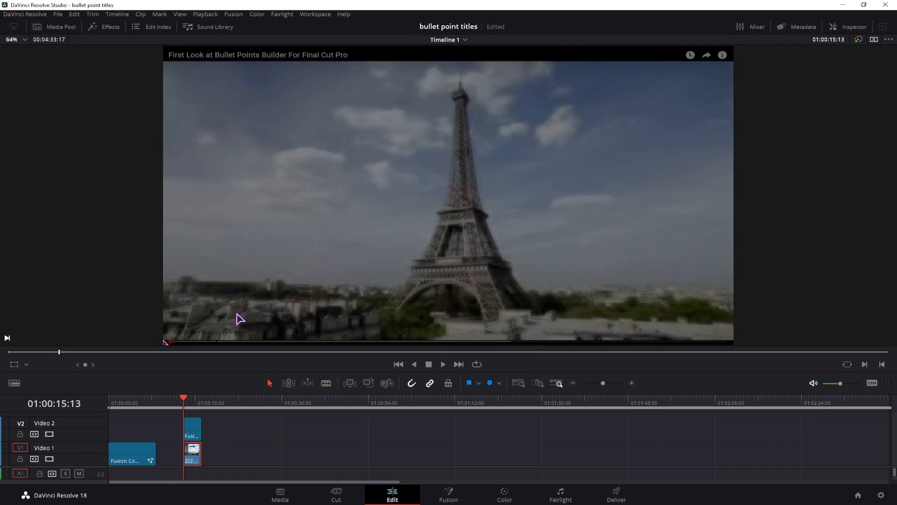
Play the Paris Sights reference clip and the Fusion composition at the start of the timeline
left_click(260, 457)
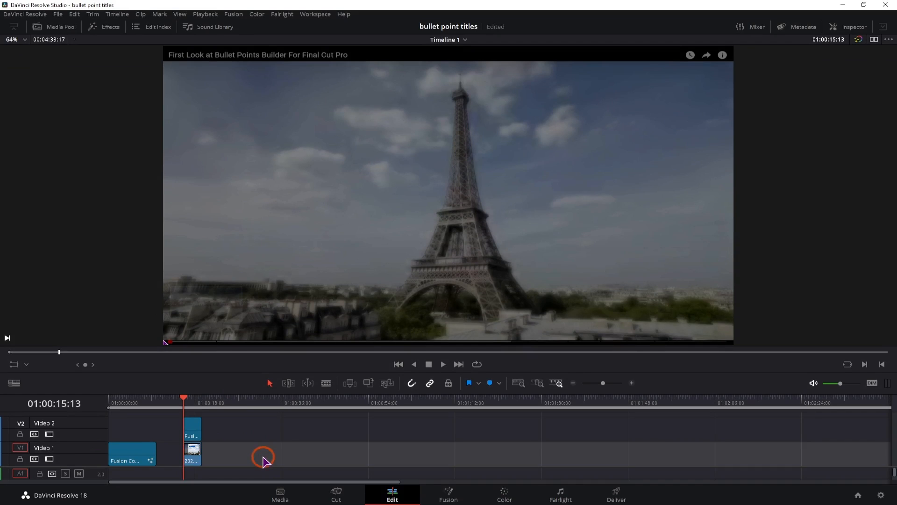
key("space")
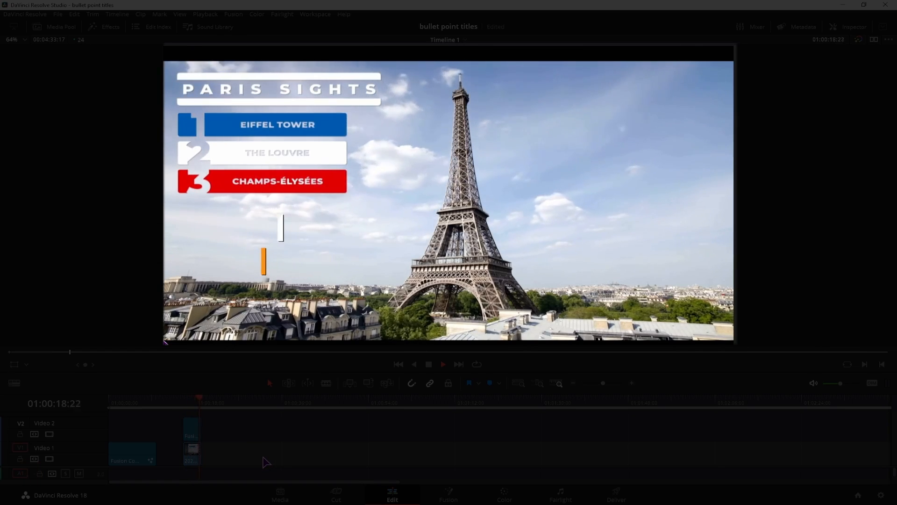
key("space")
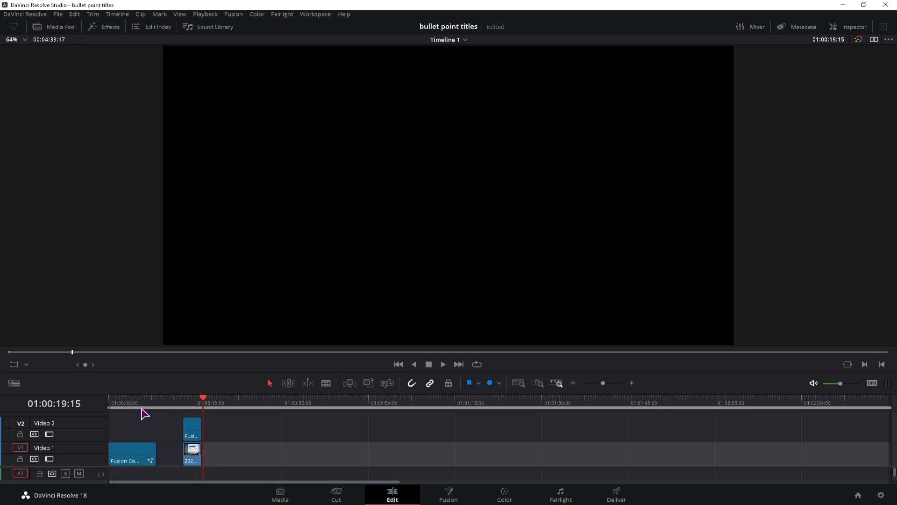
left_click_drag(141, 403, 109, 411)
left_click(136, 456)
key("space")
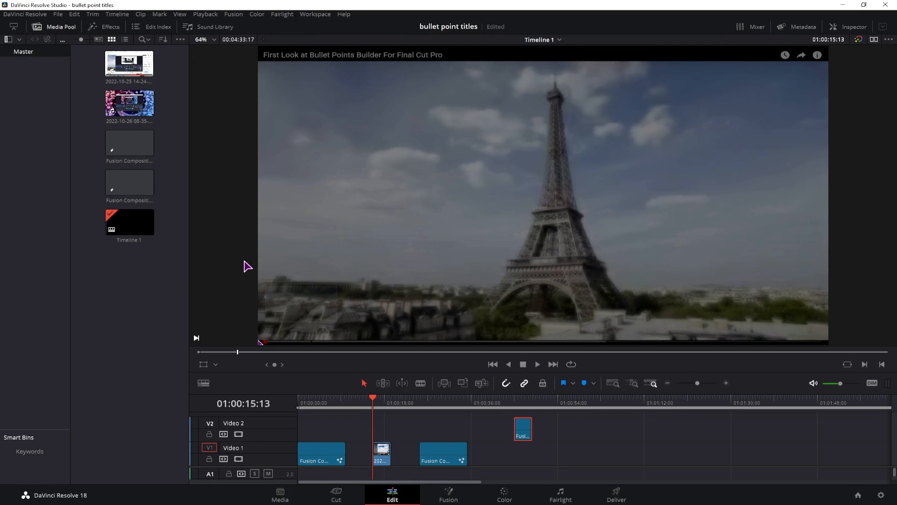
Return to the start of the Paris reference clip and play its marked in-to-out range
left_click_drag(378, 399, 392, 432)
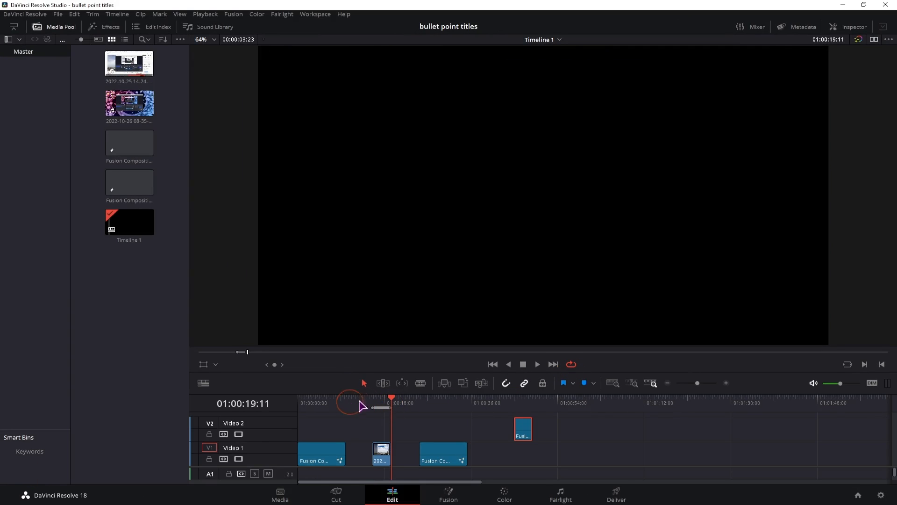
left_click(372, 398)
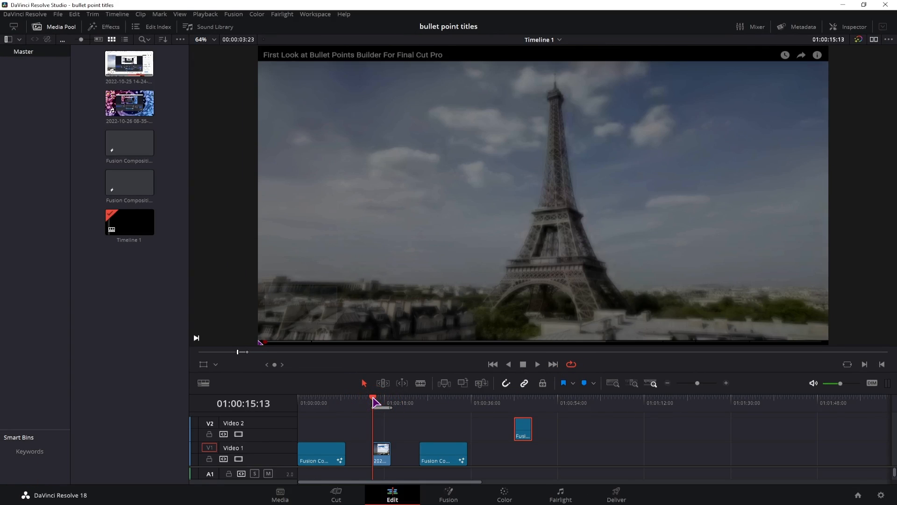
key("alt+slash")
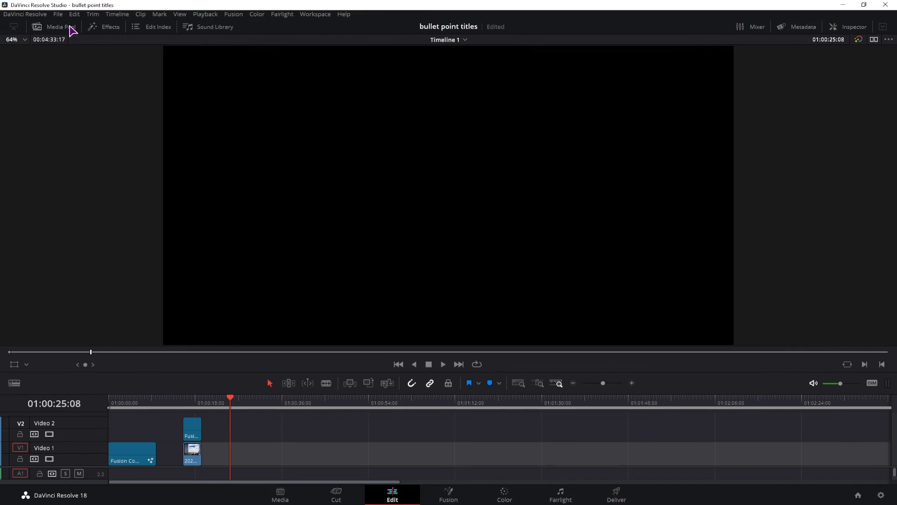
Create a new Fusion composition clip in the media pool with a duration of 00:00:10:00
left_click(61, 27)
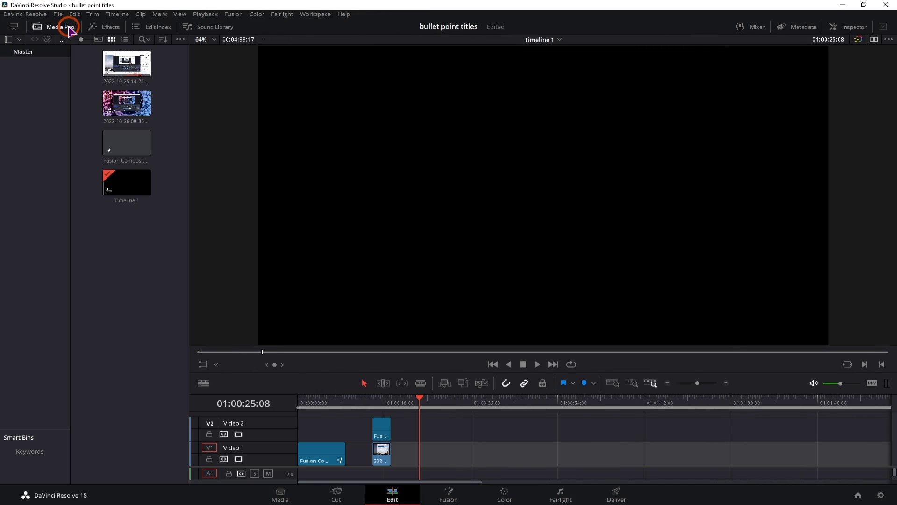
right_click(132, 238)
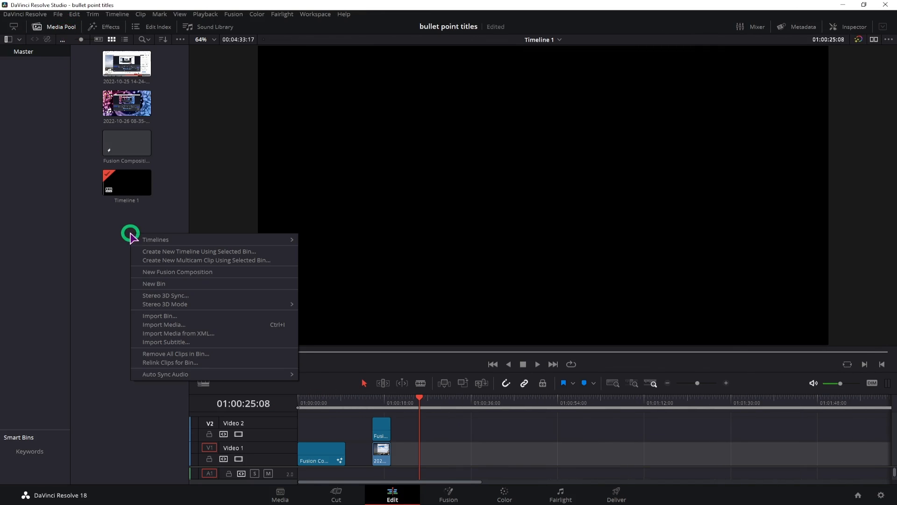
left_click(172, 272)
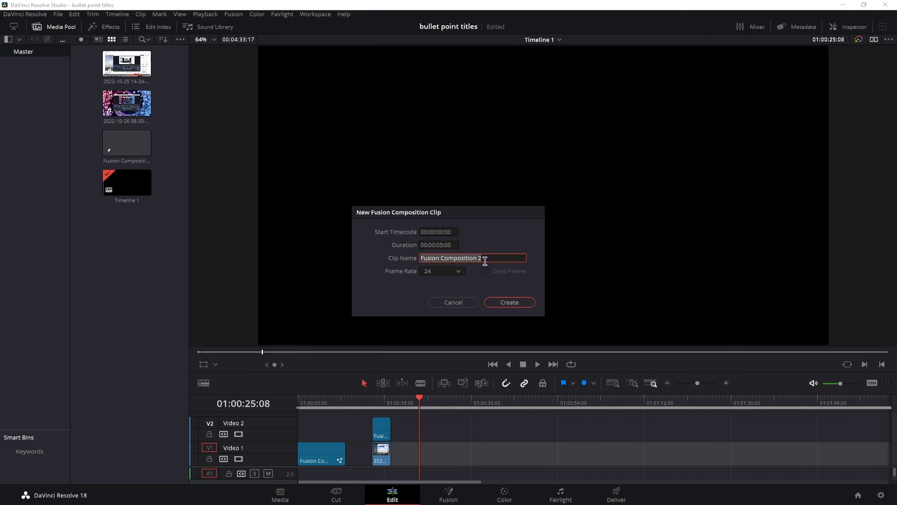
left_click(442, 245)
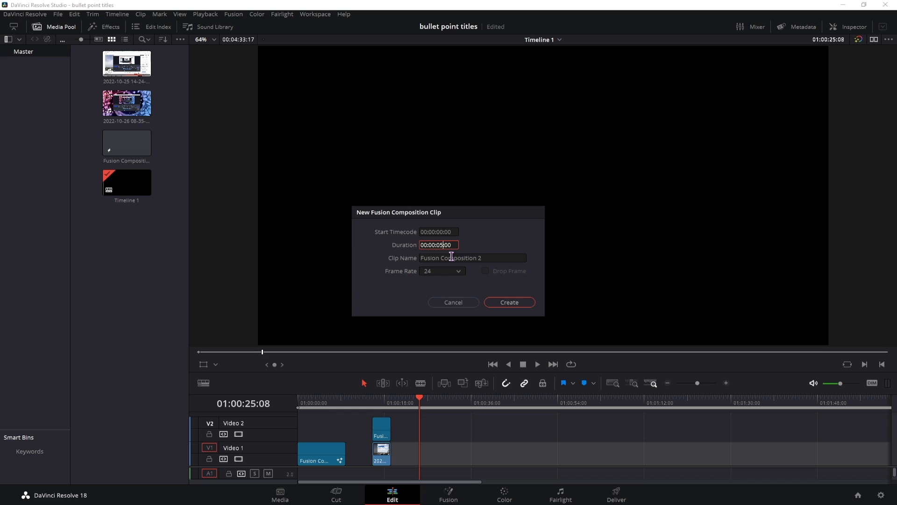
key("BackSpace")
key("BackSpace")
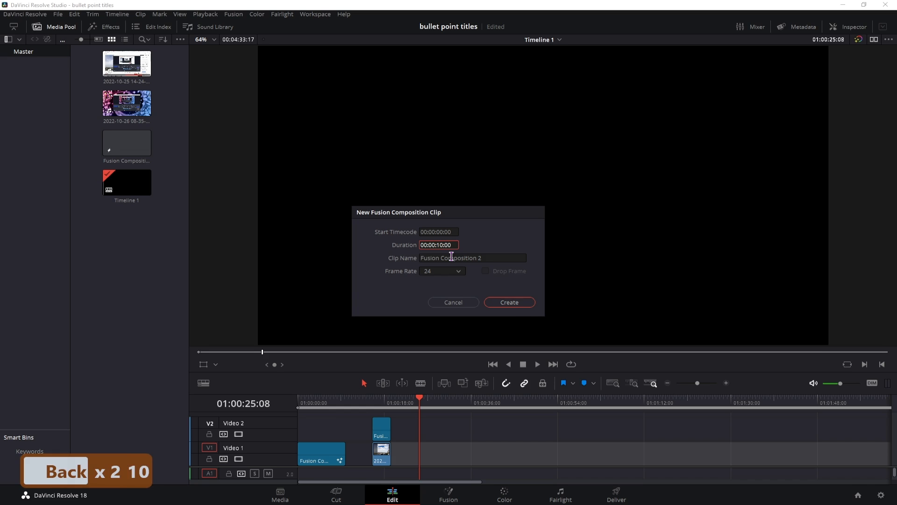
type("10")
left_click(509, 303)
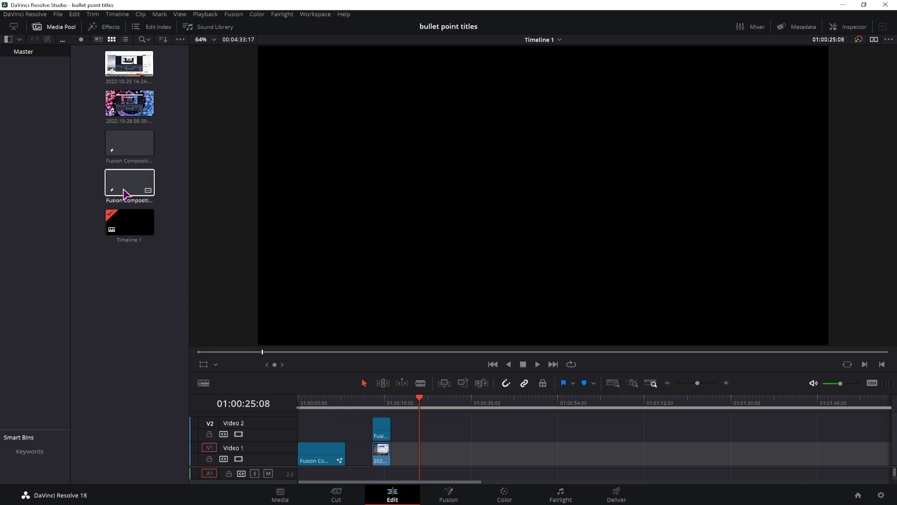
Place the new Fusion composition on Video 1 after the Paris clip and open it on the Fusion page
left_click_drag(125, 193, 434, 456)
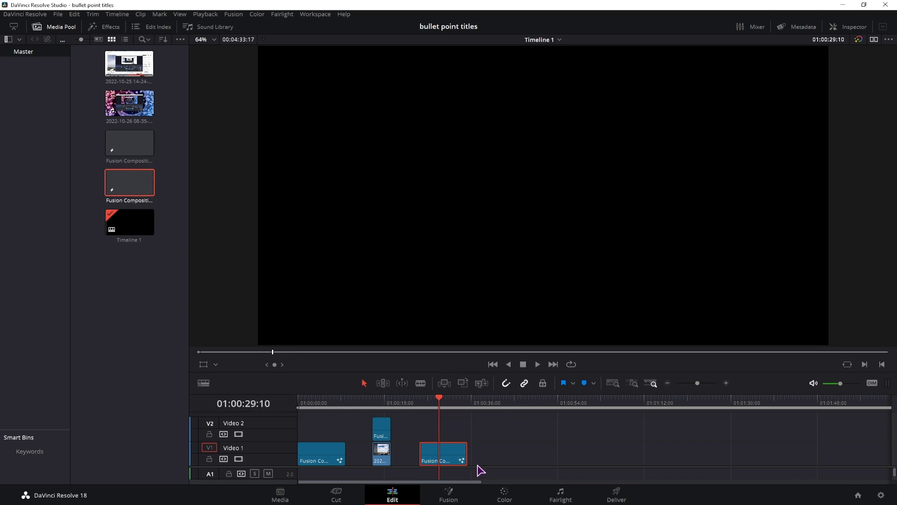
left_click(439, 499)
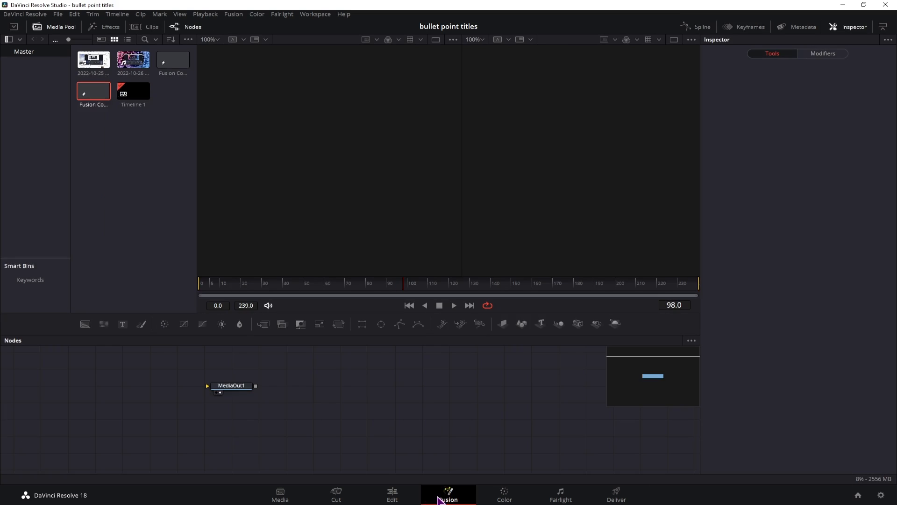
left_click(236, 390)
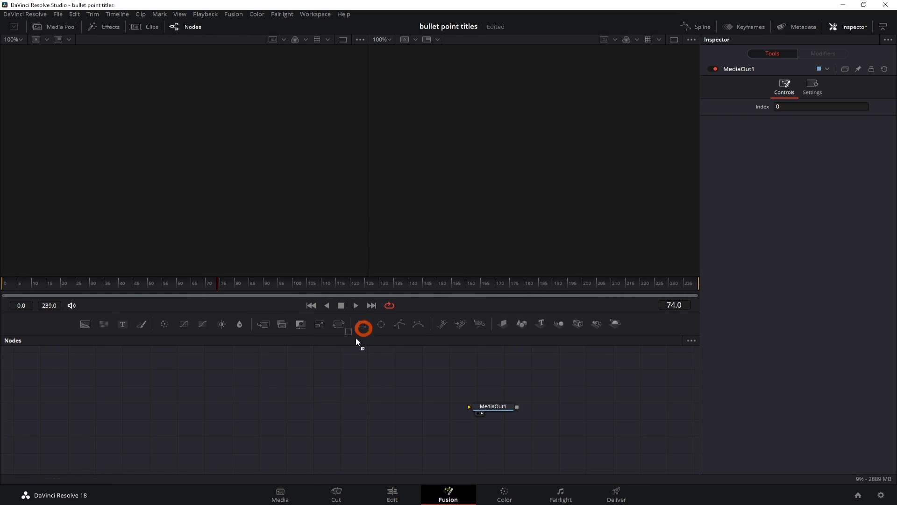
Add a Rectangle mask feeding a new Background node and connect the Background to MediaOut1
left_click_drag(355, 338, 154, 415)
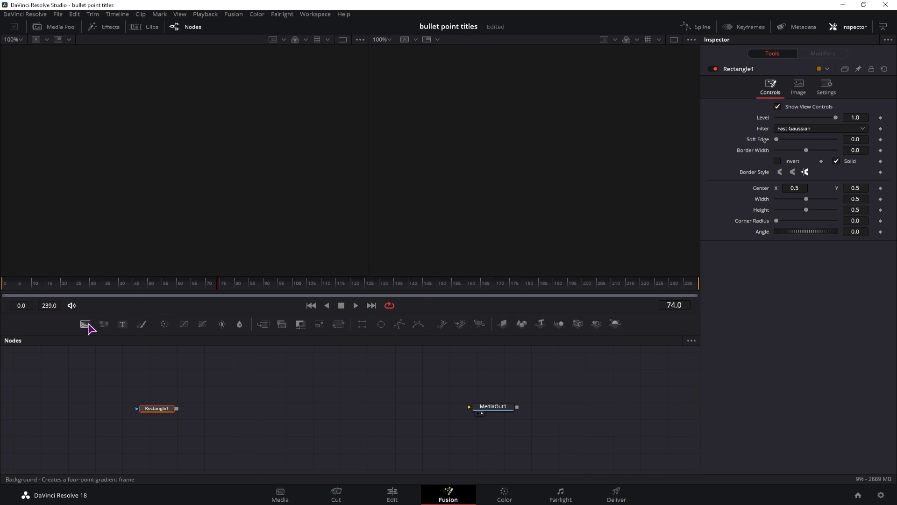
left_click_drag(222, 405, 218, 408)
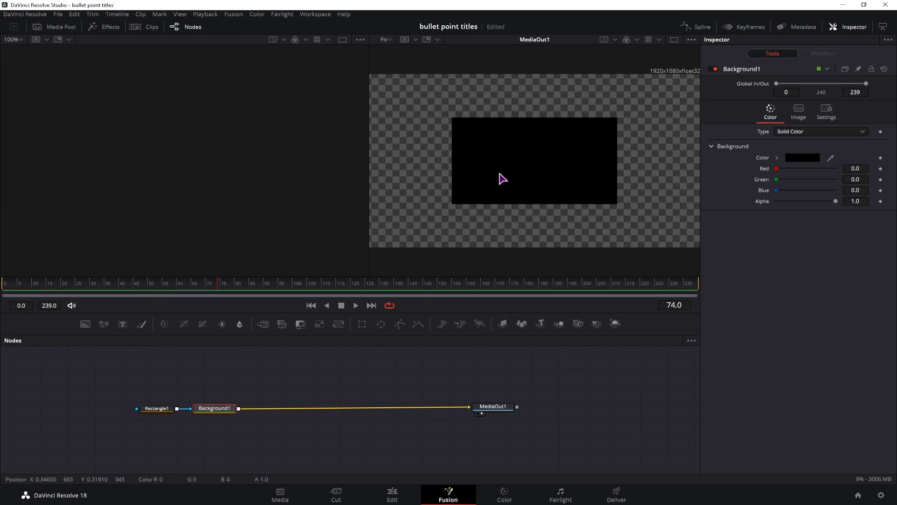
Shape the Rectangle mask into a bar with width 0.4, height 0.1 and corner radius about 0.19
left_click(166, 409)
left_click_drag(797, 188, 762, 189)
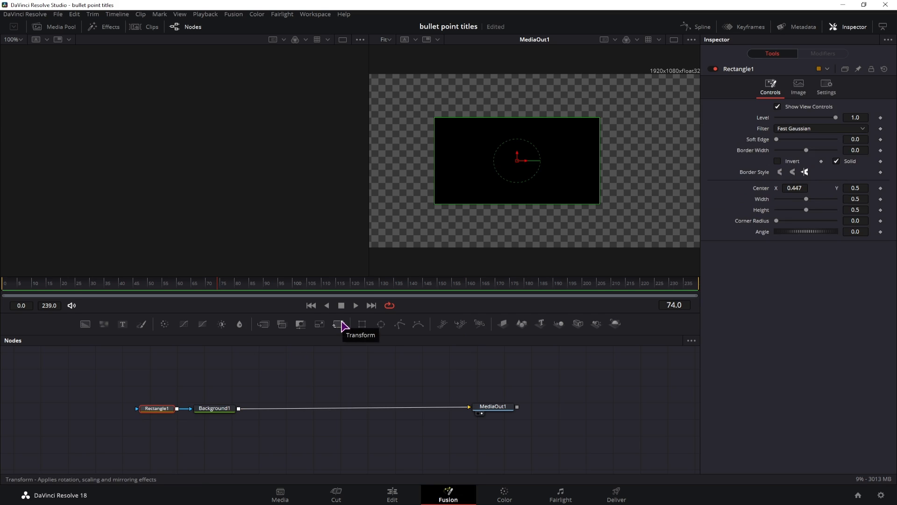
key("ctrl+z")
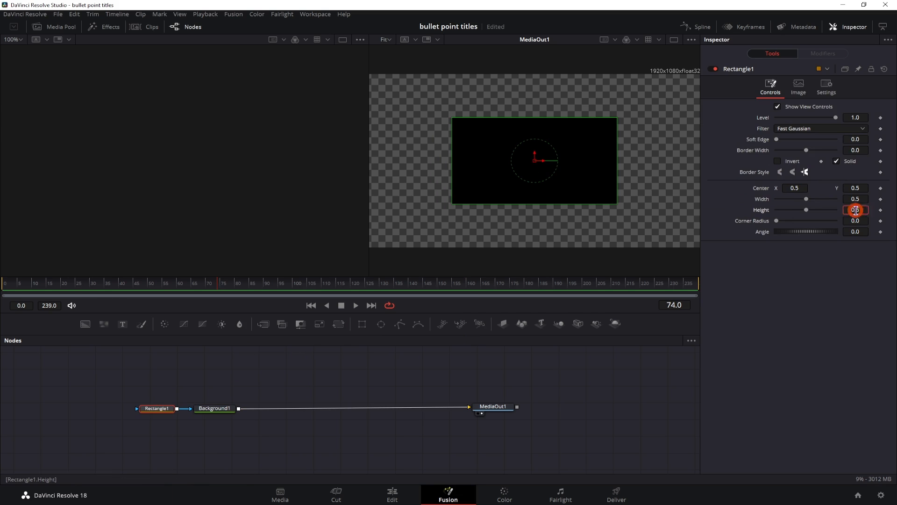
type("0.15")
key("Return")
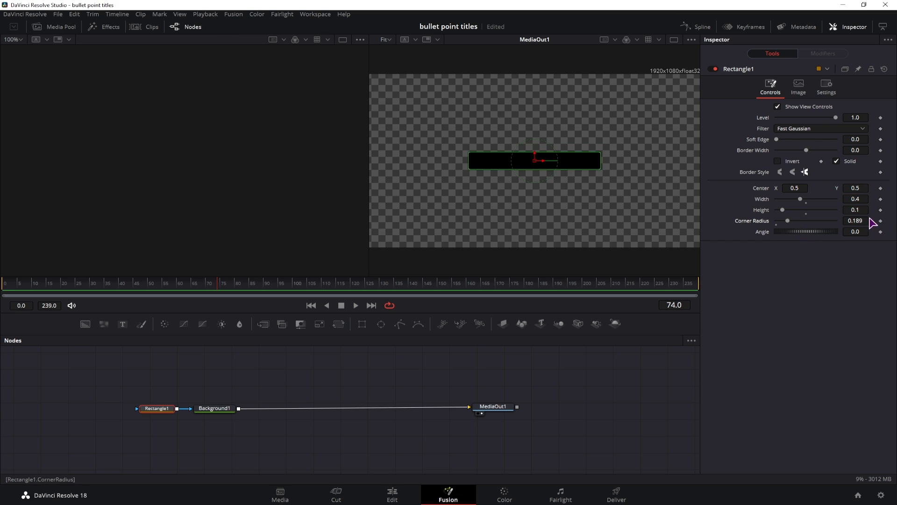
Set the Background node's color to yellow with red about 0.89 and green about 0.85
left_click(233, 409)
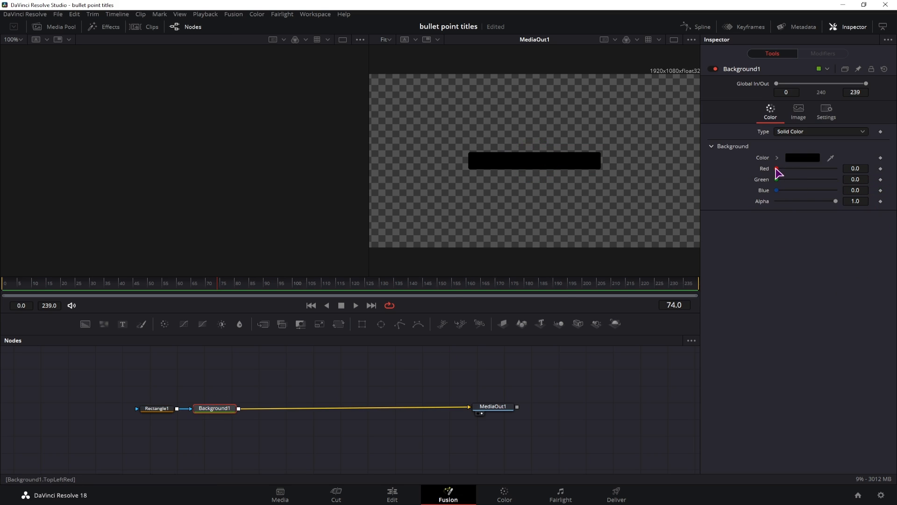
left_click_drag(777, 169, 829, 169)
left_click_drag(777, 180, 828, 180)
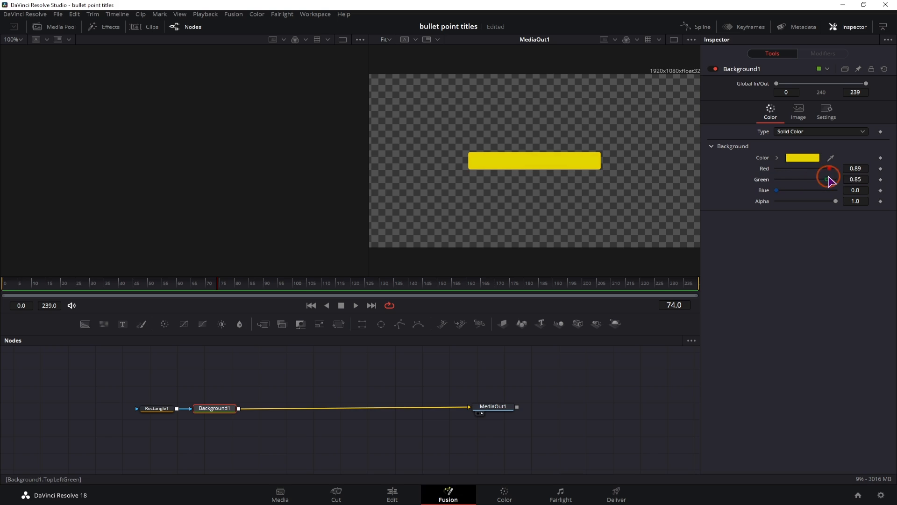
Select the Rectangle node and check the timeline frame rate in the project settings without changing anything
left_click(161, 408)
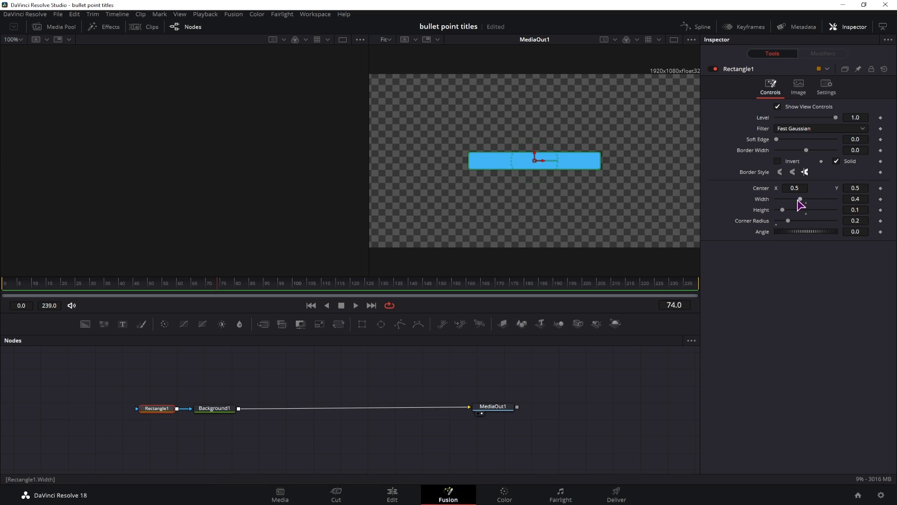
left_click(881, 495)
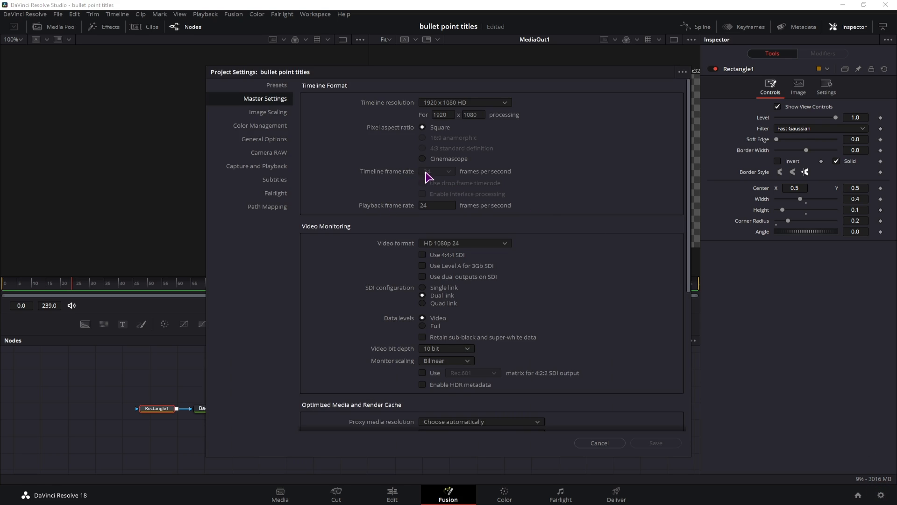
left_click(603, 444)
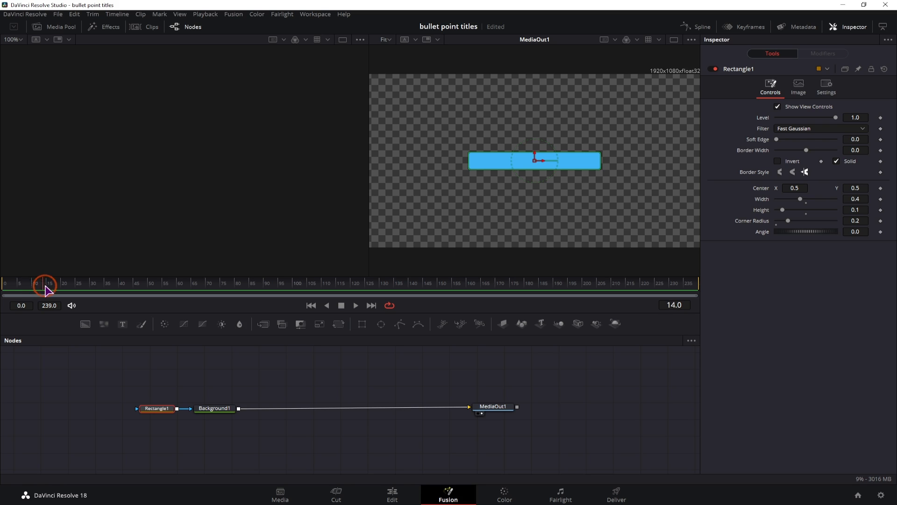
Animate the rectangle's width from 0.0 at frame 10 to 0.4 at frame 33 and play back the growth
left_click(880, 199)
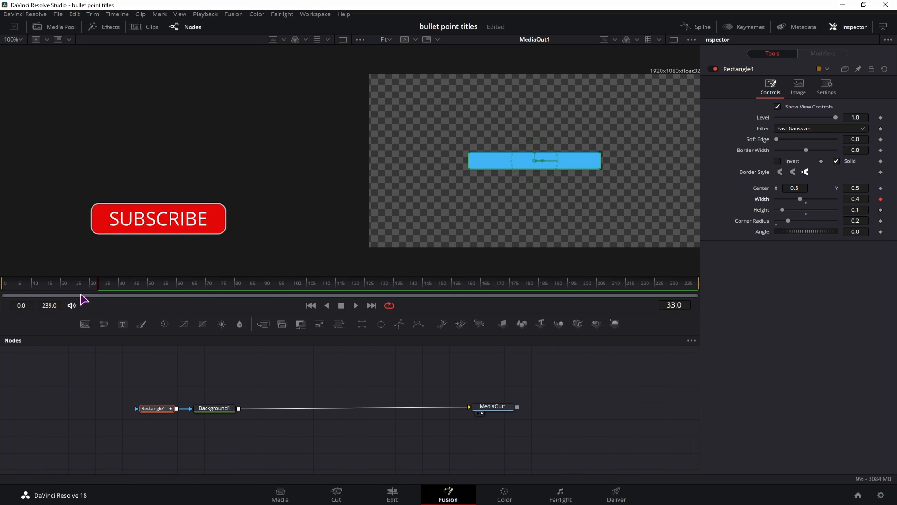
left_click(34, 283)
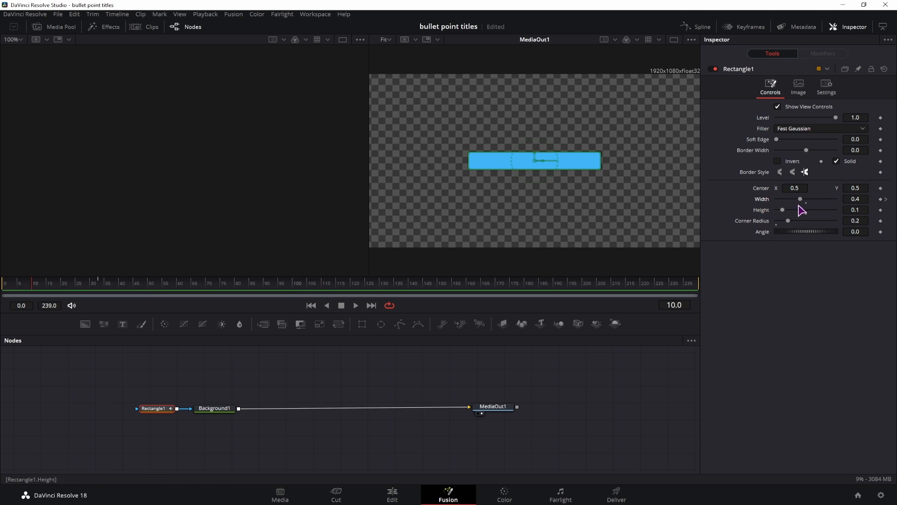
left_click_drag(800, 200, 764, 202)
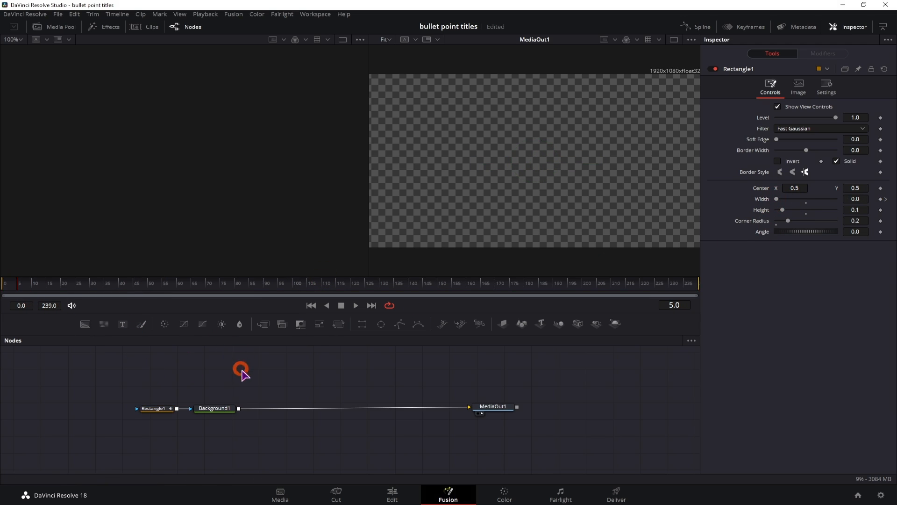
key("space")
key("space")
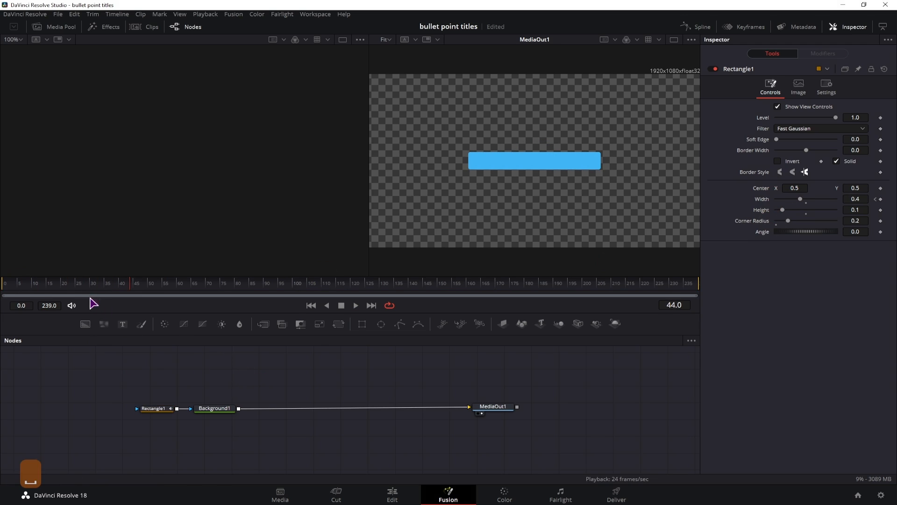
Open the Spline editor for the Rectangle node and turn off Show Only Selected Tool
left_click(163, 410)
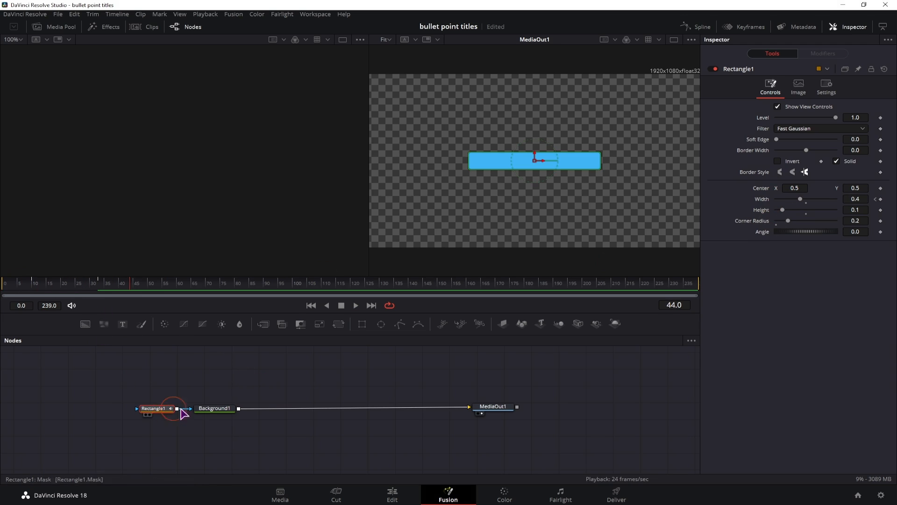
left_click(703, 27)
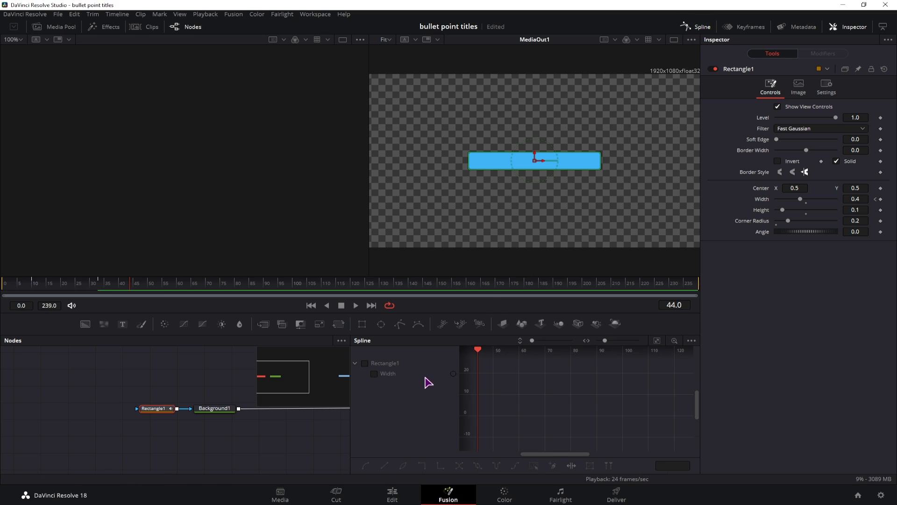
left_click(692, 341)
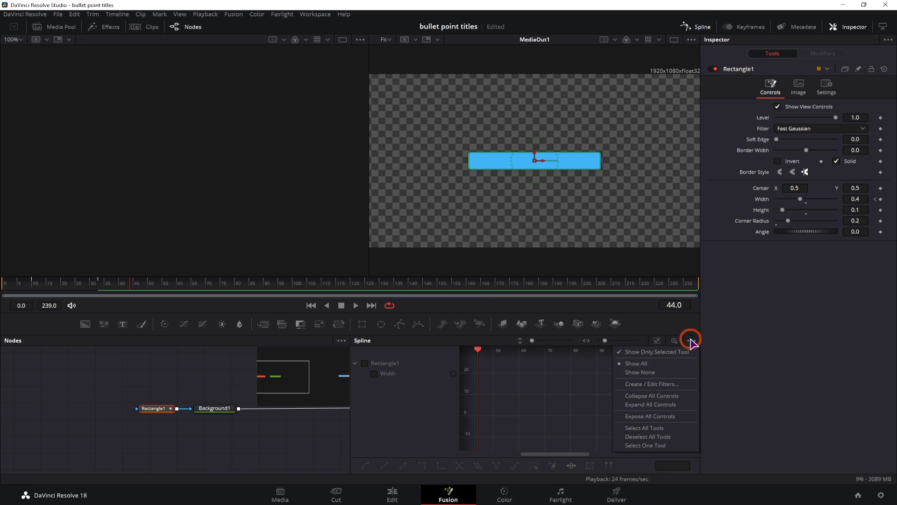
left_click(631, 353)
left_click(261, 426)
left_click(346, 409)
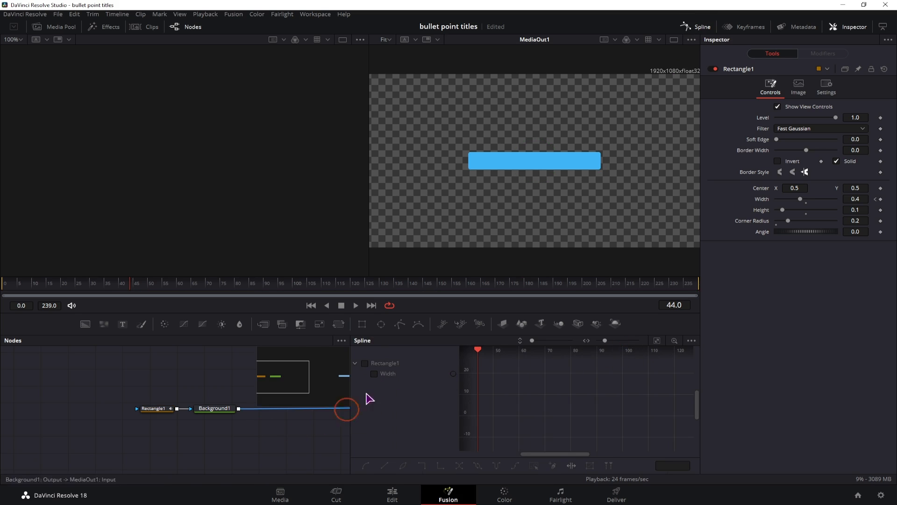
Show the Rectangle node's Width curve in the Spline editor and fit it to the graph area
left_click(165, 408)
left_click(685, 343)
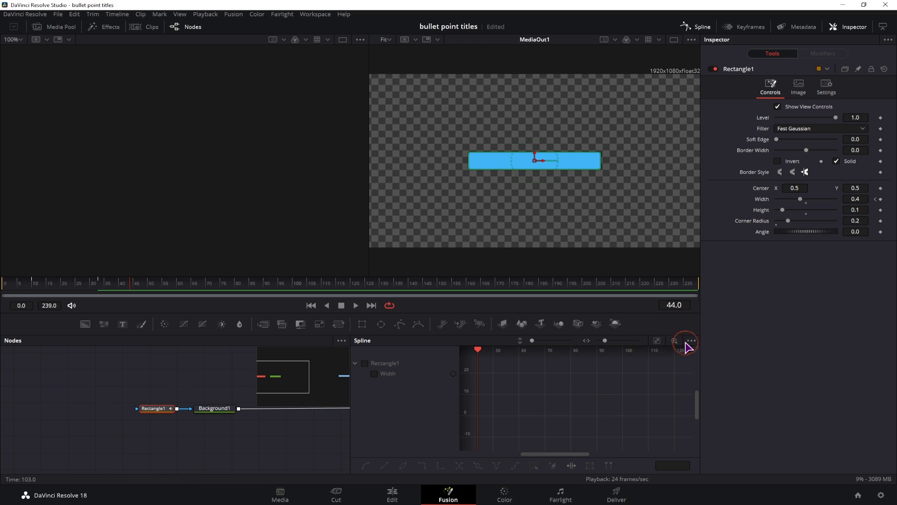
left_click(691, 342)
left_click(665, 354)
left_click(374, 374)
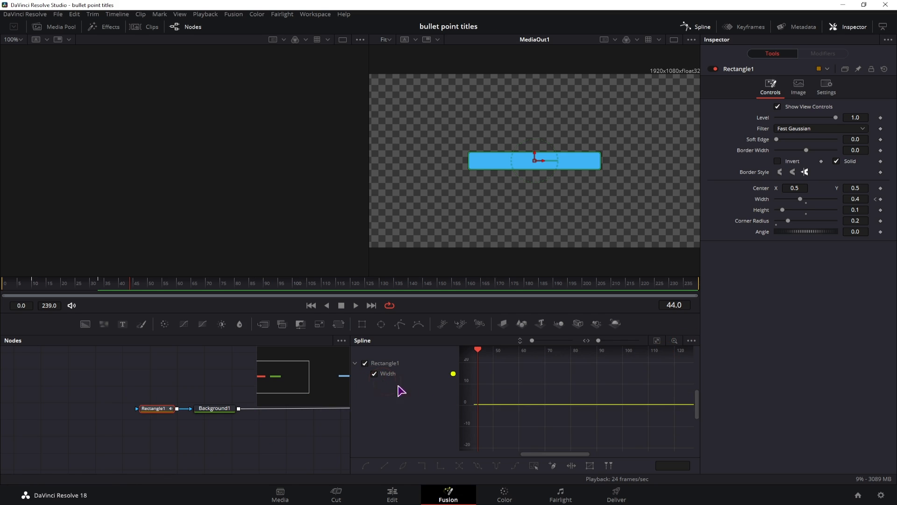
left_click(656, 340)
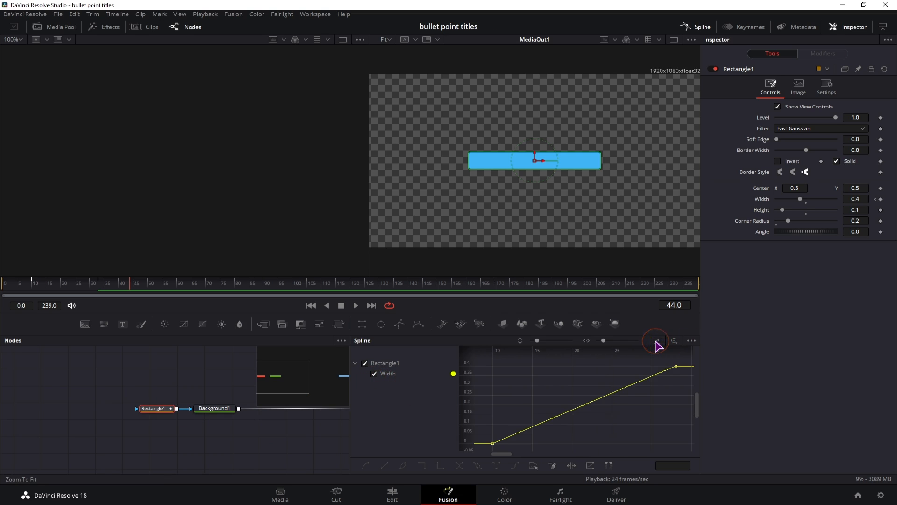
Smooth both width keyframes in the Spline editor and play back the bar's growth several times
left_click_drag(683, 369, 481, 453)
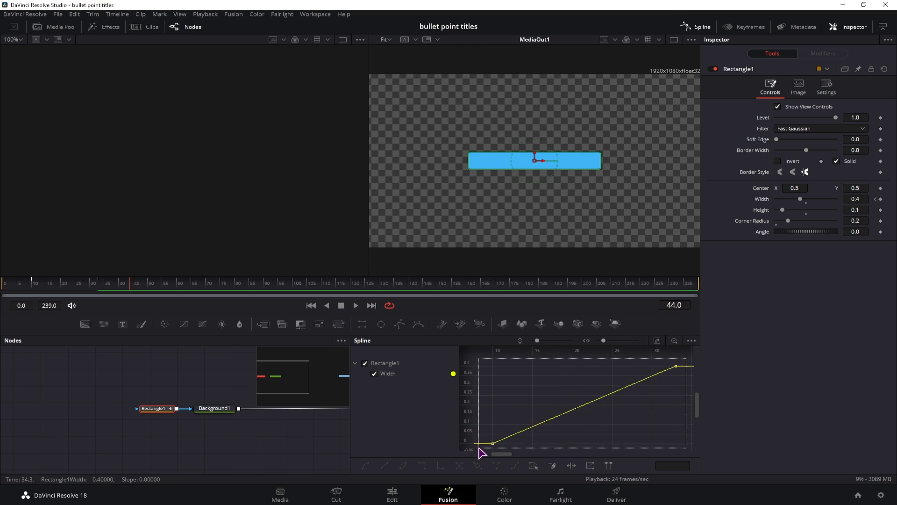
key("s")
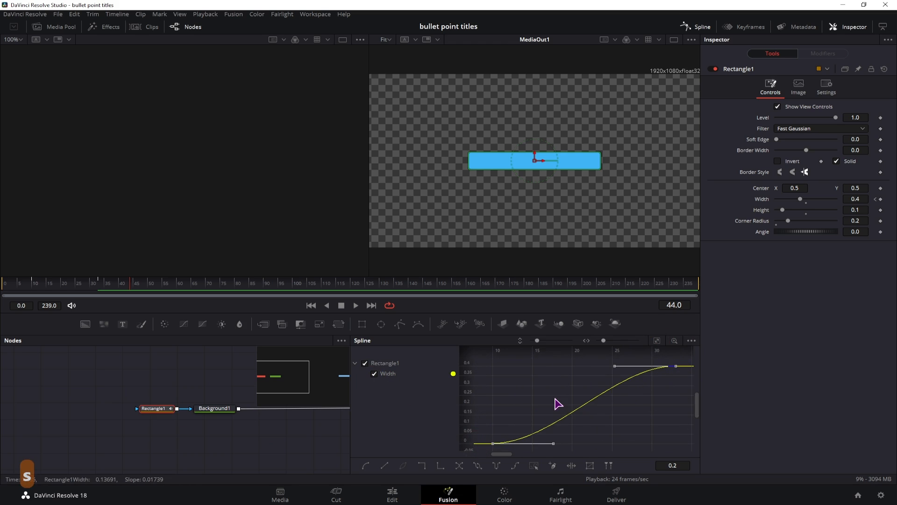
left_click(8, 285)
key("space")
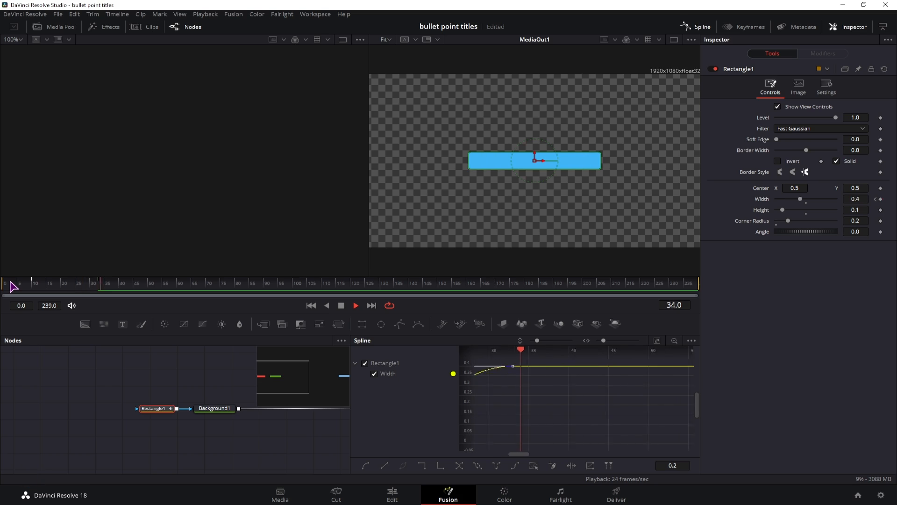
left_click(11, 284)
key("space")
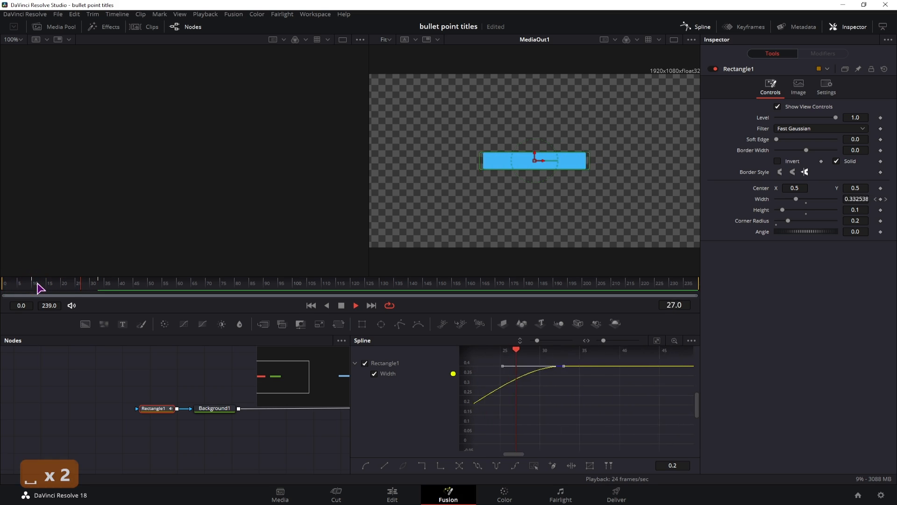
key("space")
left_click(18, 285)
key("space")
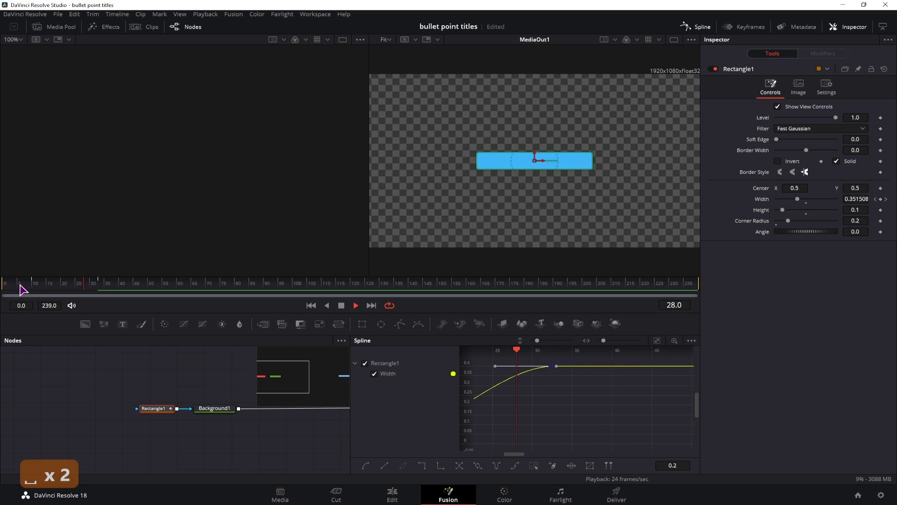
key("space")
left_click(23, 285)
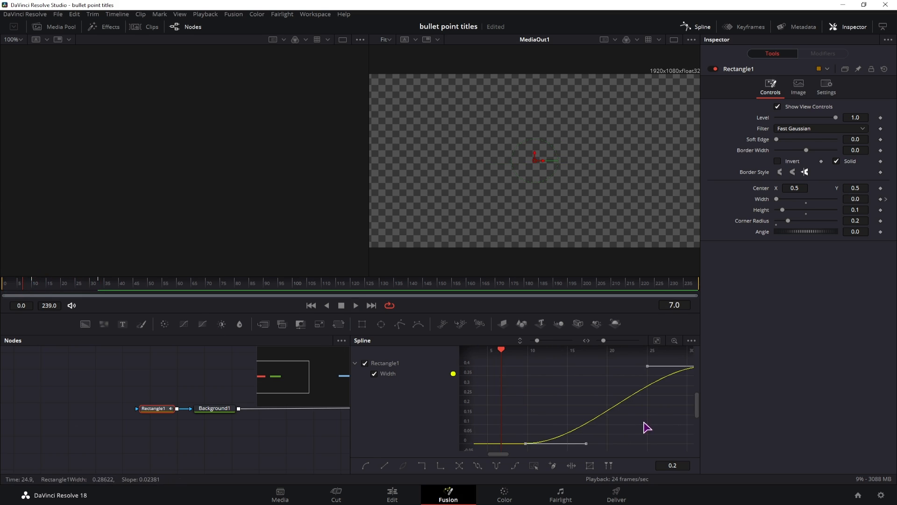
Adjust the easing handles of both width keyframes for a steeper mid-section, preview the animation, and close the Spline editor
left_click_drag(637, 423, 576, 423)
left_click_drag(524, 445, 554, 444)
left_click_drag(586, 367, 553, 368)
left_click(4, 283)
key("space")
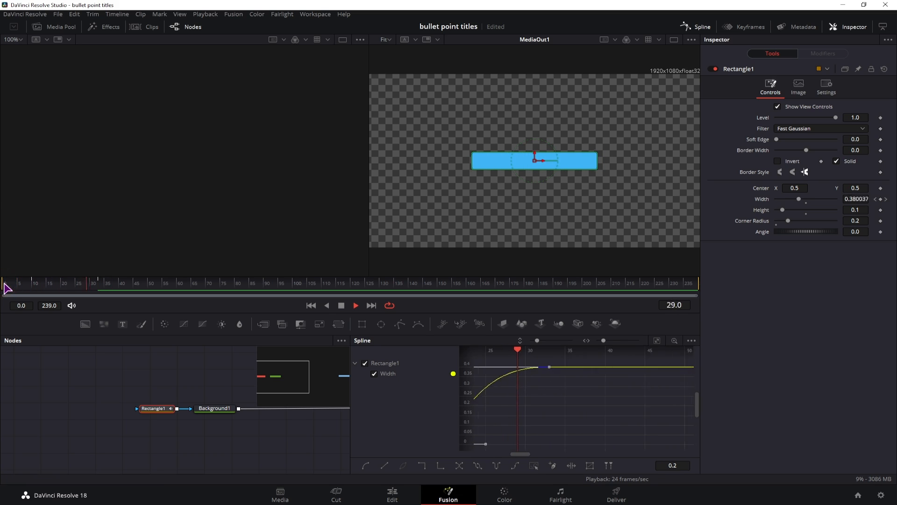
key("space")
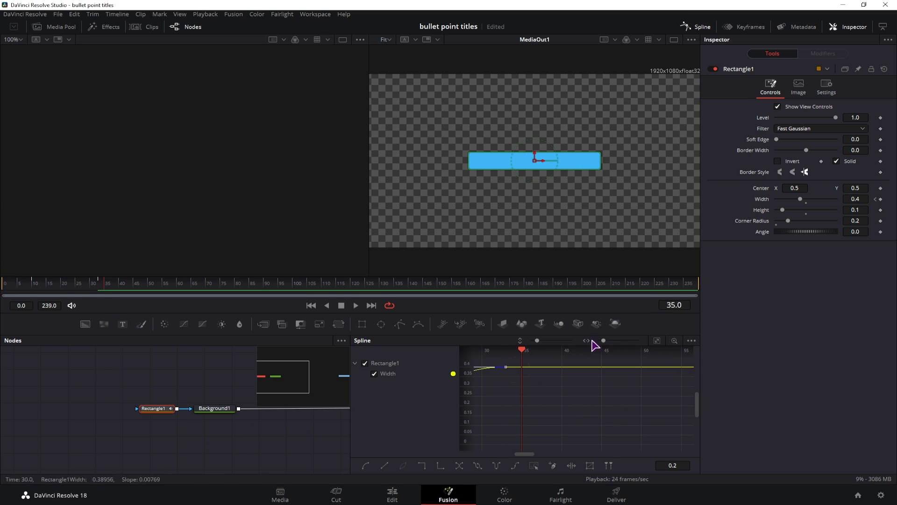
left_click(702, 31)
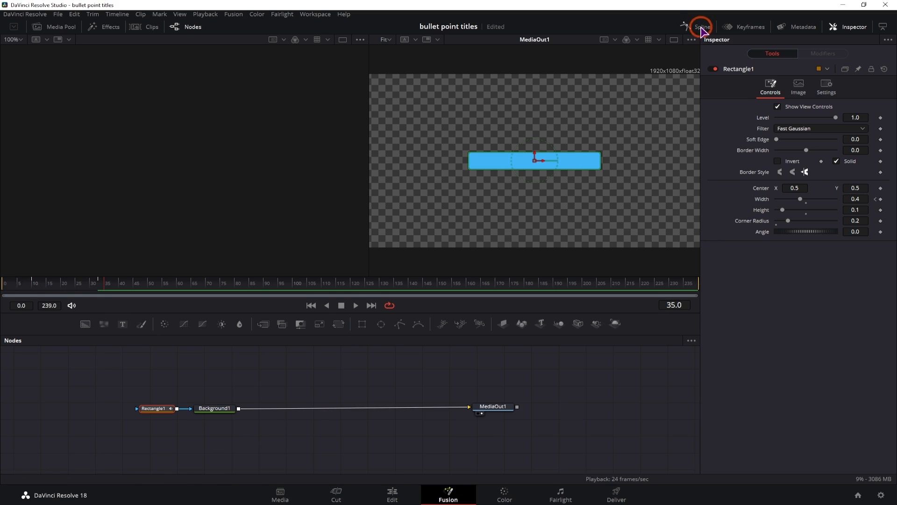
left_click(314, 388)
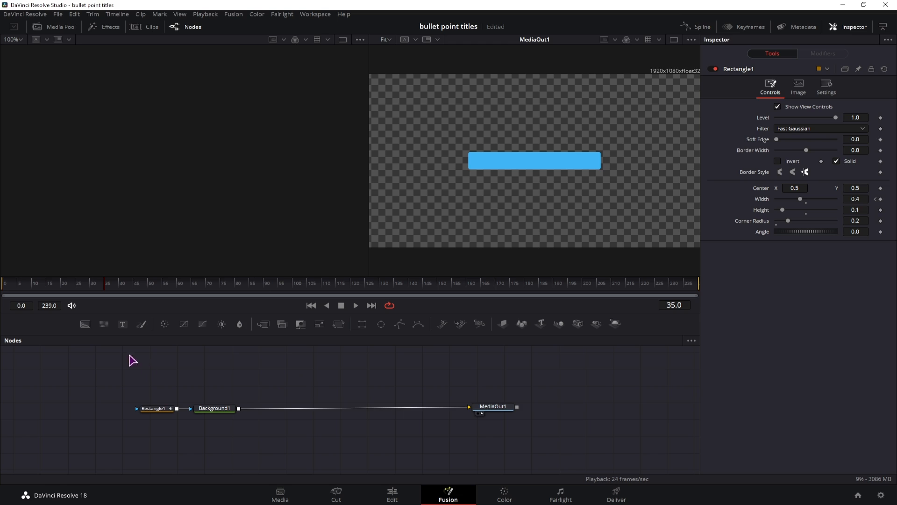
left_click_drag(122, 324, 239, 410)
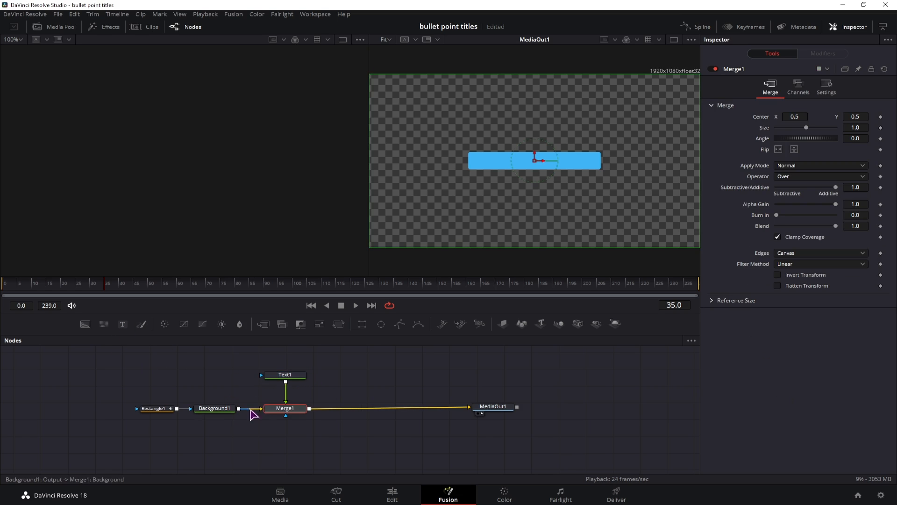
left_click(286, 375)
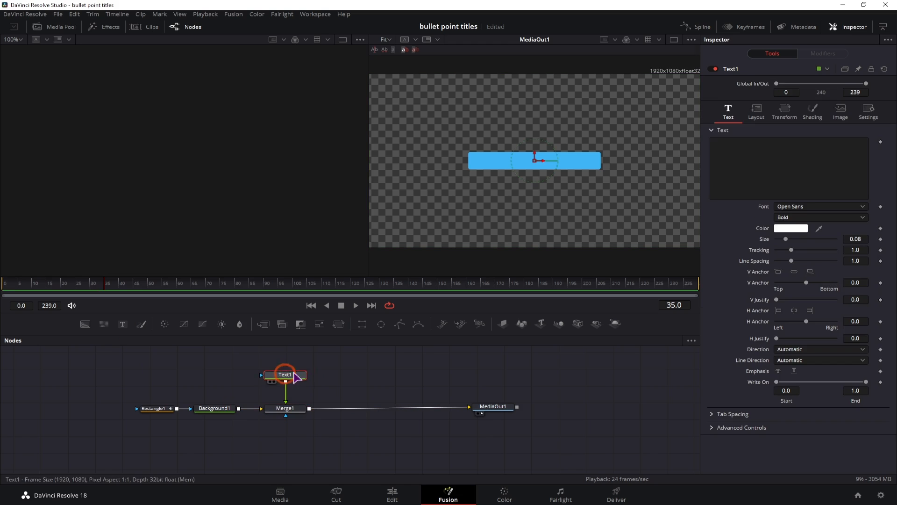
left_click(777, 145)
type("0123456789")
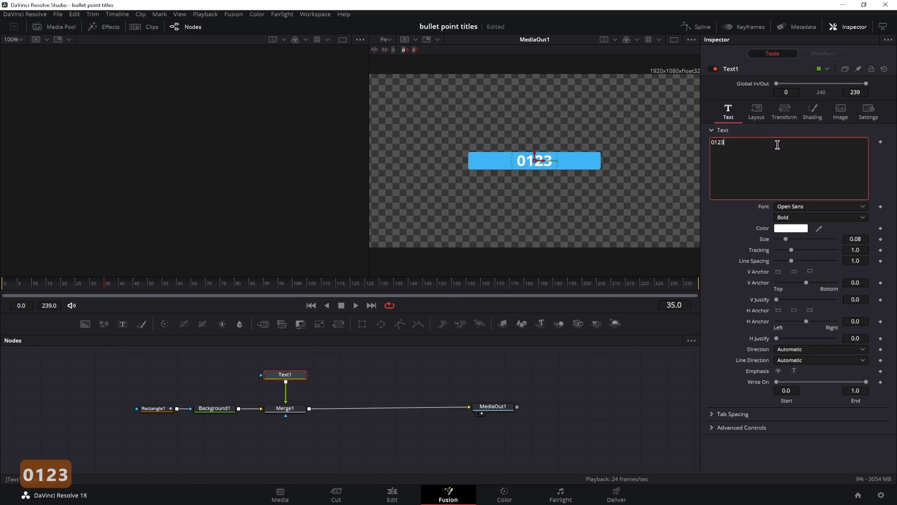
left_click(610, 373)
Set the Text node's font to Impact
scroll(519, 159, "up", 2)
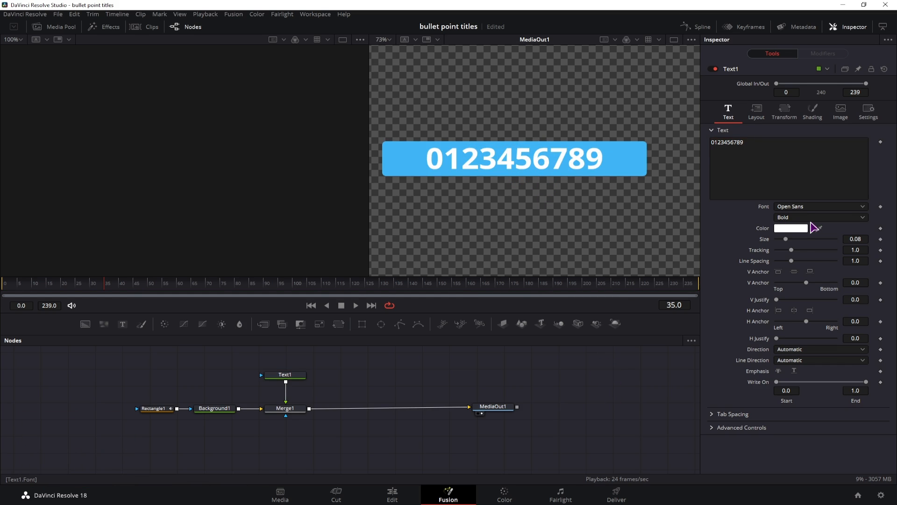
scroll(536, 176, "up", 2)
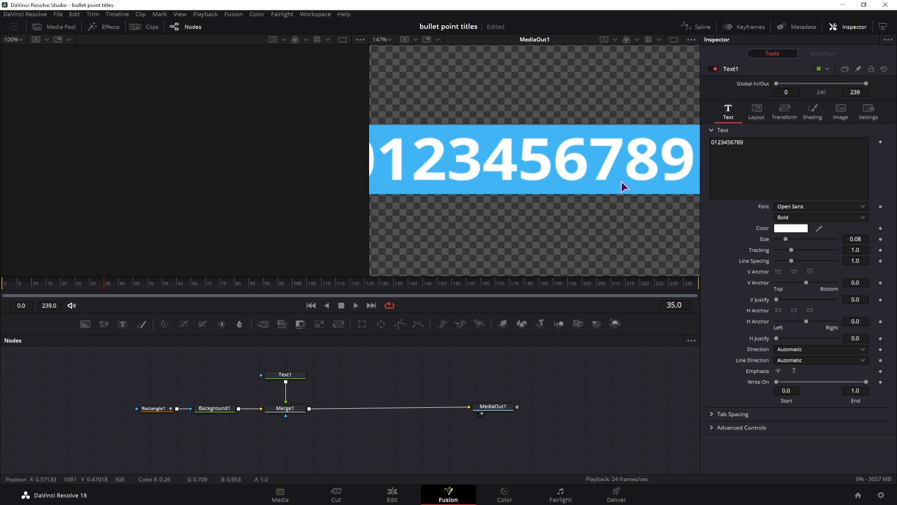
left_click(818, 206)
scroll(817, 370, "down", 7)
type("im")
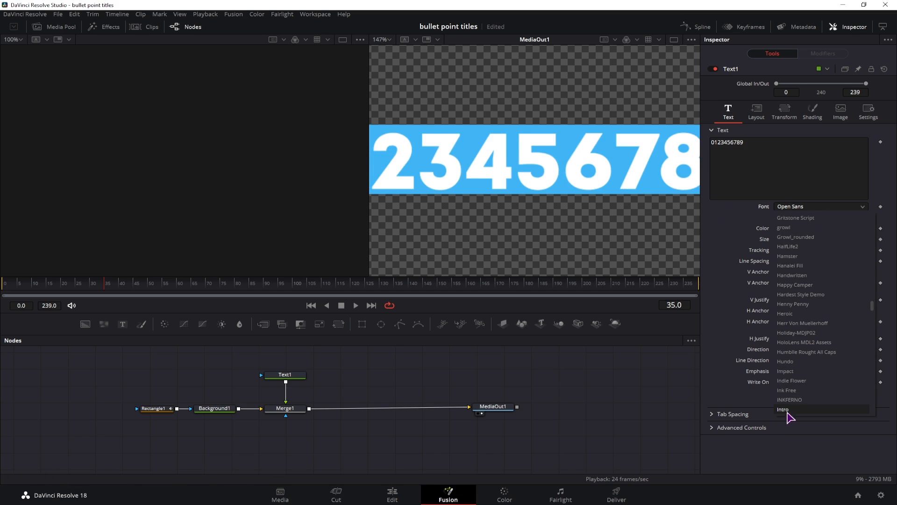
left_click(790, 371)
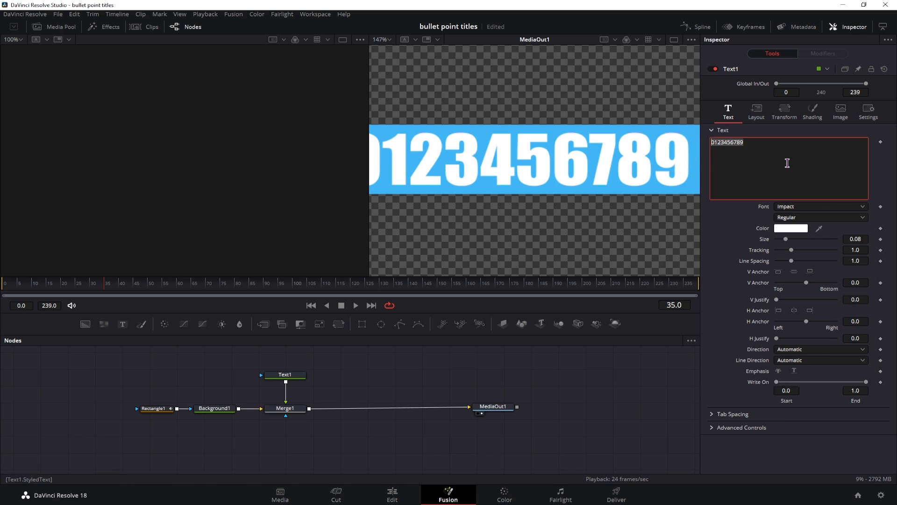
Replace the text with the single digit 1 and set its size to 0.095
type("1")
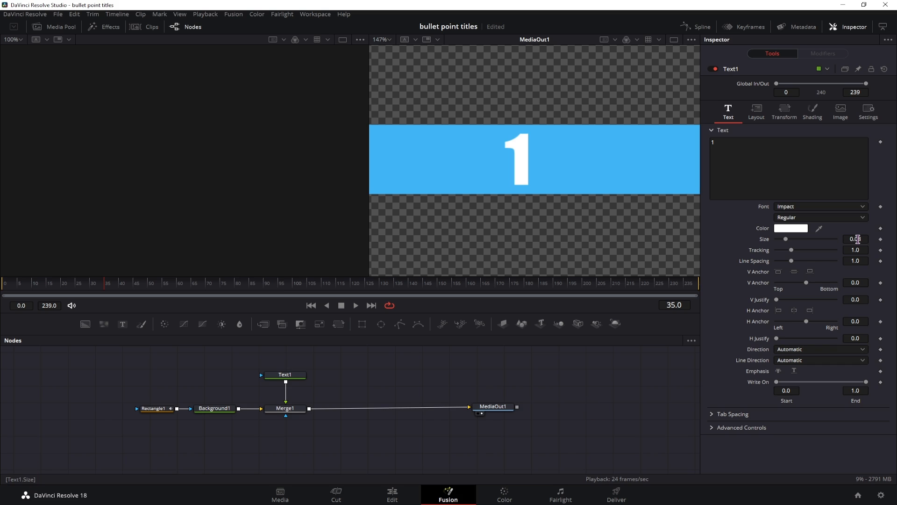
left_click_drag(856, 239, 865, 239)
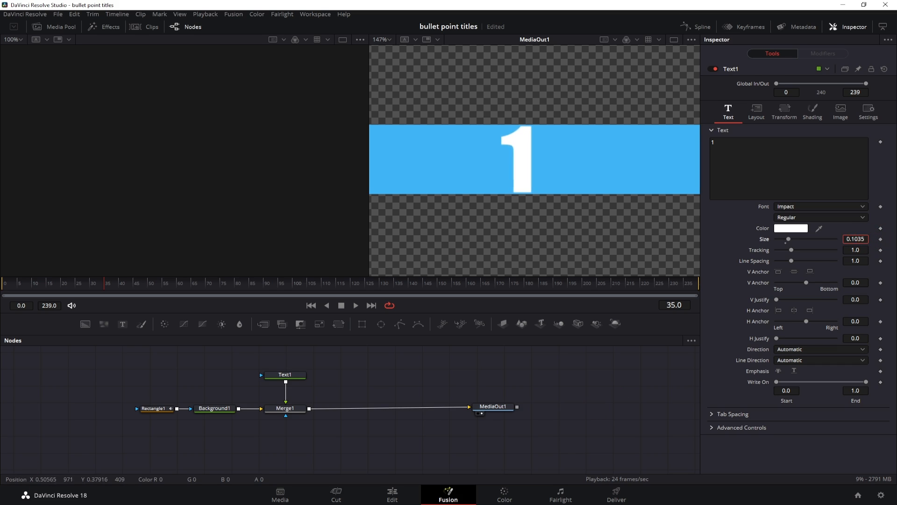
scroll(513, 152, "up", 4, "ctrl")
scroll(541, 186, "down", 1, "ctrl")
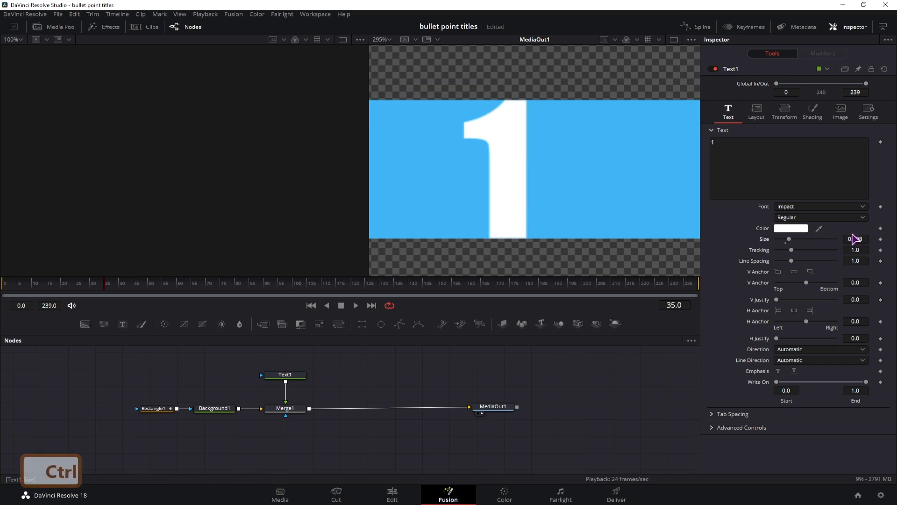
left_click_drag(861, 238, 857, 238)
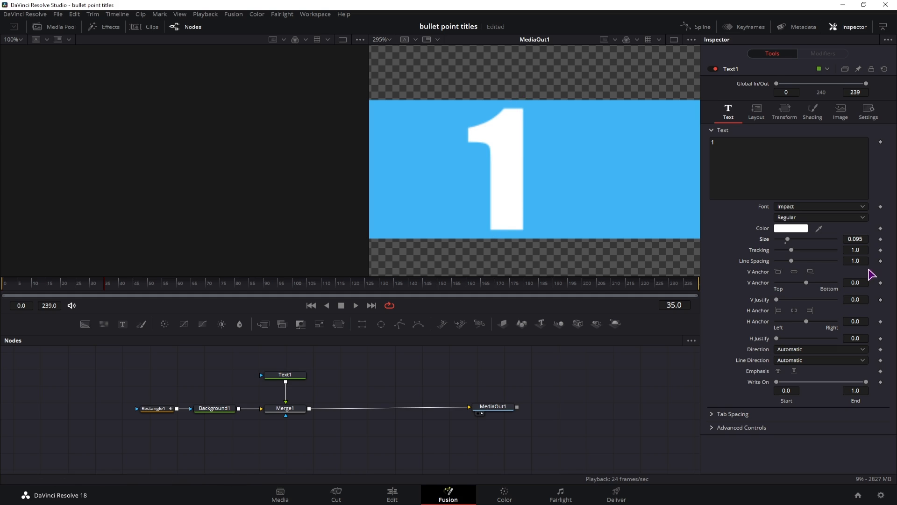
Enlarge the digit 1 until it spans the bar's full height and set its layout Center X to 0.345
left_click(757, 114)
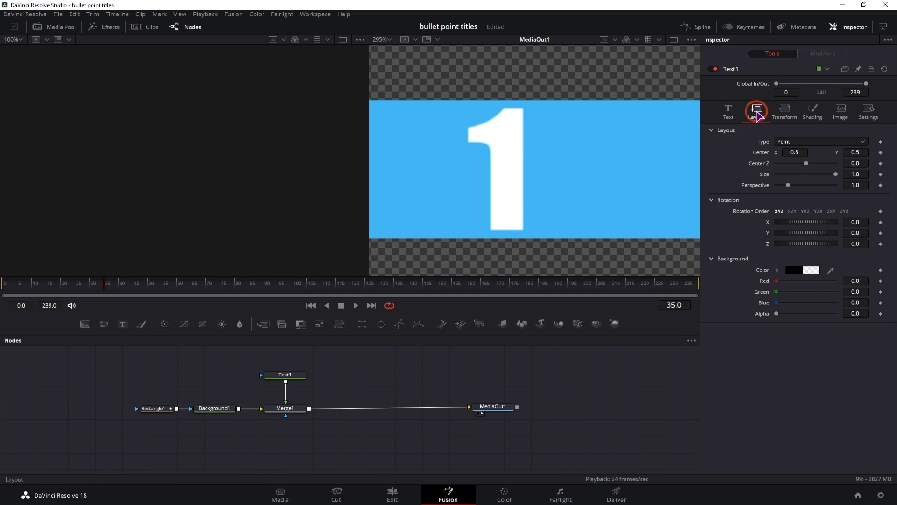
mouse_move(862, 153)
left_mouse_down()
mouse_move(870, 152)
mouse_move(853, 152)
mouse_move(862, 152)
left_mouse_up()
left_click_drag(862, 153, 864, 152)
left_click(859, 239)
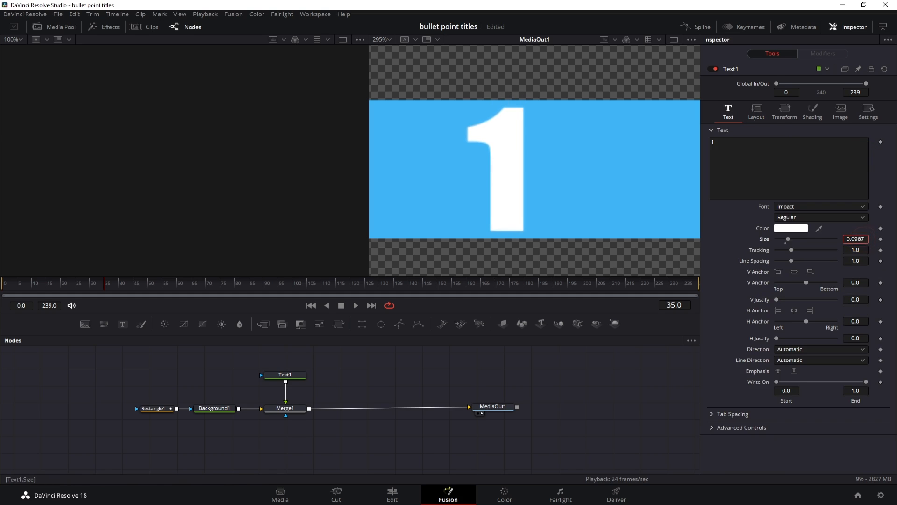
left_click_drag(859, 240, 868, 239)
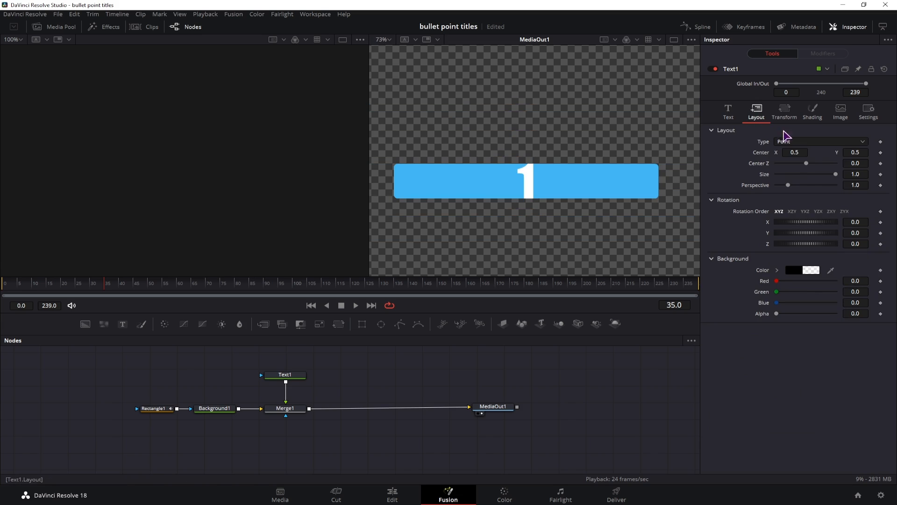
left_click_drag(805, 152, 788, 152)
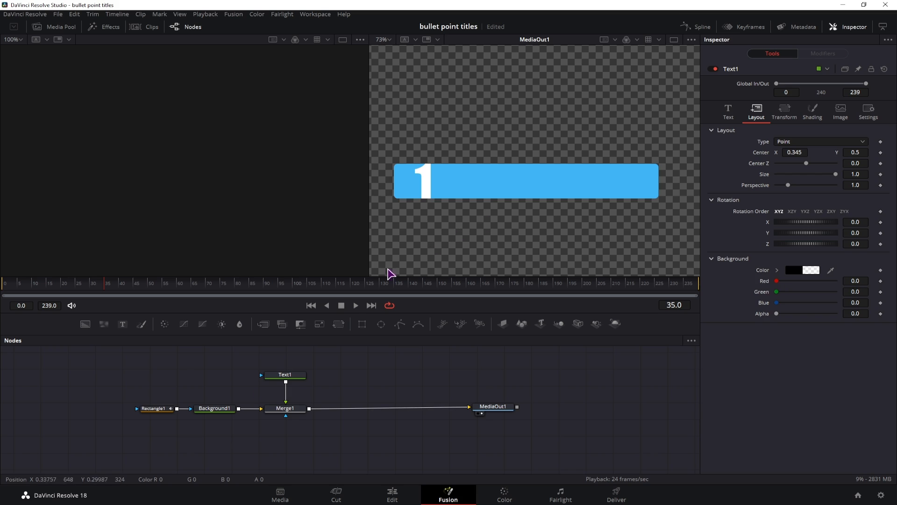
Disconnect the Text node from the Merge node and try to link its output to the Rectangle node's input
left_click(285, 408)
left_click(335, 380)
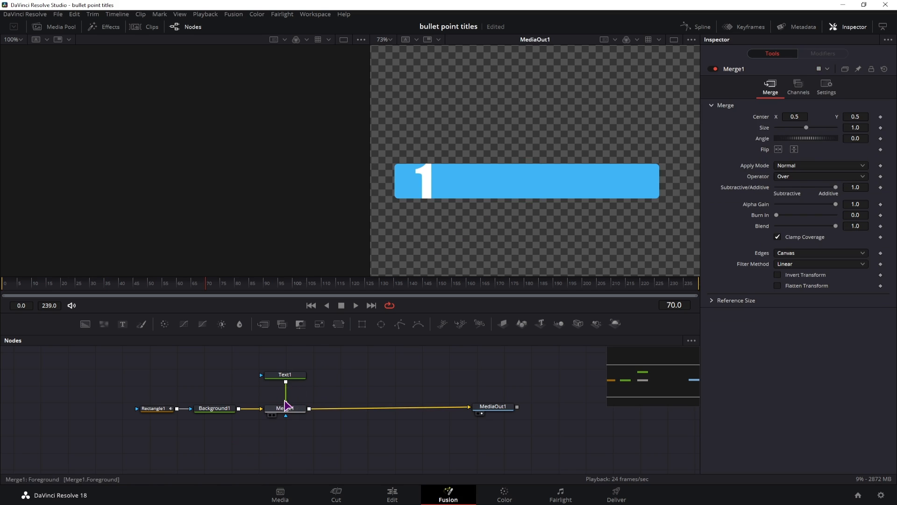
left_click_drag(286, 399, 138, 410)
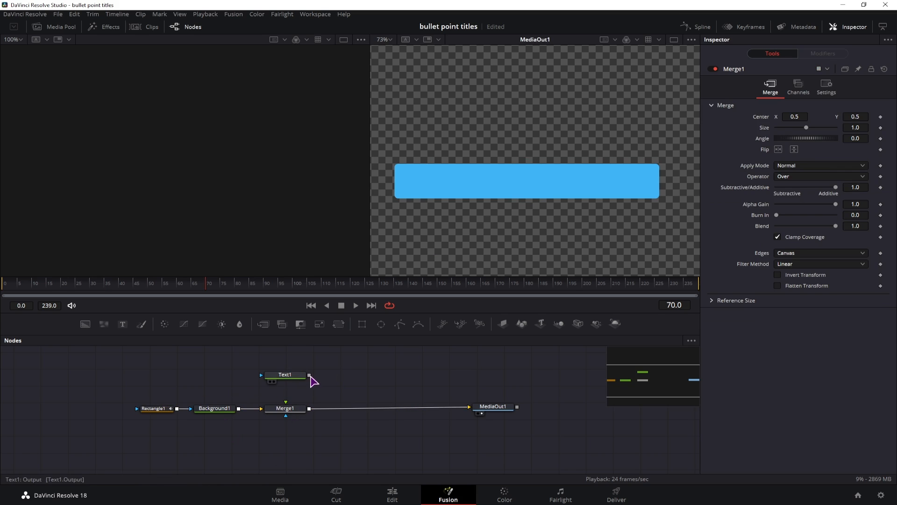
left_click_drag(309, 375, 139, 409)
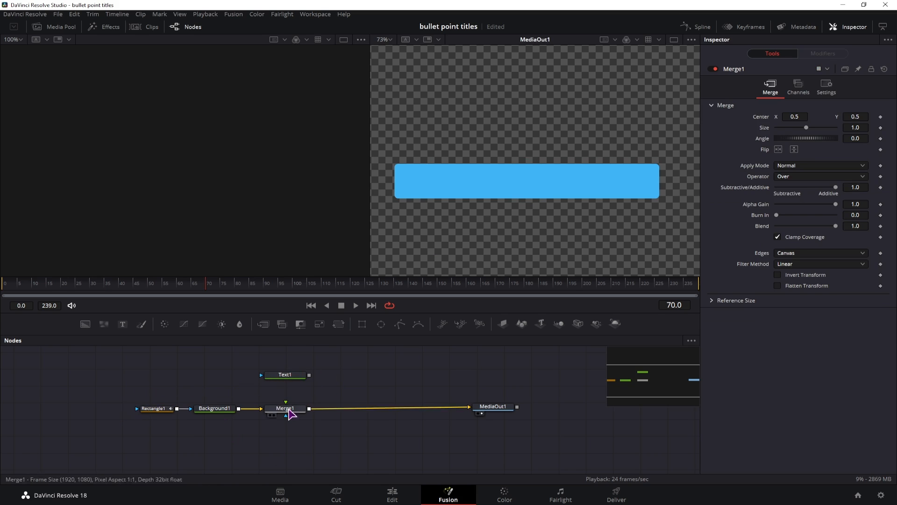
left_click(280, 369)
Connect a second Background node to the Merge, swap the Merge inputs so the blue bar is foreground, and select the new Background
left_click_drag(85, 324, 287, 405)
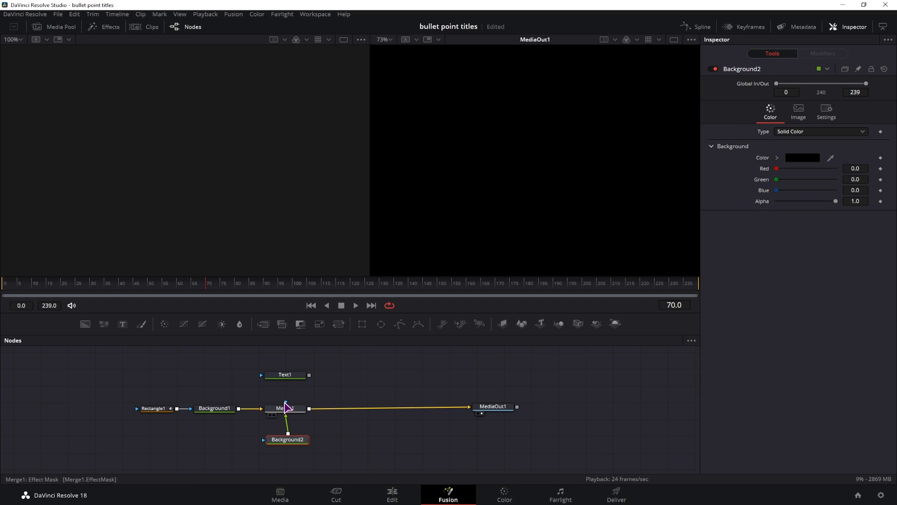
left_click(286, 410)
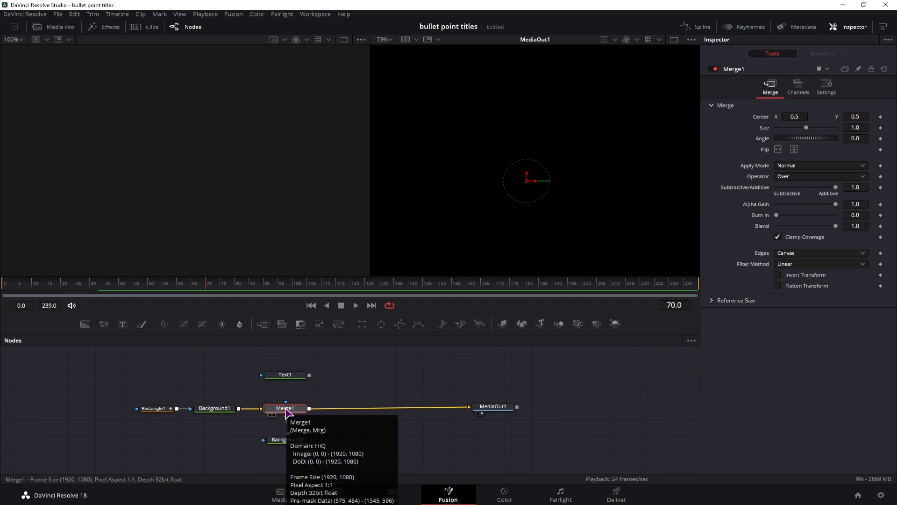
key("ctrl+t")
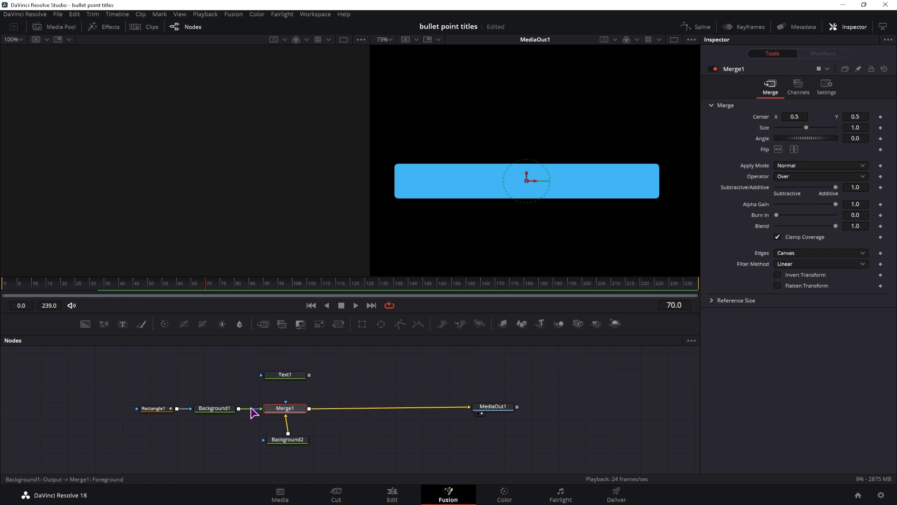
left_click(287, 440)
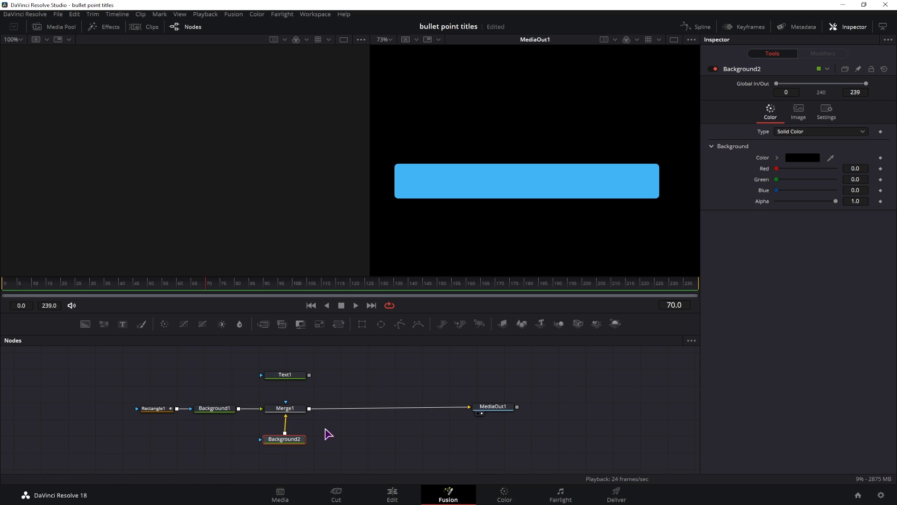
Set Background2's alpha to 0 and connect Text1 to Merge1 as an inverted effect mask
left_click_drag(836, 201, 777, 202)
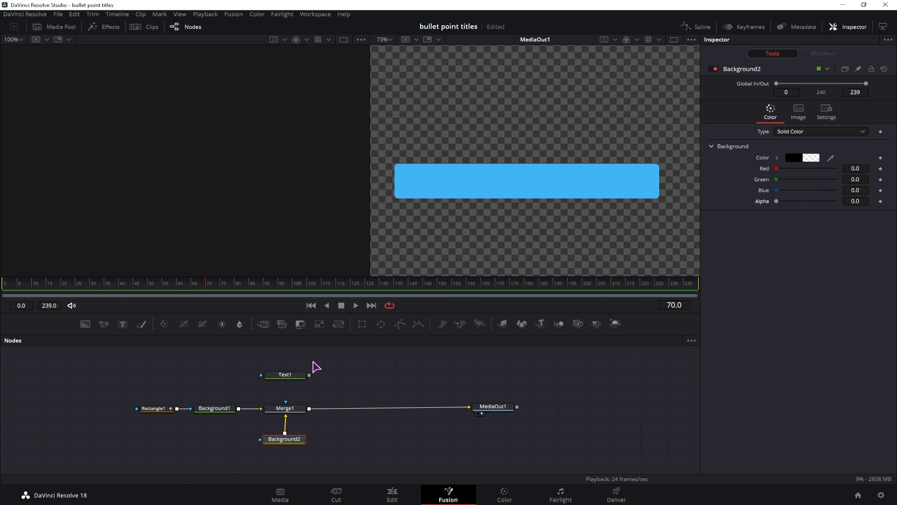
left_click(301, 374)
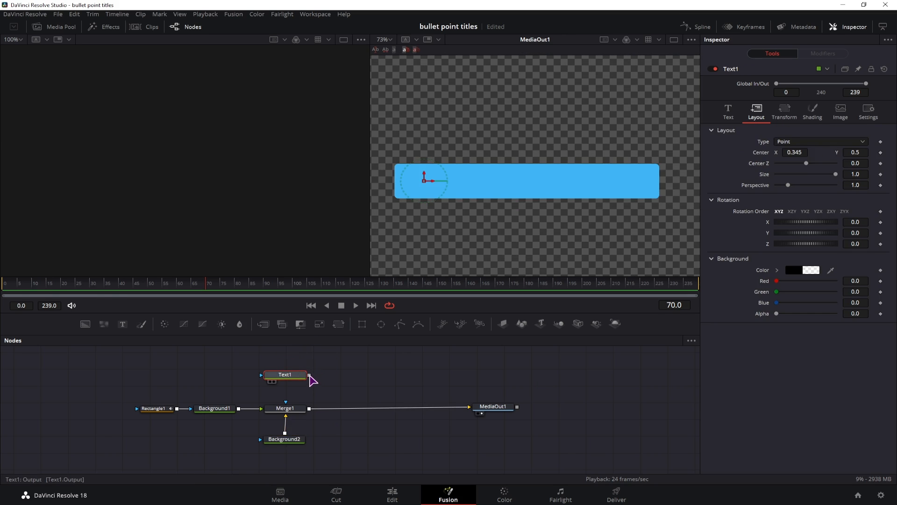
left_click_drag(308, 375, 286, 404)
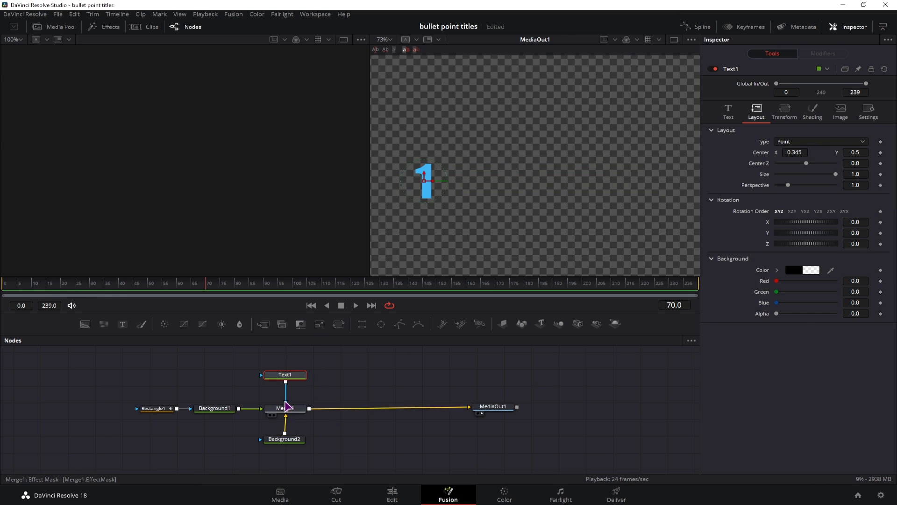
left_click(286, 408)
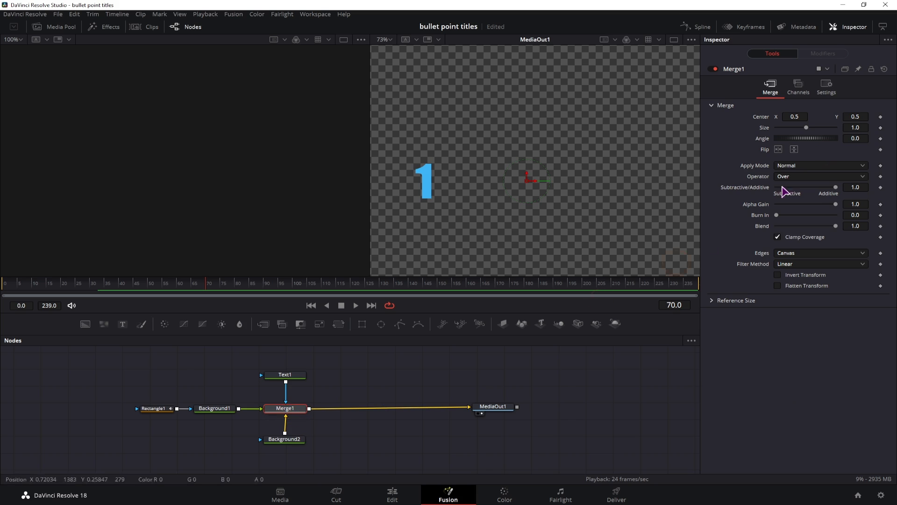
left_click(836, 89)
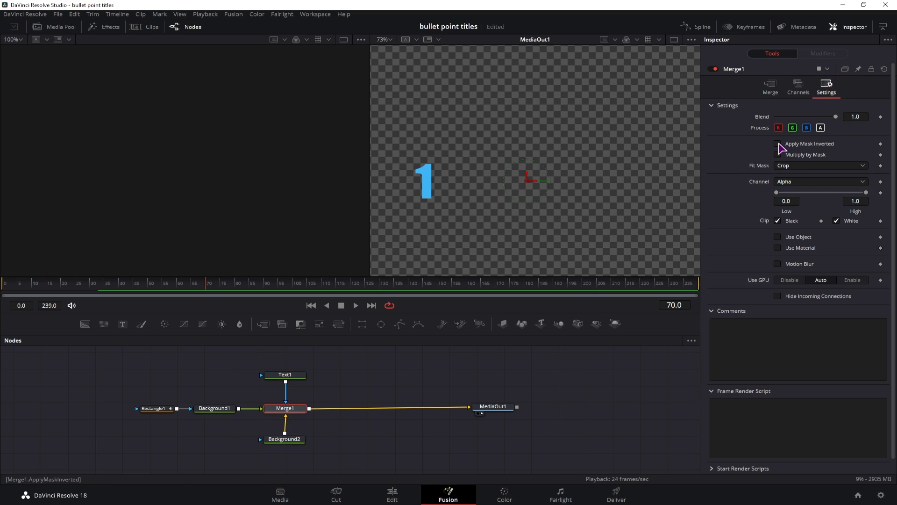
left_click(778, 144)
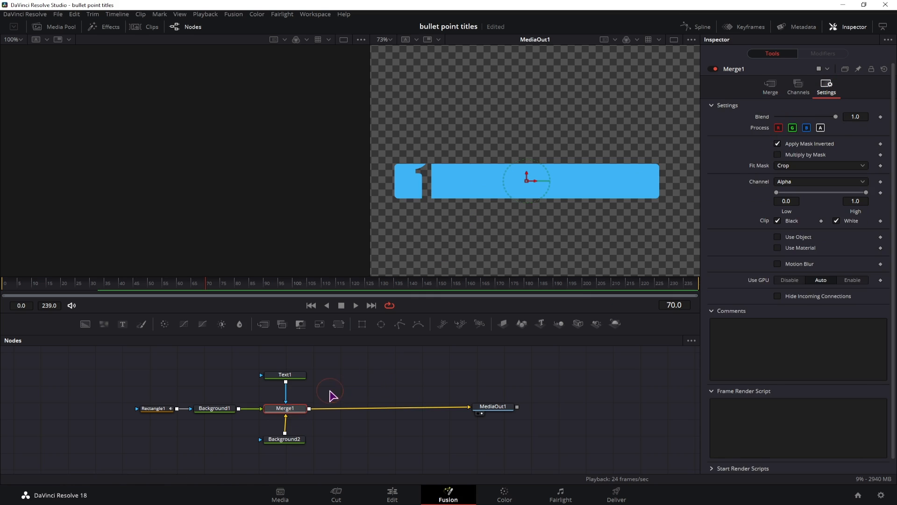
Test the cutout in the bar with the digits 2 to 6 and set the text back to 1
left_click(285, 374)
double_click(712, 143)
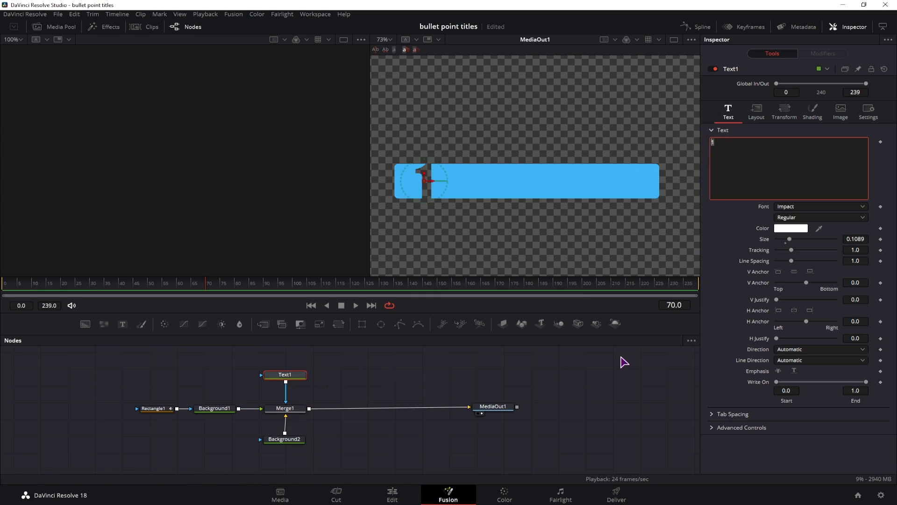
type("2")
double_click(708, 143)
type("3")
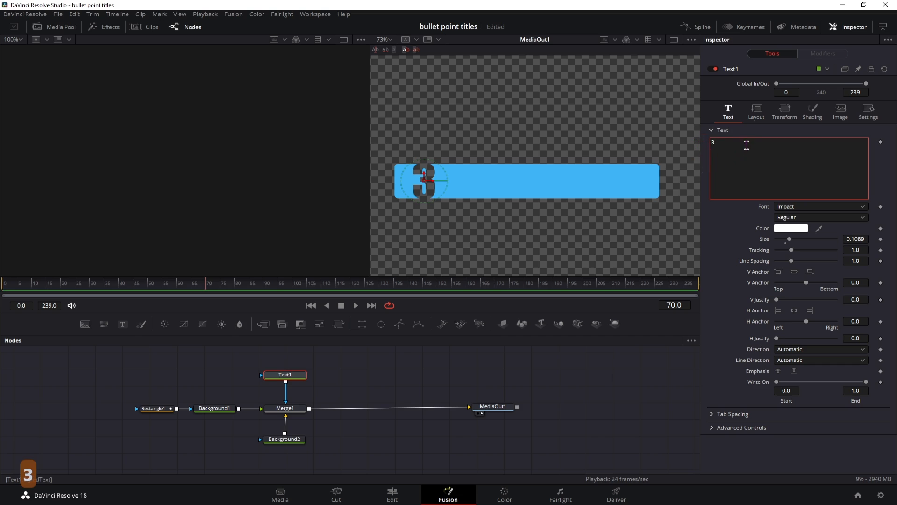
double_click(708, 143)
type("4")
double_click(706, 143)
type("5")
double_click(722, 145)
type("6")
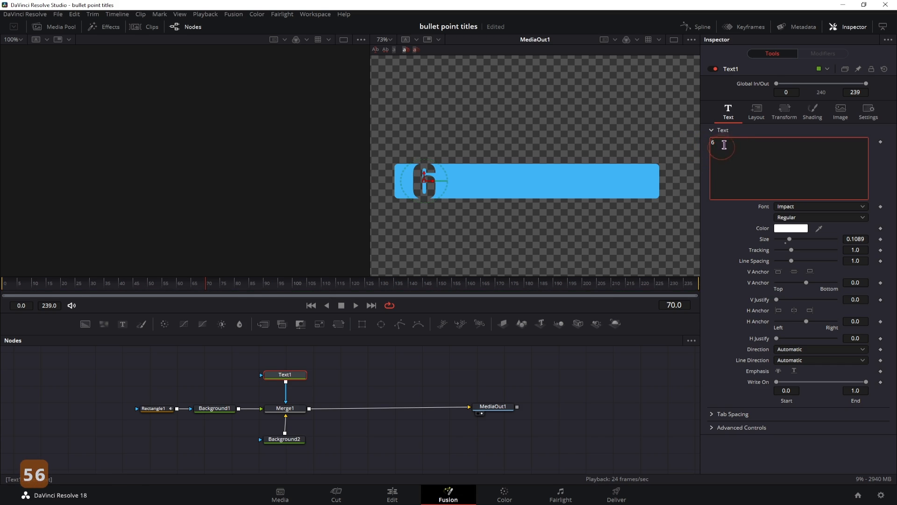
double_click(724, 145)
type("1")
Rename the Text1 node as Number
left_click(297, 376)
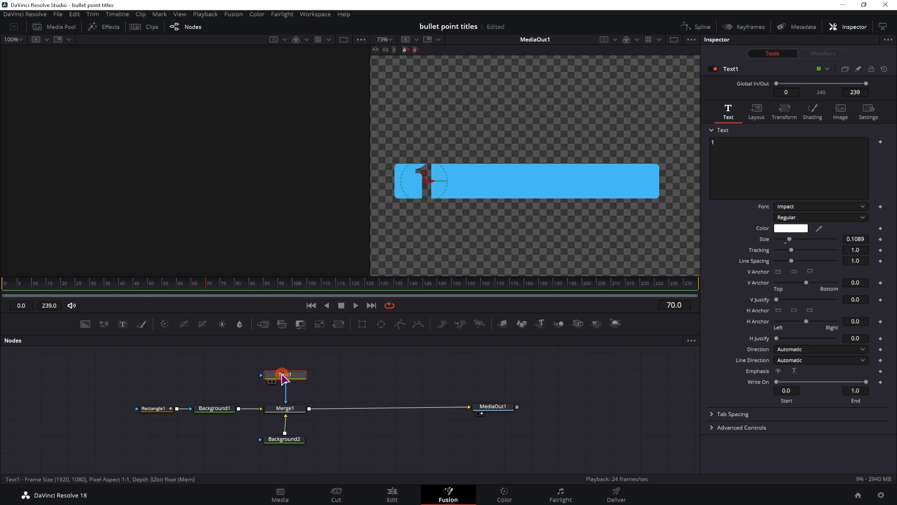
key("F2")
type("Number")
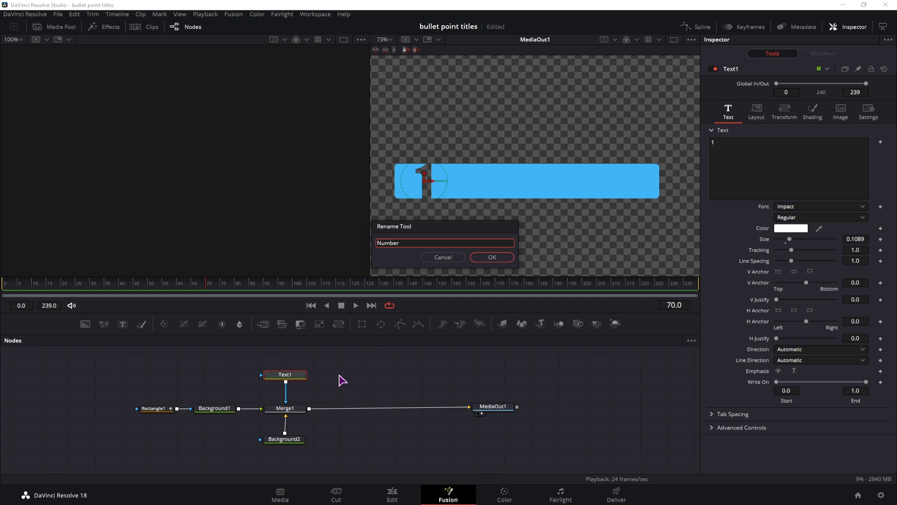
left_click(492, 257)
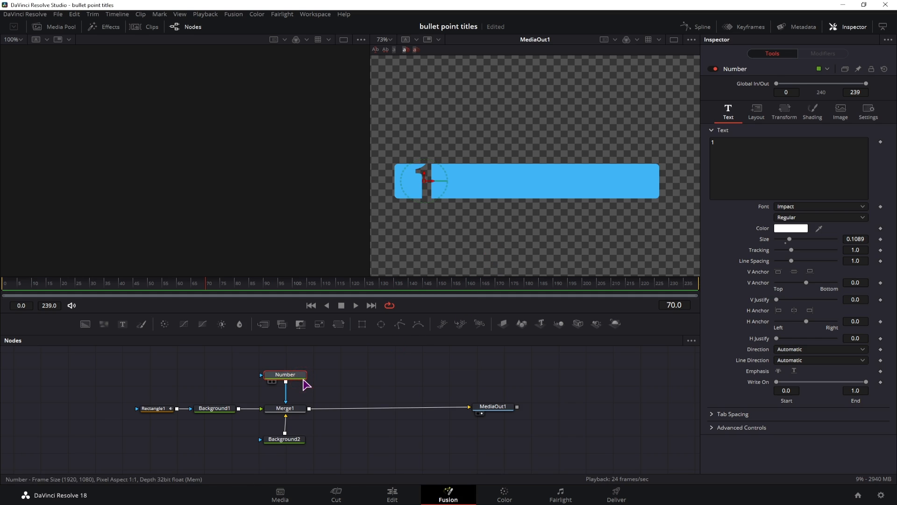
Move the Number node up and insert a Transform node between it and Merge1
left_click_drag(290, 376, 290, 364)
left_click(361, 363)
left_click_drag(339, 323, 285, 384)
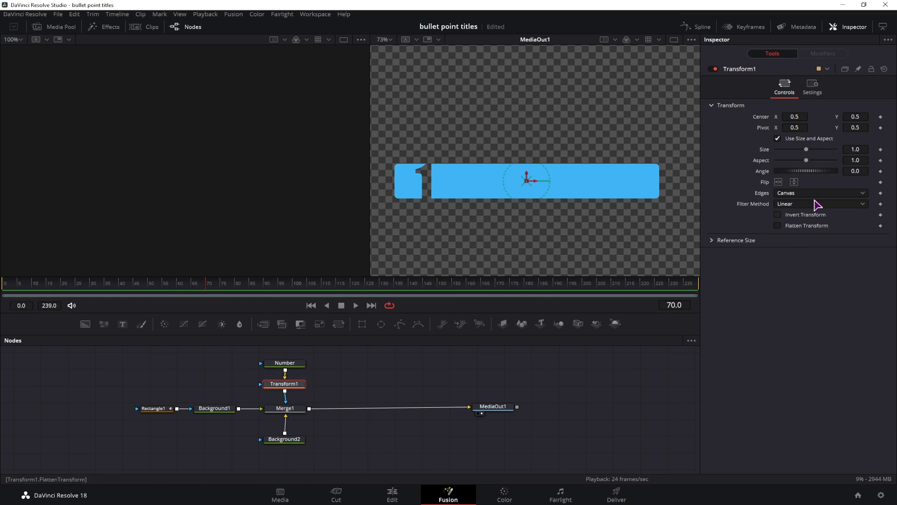
Try rotating the digit with Transform1 and reset the Number node's layout Center to X 0.5, Y 0.5
left_click_drag(858, 171, 880, 171)
left_click(285, 363)
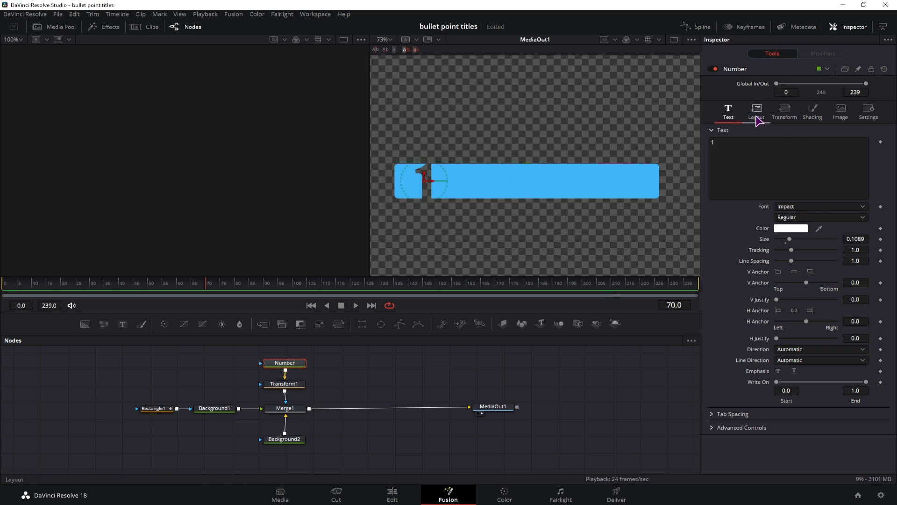
left_click(756, 114)
double_click(761, 153)
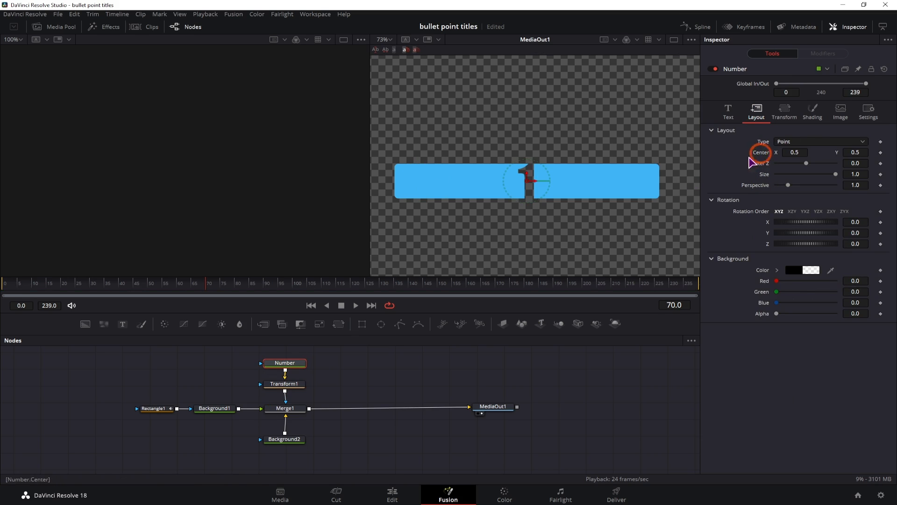
Keyframe Transform1 at frame 20 with Angle 90 and Size 0
left_click(288, 385)
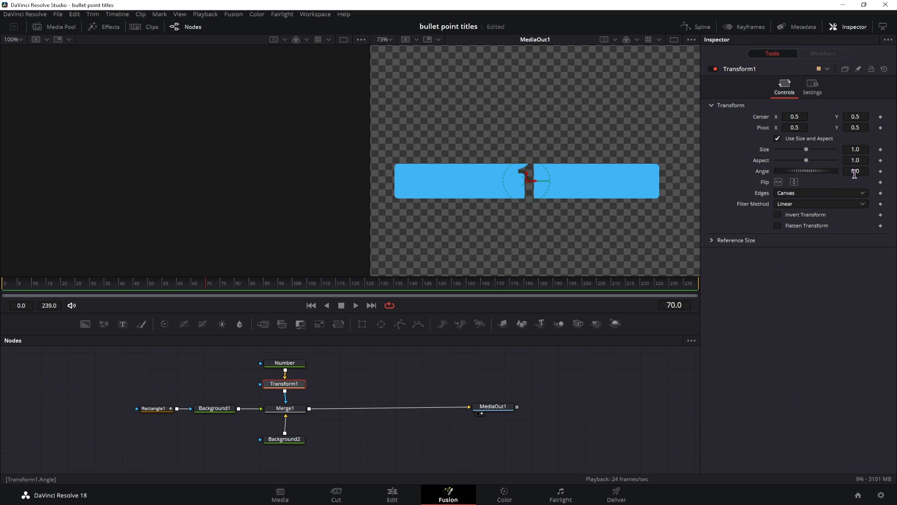
left_click_drag(854, 173, 887, 171)
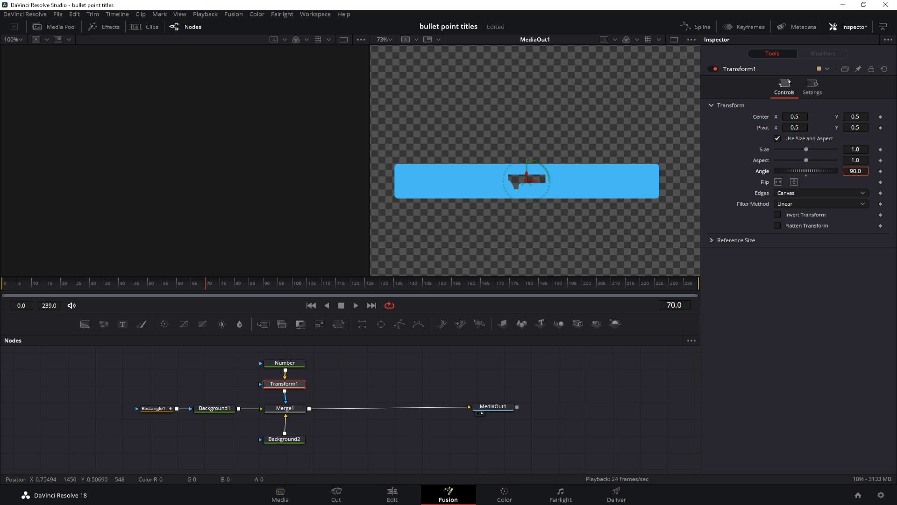
left_click_drag(887, 171, 893, 171)
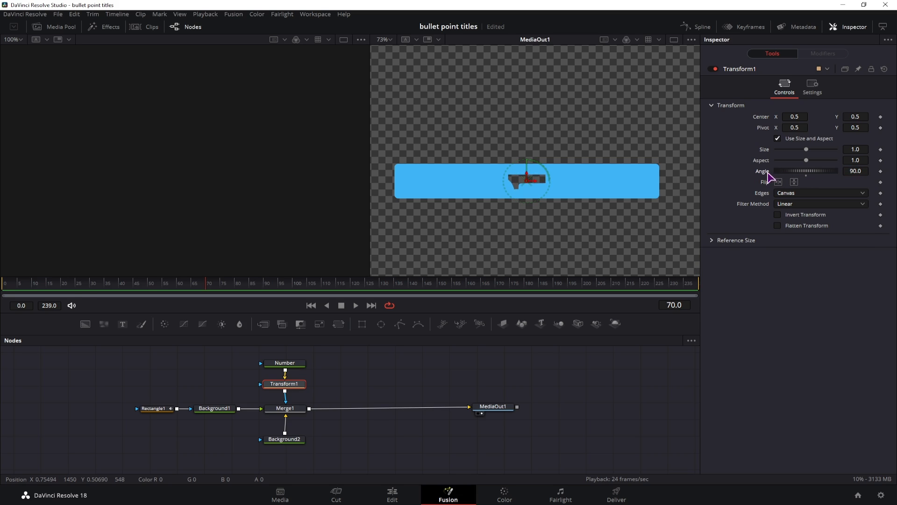
left_click_drag(44, 292, 63, 292)
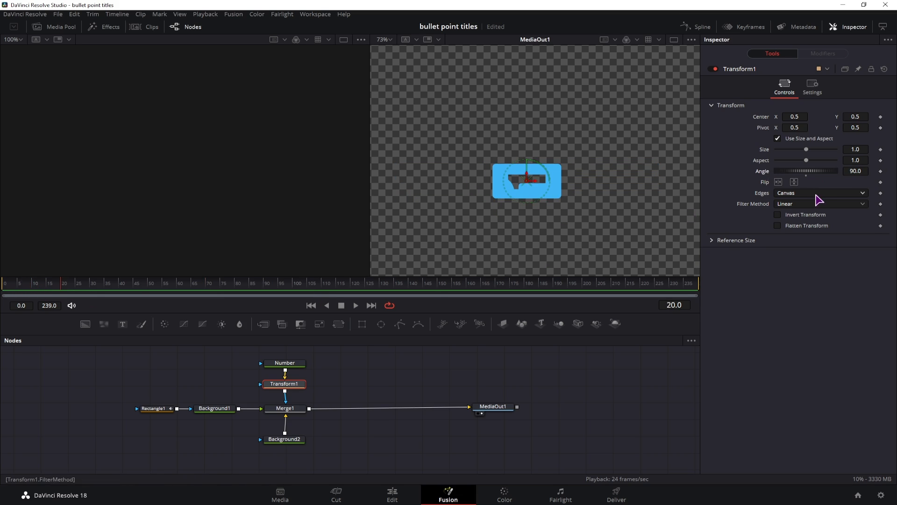
left_click(881, 171)
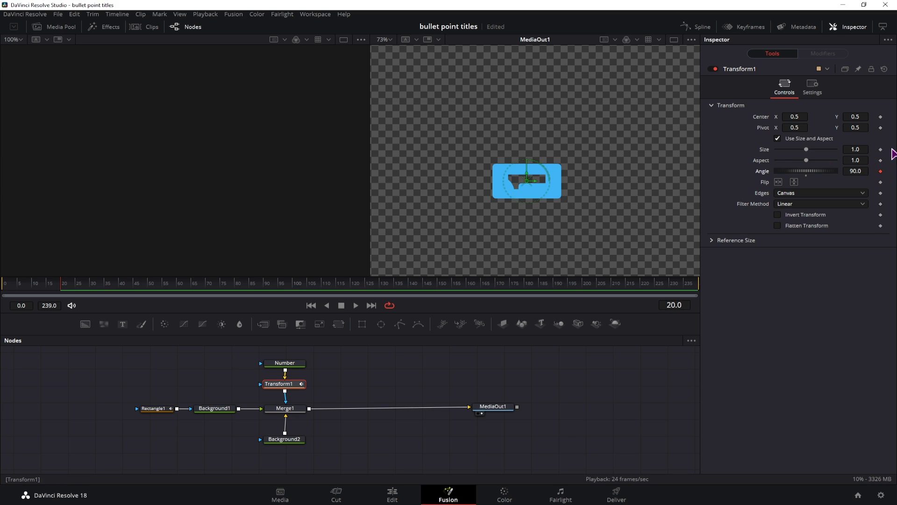
left_click(881, 149)
left_click_drag(807, 149, 770, 149)
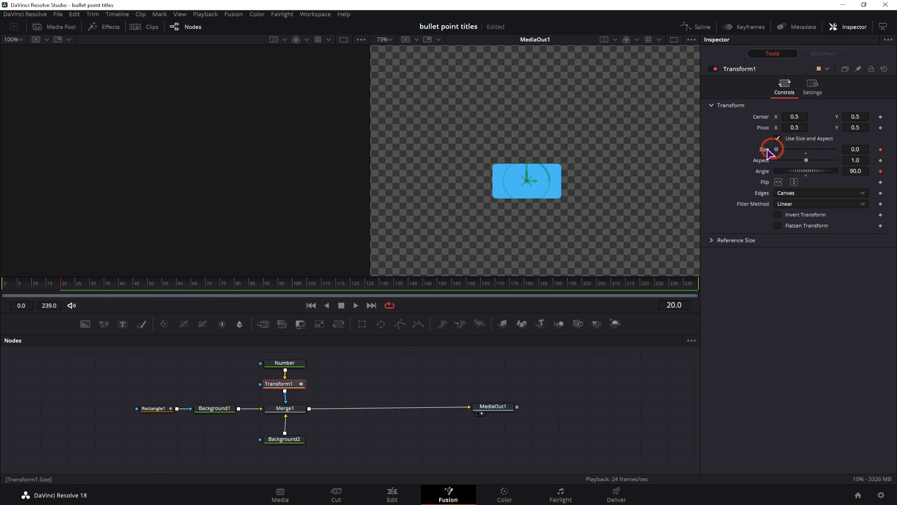
Keyframe Transform1 at frame 30 with Size 1.0 and Angle 0
mouse_move(64, 291)
left_mouse_down()
mouse_move(36, 285)
mouse_move(79, 292)
left_mouse_up()
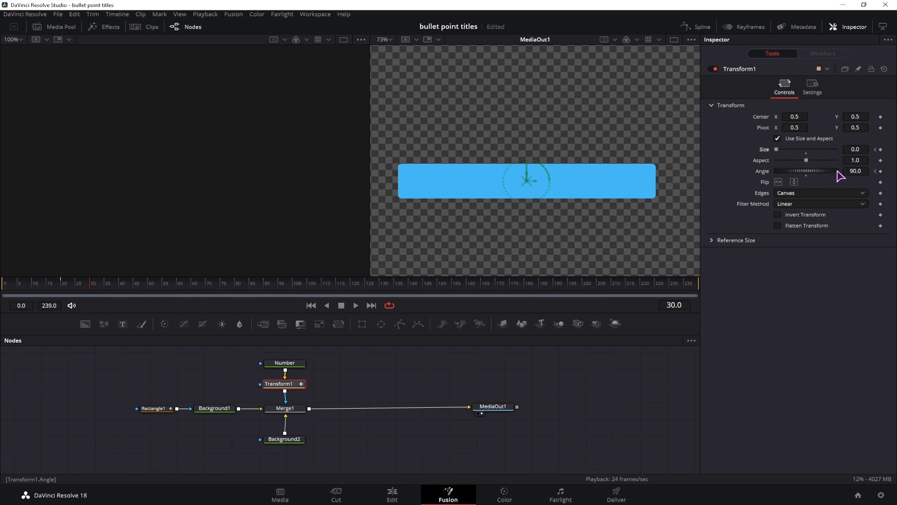
double_click(807, 153)
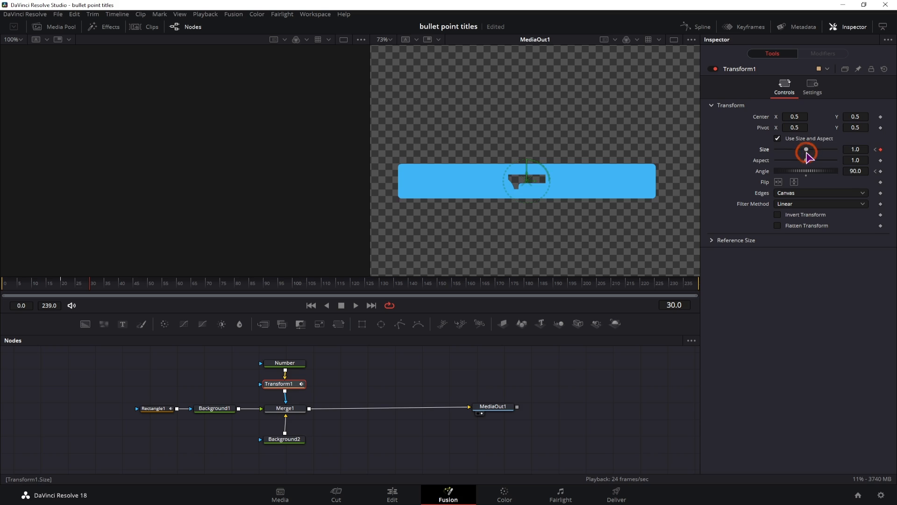
left_click(860, 171)
type("0")
key("Tab")
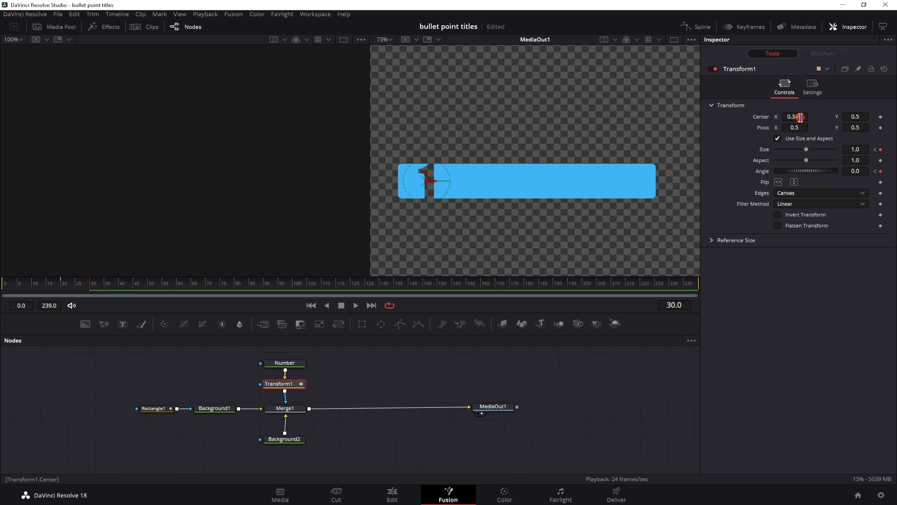
Set Transform1's Center X to 0.35 and keyframe the Center at frame 30
left_click_drag(801, 118, 802, 117)
key("BackSpace")
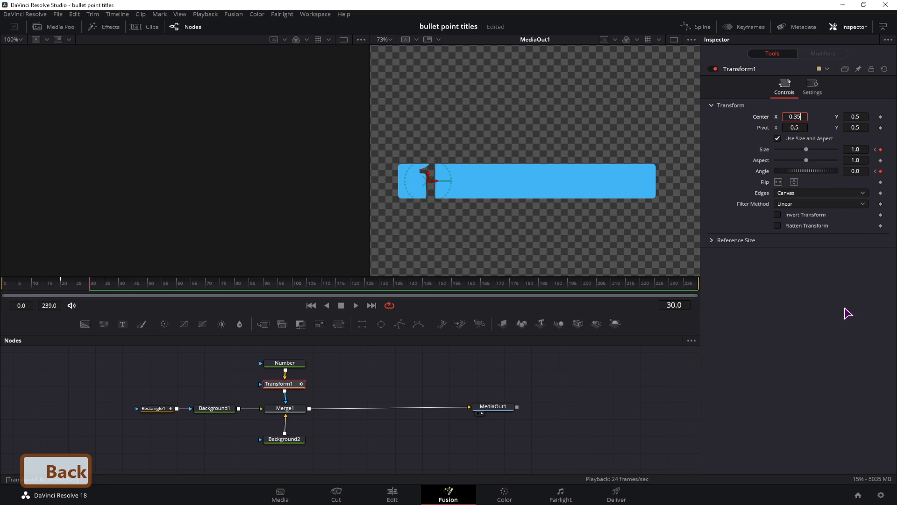
left_click(842, 310)
left_click(882, 117)
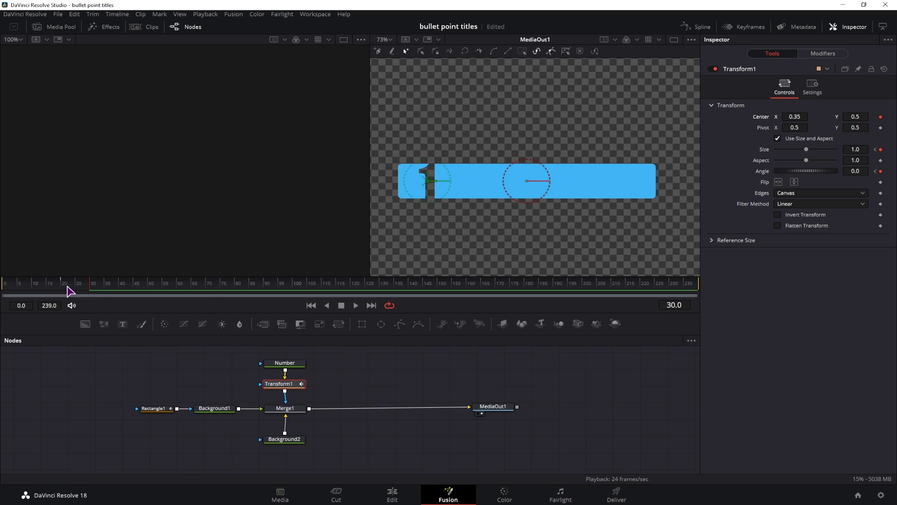
Keyframe Transform1's Center X at 0.5 on frame 20
left_click(60, 284)
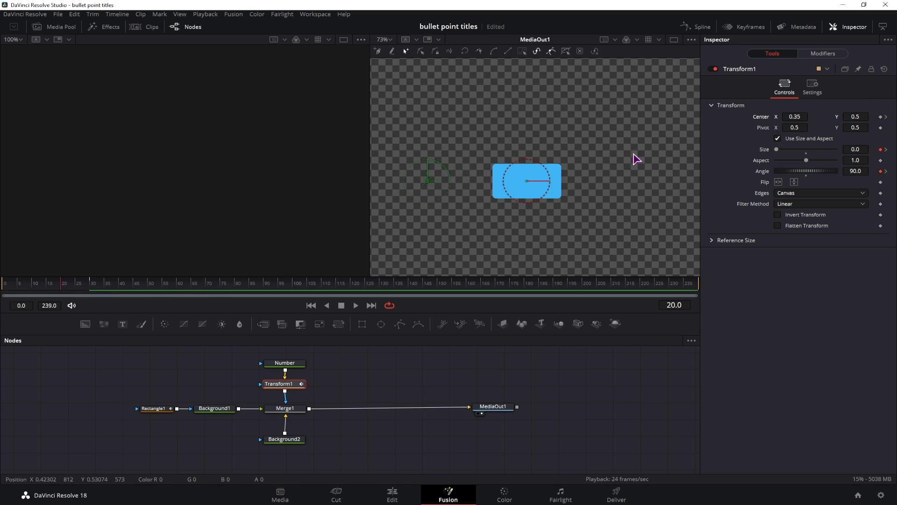
left_click_drag(794, 117, 836, 119)
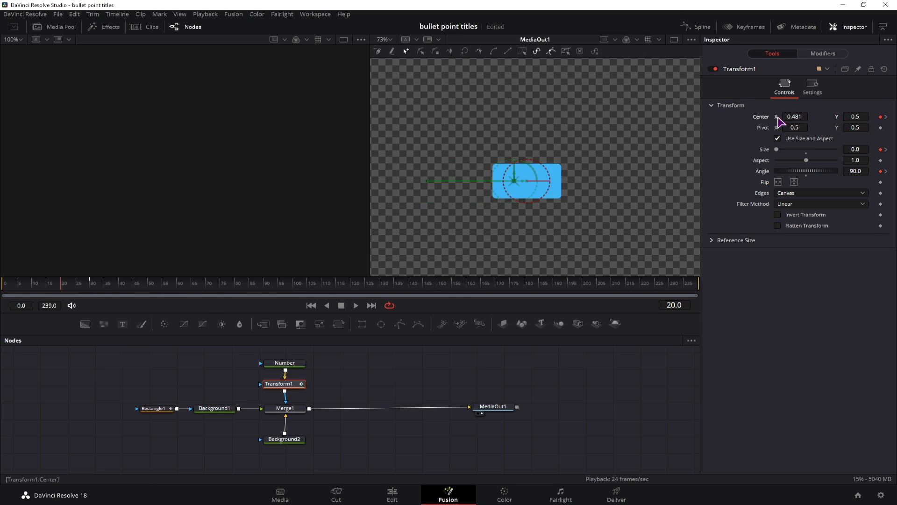
type("0")
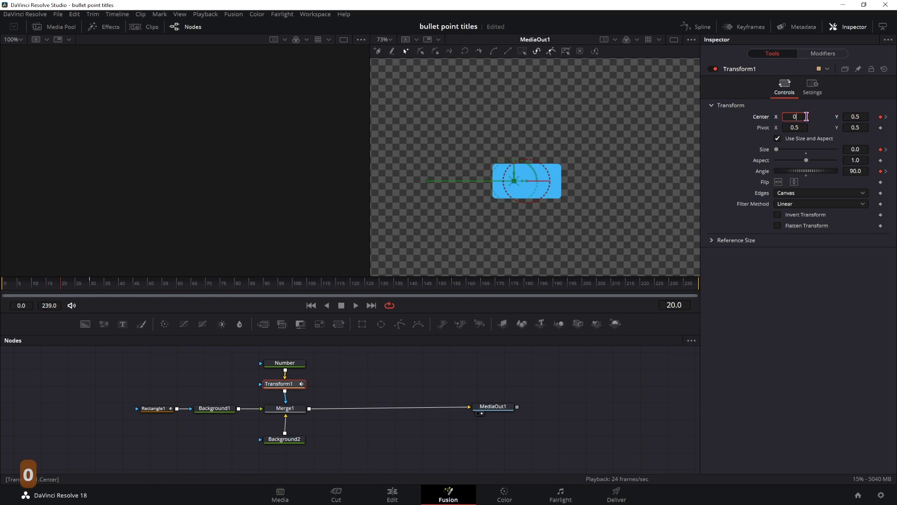
type(".5")
left_click(818, 302)
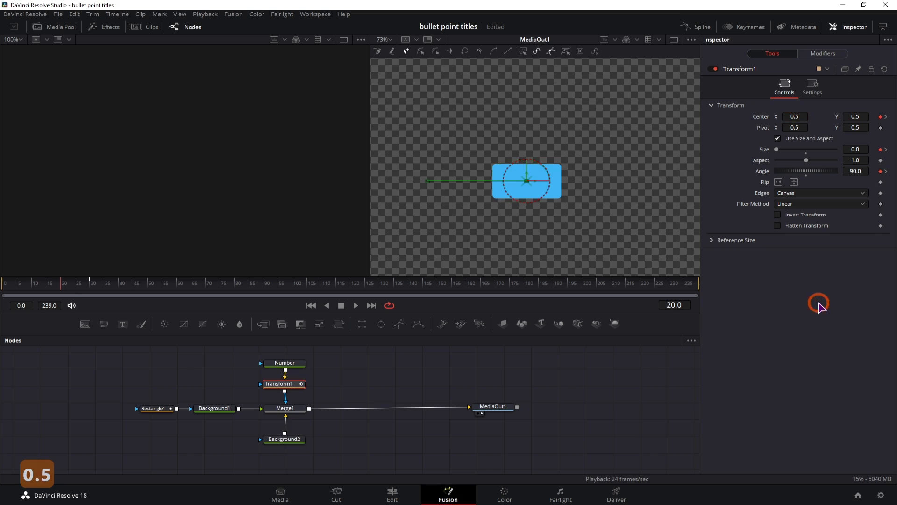
Play back the bar and number animation from frame 10 to check it
left_click(31, 283)
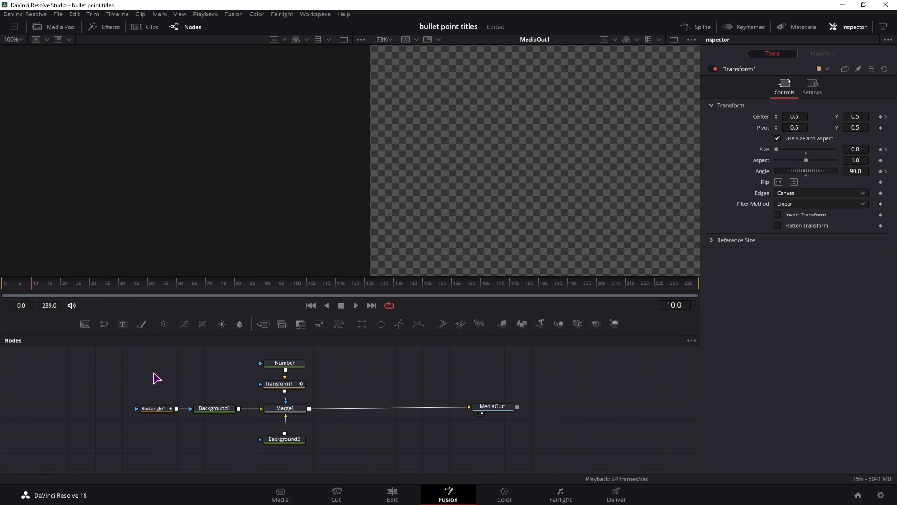
key("space")
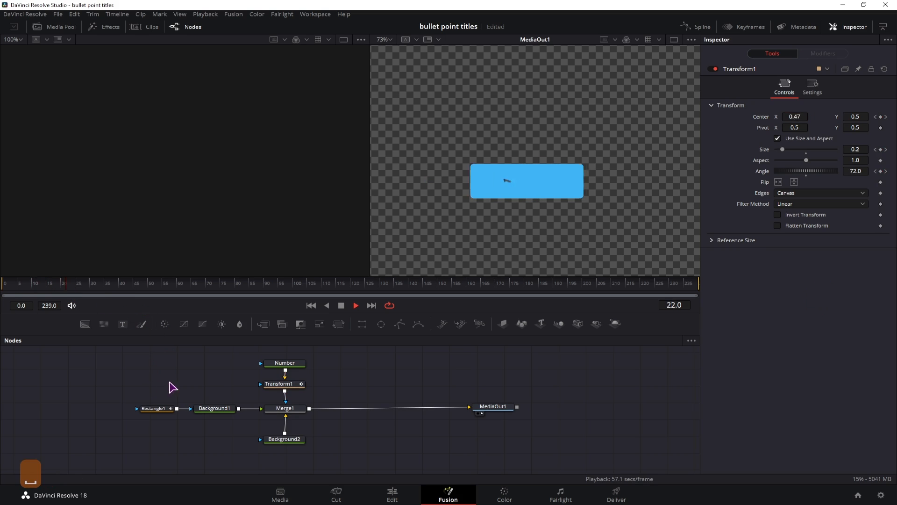
left_click(32, 284)
key("space")
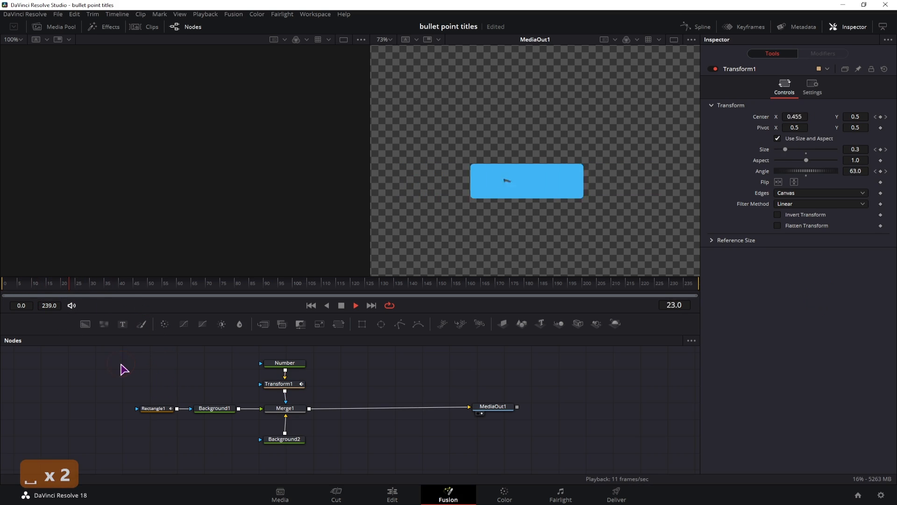
key("space")
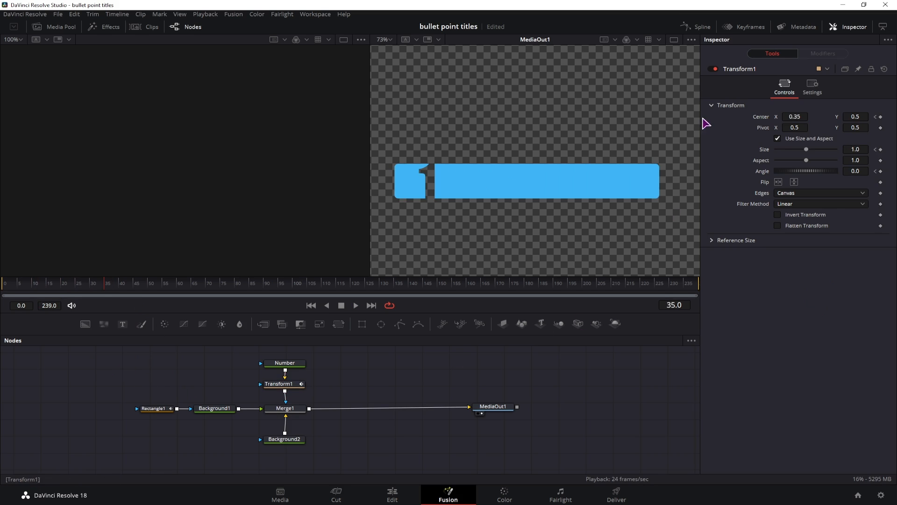
Show Transform1's Displacement, Size and Angle curves in the Spline editor and fit them to the view
left_click(703, 28)
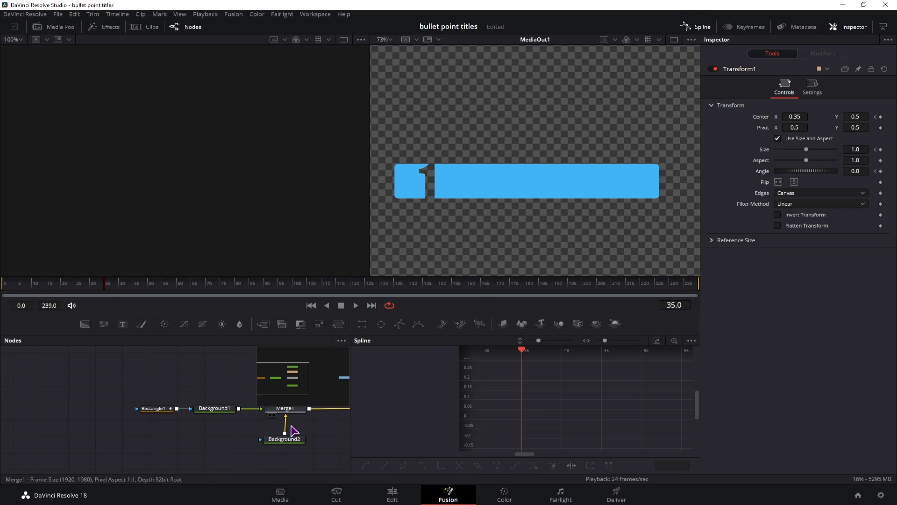
left_click(175, 403)
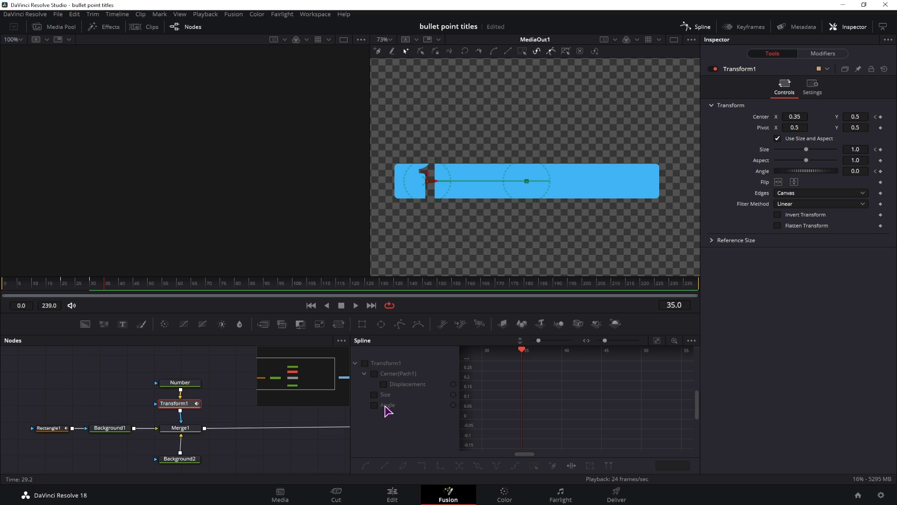
left_click(374, 395)
left_click(375, 406)
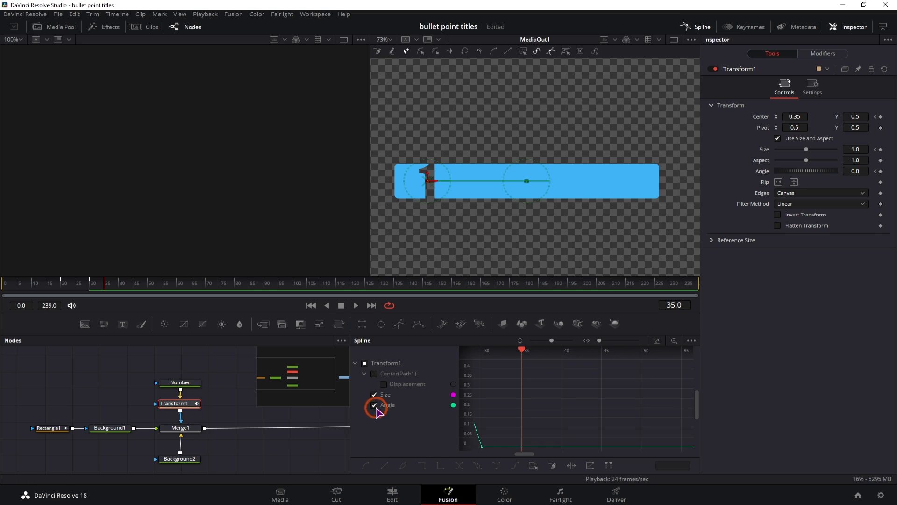
left_click(384, 384)
left_click(657, 340)
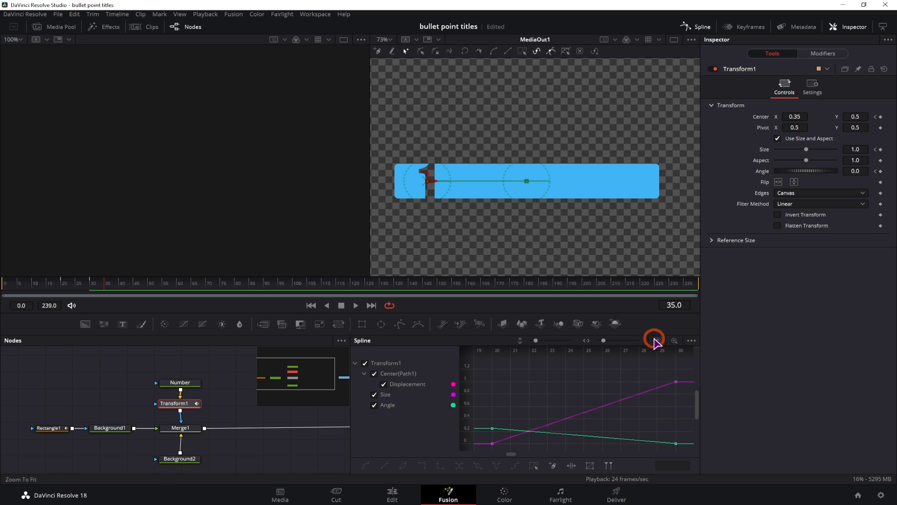
Isolate Transform1's Angle curve, smooth both keyframes and lengthen the outgoing handle of the frame 20 keyframe
left_click(374, 394)
left_click(383, 384)
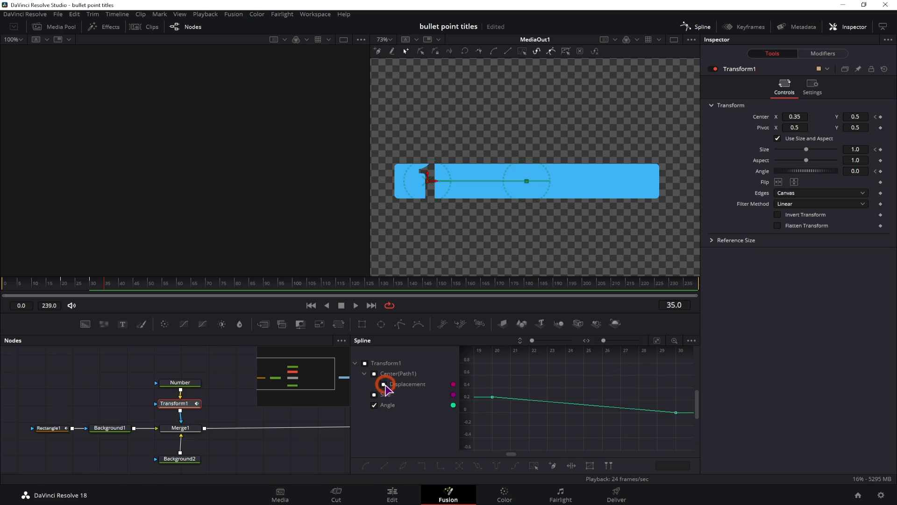
left_click_drag(685, 382, 526, 431)
key("shift+s")
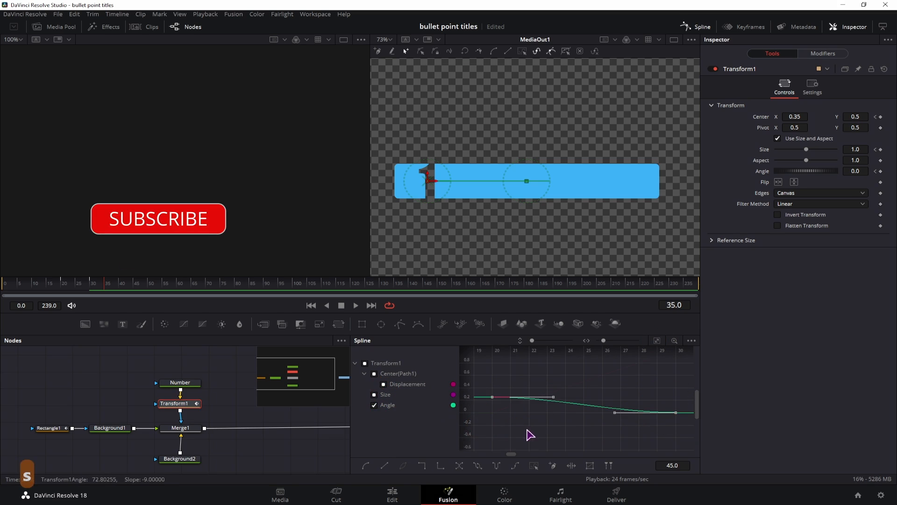
left_click_drag(553, 397, 574, 397)
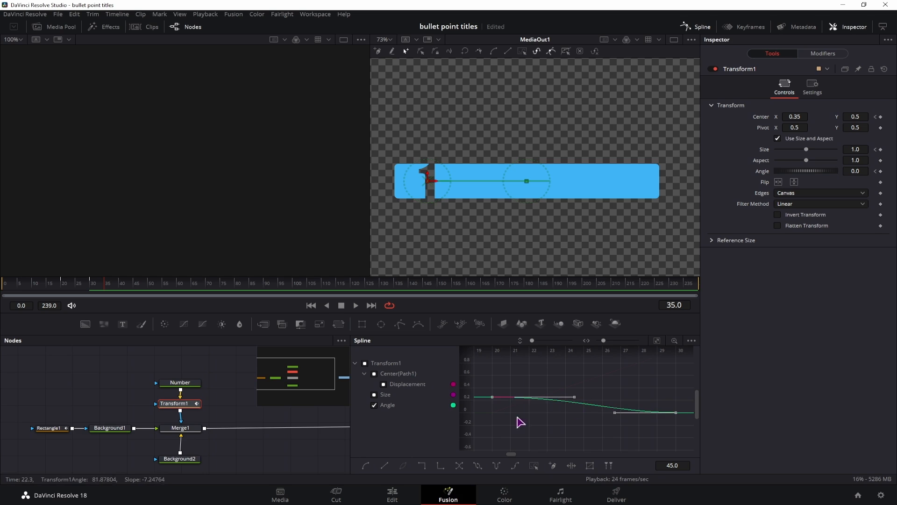
Isolate Transform1's Size curve and smooth both of its keyframes
left_click(374, 405)
left_click(374, 395)
left_click_drag(686, 362, 483, 449)
key("s")
Smooth both keyframes of Transform1's Displacement curve and lengthen the outgoing handle of its frame 20 keyframe
left_click(402, 383)
left_click_drag(693, 369, 490, 450)
key("s")
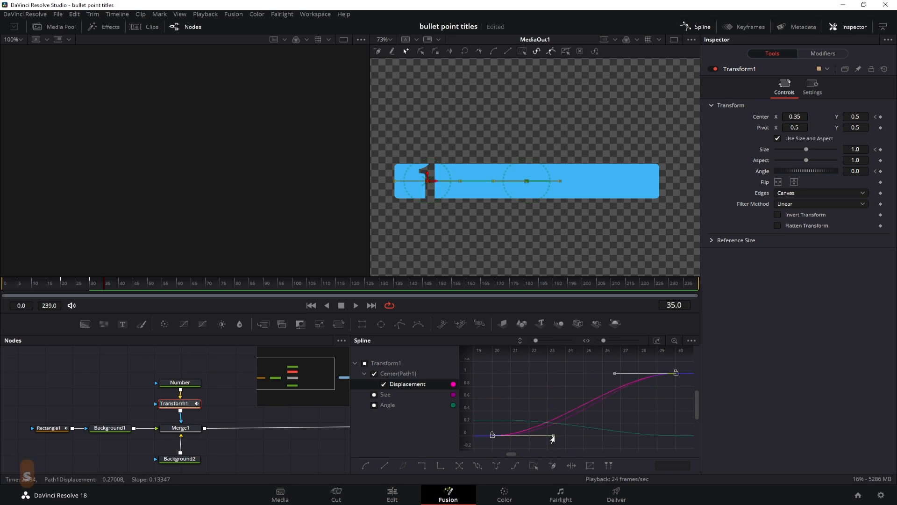
left_click_drag(553, 435, 576, 436)
Play back the animation from near the start to check the smoothed number movement
left_click(14, 286)
key("space")
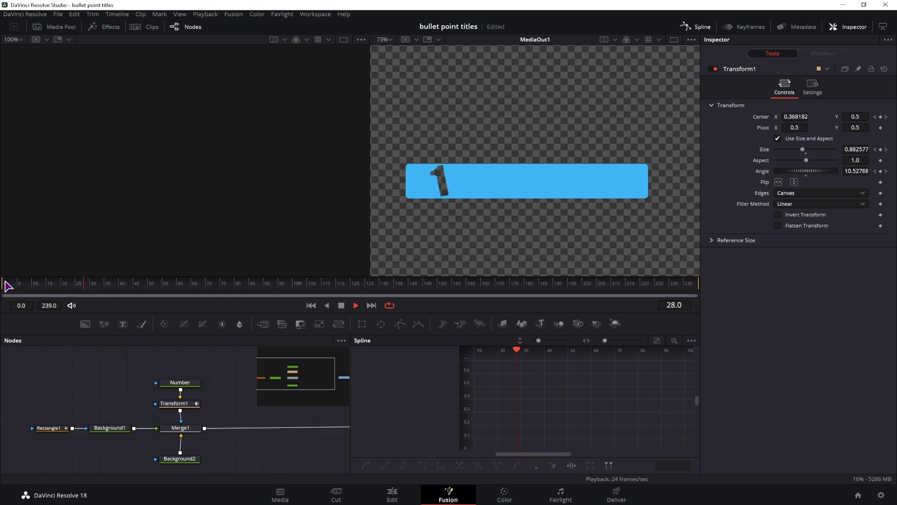
key("space")
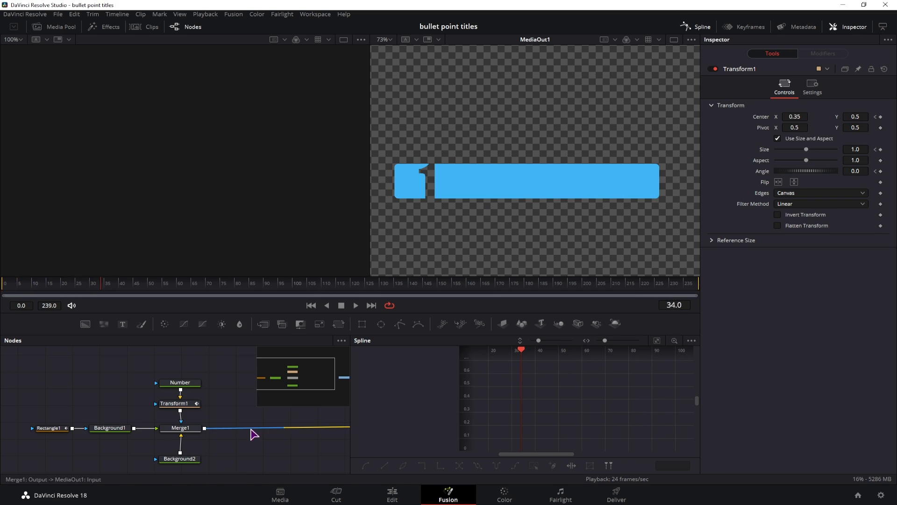
Close the Spline editor and insert a new Merge node between Merge1 and MediaOut1
left_click_drag(255, 432, 188, 443)
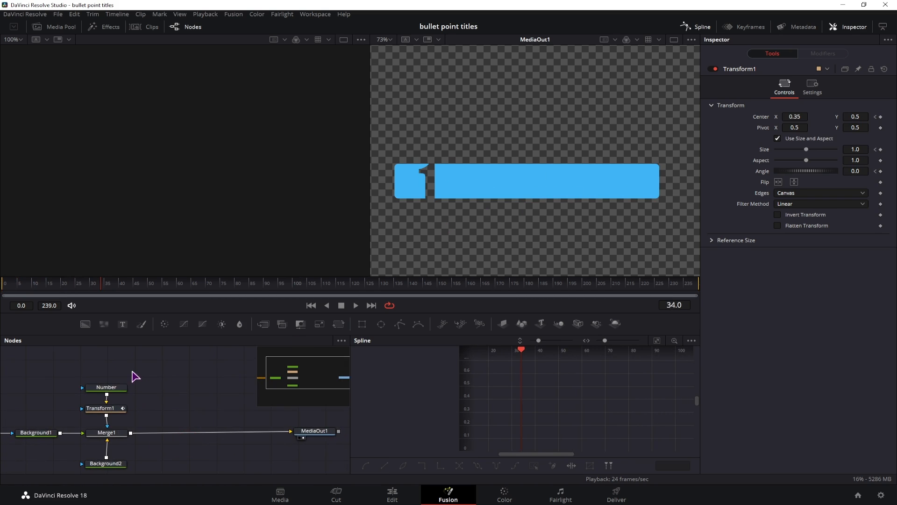
left_click_drag(136, 376, 98, 429)
left_click(192, 455)
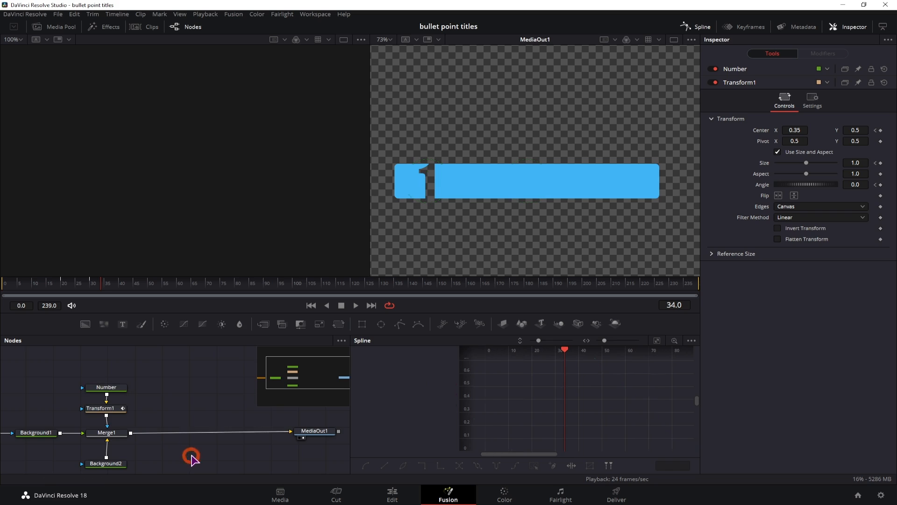
left_click(223, 445)
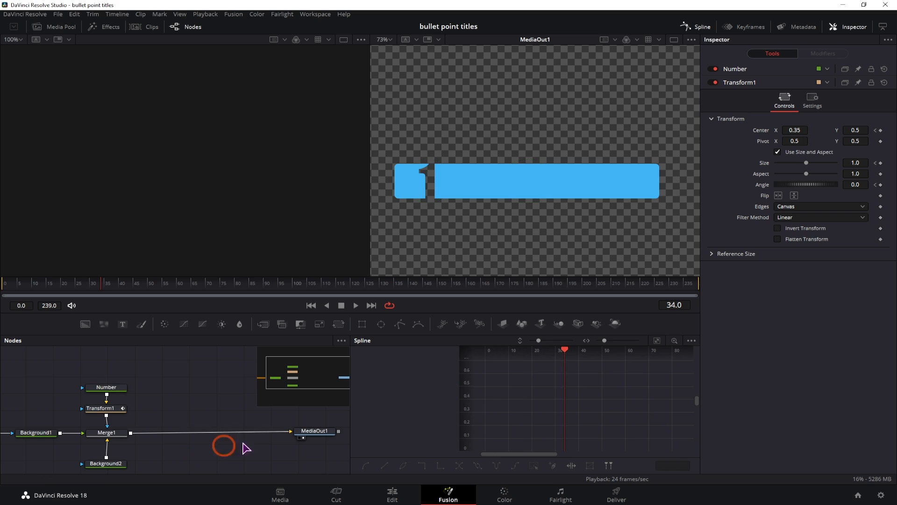
left_click(703, 27)
left_click_drag(205, 393, 281, 394)
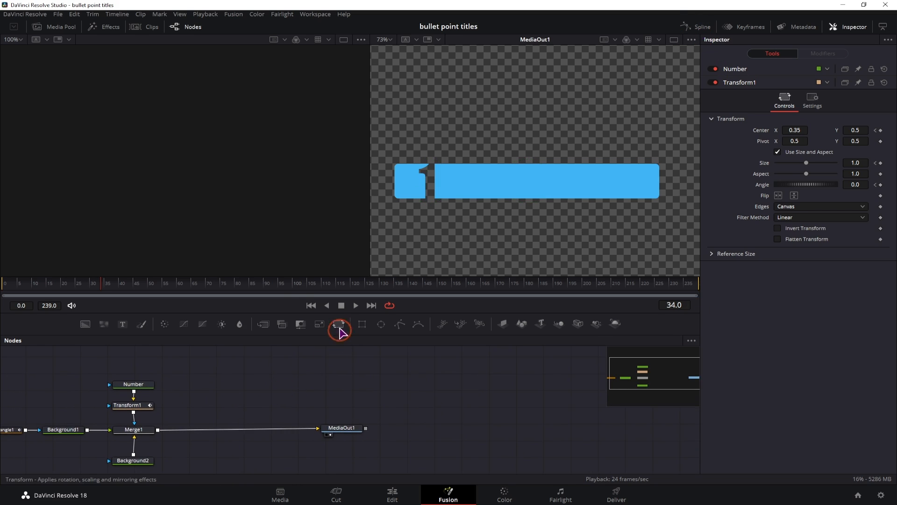
left_click_drag(265, 324, 226, 436)
left_click(213, 451)
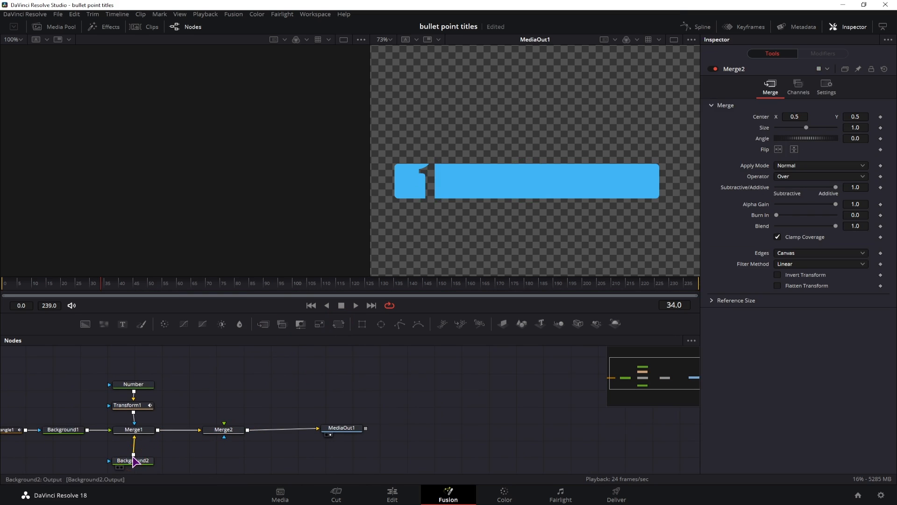
Connect Background2 to Merge2 and swap Merge2's foreground and background inputs
left_click_drag(133, 455, 225, 436)
left_click(238, 434)
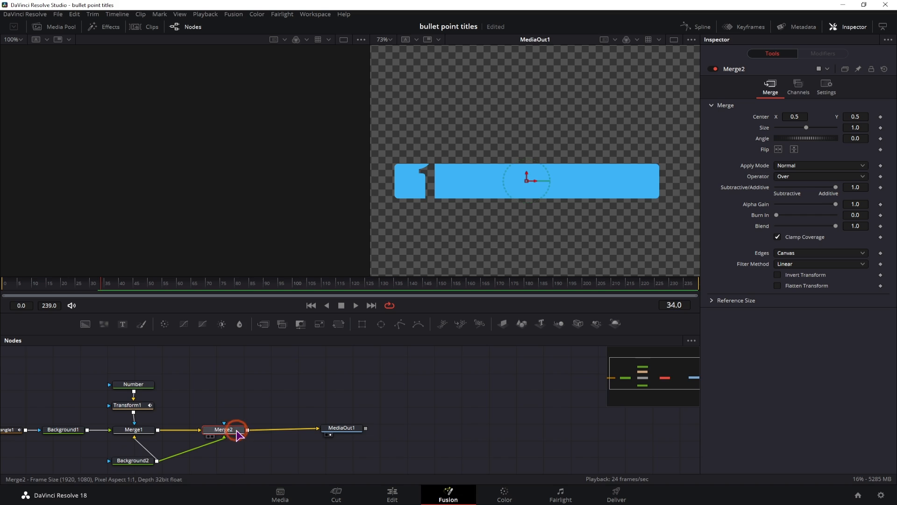
key("ctrl+t")
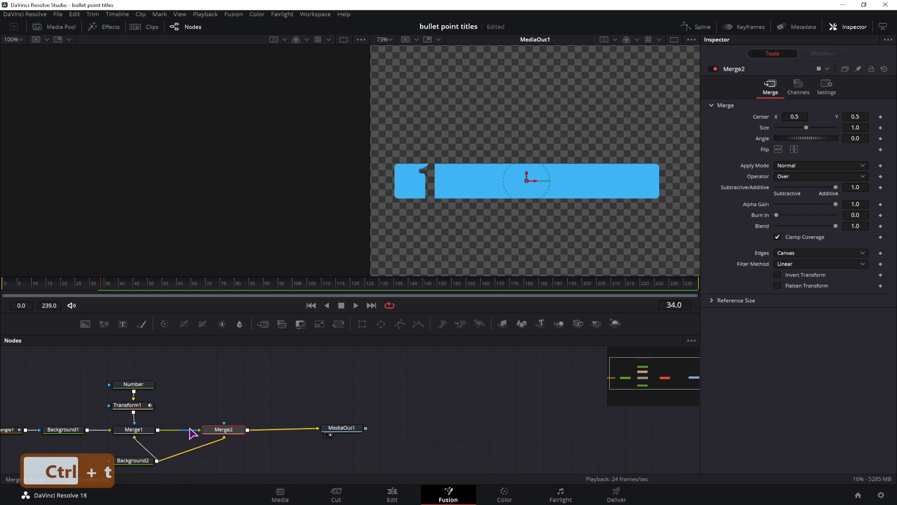
left_click(227, 459)
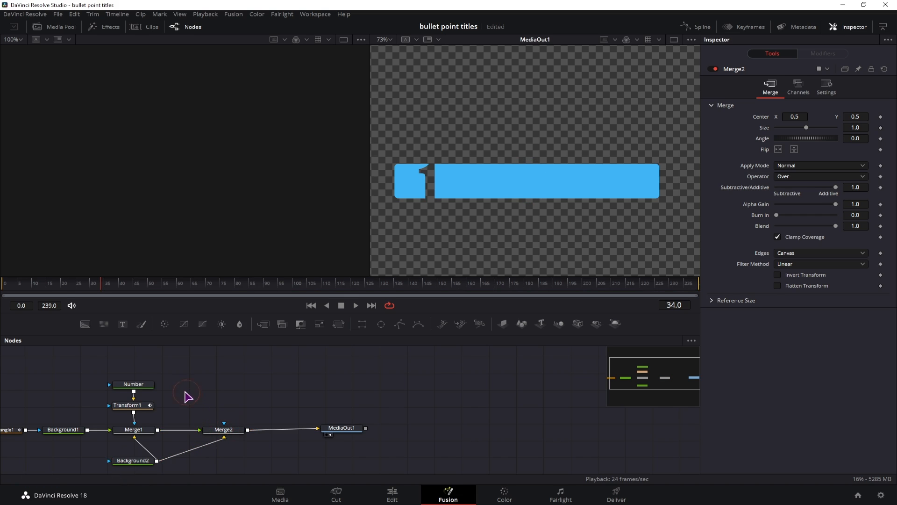
Duplicate the Number text node above Merge2 and route the copy through a new Transform node into Merge2's foreground
left_click(137, 387)
key("ctrl+c")
left_click(227, 388)
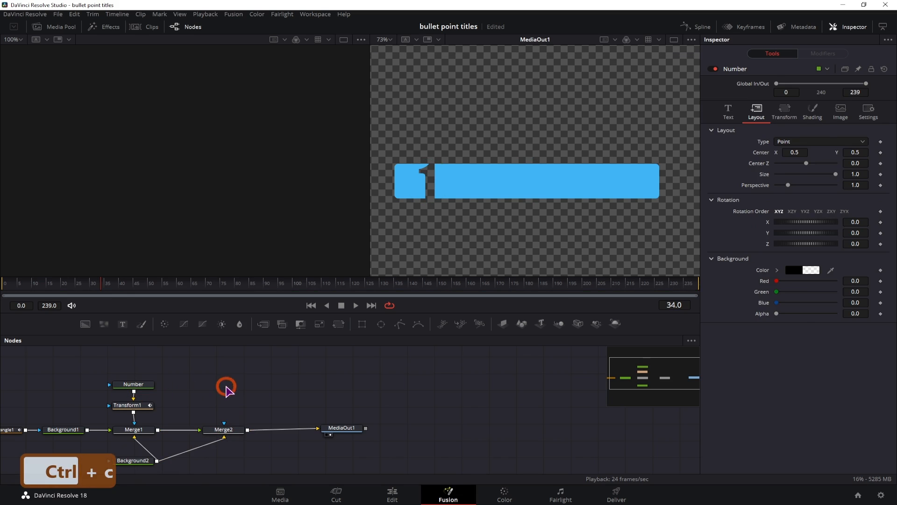
key("ctrl+v")
left_click(229, 387)
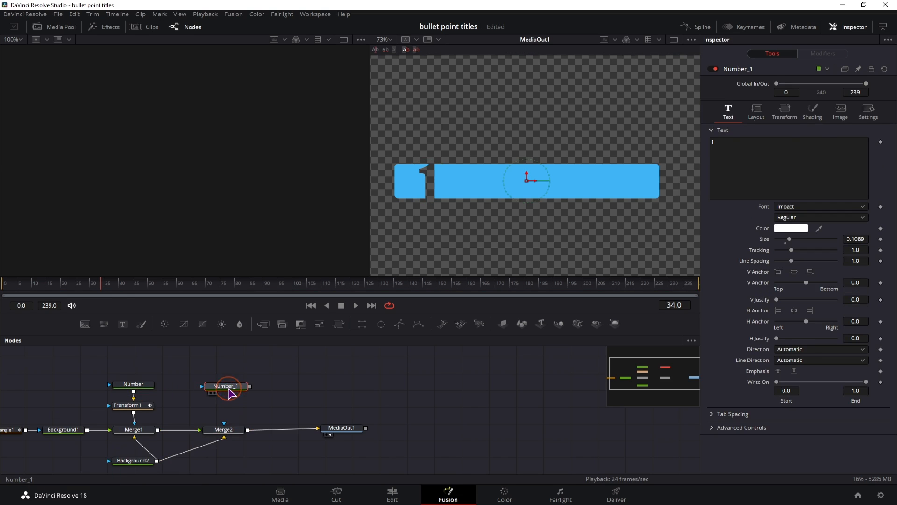
left_click_drag(339, 323, 226, 410)
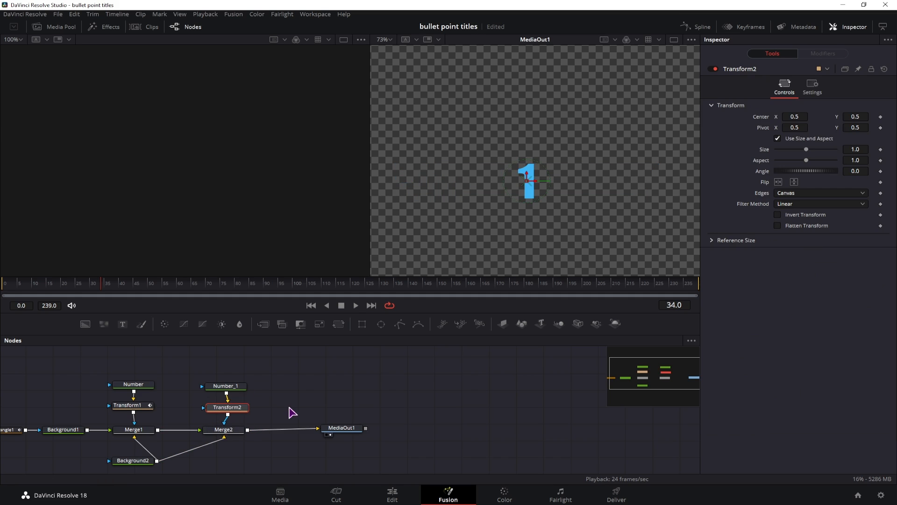
left_click_drag(226, 421, 200, 430)
left_click(227, 432)
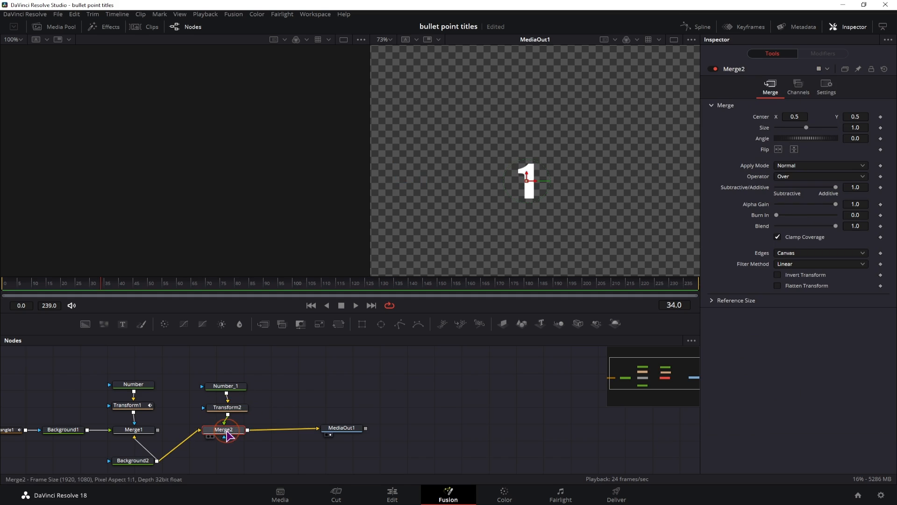
Change the Number_1 text to BULLET POINT and set its size to 0.05
left_click(226, 386)
left_click(731, 161)
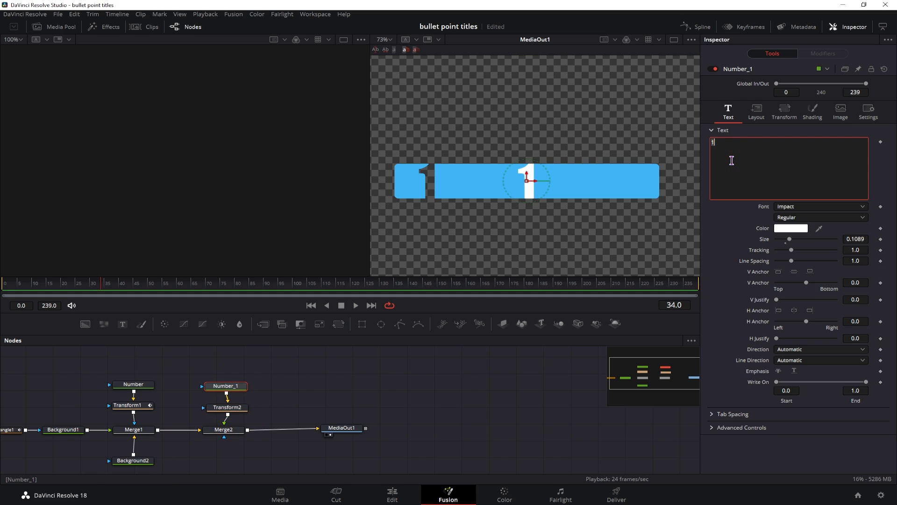
type("BULLET POINT")
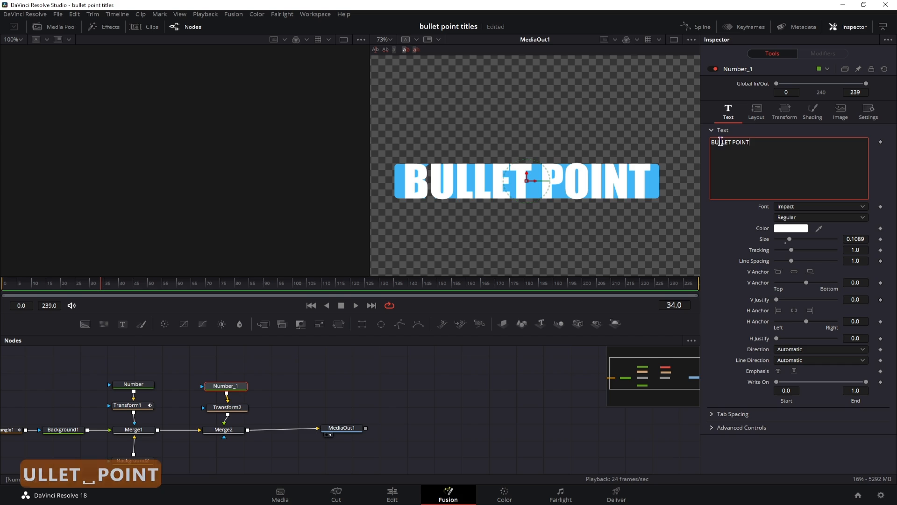
left_click(785, 242)
mouse_move(862, 237)
left_mouse_down()
mouse_move(849, 237)
mouse_move(867, 237)
left_mouse_up()
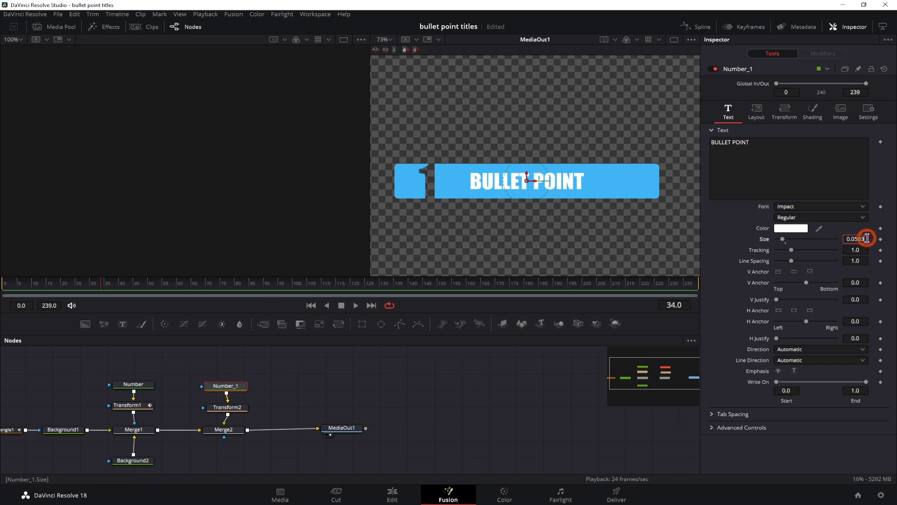
key("BackSpace")
left_click(739, 236)
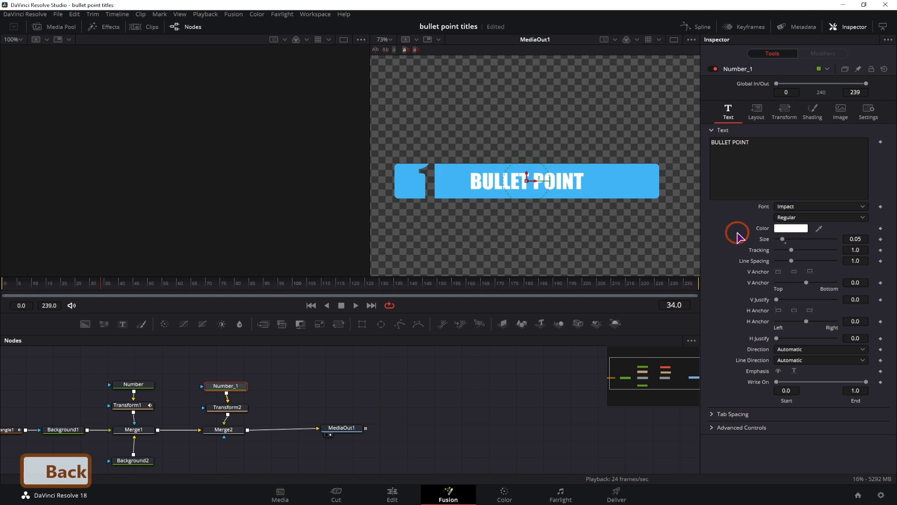
Set the BULLET POINT text's tracking to 1.1 and adjust its horizontal center to sit beside the number
left_click_drag(793, 250, 794, 250)
left_click_drag(535, 182, 554, 185)
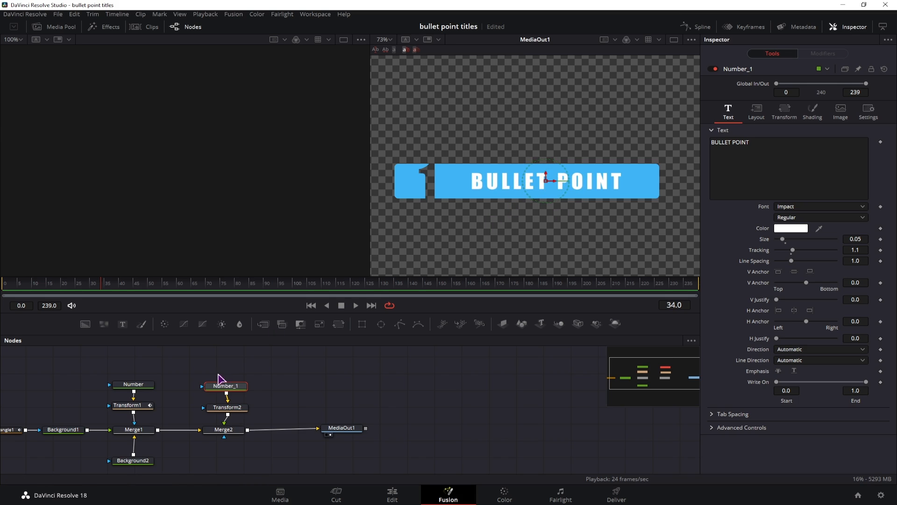
key("ctrl+z")
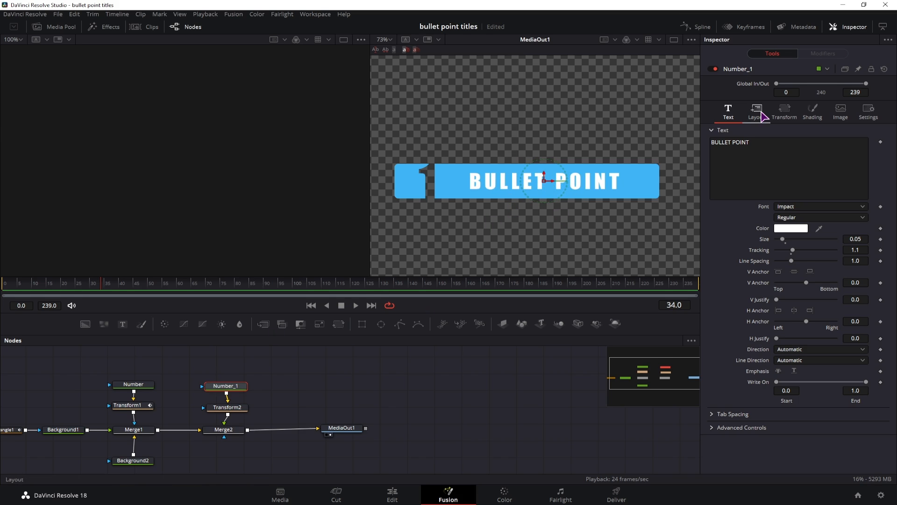
left_click(756, 112)
mouse_move(795, 152)
left_mouse_down()
mouse_move(774, 153)
mouse_move(796, 154)
left_mouse_up()
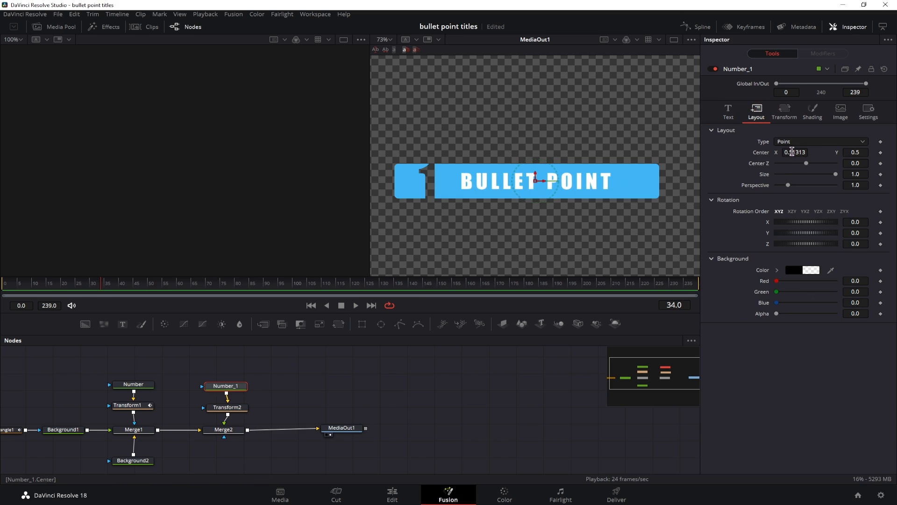
Connect Background2 as Merge2's foreground with Transform2 as its mask, and enable Apply Mask Inverted and Multiply by Mask
left_click(225, 429)
left_click_drag(134, 454, 236, 430)
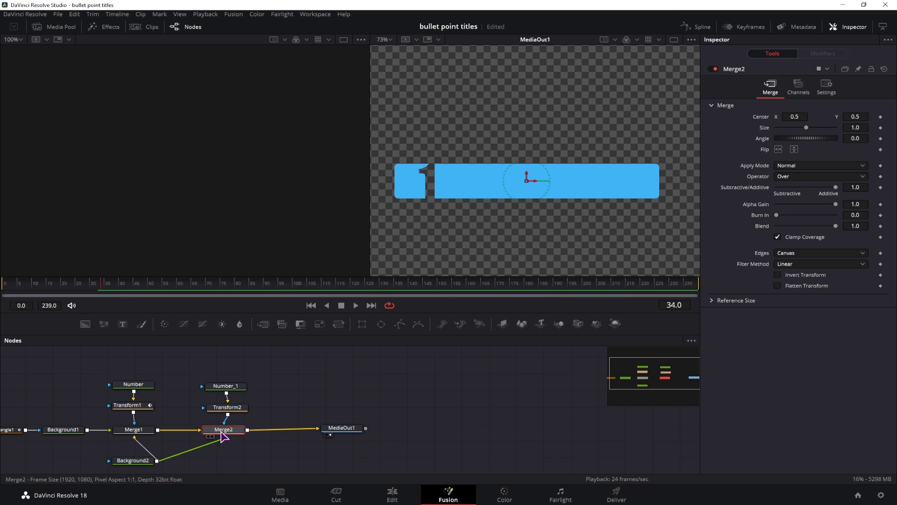
left_click(826, 87)
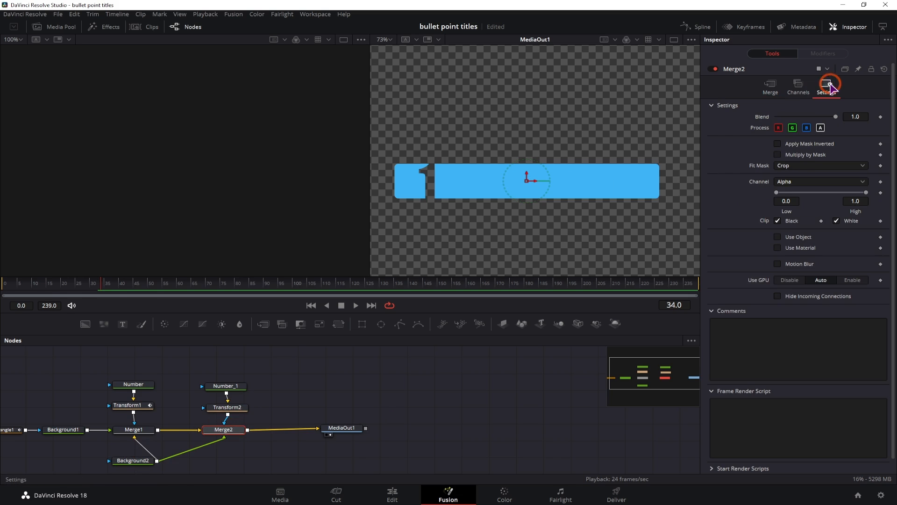
left_click(777, 144)
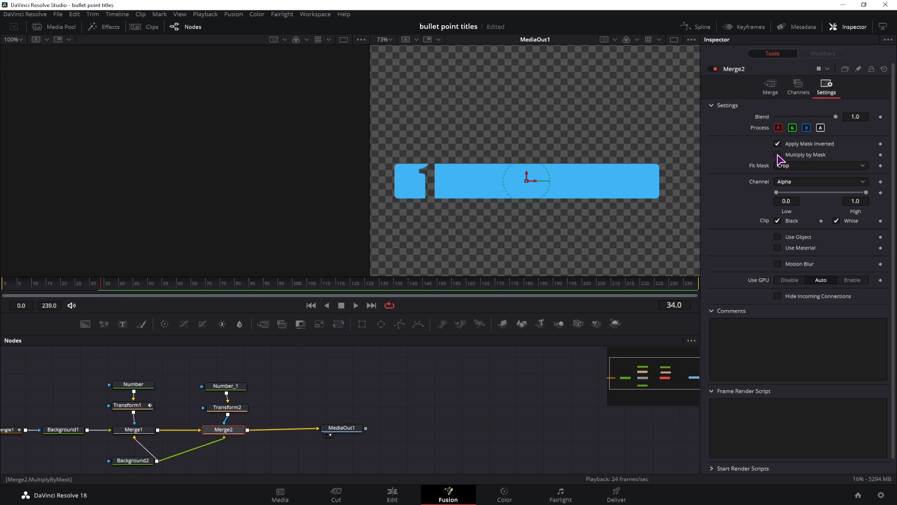
left_click(777, 155)
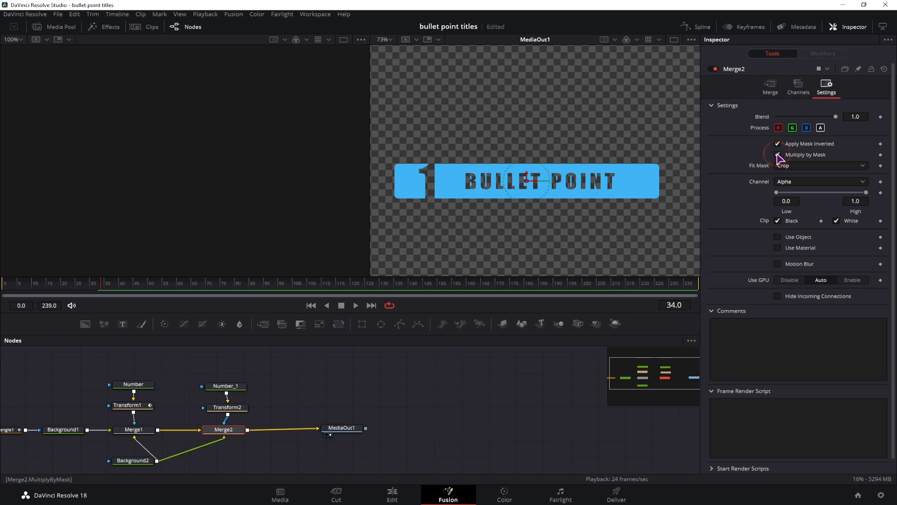
Switch Merge2's Apply Mask Inverted and Multiply by Mask options off and back on to compare their effect
left_click(777, 143)
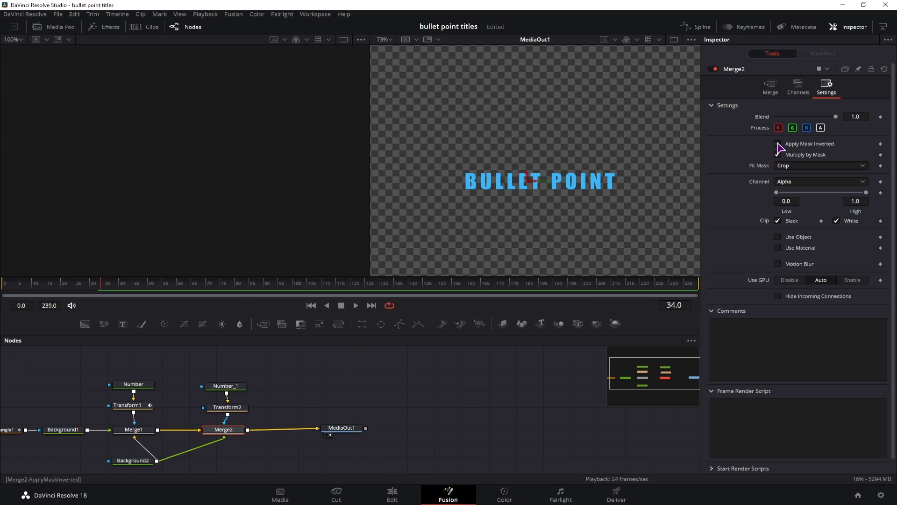
left_click(777, 144)
left_click(778, 154)
left_click(778, 155)
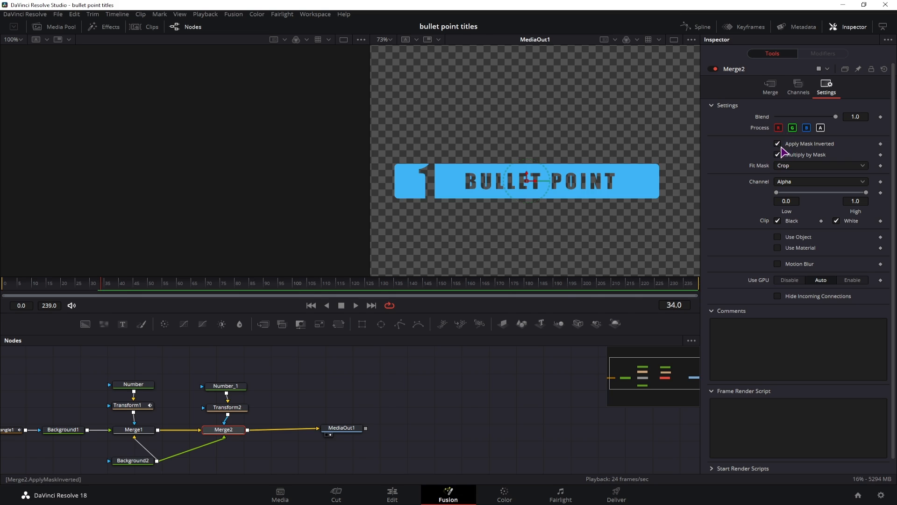
Switch to the Edit page and play the Paris Sights clip in short stretches to examine how the bullet titles' text animates in
left_click(227, 407)
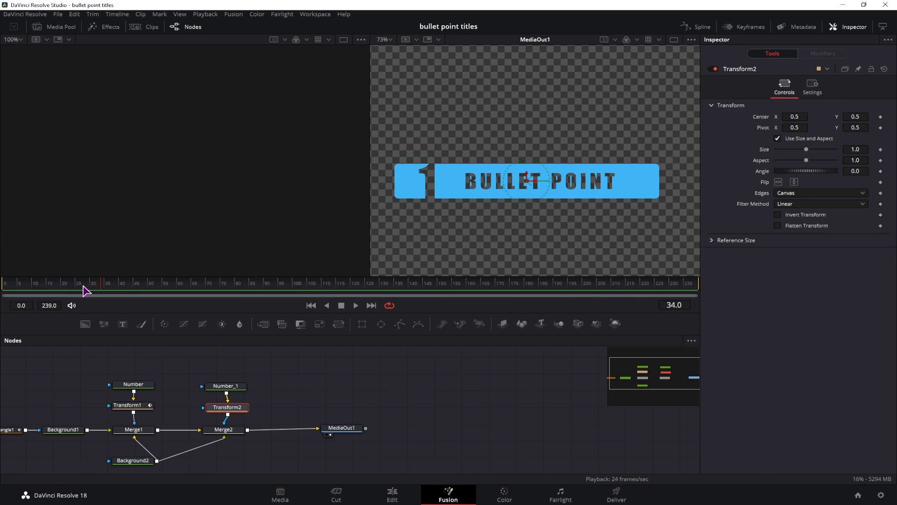
left_click_drag(84, 285, 49, 285)
left_click(393, 495)
left_click(380, 397)
key("space")
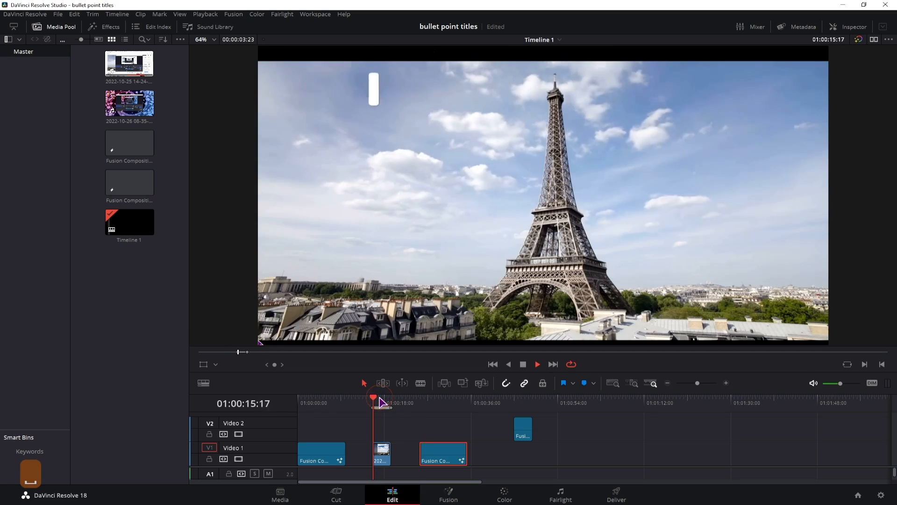
key("space")
key("space")
key("space")
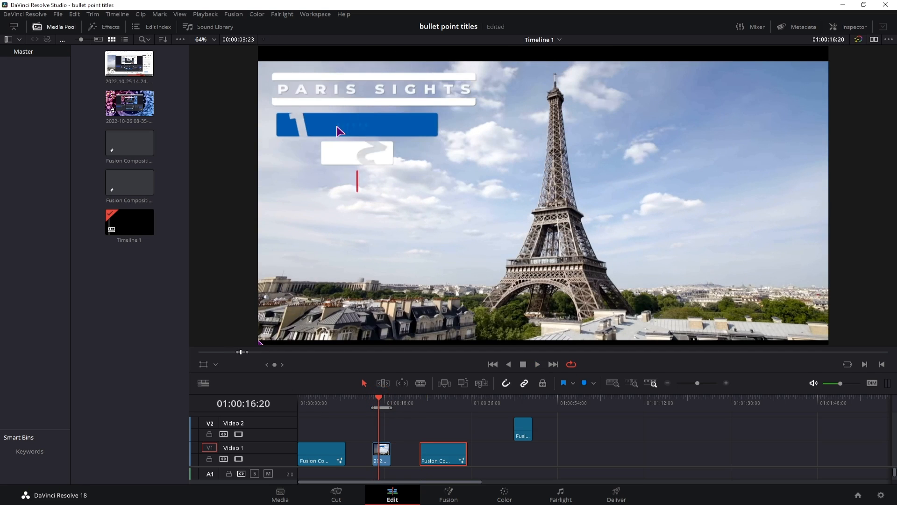
key("space")
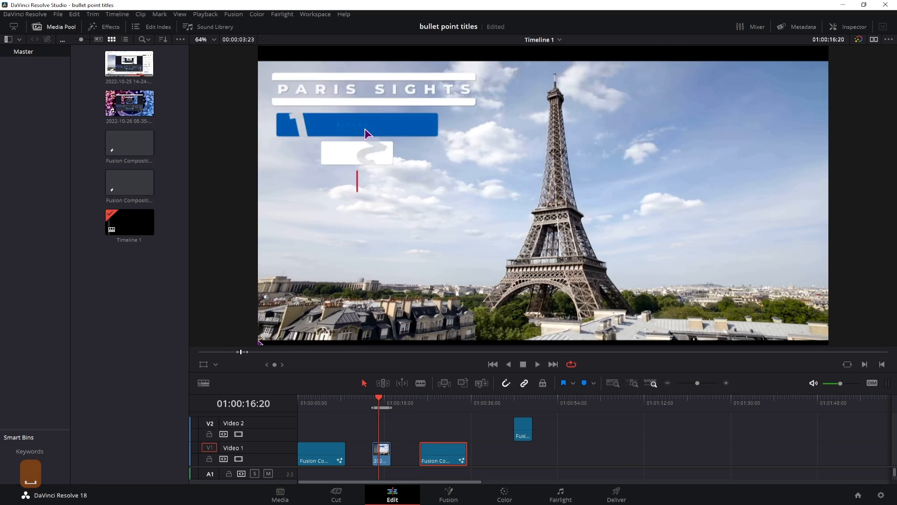
key("space")
key("space")
key("space")
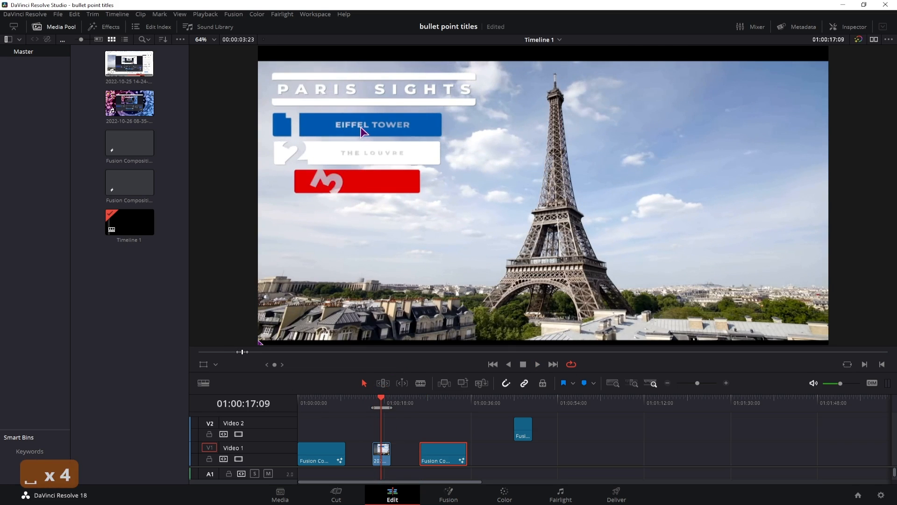
key("space")
key("space")
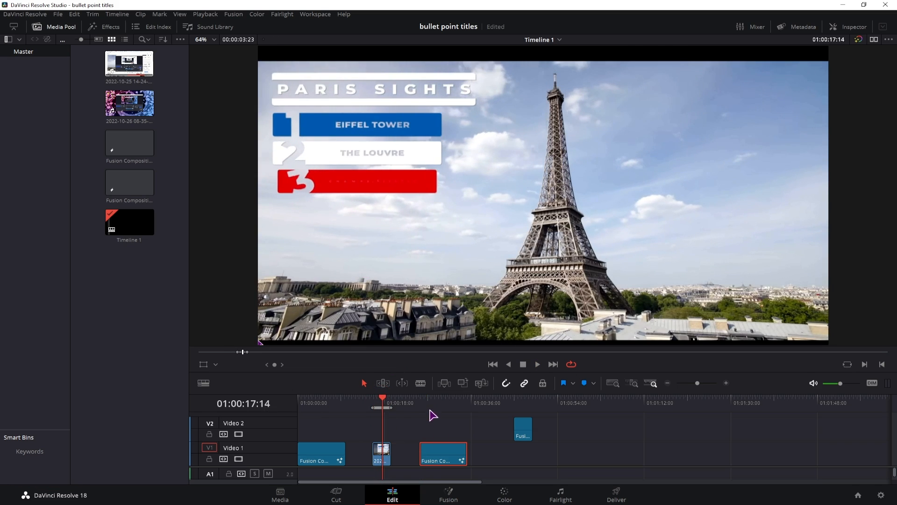
Back in Fusion at frame 26, turn off Transform2's Use Size and Aspect and keyframe X Size at 0.7 and Y Size at 0.0
left_click(446, 452)
left_click(450, 498)
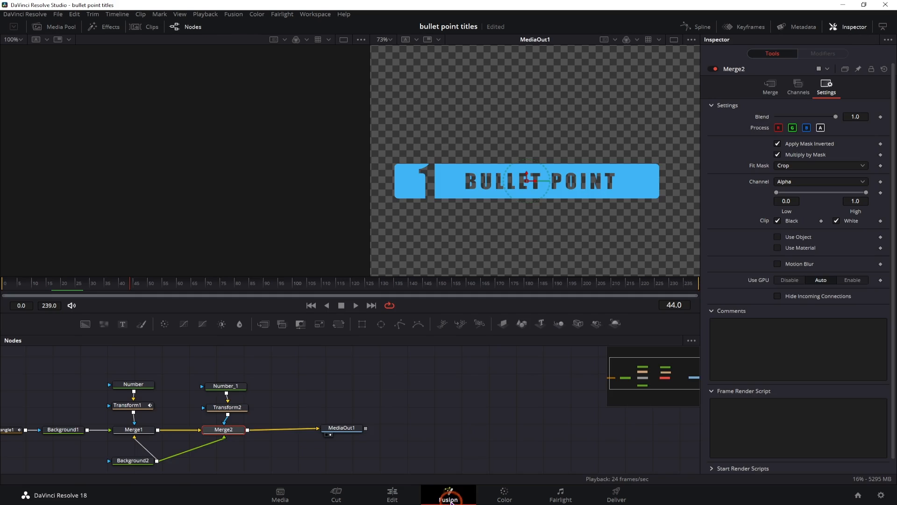
left_click(227, 407)
left_click(78, 286)
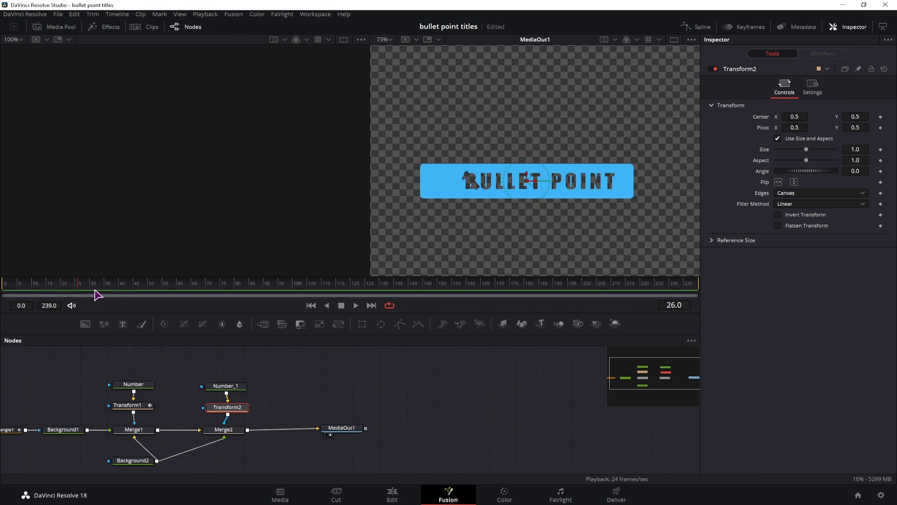
mouse_move(806, 149)
left_mouse_down()
mouse_move(776, 151)
mouse_move(794, 156)
left_mouse_up()
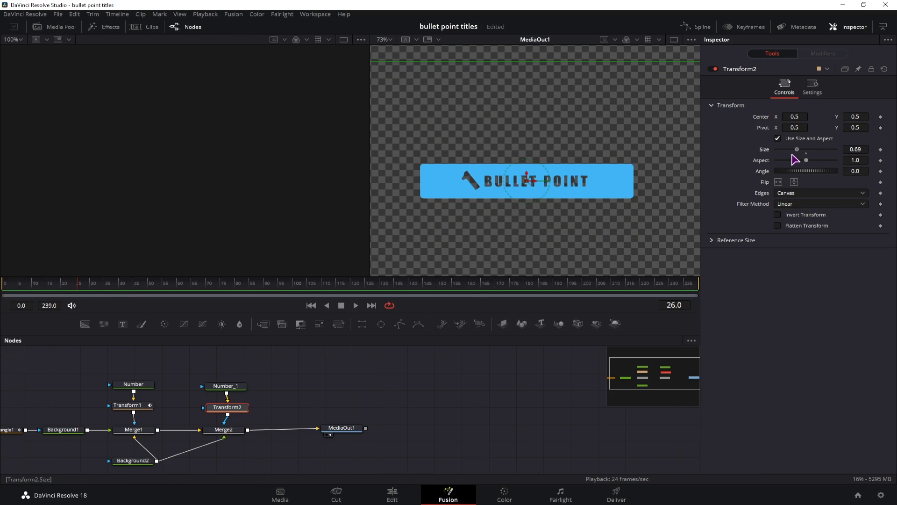
double_click(765, 149)
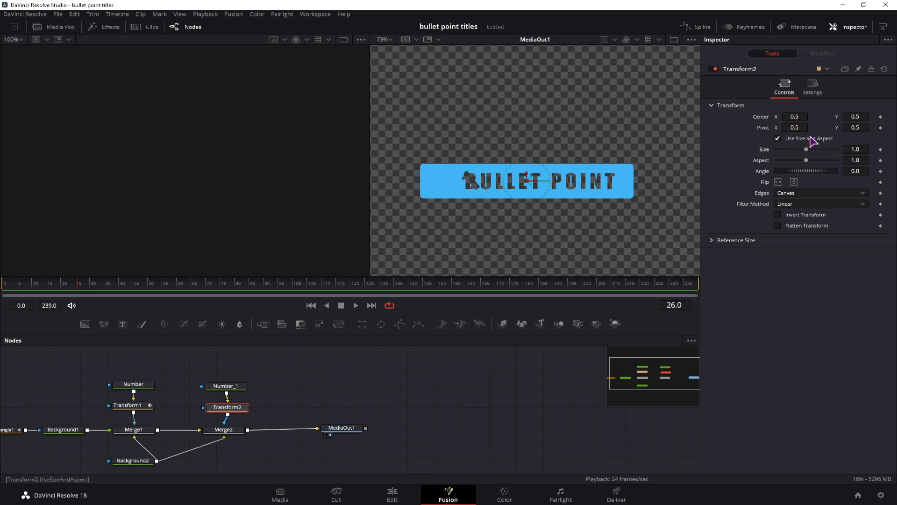
left_click(778, 138)
mouse_move(806, 161)
left_mouse_down()
mouse_move(779, 163)
mouse_move(800, 164)
mouse_move(796, 151)
left_mouse_up()
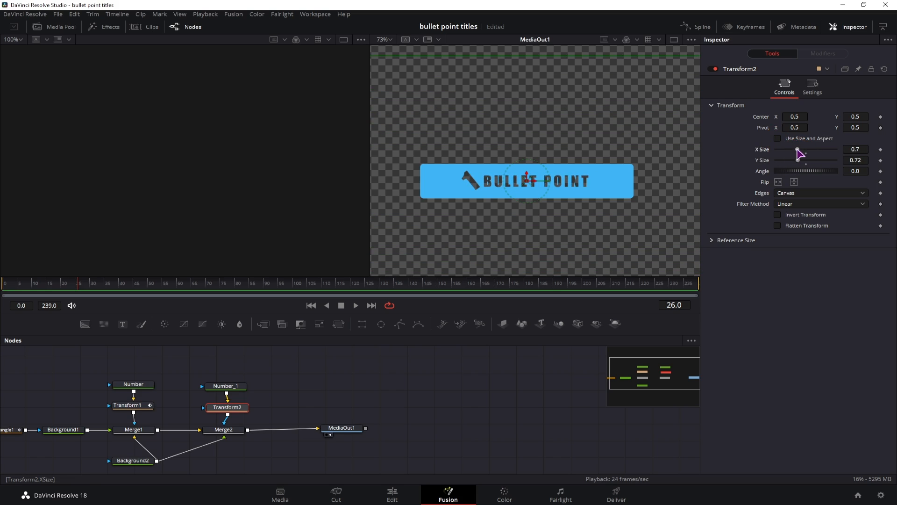
left_click(881, 149)
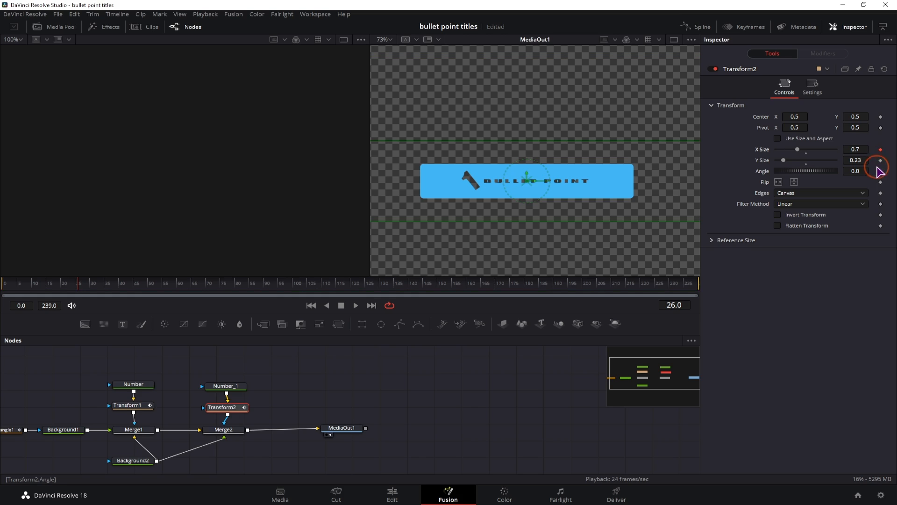
left_click(881, 161)
left_click_drag(797, 161, 323, 252)
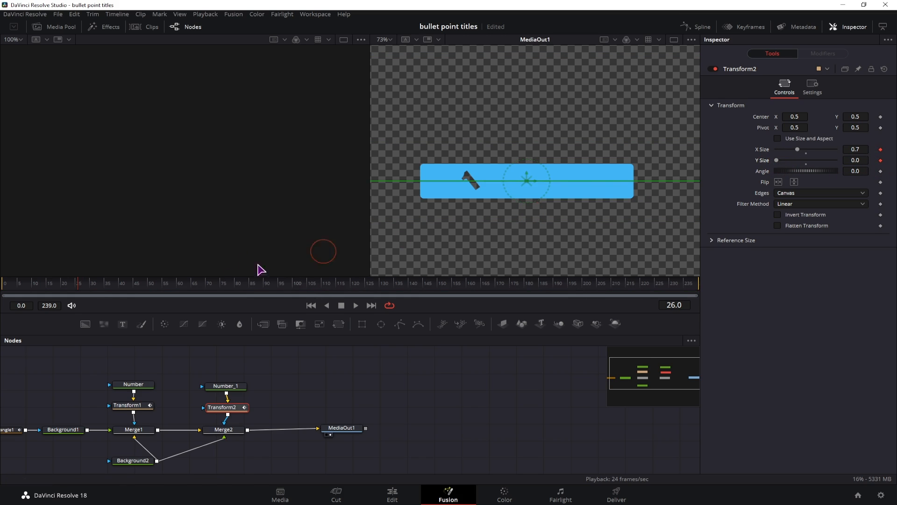
At frame 31, set Transform2's X Size and Y Size to 1.0 and play back the text's growth
left_click_drag(88, 286, 92, 290)
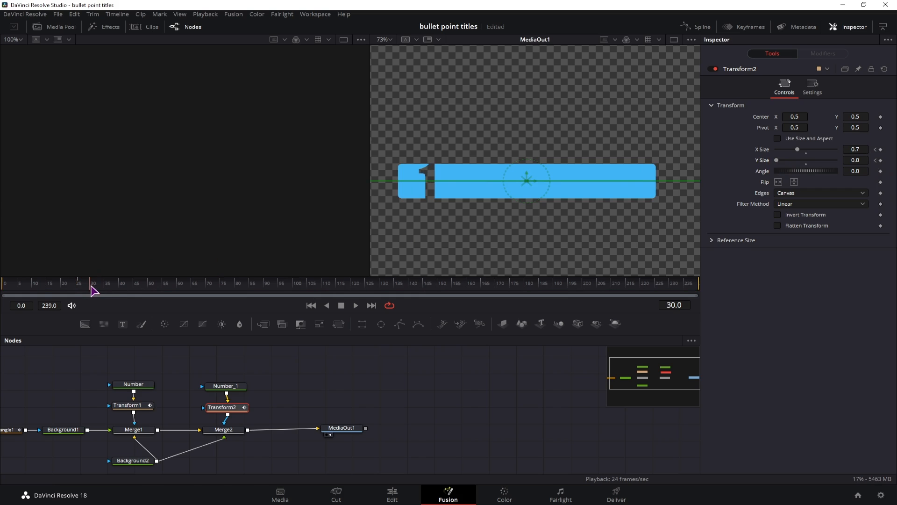
left_click(807, 152)
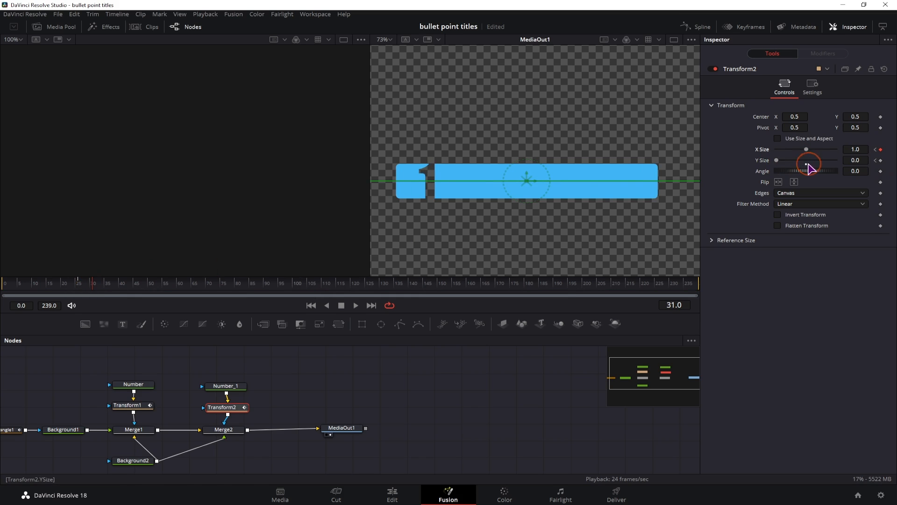
left_click(806, 164)
left_click(68, 282)
key("space")
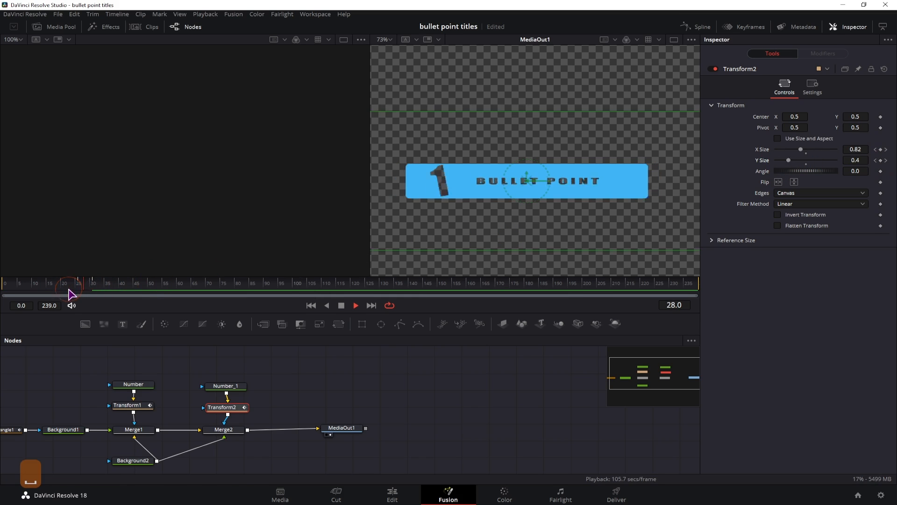
left_click(53, 286)
left_click(55, 282)
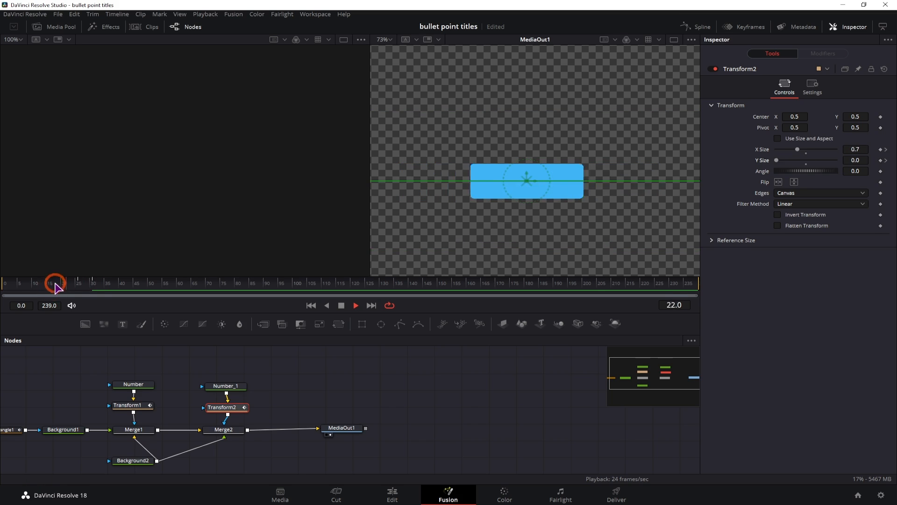
key("space")
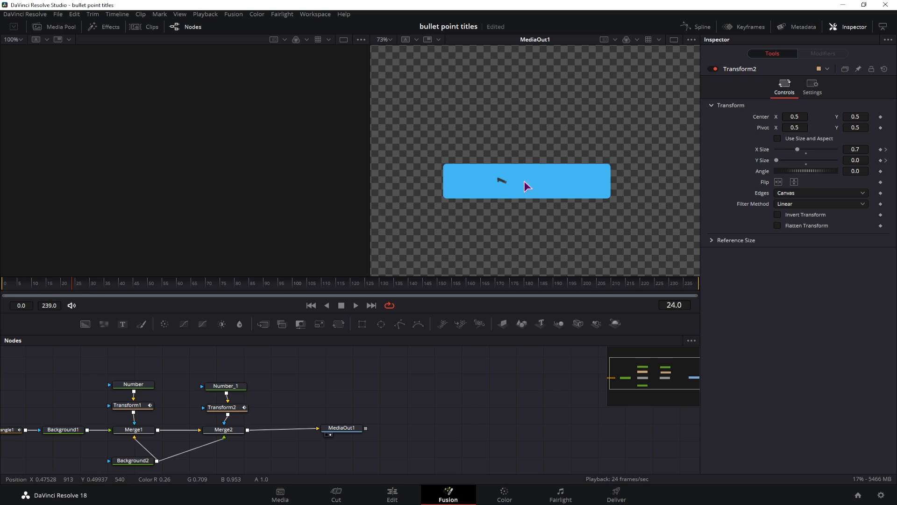
Show the keyframes of only the selected Transform2 node and expand its XSize and YSize tracks
left_click(749, 27)
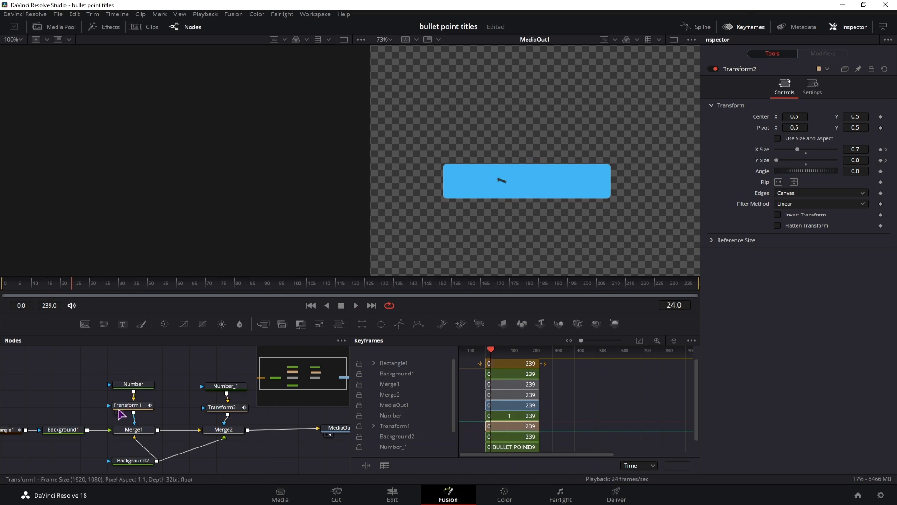
left_click(233, 411)
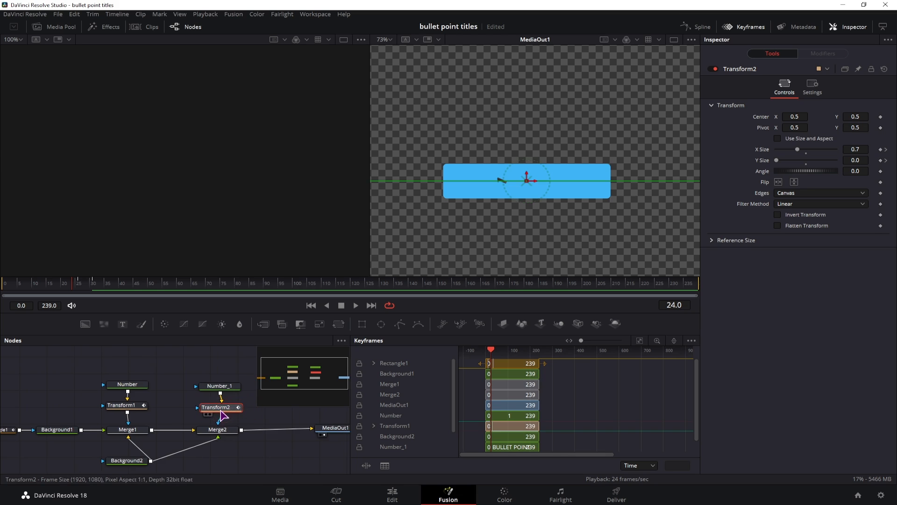
left_click(692, 340)
left_click(665, 354)
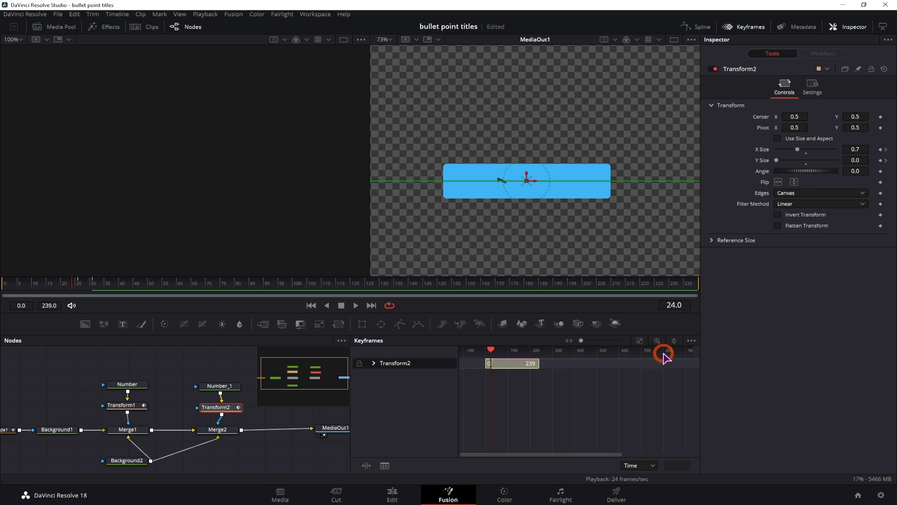
left_click(373, 363)
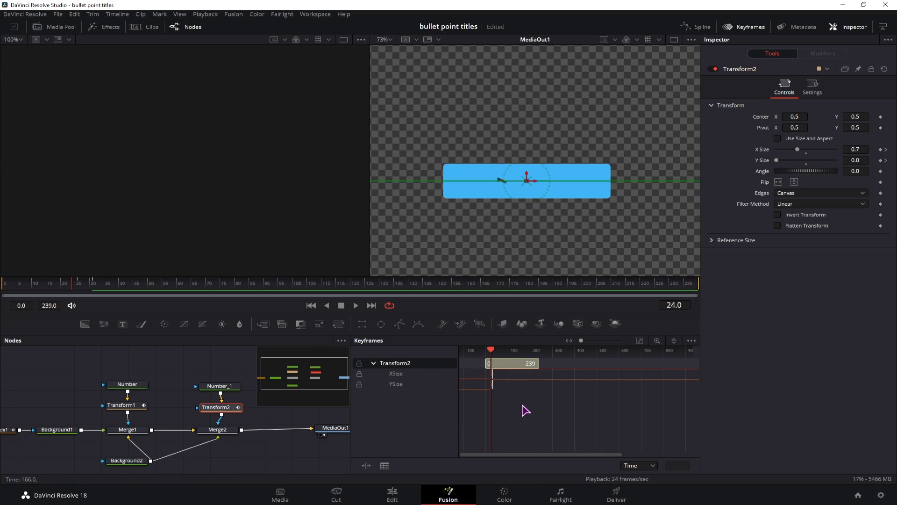
Shift Transform2's XSize and YSize keyframes one frame earlier, to frames 25 and 30
scroll(526, 411, "up", 6, "ctrl")
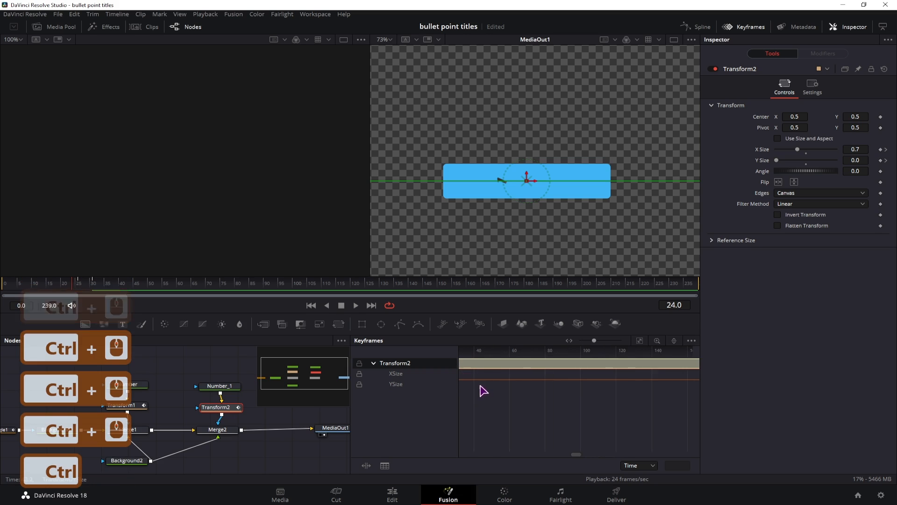
scroll(480, 385, "up", 1, "ctrl")
left_click_drag(578, 453, 573, 453)
scroll(528, 421, "up", 1, "ctrl")
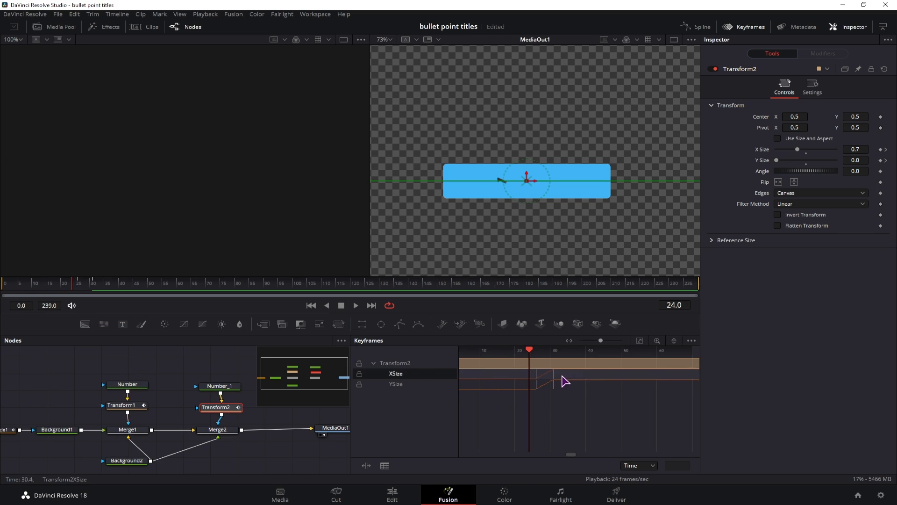
left_click(509, 413)
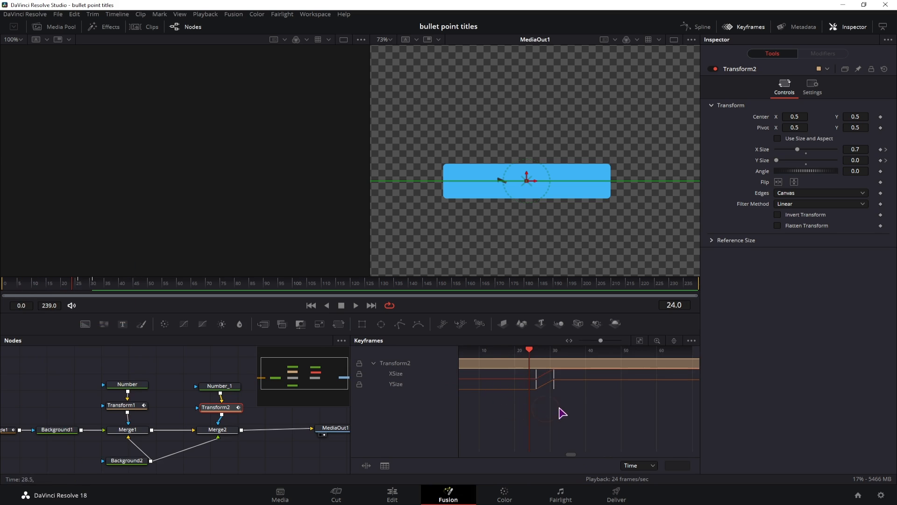
left_click_drag(564, 404, 535, 387)
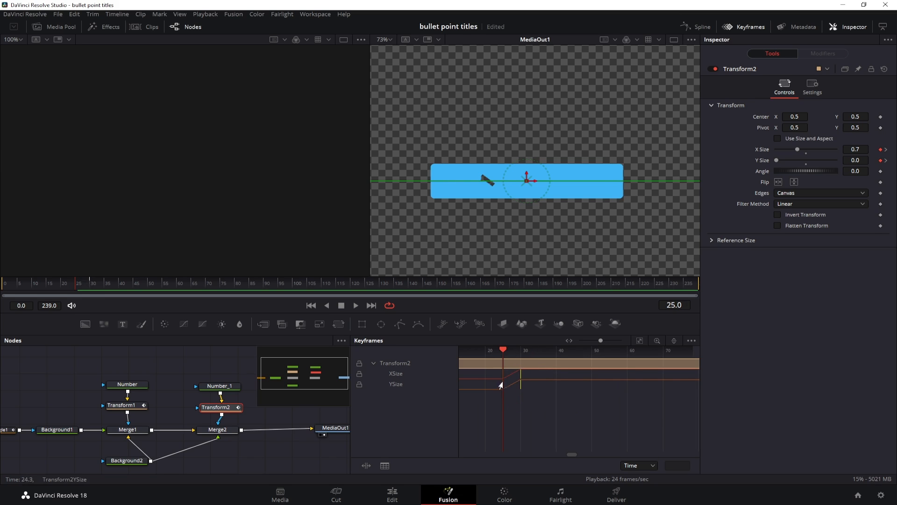
Check the retimed text animation from frame 25 to frame 40, close the keyframe editor and replay it from frame 22
key("Right")
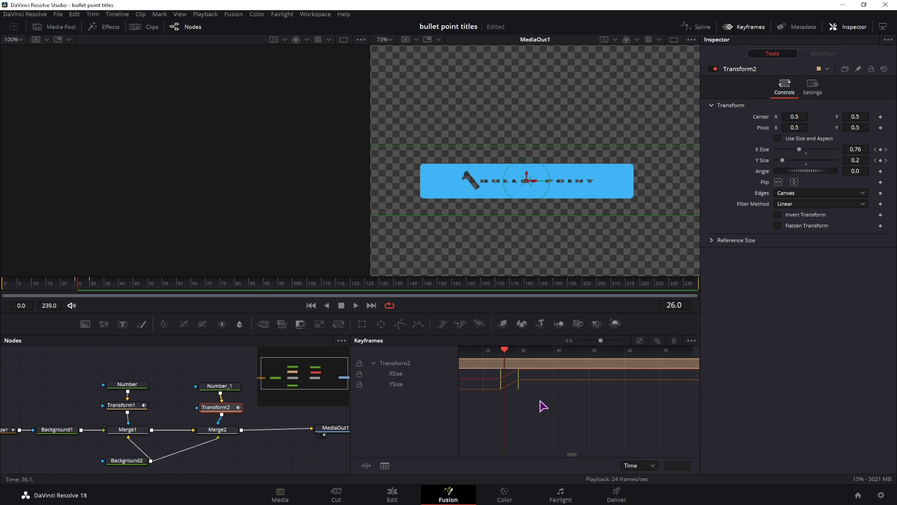
key("Right")
key("Right")
key("Right")
key("Right")
key("Right")
key("Right")
key("Right")
key("Right")
key("Right")
key("Right")
key("Right")
key("Right")
key("Right")
key("Right")
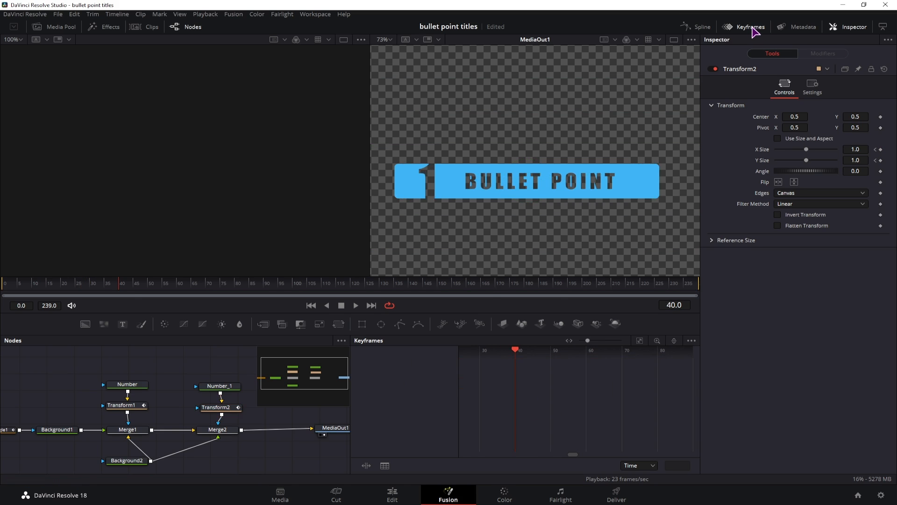
left_click(751, 27)
left_click(66, 286)
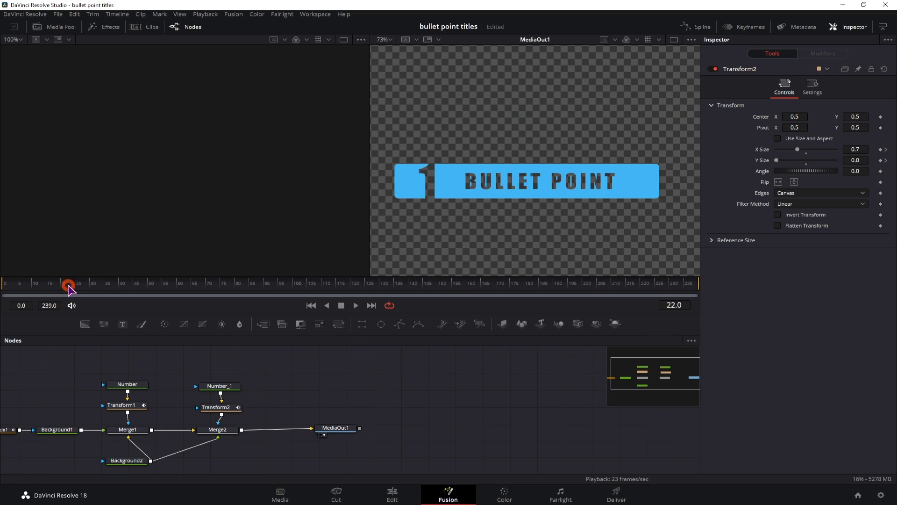
key("space")
key("space")
Group all the bullet point nodes except MediaOut1 into a single group
scroll(289, 410, "down", 3)
left_click_drag(282, 438, 131, 385)
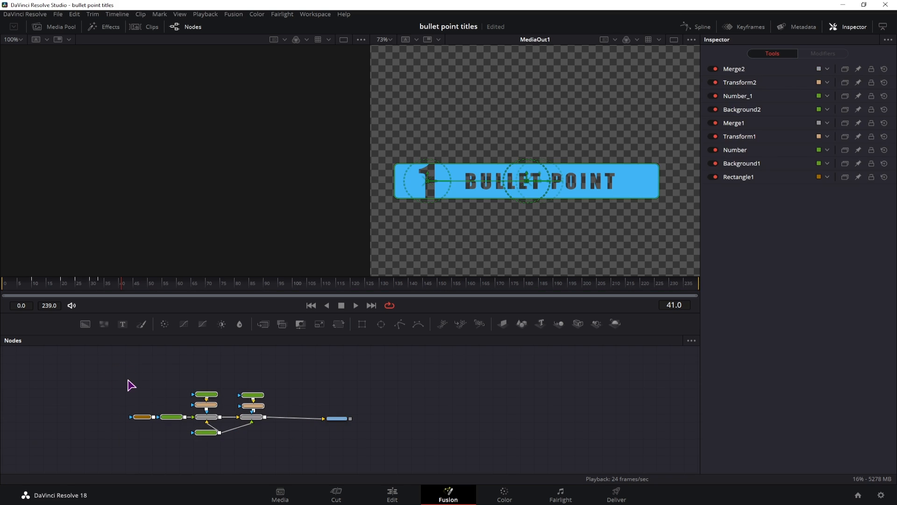
key("ctrl+g")
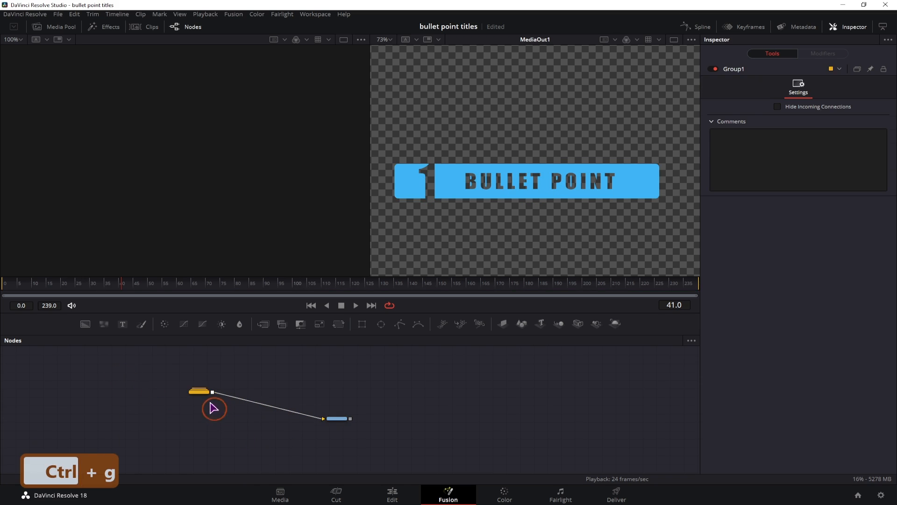
Duplicate the bullet point group twice and merge each copy with the original in the chain leading to MediaOut1
left_click(201, 392)
key("ctrl+c")
left_click(212, 422)
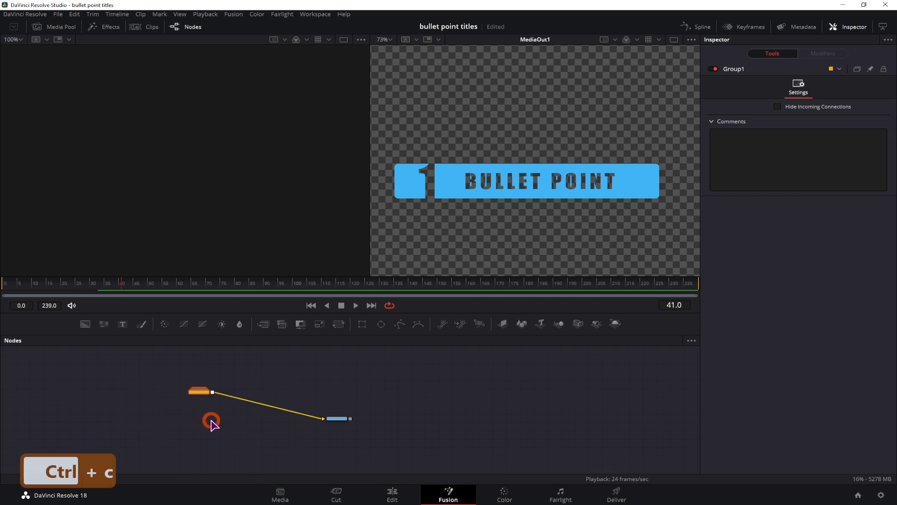
key("ctrl+v")
key("ctrl+v")
left_click_drag(210, 419, 213, 393)
left_click_drag(209, 441, 236, 419)
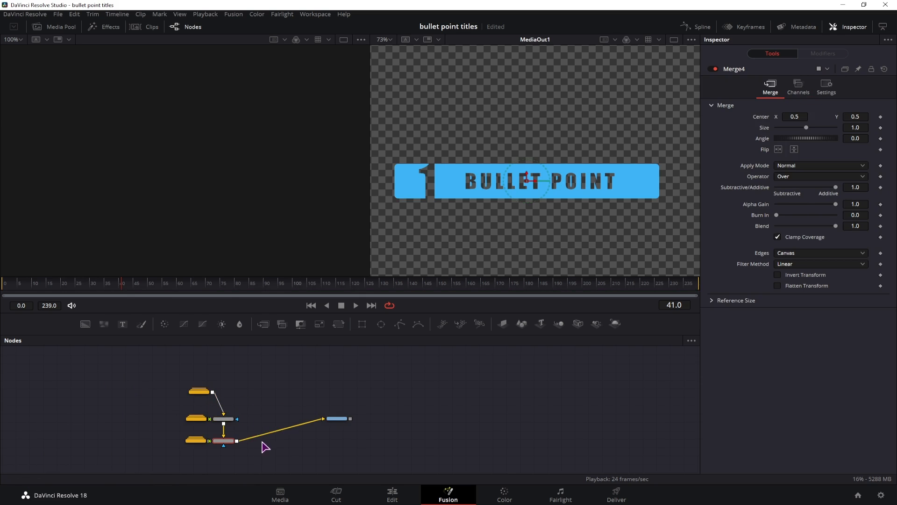
Move Merge3's bullet point bar below the original, to a Center Y of about 0.354
left_click(225, 419)
scroll(229, 437, "up", 2)
scroll(231, 440, "up", 2)
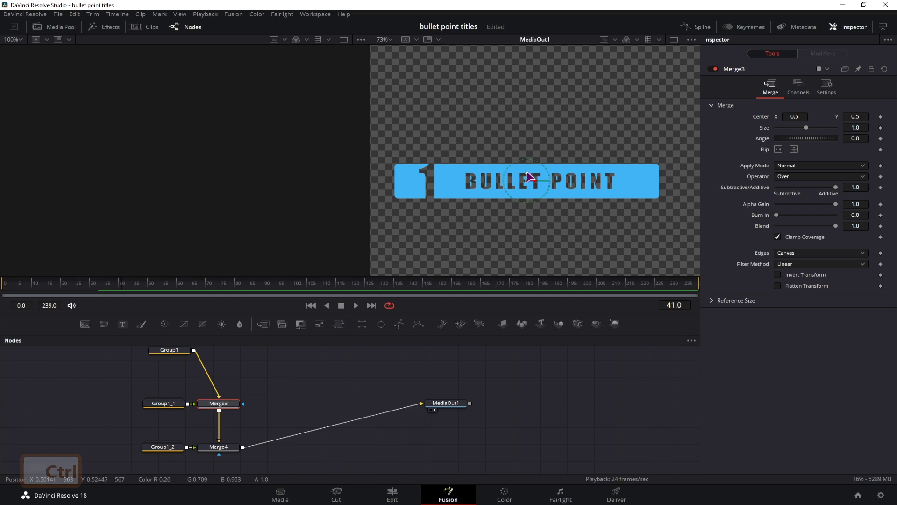
left_click_drag(527, 180, 529, 227)
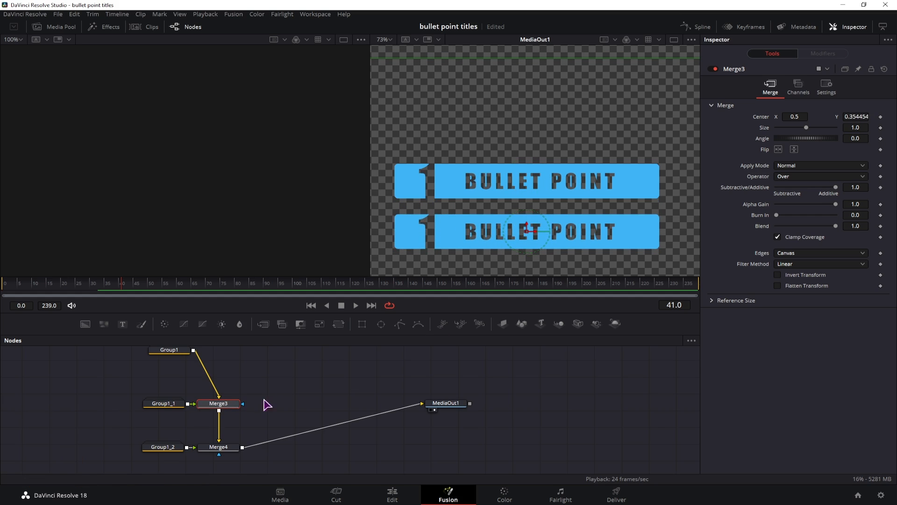
Move Merge4's bar below the second one to form a three-bar stack, and open Group1_1 clear of the merge nodes
left_click(223, 448)
double_click(178, 405)
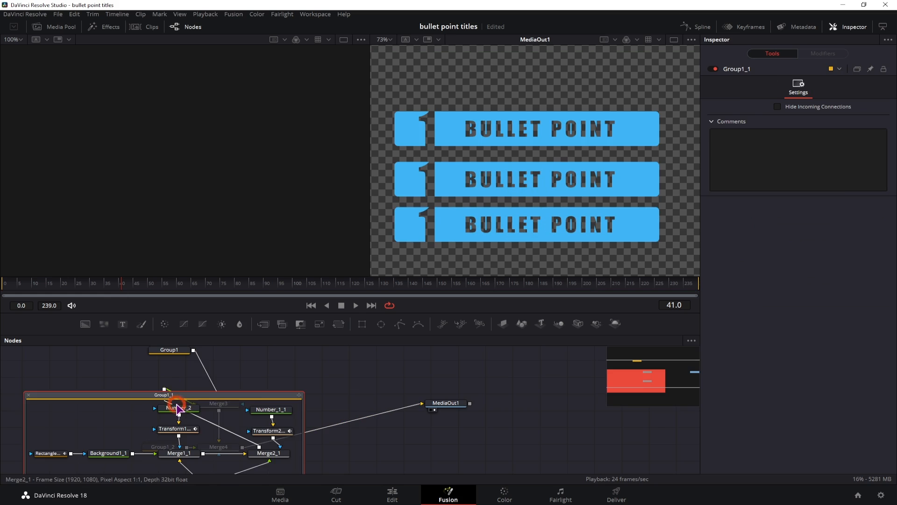
left_click_drag(278, 364, 379, 363)
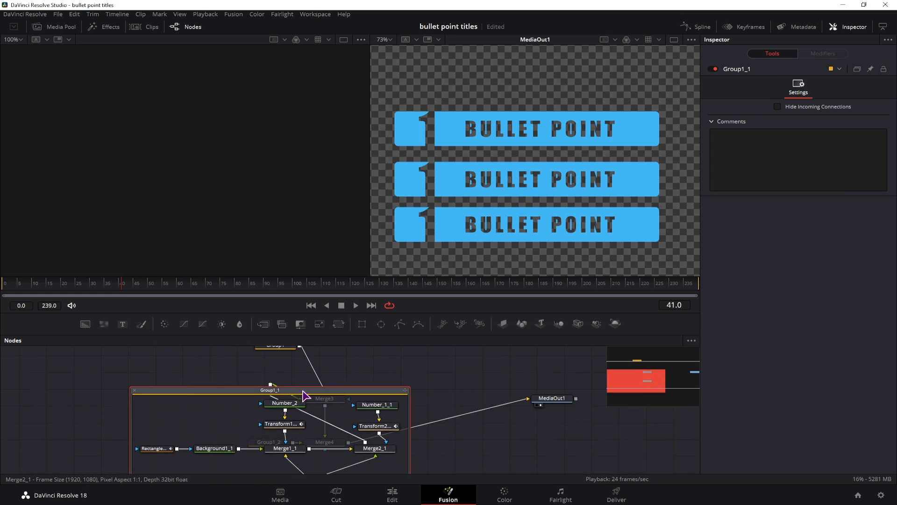
left_click_drag(353, 392, 171, 400)
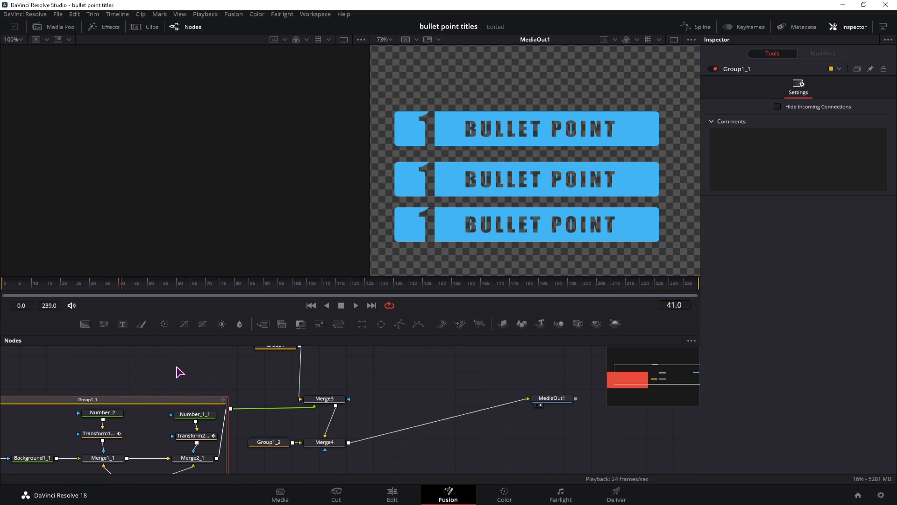
Remove the two duplicate groups and their merges, link Group1 to MediaOut1 and ungroup it into individual nodes
left_click_drag(354, 462, 186, 395)
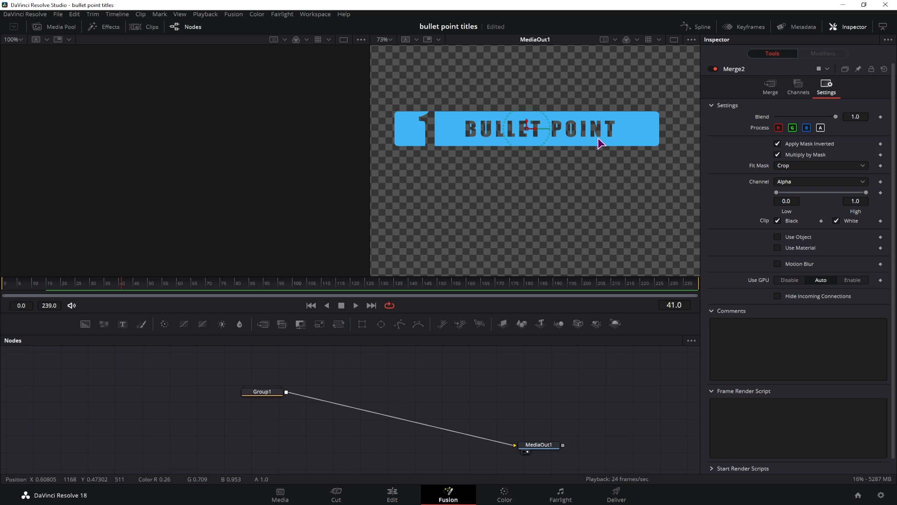
double_click(266, 391)
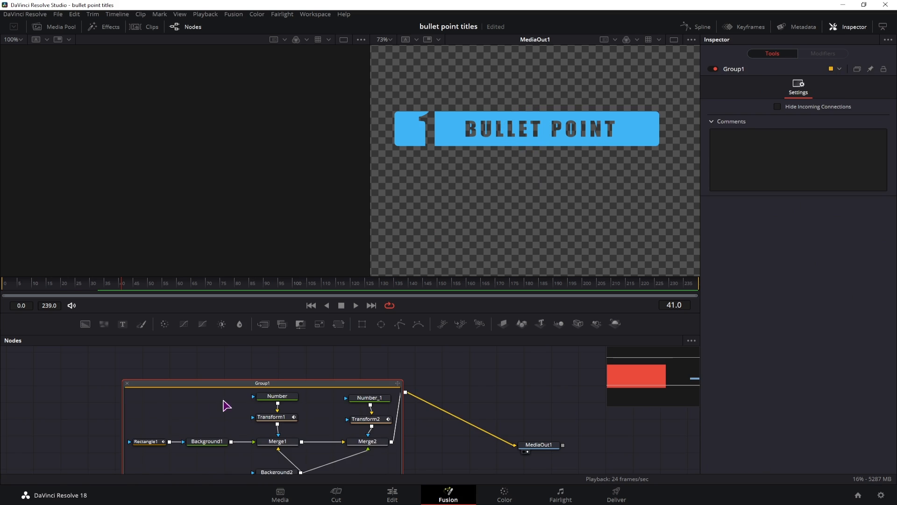
left_click_drag(320, 394, 242, 373)
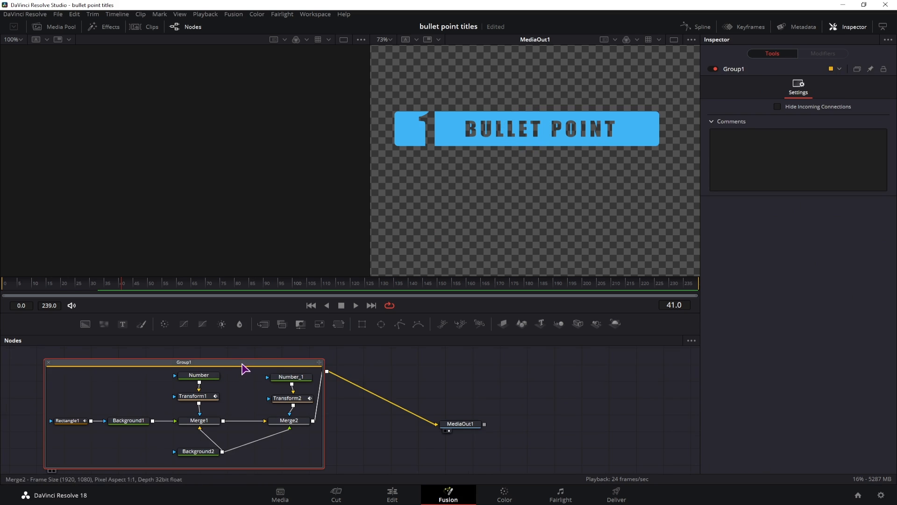
right_click(222, 363)
left_click(247, 208)
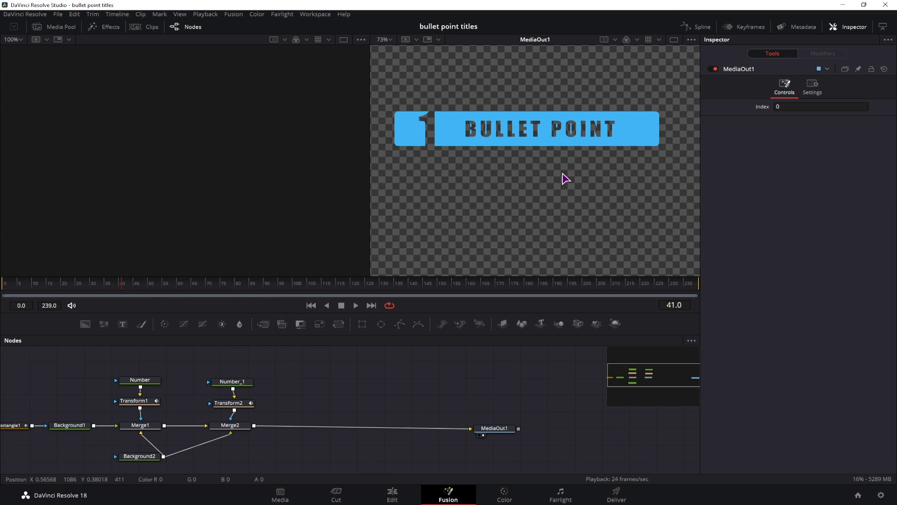
Enlarge the preview to a single viewer and merge a solid white Background node behind the bullet point, ahead of MediaOut1
left_click(673, 40)
scroll(358, 159, "up", 3)
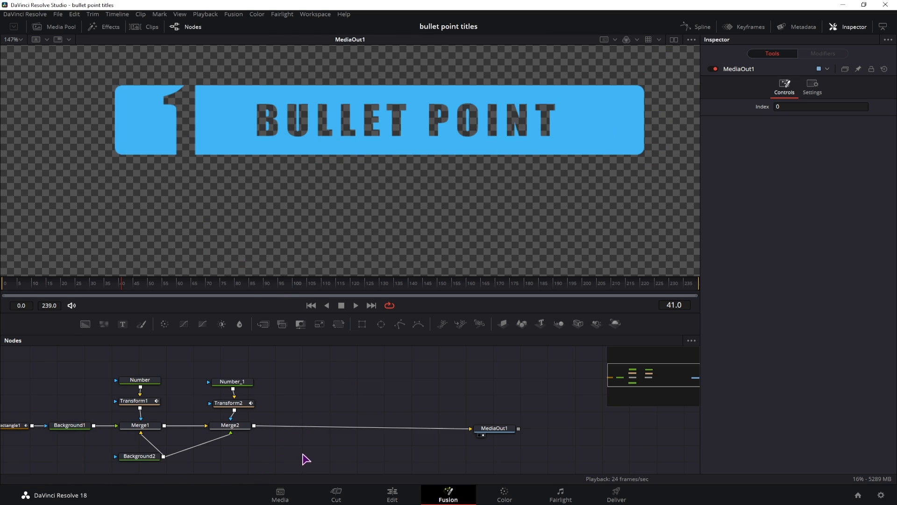
left_click_drag(82, 327, 439, 423)
left_click(431, 454)
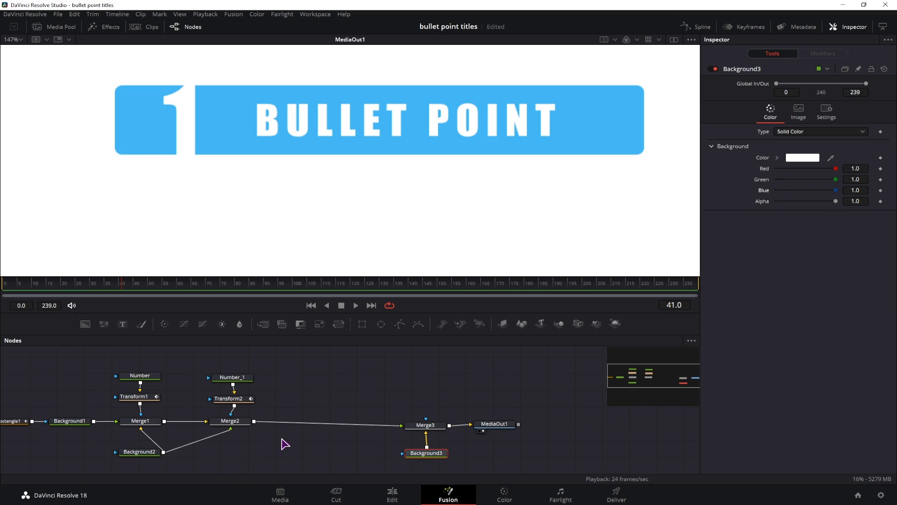
Find the Drop Shadow tool by searching for "shadow" and add it directly after Merge2
left_click(243, 421)
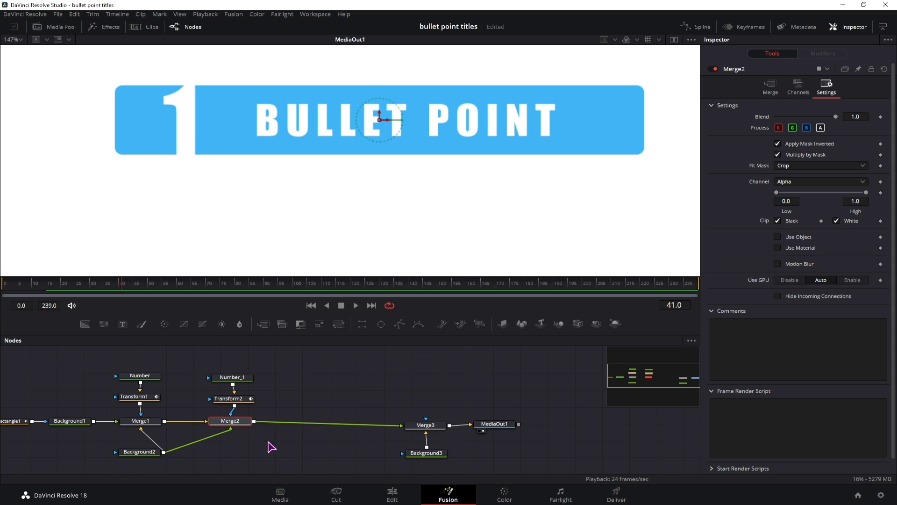
key("ctrl+space")
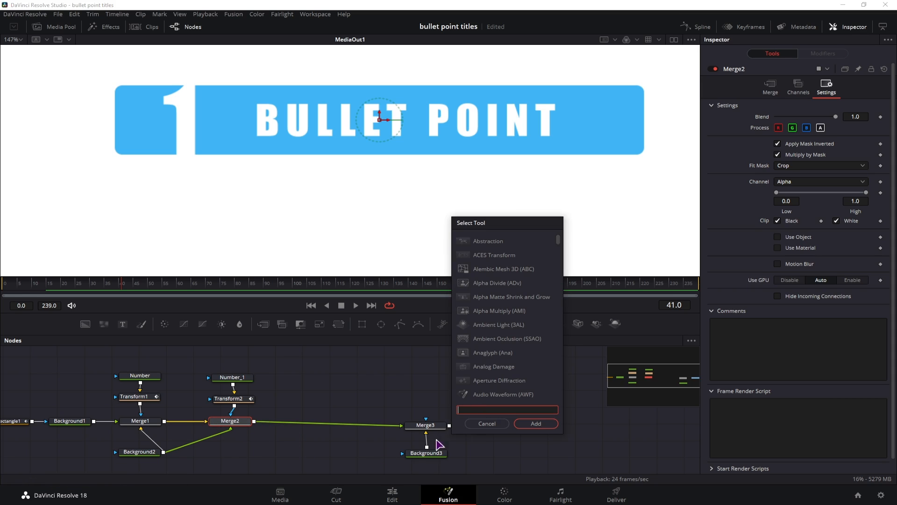
left_click_drag(527, 230, 518, 202)
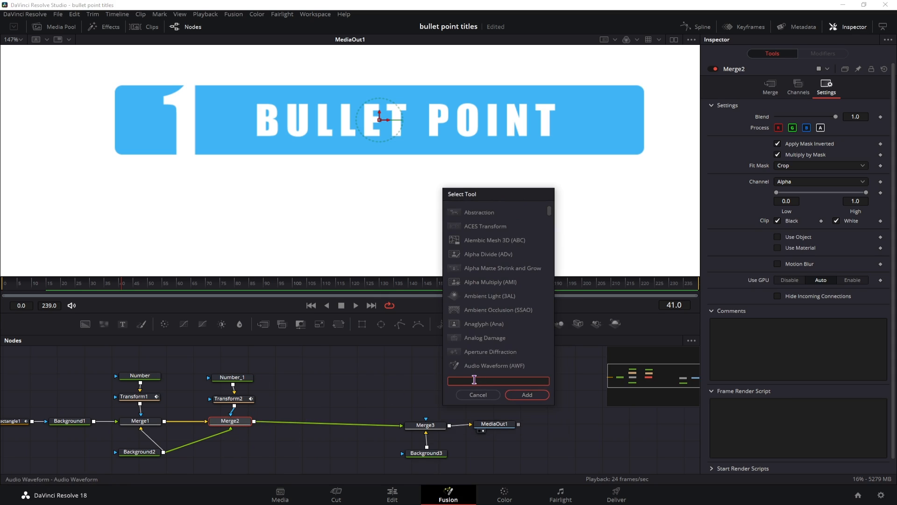
type("shadow")
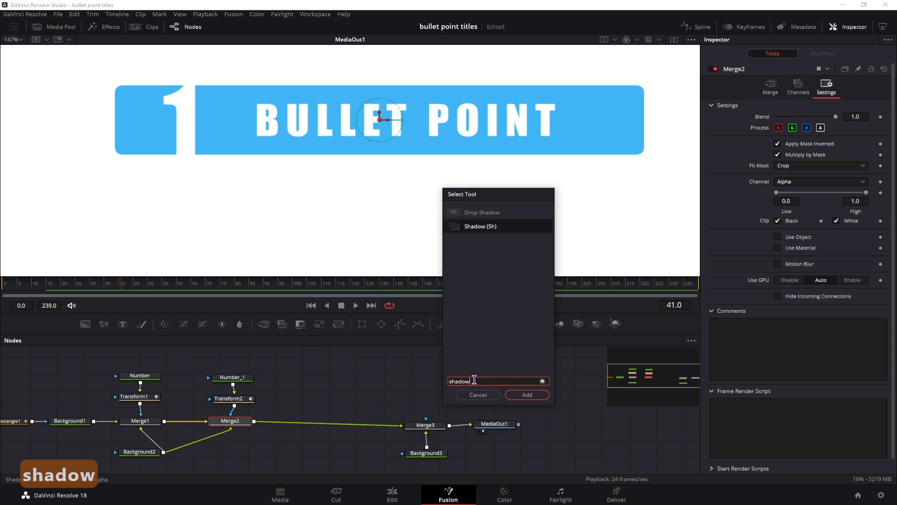
left_click(476, 214)
left_click(527, 395)
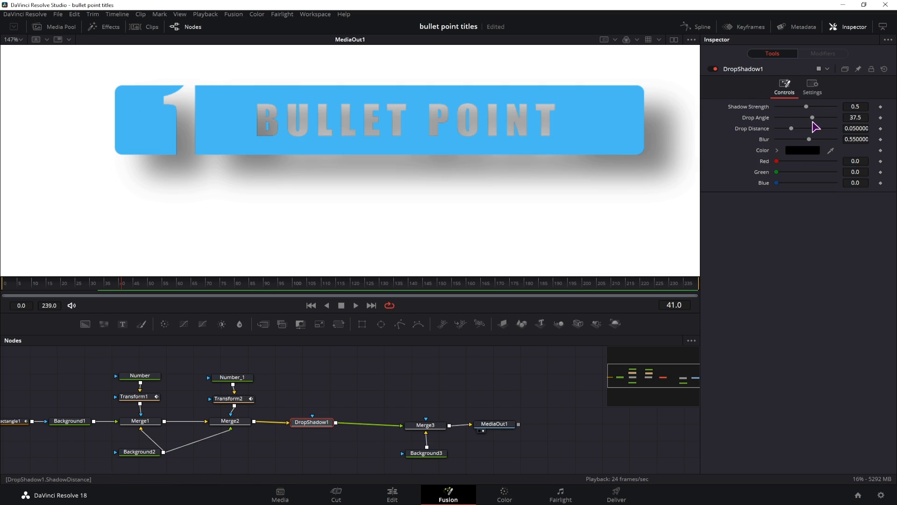
Reduce the drop shadow's distance to about 0.011 and blur to about 0.022, and lower its strength
left_click_drag(792, 129, 762, 141)
left_click_drag(857, 138, 865, 138)
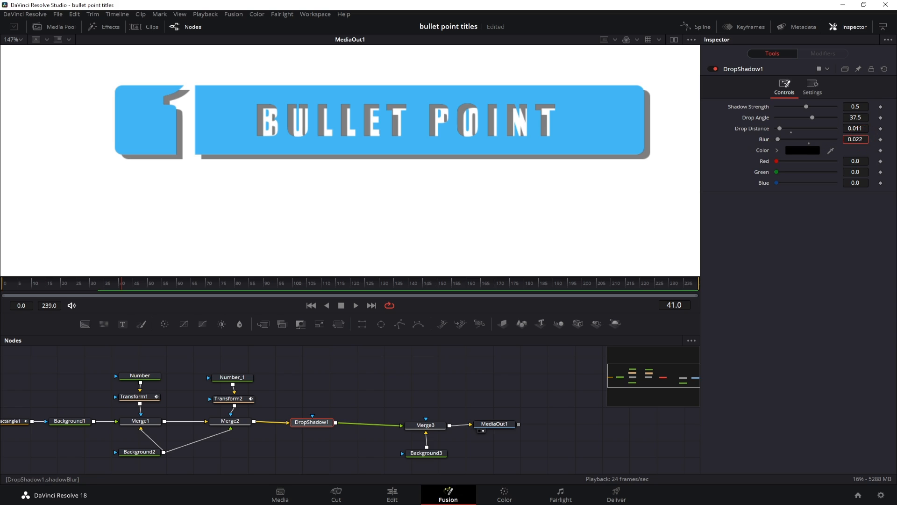
left_click_drag(806, 106, 779, 110)
Bypass Merge3 temporarily to inspect the bullet point's shadow without the white background, and restore the connection
left_click_drag(400, 426, 432, 424)
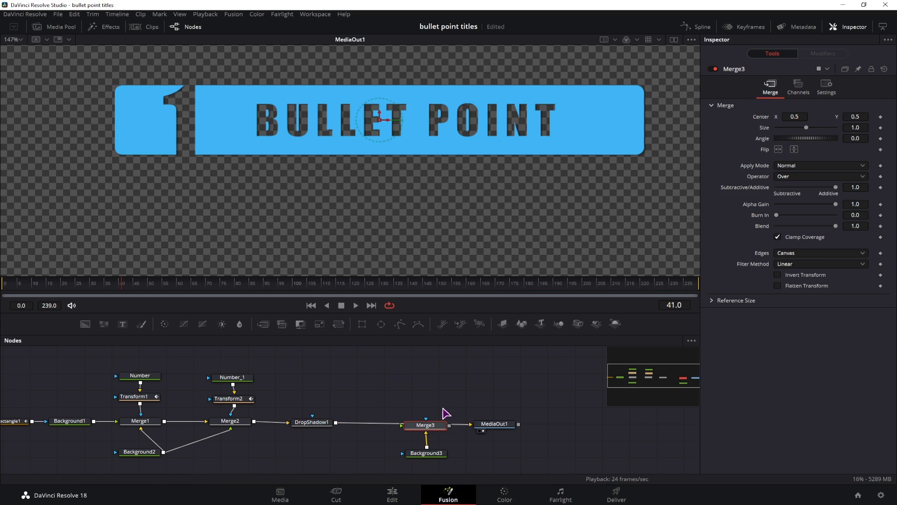
scroll(154, 112, "up", 5)
scroll(250, 140, "down", 5)
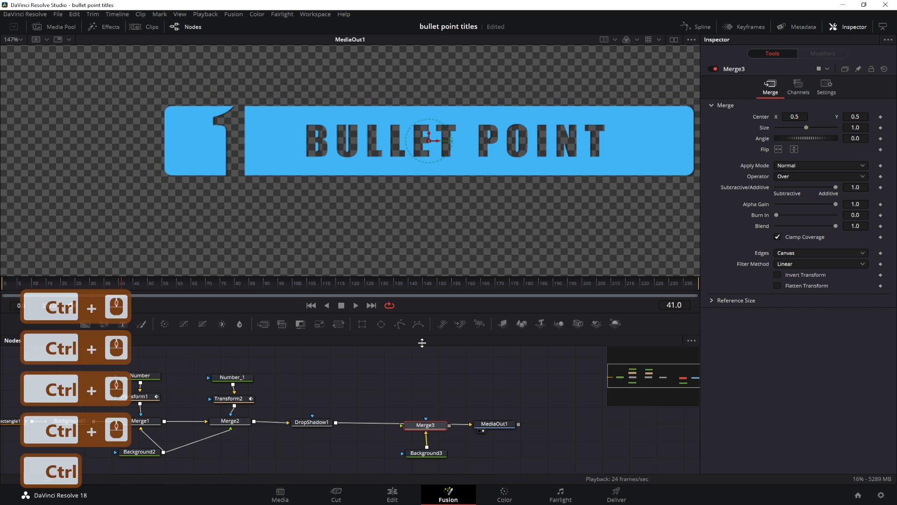
left_click_drag(394, 423, 475, 426)
Group all the bullet point nodes from Rectangle1 through DropShadow1 and align the group with Merge3
scroll(421, 397, "down", 3)
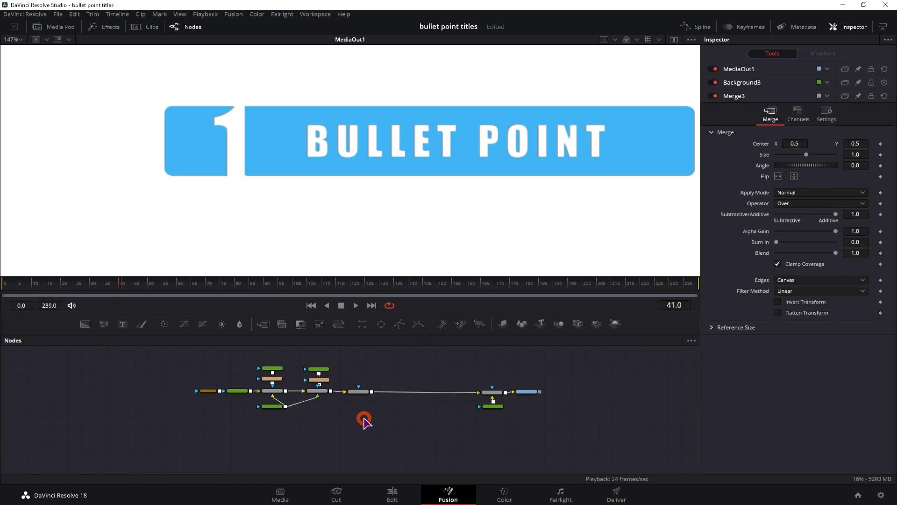
left_click_drag(364, 421, 196, 367)
key("ctrl+g")
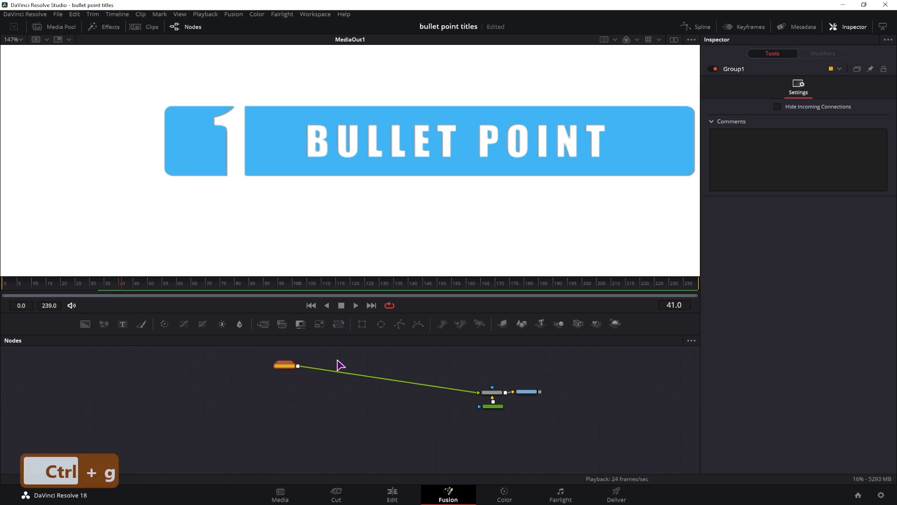
left_click_drag(290, 369, 274, 397)
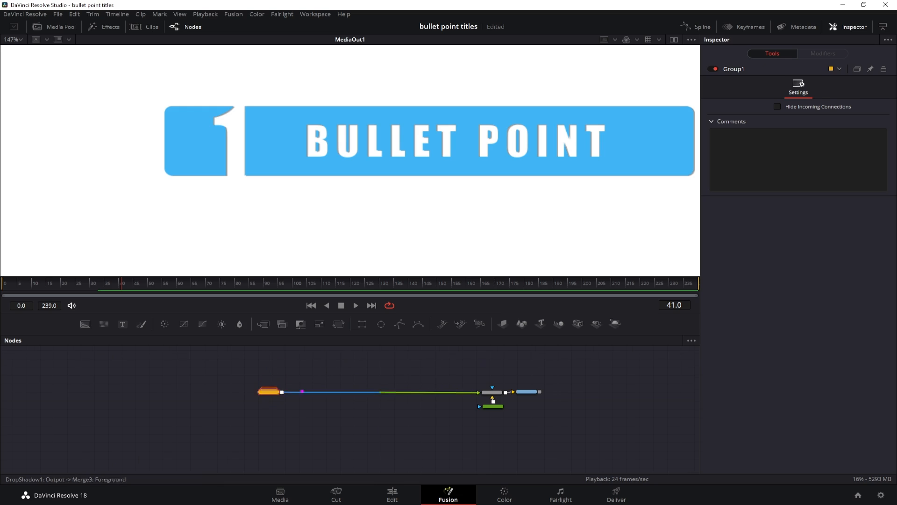
Copy Rectangle1 and Background1 from inside the group and paste them as a separate pair above the main node chain
scroll(253, 395, "up", 2)
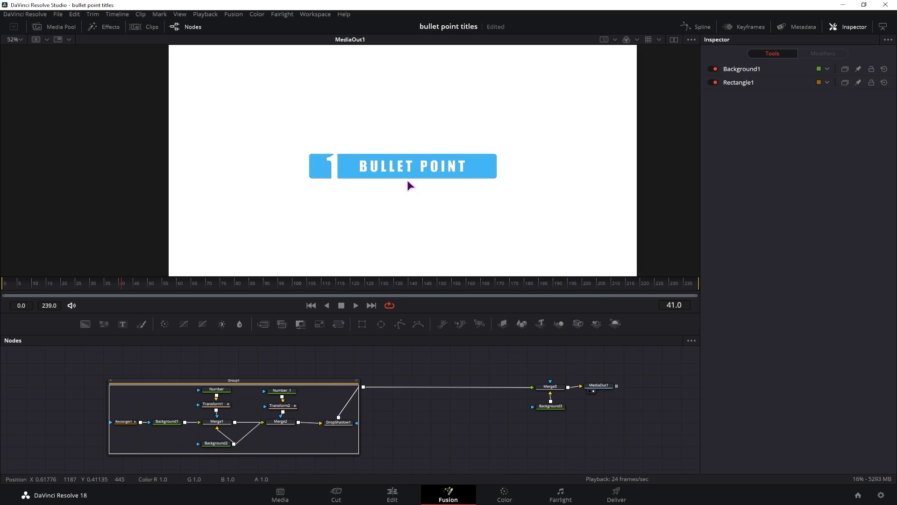
left_click_drag(122, 407, 179, 437)
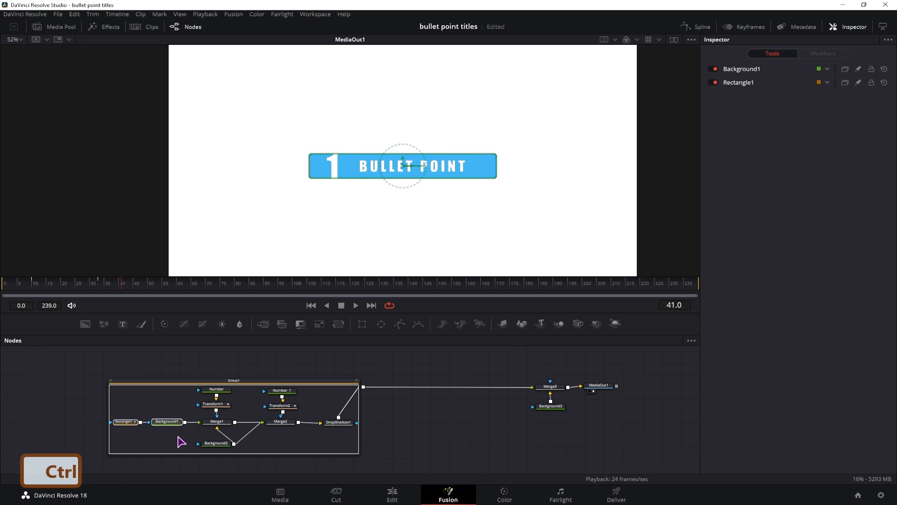
key("ctrl+c")
left_click(408, 432)
key("ctrl+v")
left_click_drag(453, 434, 465, 366)
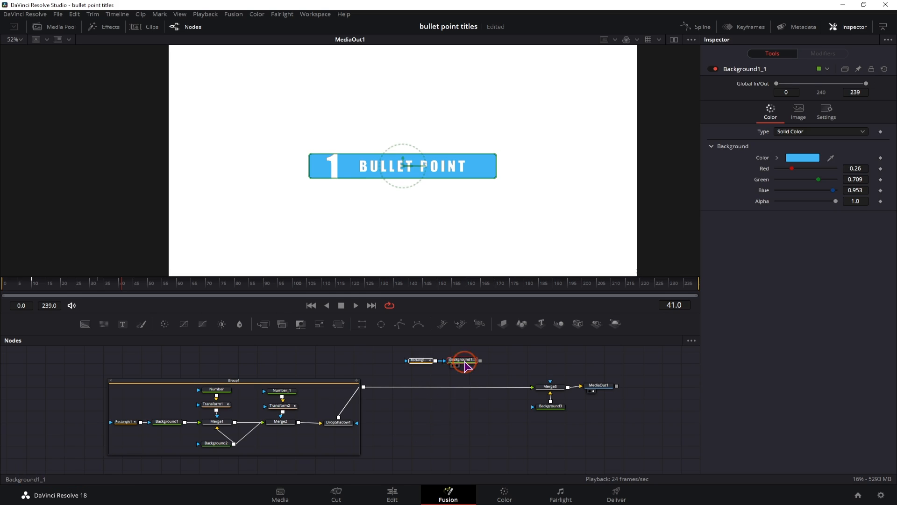
Collapse Group1, disconnect it from Merge4 and route the copied Background1_1 directly into MediaOut1
left_click(112, 381)
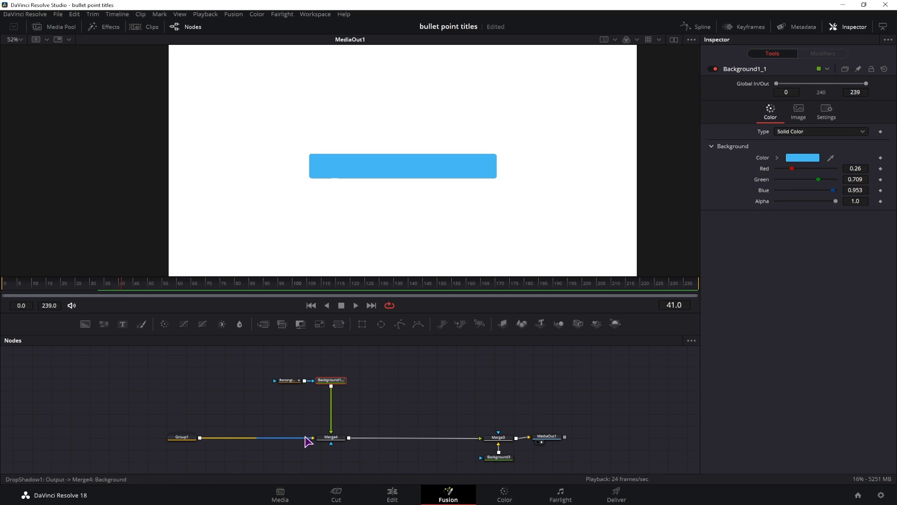
left_click_drag(312, 438, 248, 414)
left_click_drag(330, 433, 529, 437)
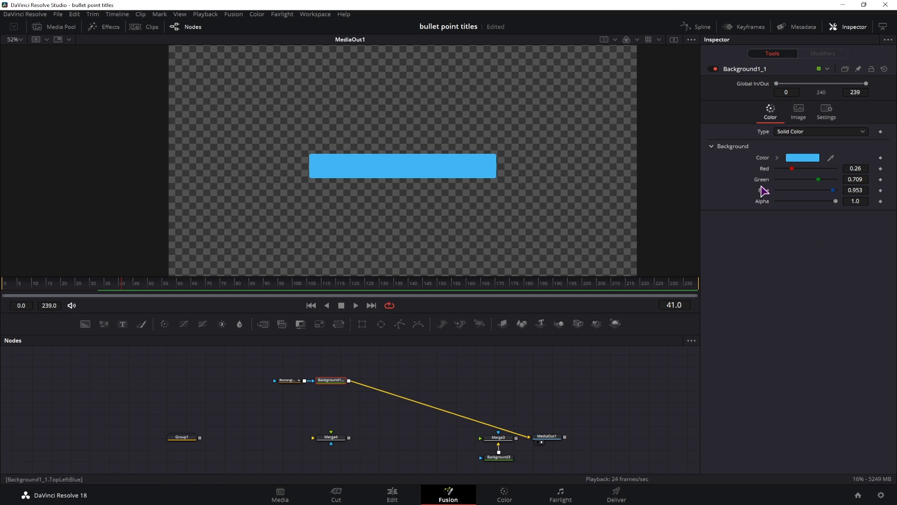
Make the copied background white with red, green and blue at 1.0, and play the bar's animation
left_click_drag(792, 169, 851, 180)
left_click_drag(833, 191, 840, 190)
left_click_drag(840, 191, 855, 191)
key("space")
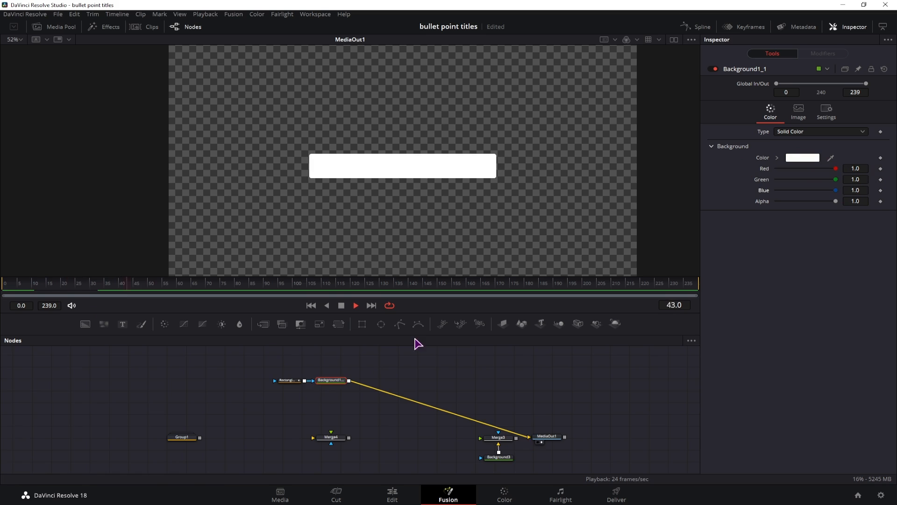
key("space")
At frame 33, set Rectangle1_1's width to 0.5 and height to 0.15, and scrub through to check the enlarged bar
left_click(281, 384)
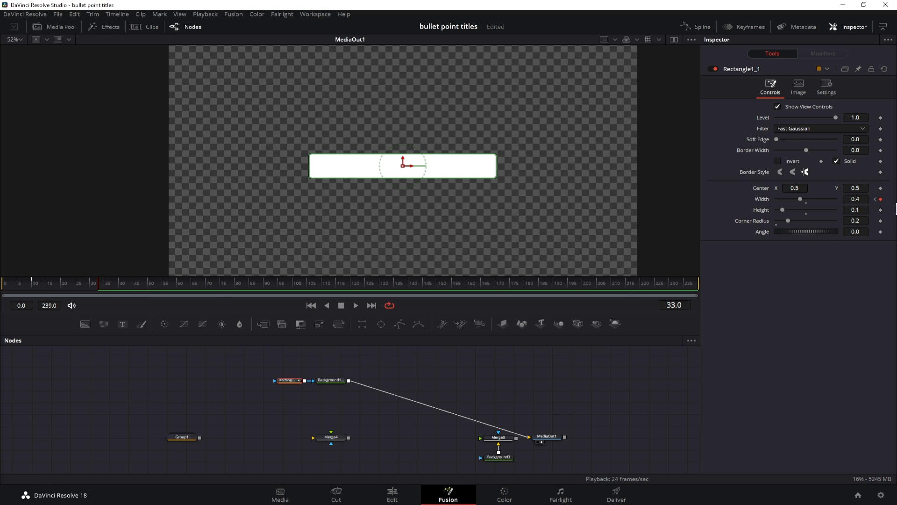
left_click(863, 199)
key("BackSpace")
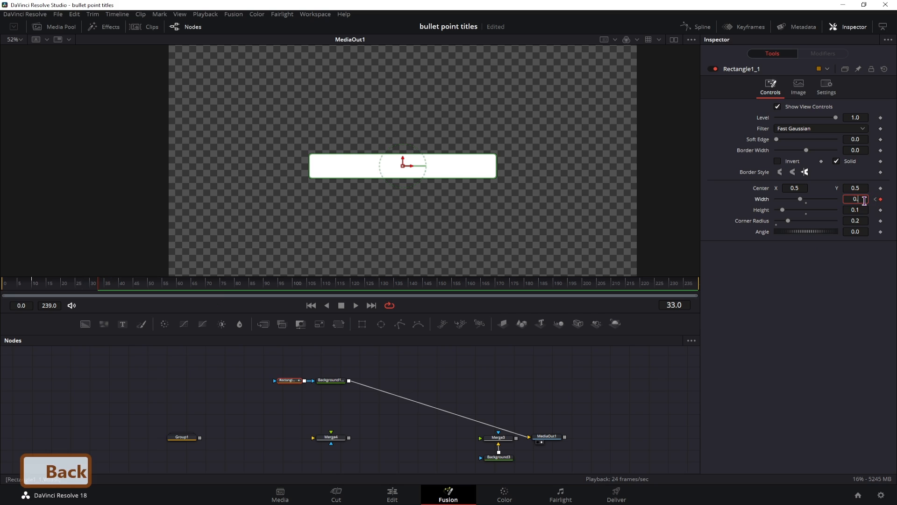
type("5")
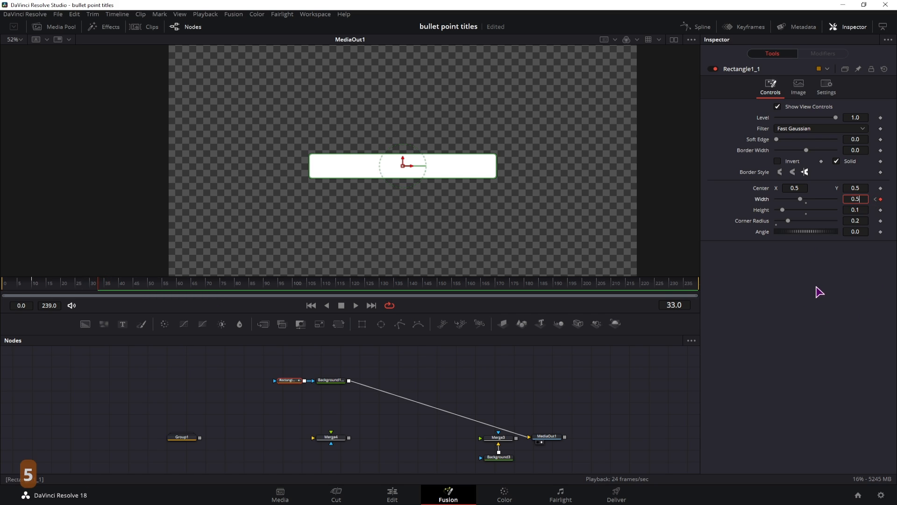
key("Tab")
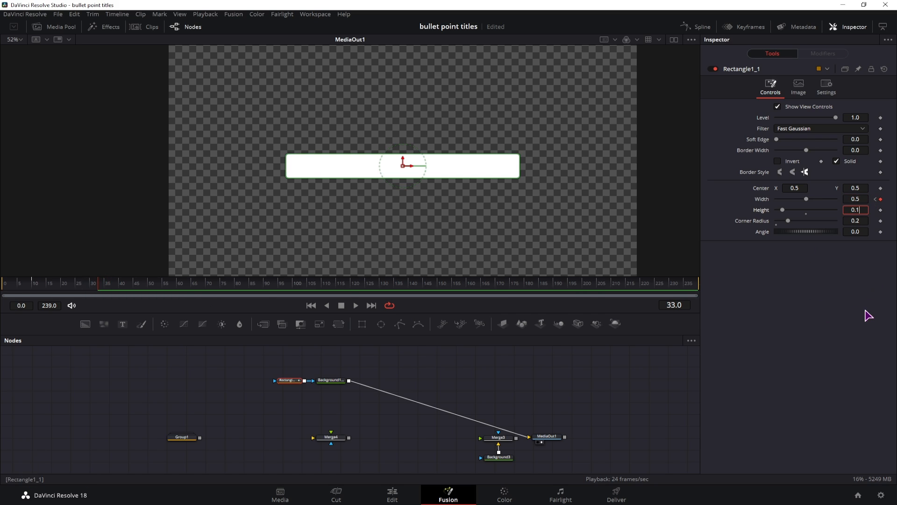
type("5")
left_click(848, 309)
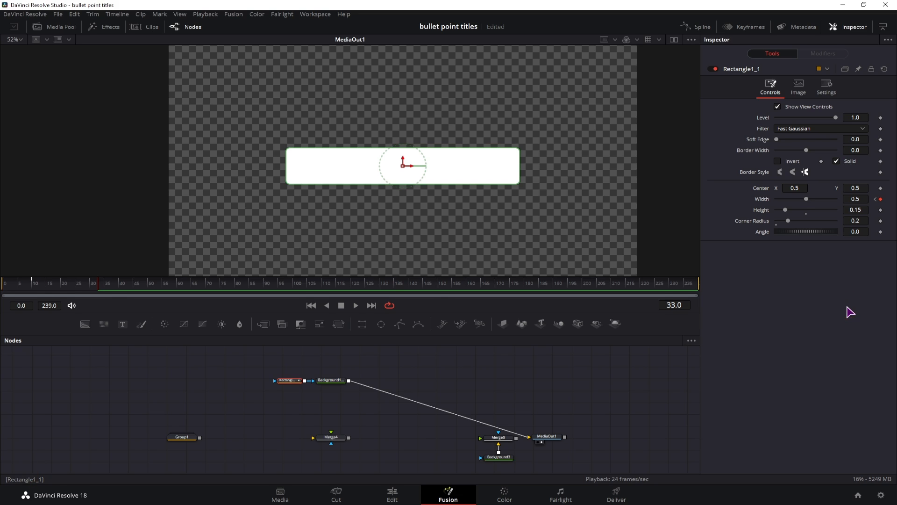
left_click_drag(65, 287, 114, 287)
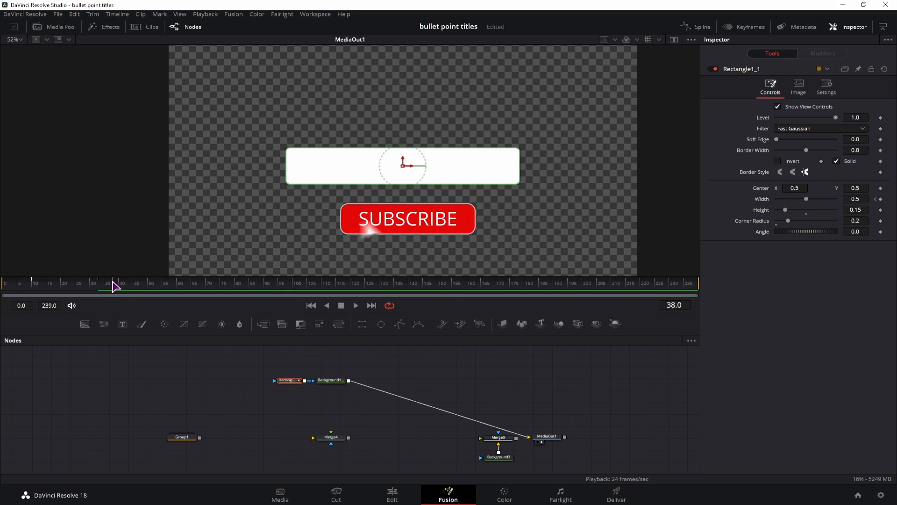
left_click(345, 364)
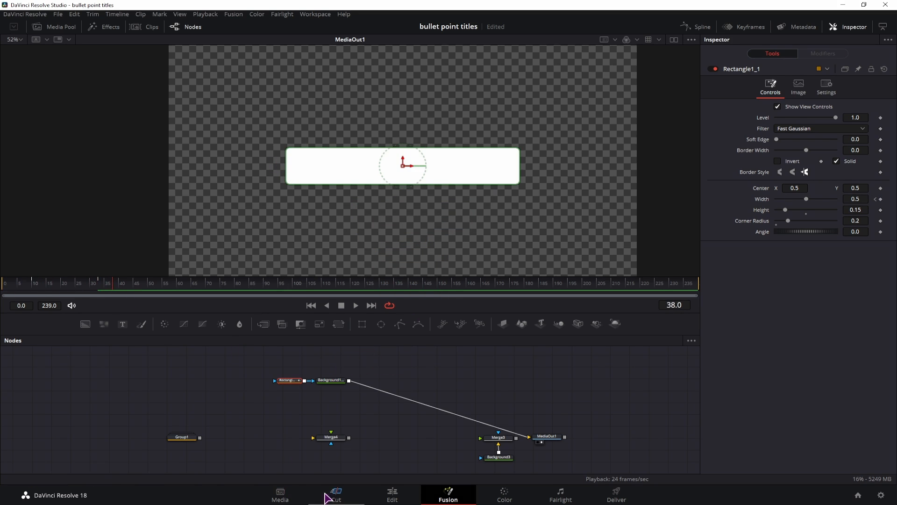
Switch to the Edit page and play the Eiffel Tower reference clip from 01:00:15:13 to examine its bullet point bars
left_click(401, 499)
left_click(374, 400)
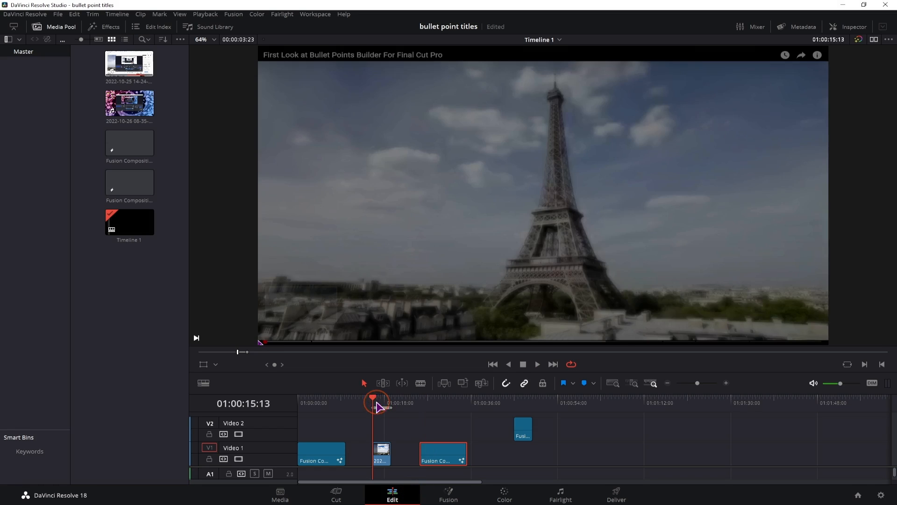
key("space")
key("space")
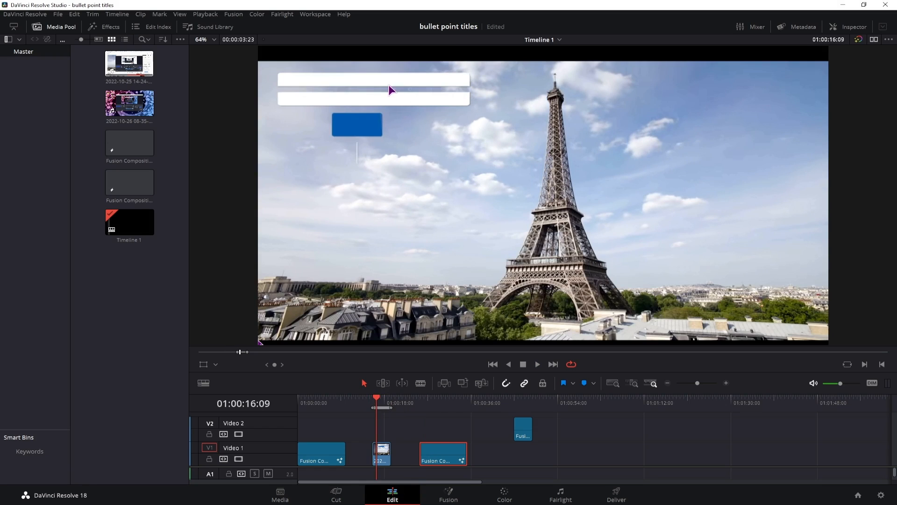
Play the reference clip on from 01:00:16:09 and pause it to examine how the white title bar splits around its text
key("space")
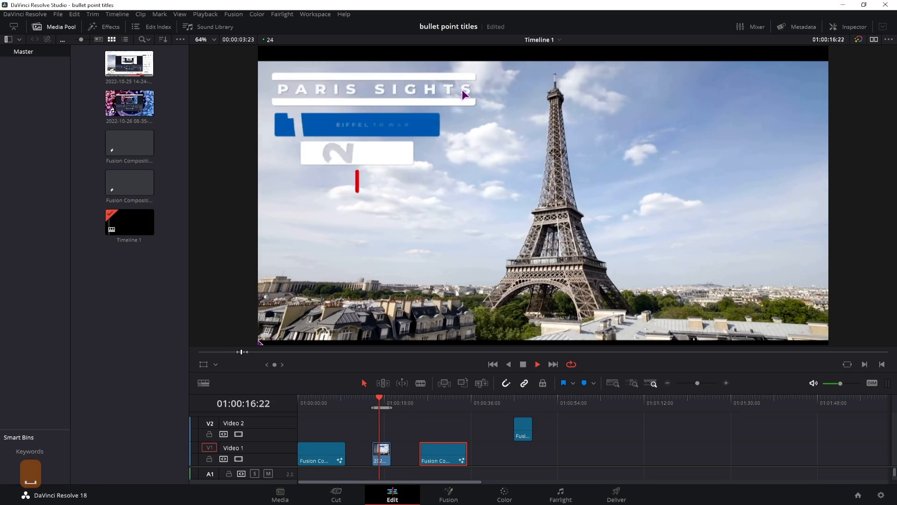
key("space")
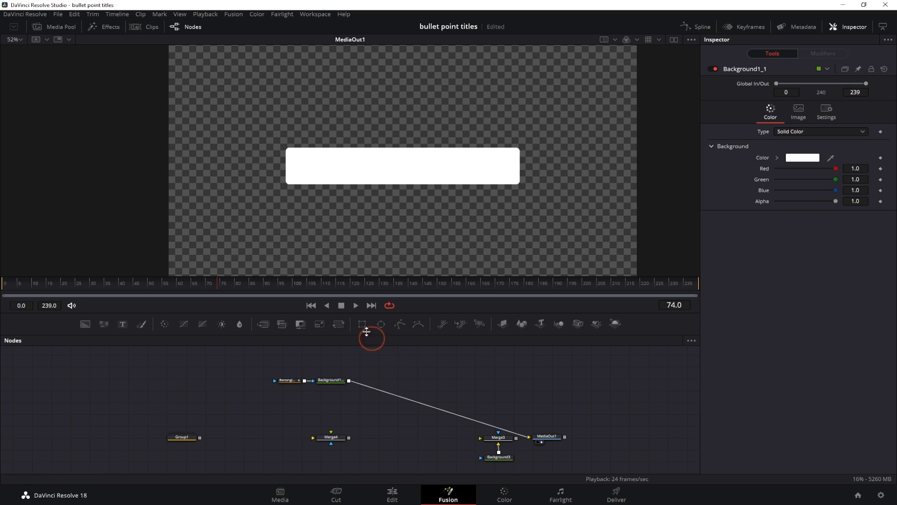
On the Fusion page, add a second rectangle mask about 0.64 wide and 0.032 high, and connect it into Rectangle1_1
left_click_drag(362, 324, 291, 366)
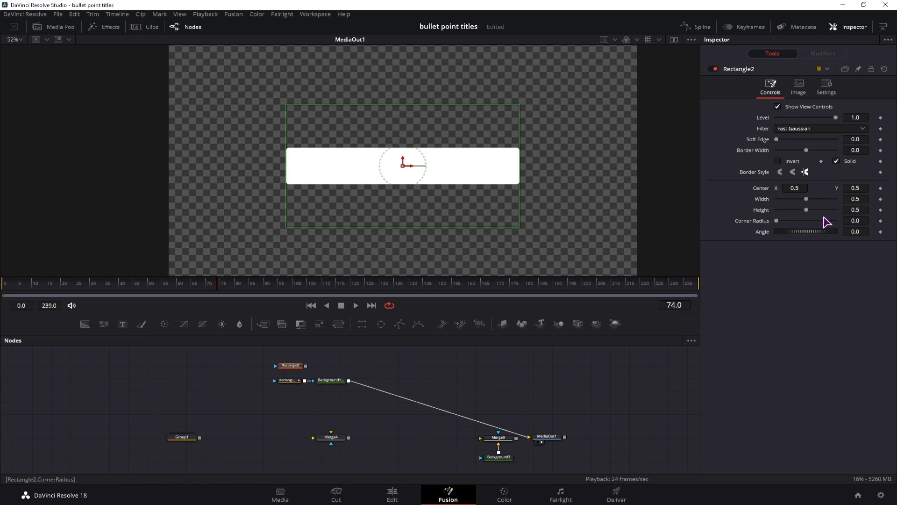
left_click_drag(856, 210, 831, 210)
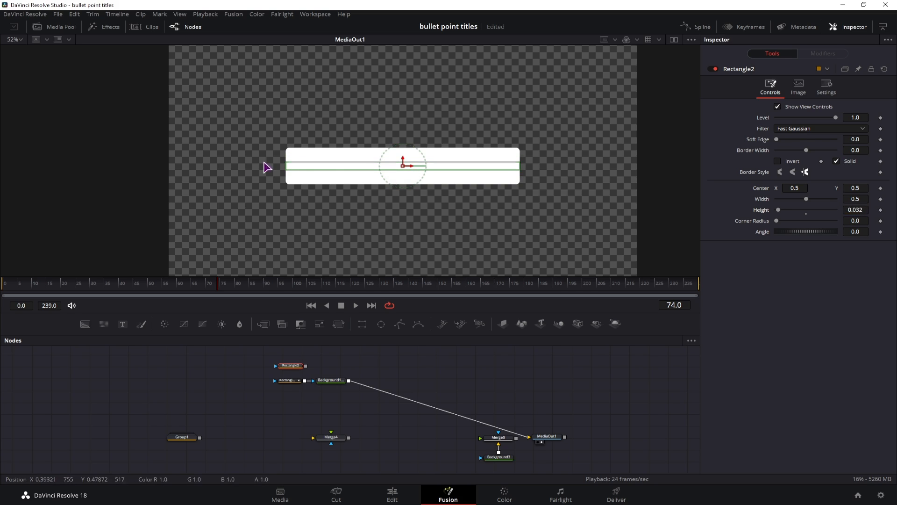
left_click_drag(521, 168, 556, 170)
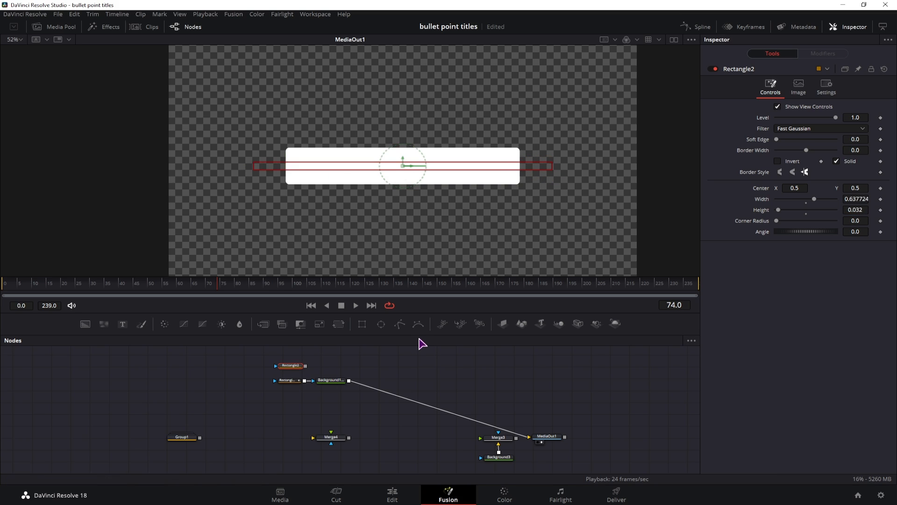
left_click_drag(291, 365, 276, 384)
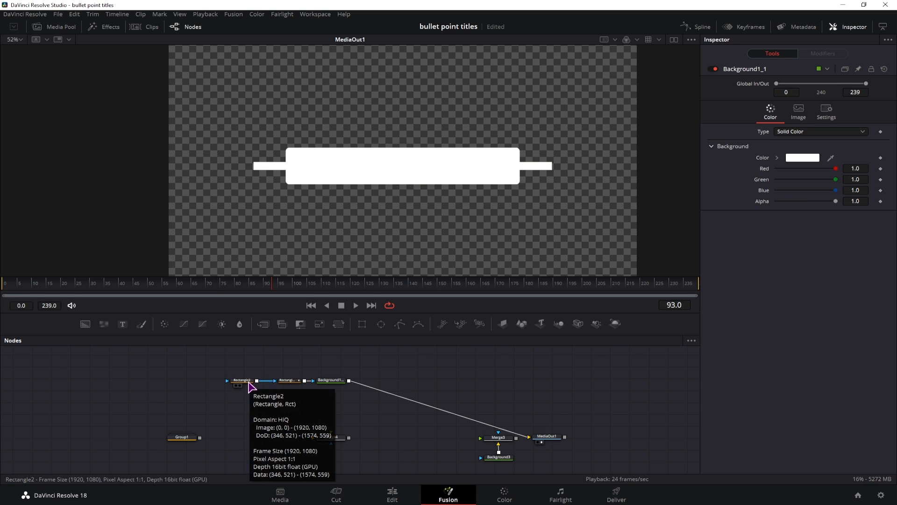
left_click(248, 382)
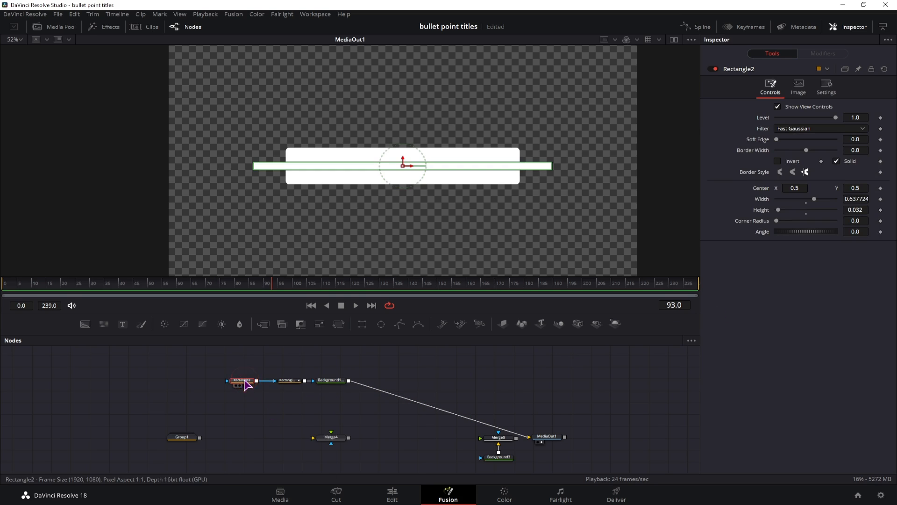
Invert both the Rectangle2 and Rectangle1_1 masks and set Rectangle1_1's paint mode to Subtract
left_click_drag(248, 382, 242, 380)
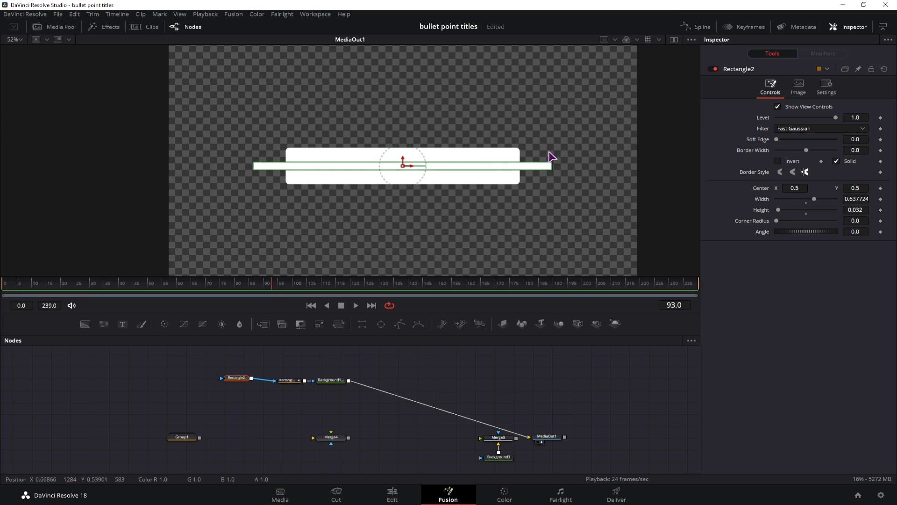
left_click(778, 161)
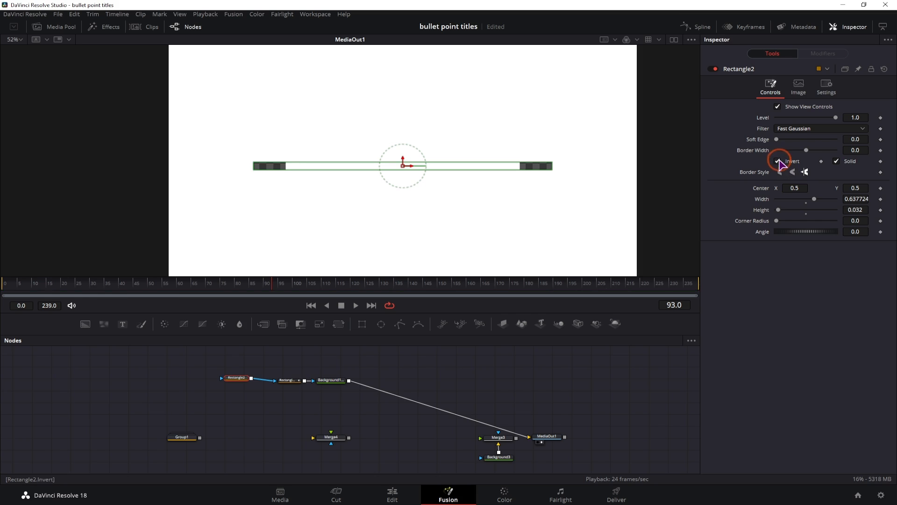
left_click(289, 379)
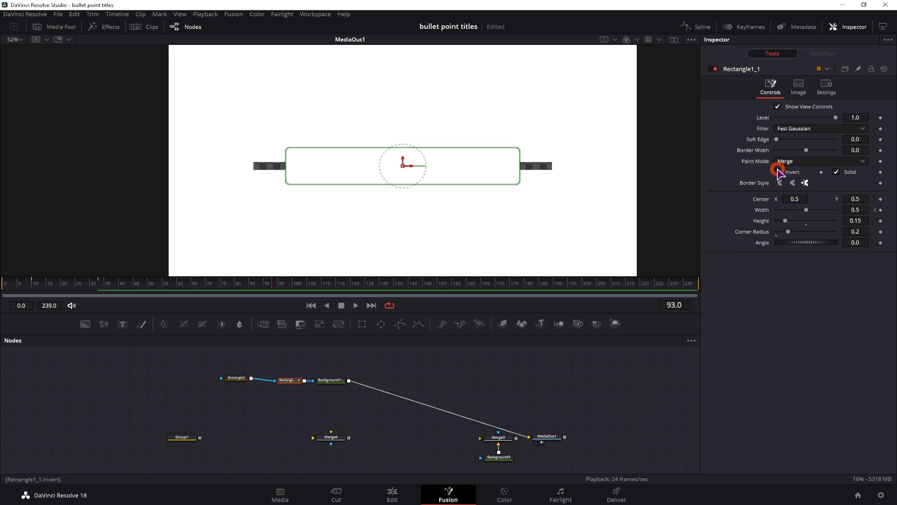
left_click(778, 172)
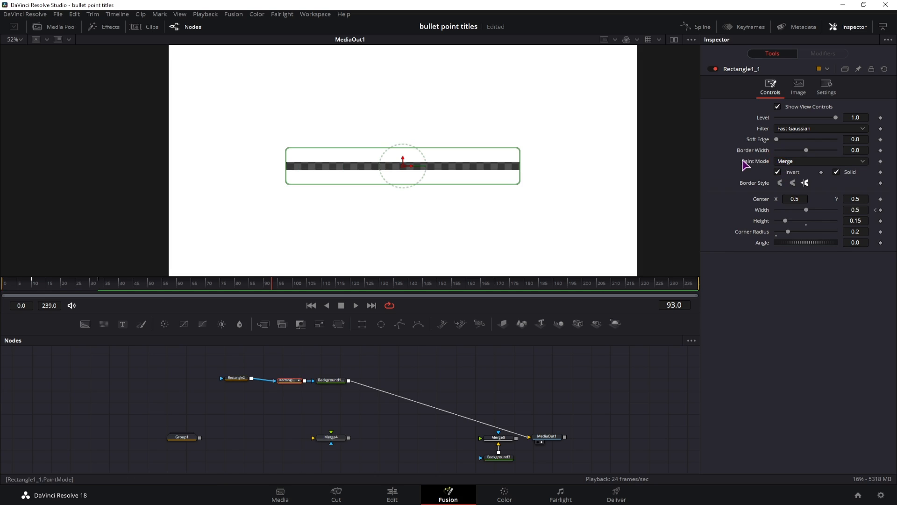
left_click(790, 162)
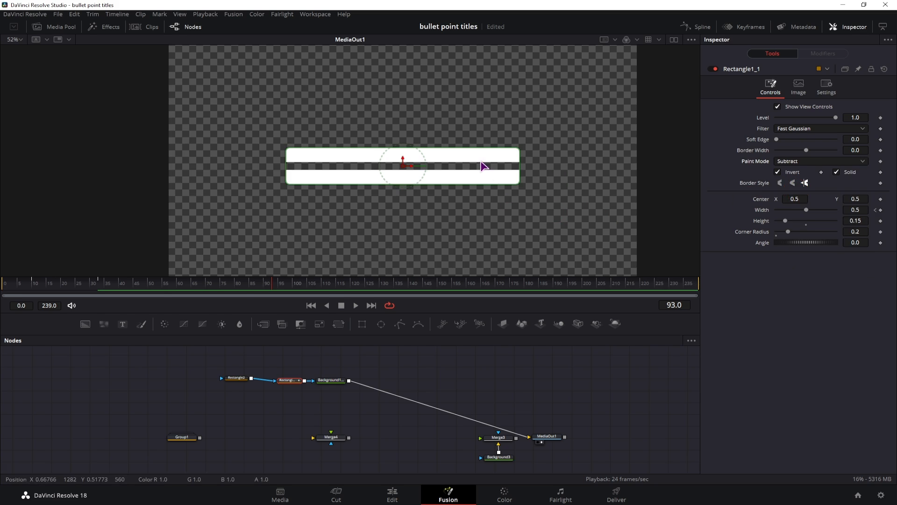
Keyframe Rectangle2's height from 0.0 at frame 23 to 0.08 at frame 30 and play the animation
left_click(244, 377)
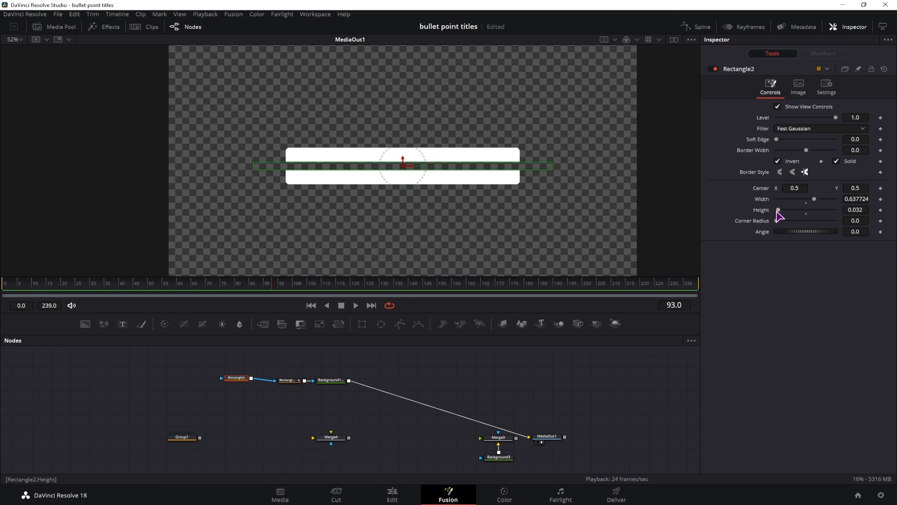
left_click_drag(777, 211, 240, 381)
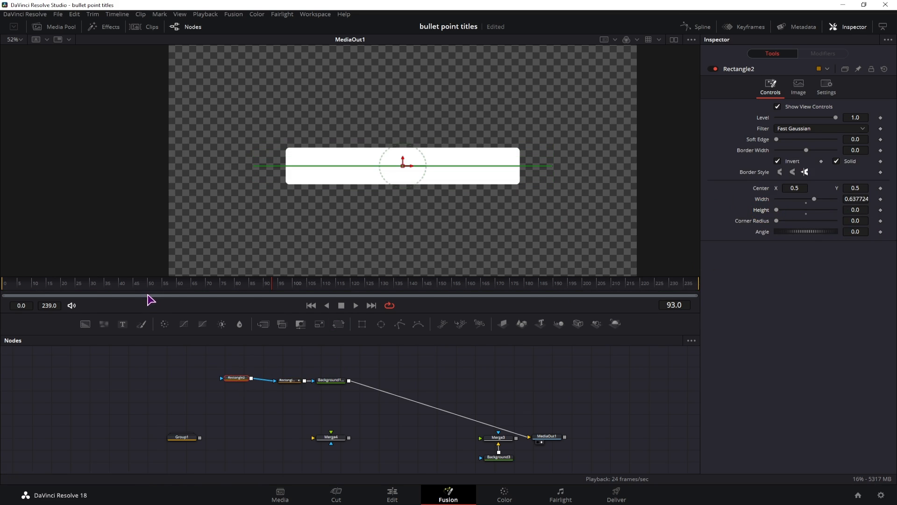
left_click_drag(137, 290, 69, 295)
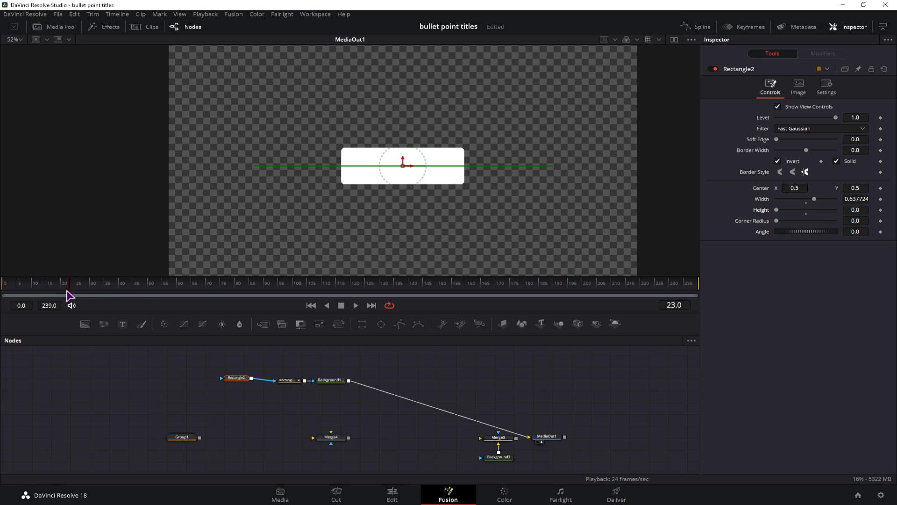
left_click(880, 210)
mouse_move(85, 287)
left_mouse_down()
mouse_move(76, 282)
mouse_move(96, 290)
mouse_move(88, 285)
left_mouse_up()
left_click_drag(856, 210, 893, 210)
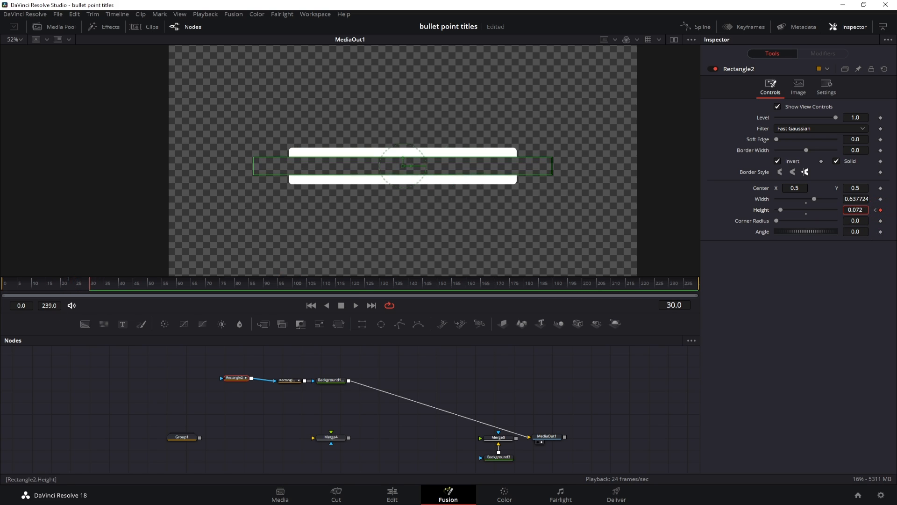
left_click(563, 394)
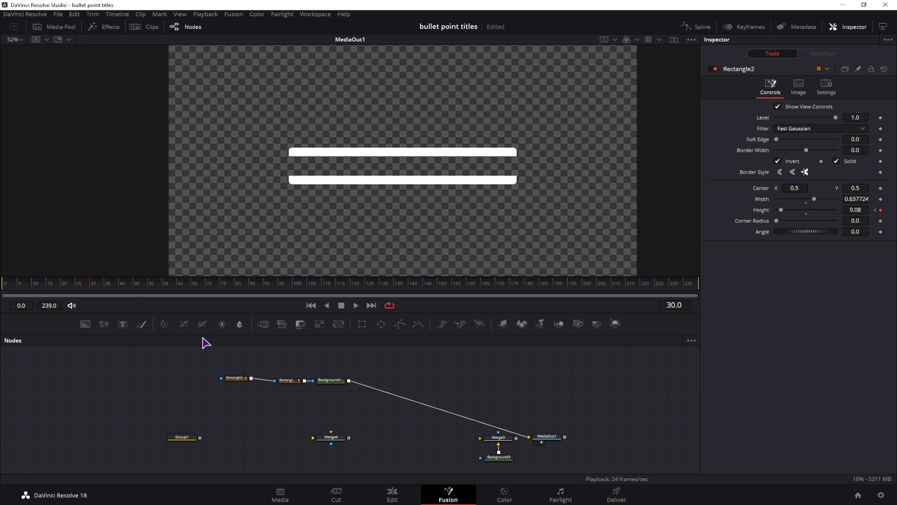
left_click(44, 293)
key("space")
Display Rectangle2's Height curve in the spline editor, fit it to view and smooth both of its keyframes
left_click(235, 379)
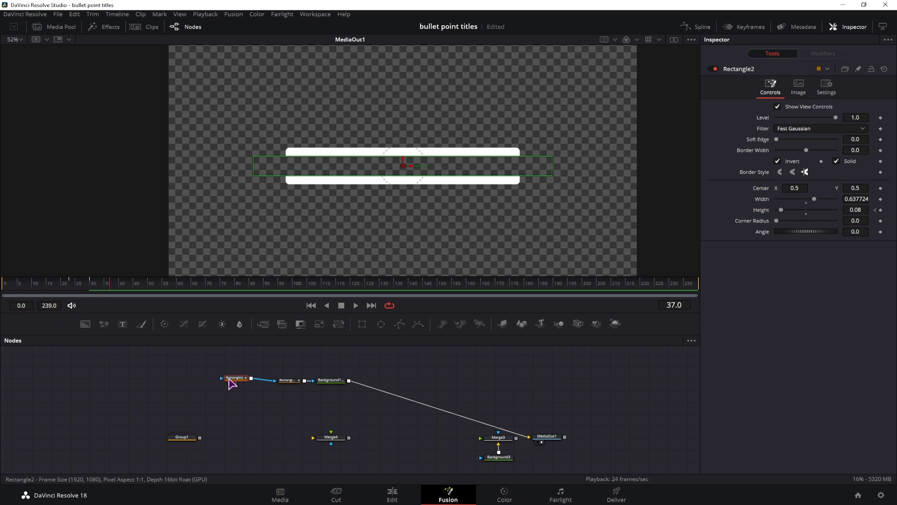
left_click(703, 27)
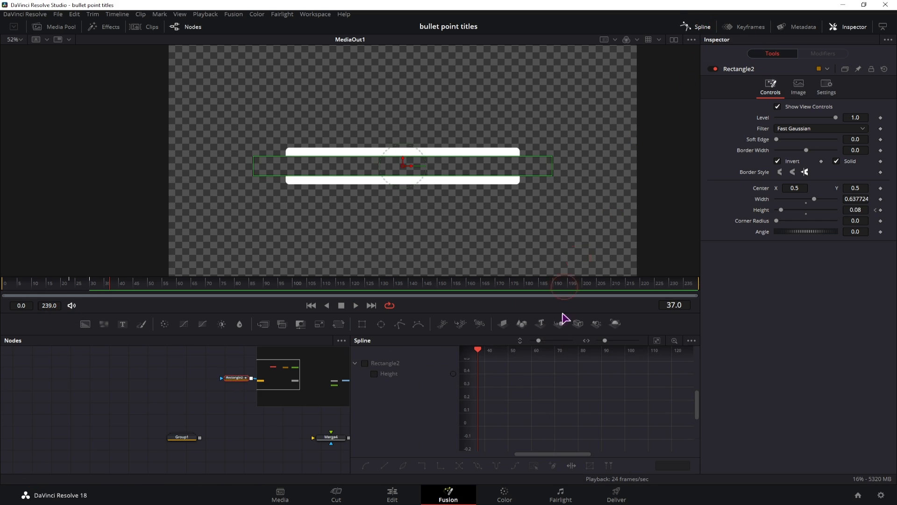
left_click(375, 374)
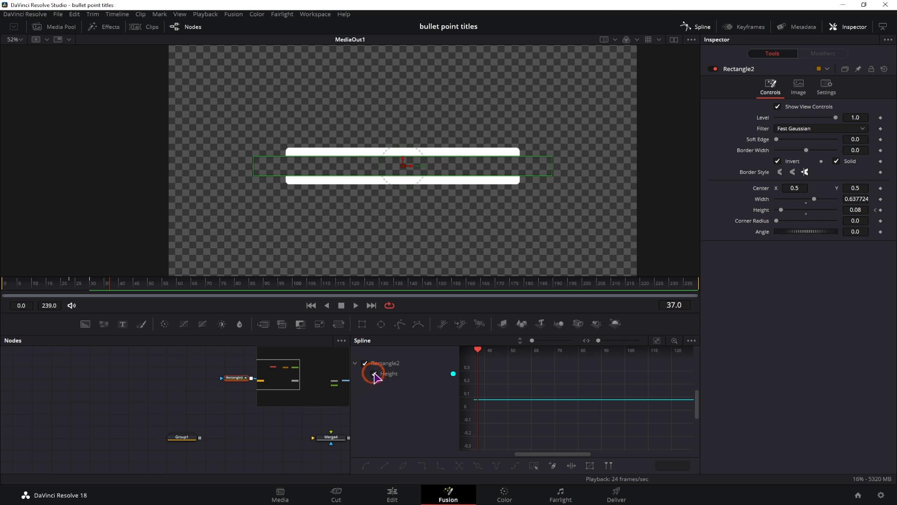
left_click(658, 341)
left_click_drag(682, 362, 488, 453)
key("s")
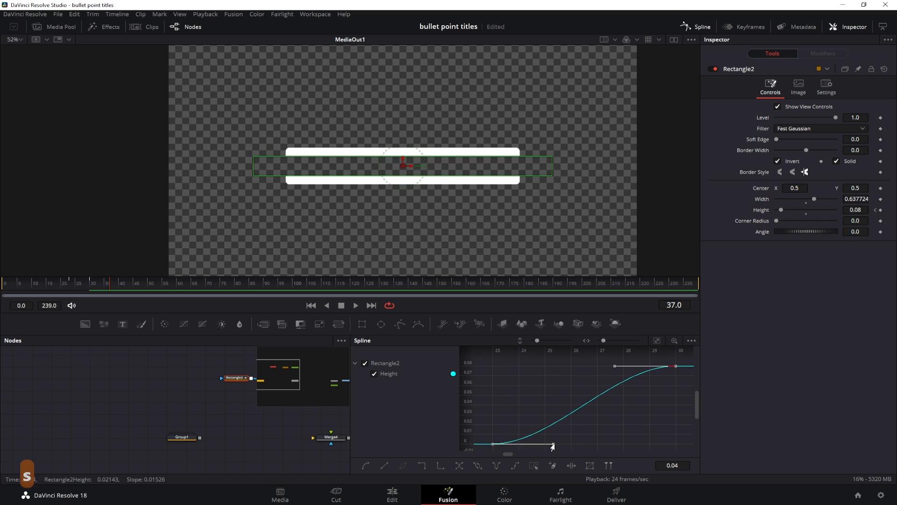
Lengthen both easing handles of the Height curve towards each other for a steeper middle, and play back the animation
left_click_drag(552, 447, 587, 447)
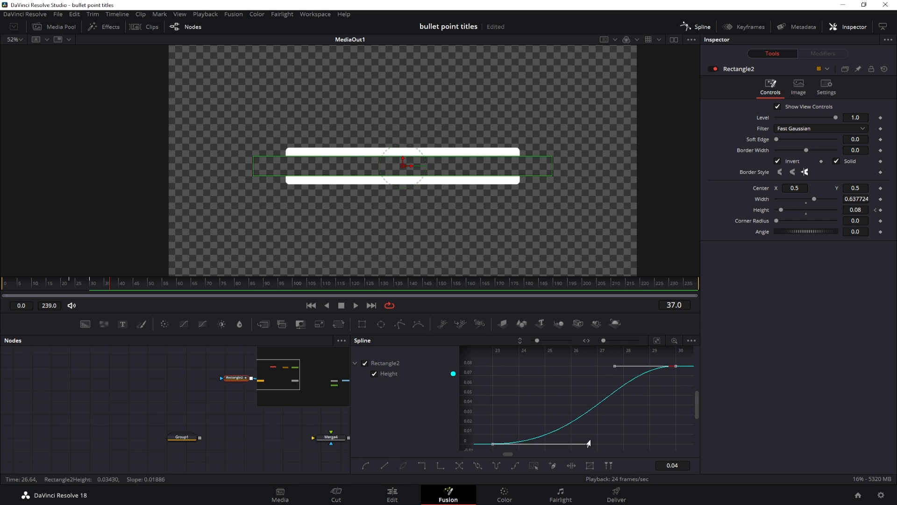
left_click_drag(614, 366, 578, 367)
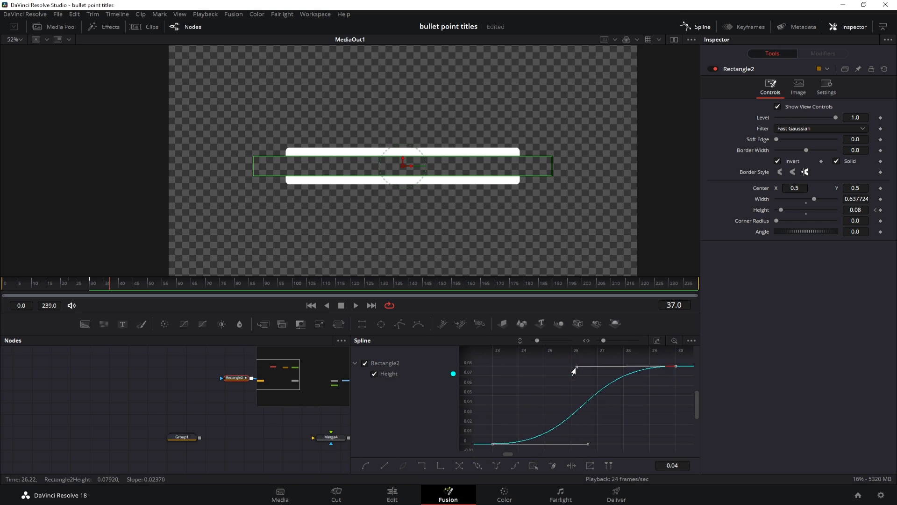
left_click(54, 283)
key("space")
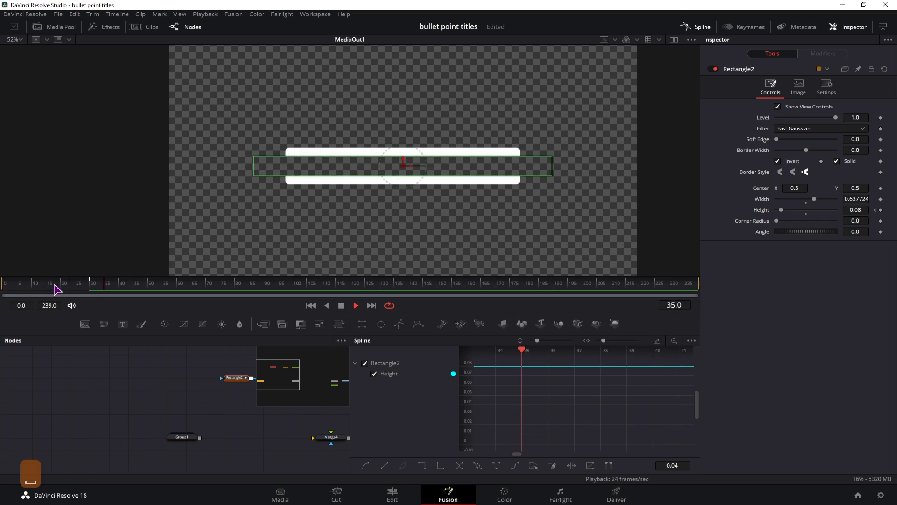
left_click(49, 285)
key("space")
left_click(48, 286)
key("space")
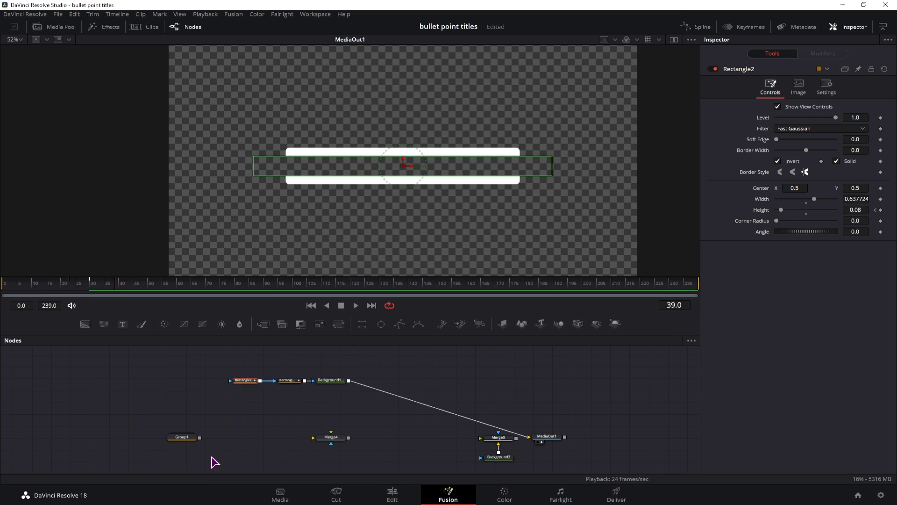
Open Group1 and rename its Number_1 text node as BulletPoint
left_click_drag(261, 434, 260, 405)
double_click(178, 407)
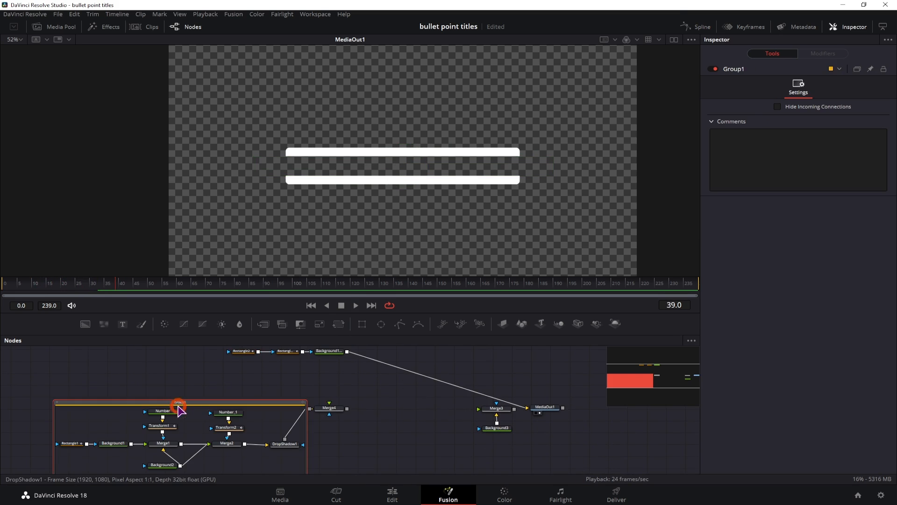
left_click(233, 413)
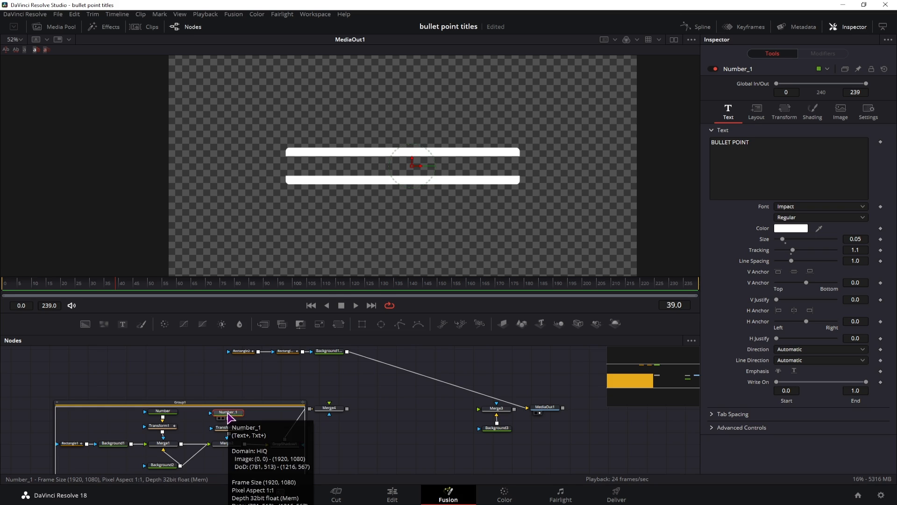
key("F2")
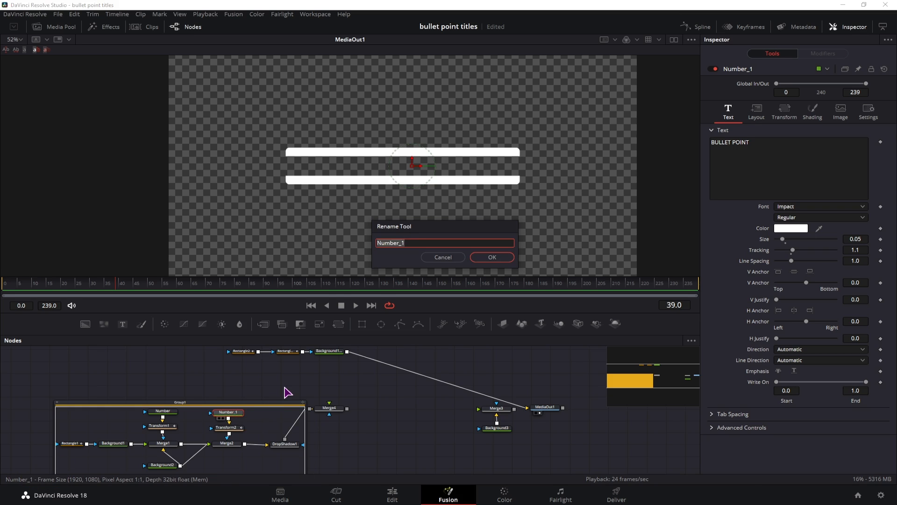
type("BulletPoint")
key("Return")
Copy the BulletPoint text node, collapse the group and paste the copy outside it, above the rectangle and background nodes
key("ctrl+c")
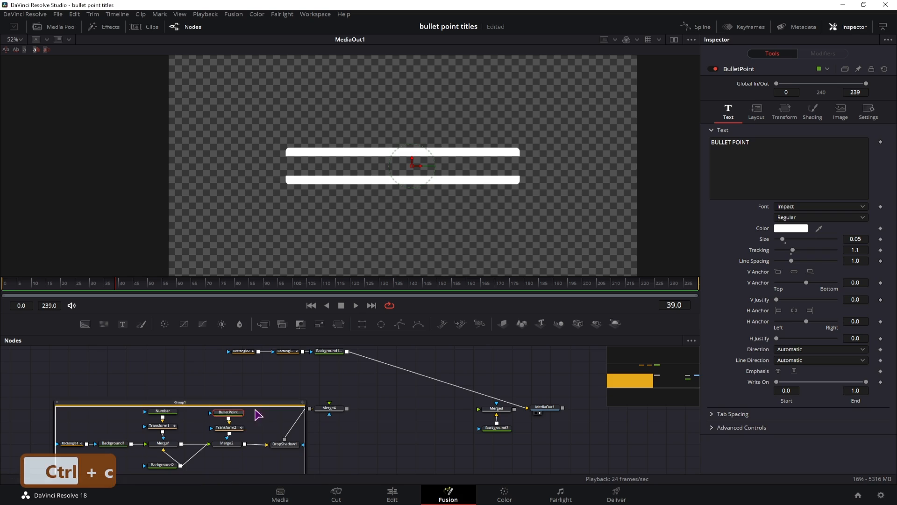
left_click(57, 401)
left_click(360, 374)
key("ctrl+v")
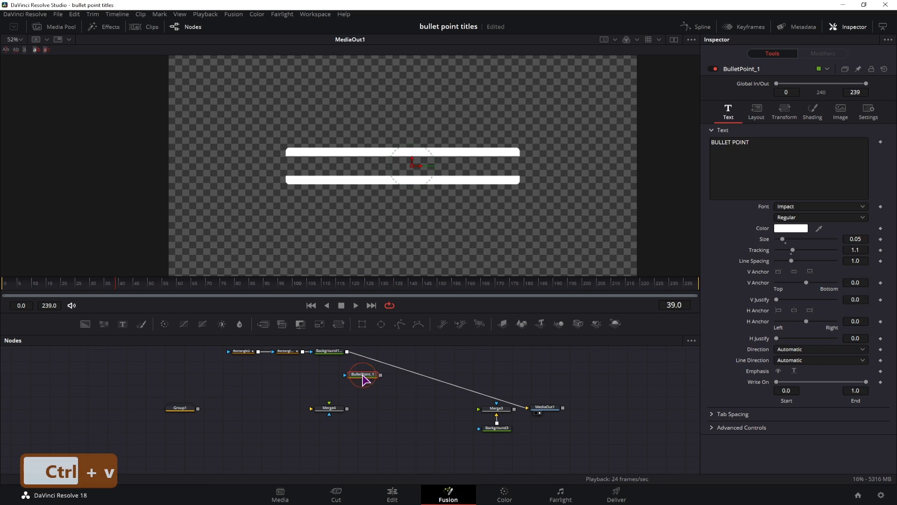
left_click_drag(363, 375, 406, 401)
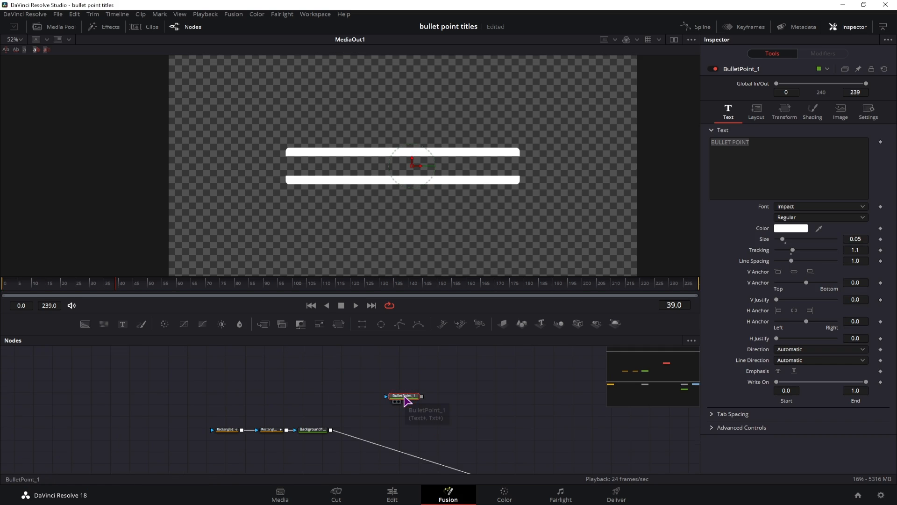
Rename the pasted text node as Title and change its text to YOUR TITLE HERE
key("F2")
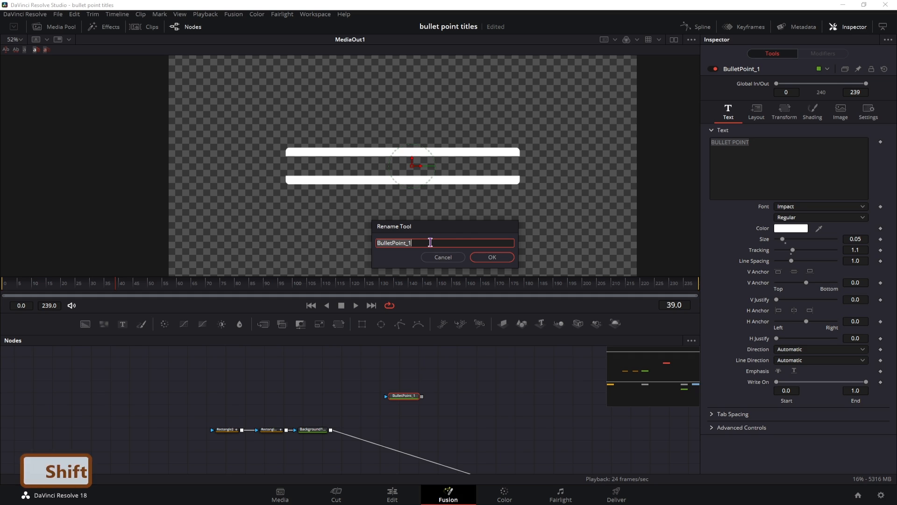
type("Title")
key("Return")
left_click(708, 143)
type("YOUR TITLE HERE")
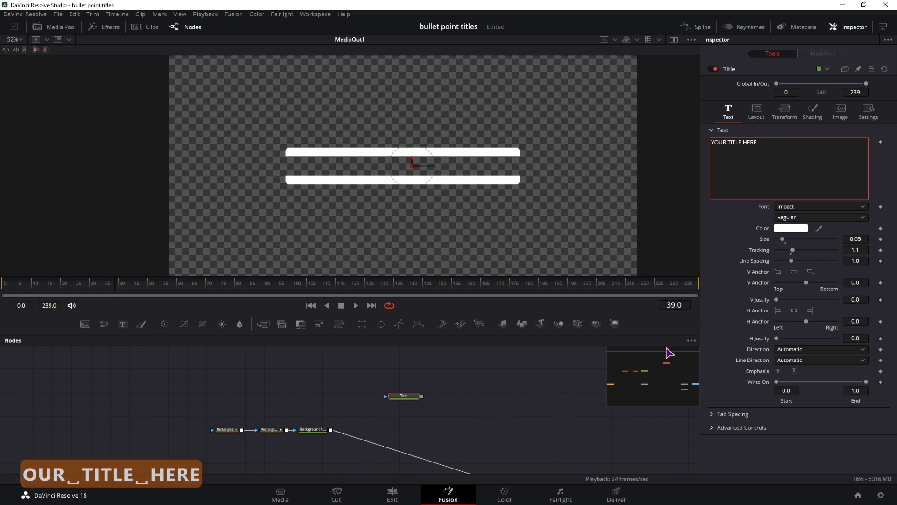
Merge the Title node over the background node masked by the two rectangles
left_click(414, 411)
left_click(459, 422)
left_click_drag(424, 398, 331, 431)
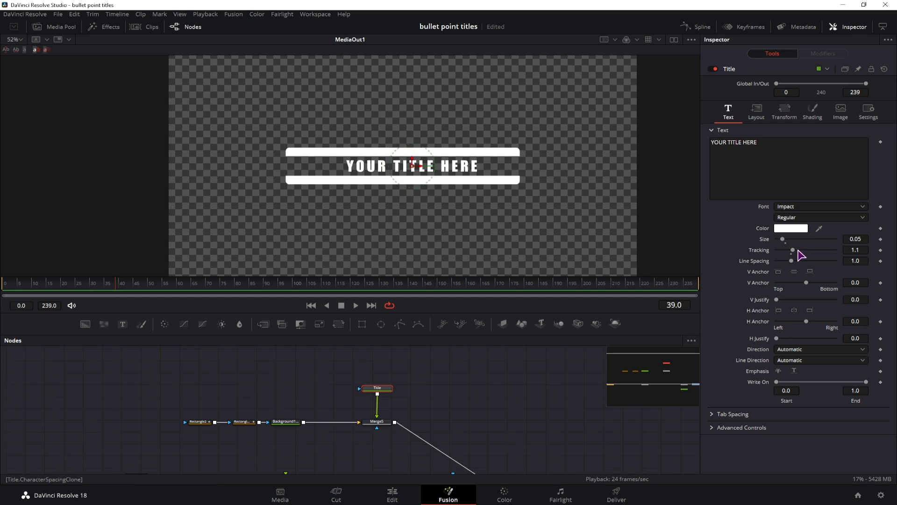
Set the title's tracking to 1.2 and its word spacing to 2.5
left_click_drag(857, 251, 893, 251)
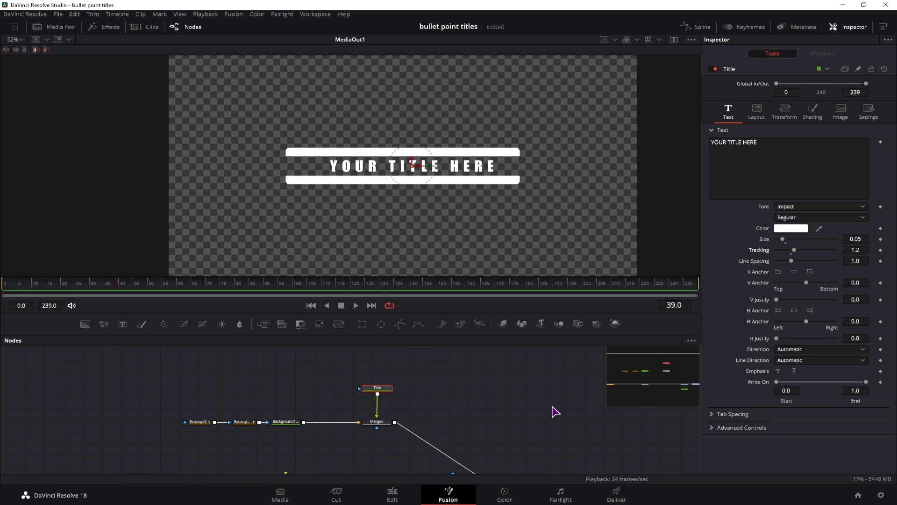
left_click(786, 114)
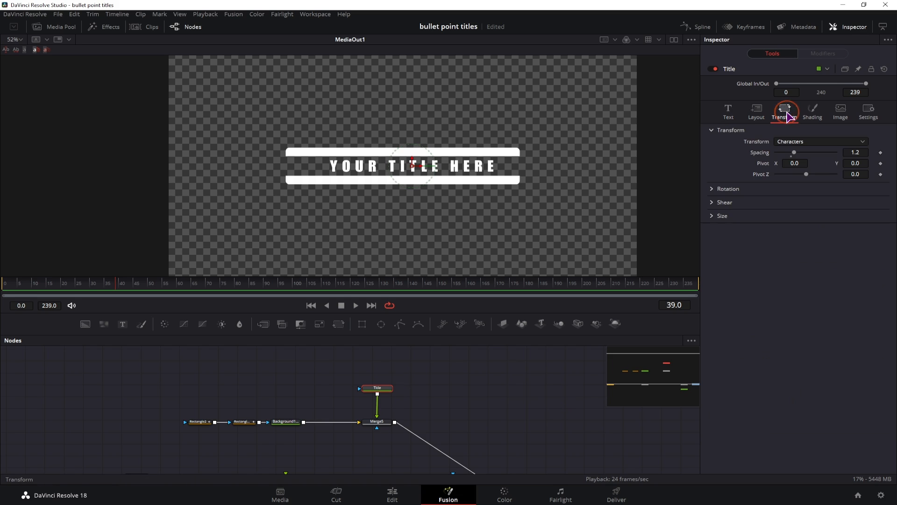
left_click(795, 141)
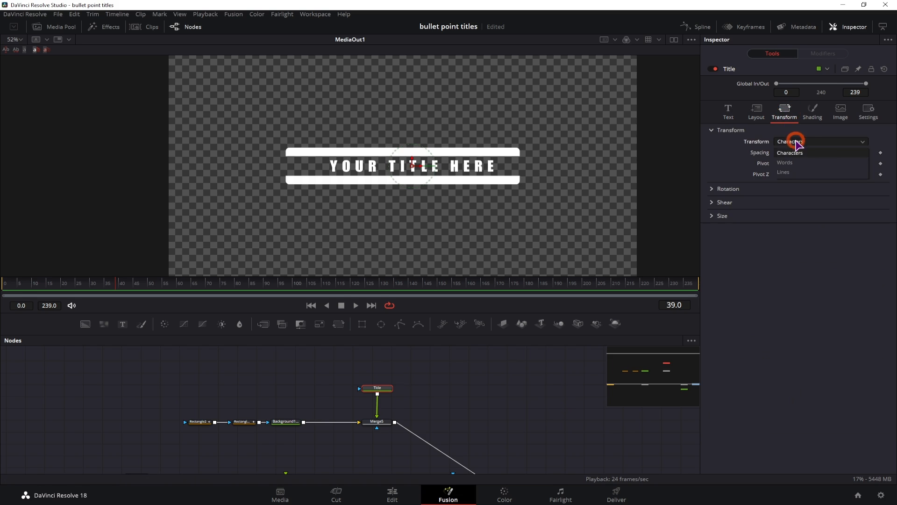
left_click(795, 163)
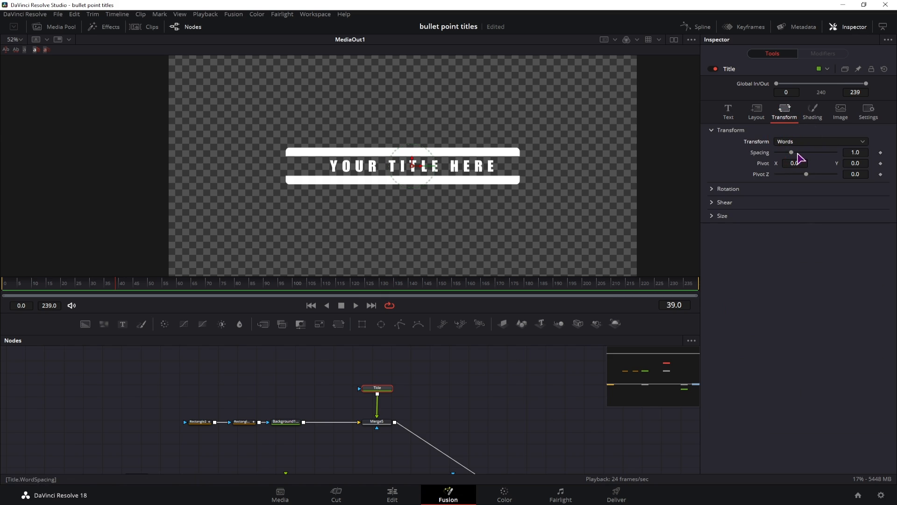
left_click_drag(793, 154, 820, 158)
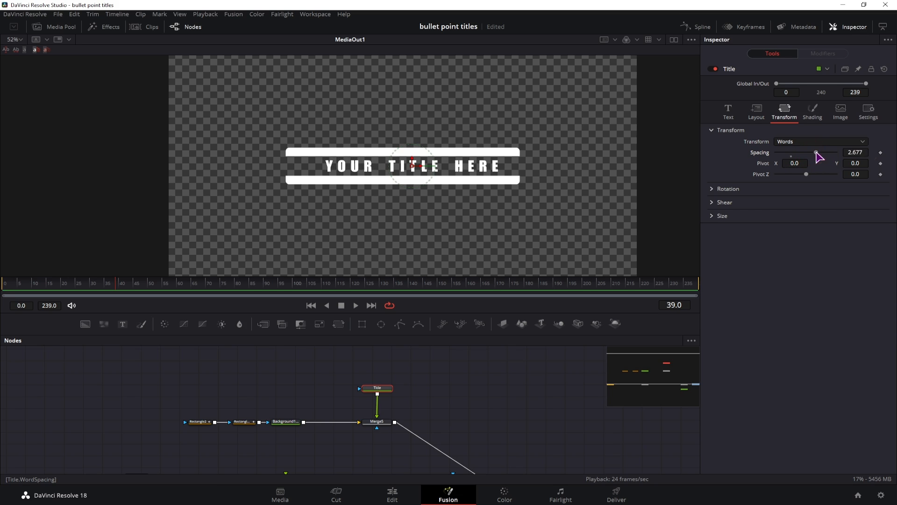
type("2.5")
key("Return")
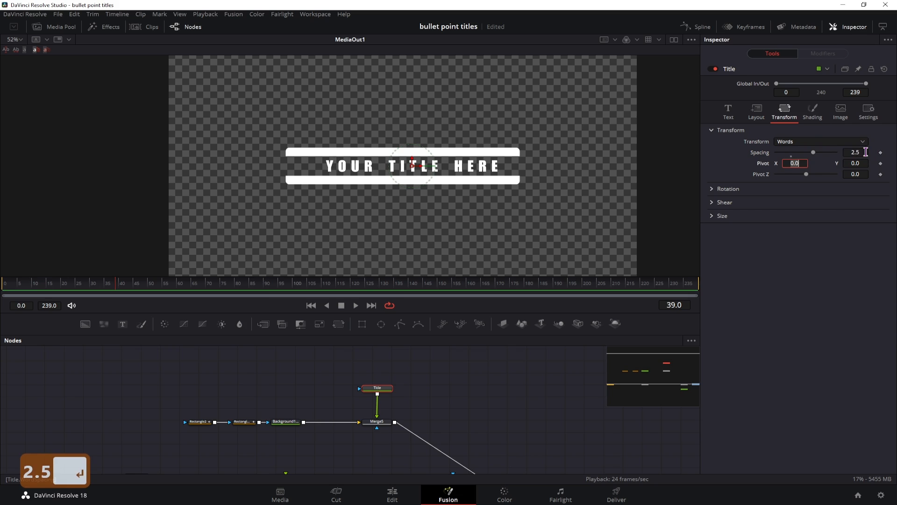
Compare the title's character spacing in its transform settings with the tracking in its text settings
left_click(794, 141)
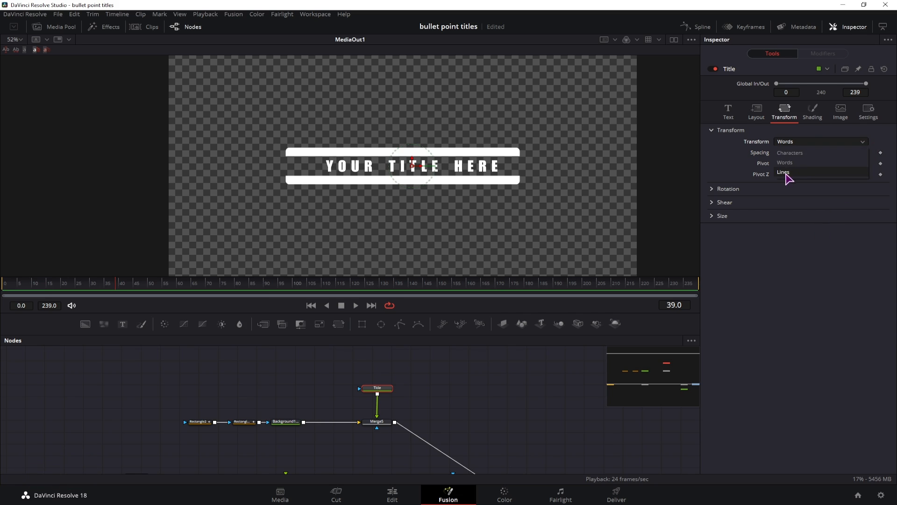
left_click(801, 154)
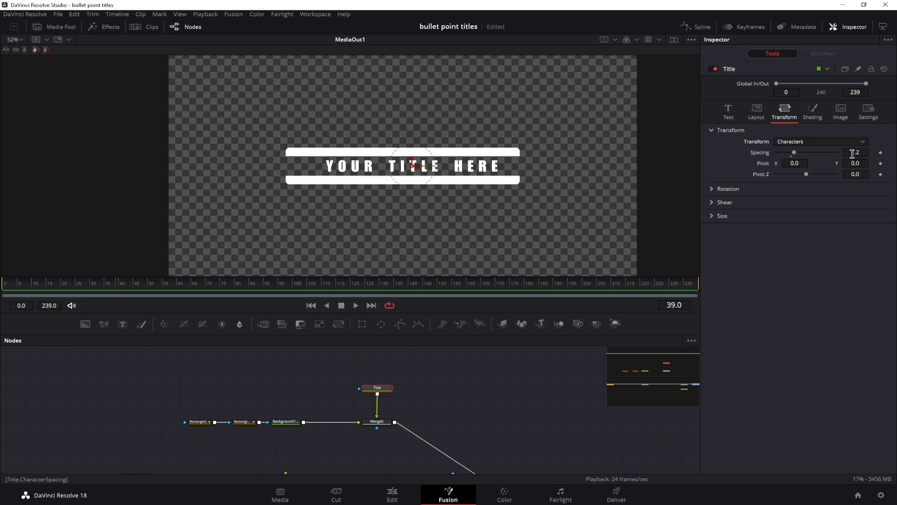
left_click(728, 112)
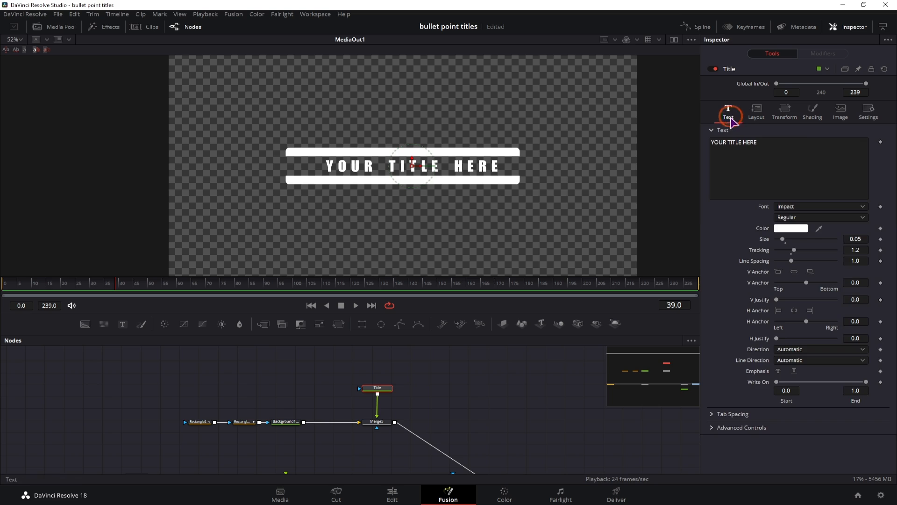
left_click(565, 384)
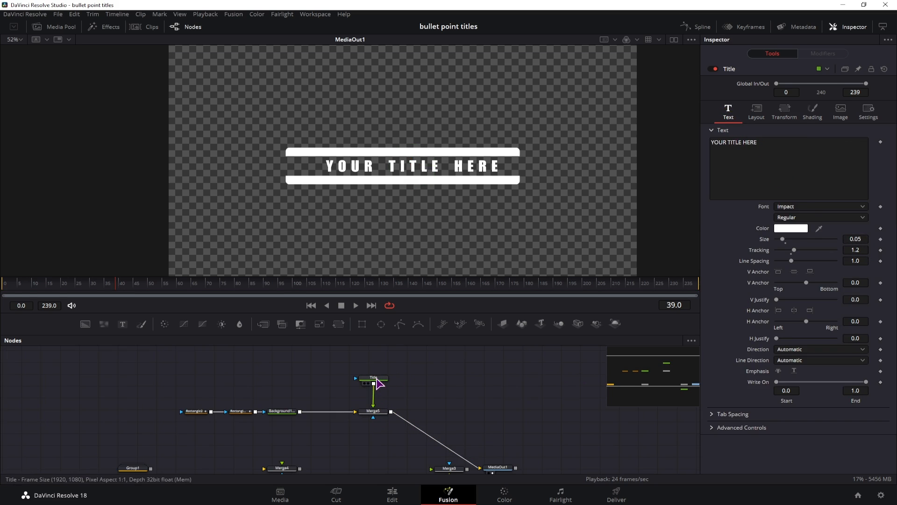
Insert a Transform node between Title and Merge5, disable Use Size and Aspect, and set its Y Size to 0.0
left_click_drag(342, 326, 374, 395)
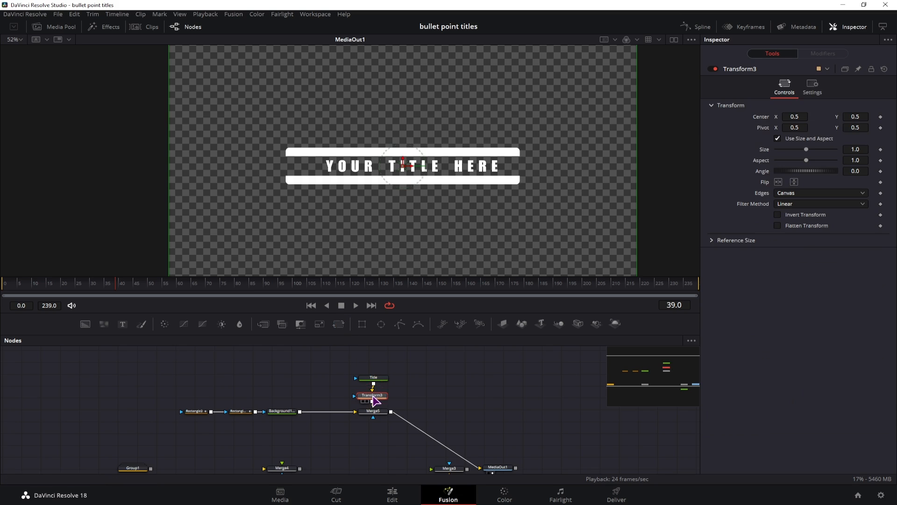
left_click(777, 138)
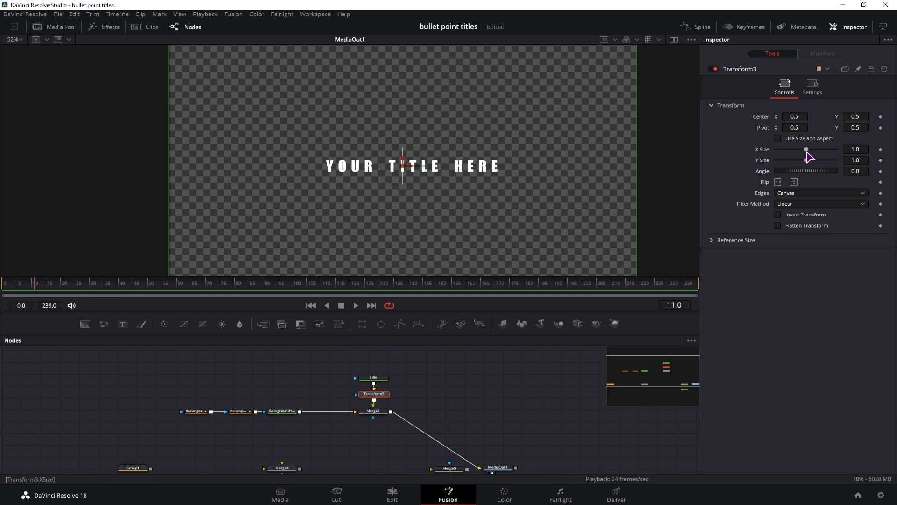
left_click_drag(805, 160, 776, 166)
Keyframe the new Transform node's Y Size from 0.0 at frame 24 to 1.0 at frame 35
left_click(74, 286)
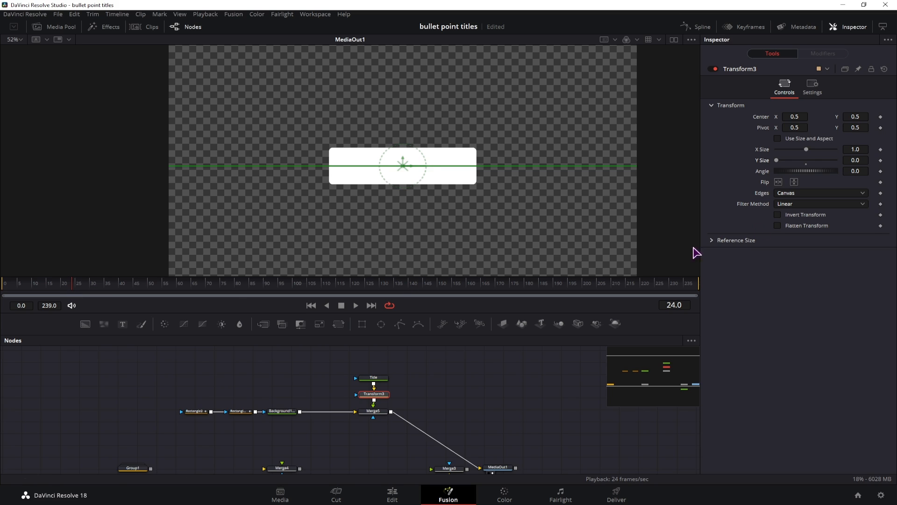
left_click(880, 160)
left_click_drag(79, 286, 44, 286)
left_click(805, 164)
Play back the opening frames several times to check how the title text is revealed inside the bar
left_click(245, 377)
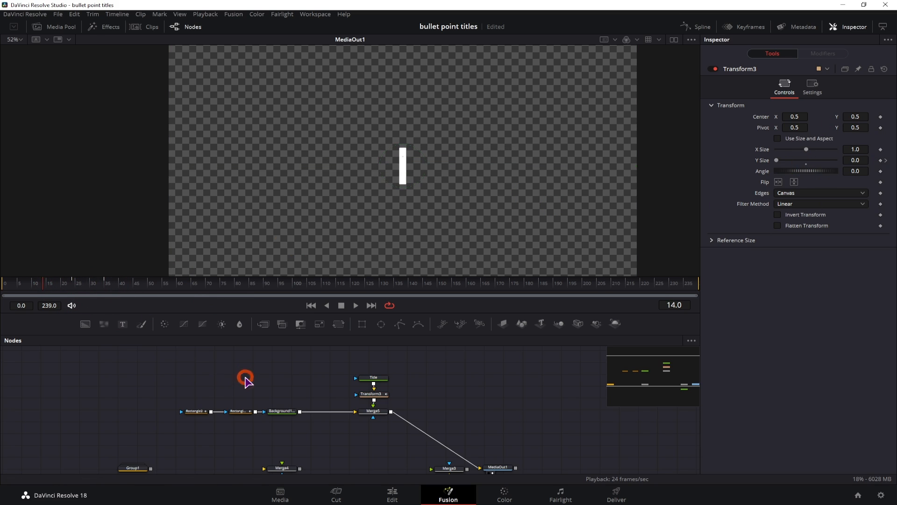
left_click(16, 283)
key("space")
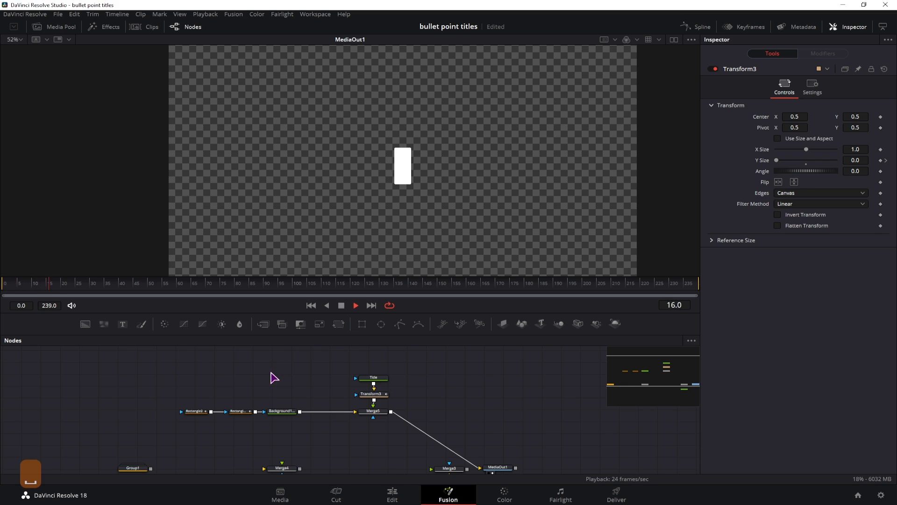
key("space")
left_click(23, 284)
key("space")
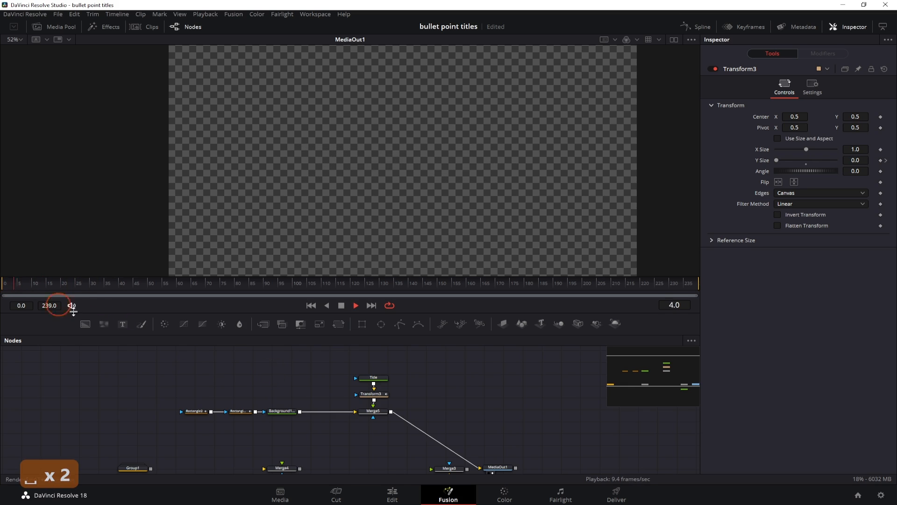
key("space")
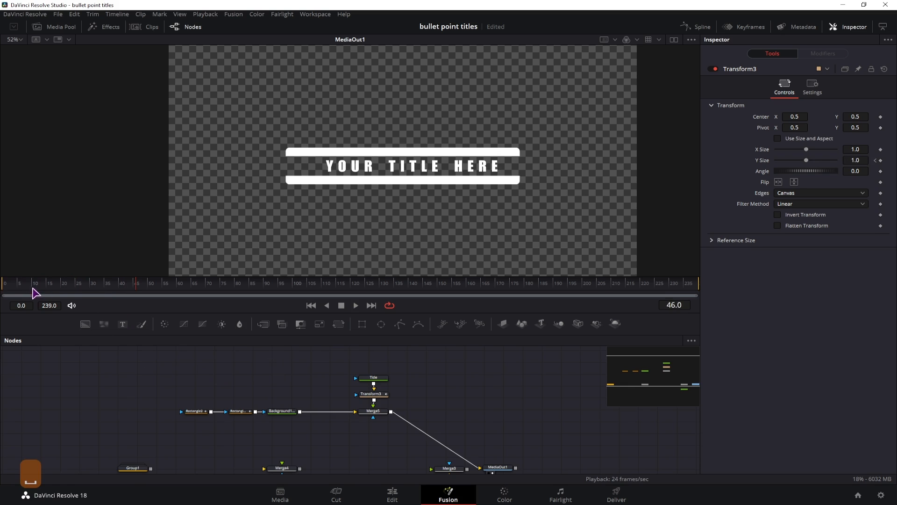
left_click(10, 283)
key("space")
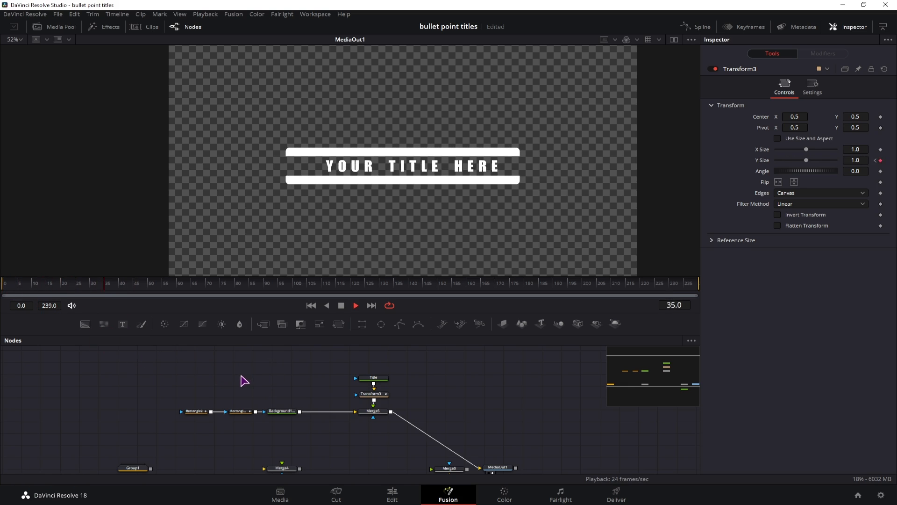
key("space")
Show Transform3's Y Size keyframes in the Keyframes editor and move the ending keyframe to frame 33
left_click_drag(24, 287, 99, 295)
left_click(748, 26)
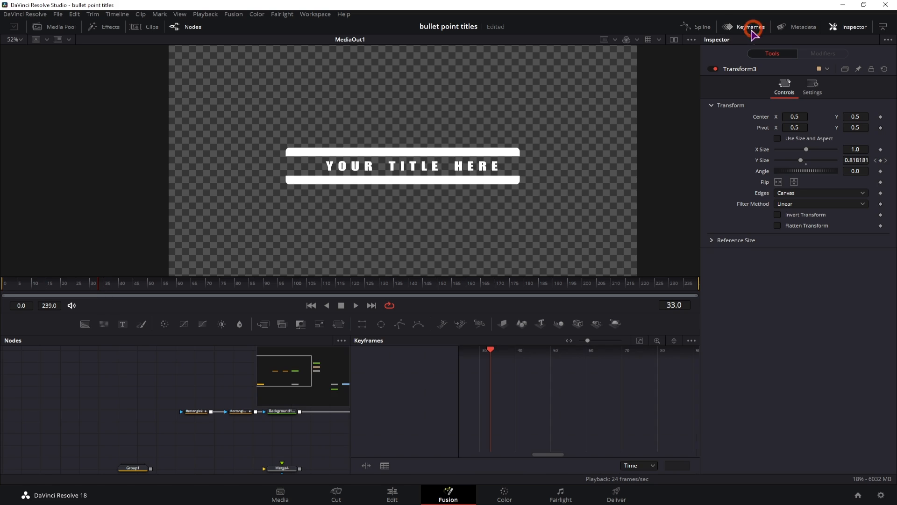
left_click(223, 405)
left_click_drag(287, 390, 129, 387)
left_click(221, 376)
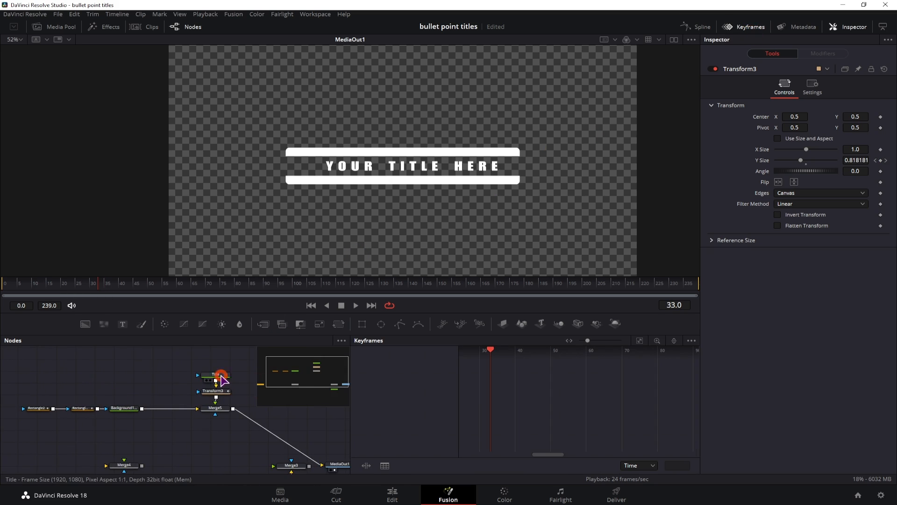
left_click(217, 390)
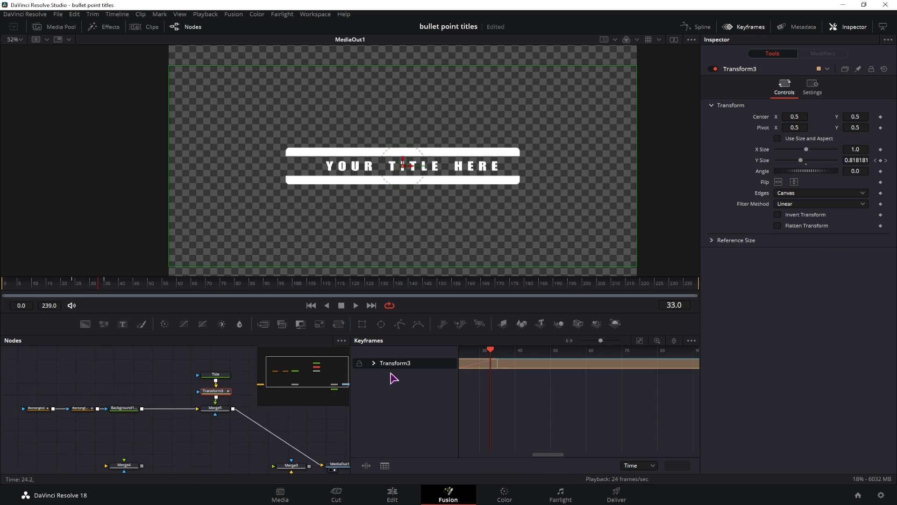
left_click(373, 362)
left_click(478, 386)
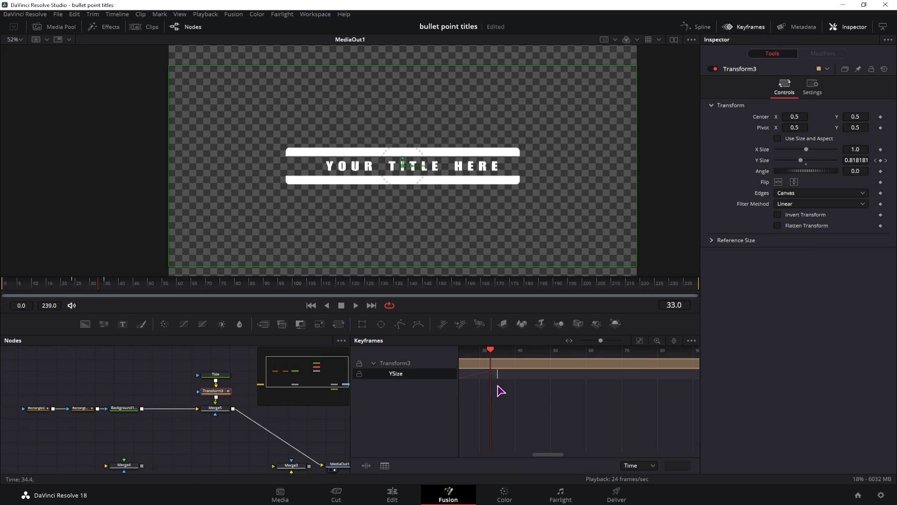
scroll(521, 387, "left", 6)
left_click_drag(613, 391, 597, 380)
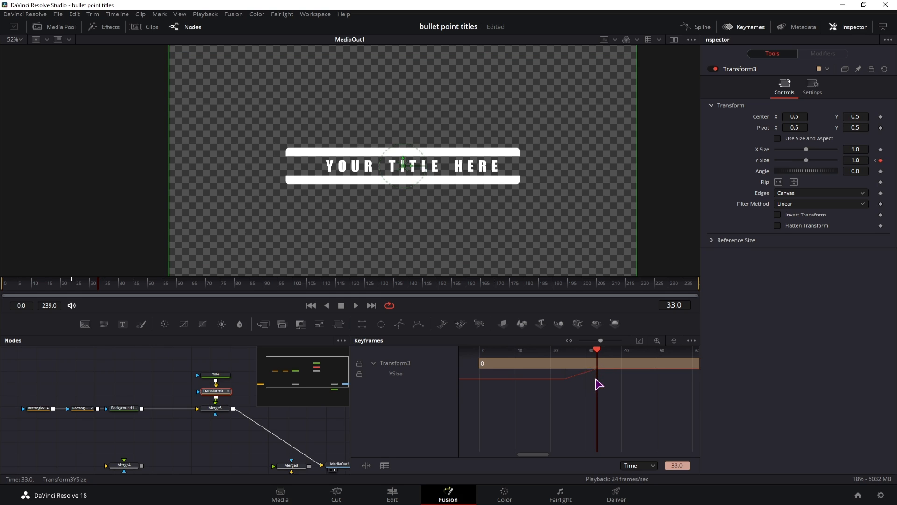
Replay the opening frames to check the timing of the shortened title reveal
left_click(60, 283)
key("space")
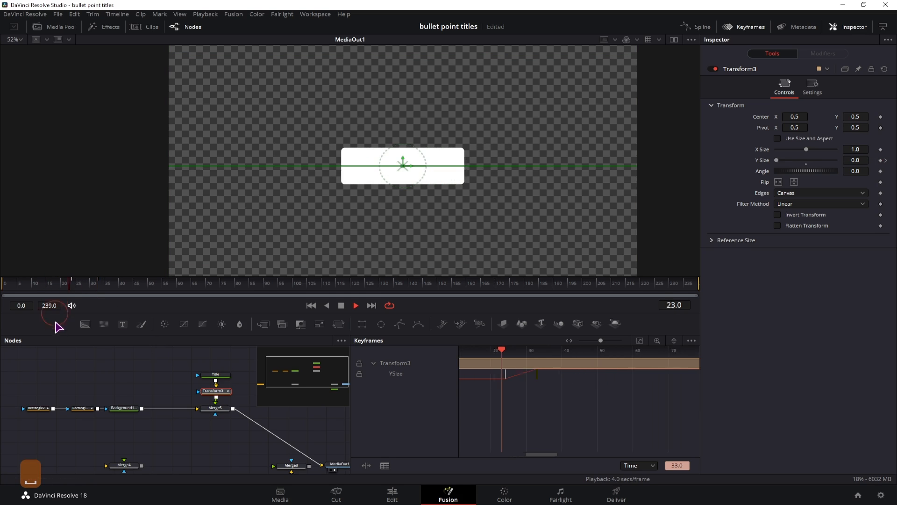
left_click(41, 283)
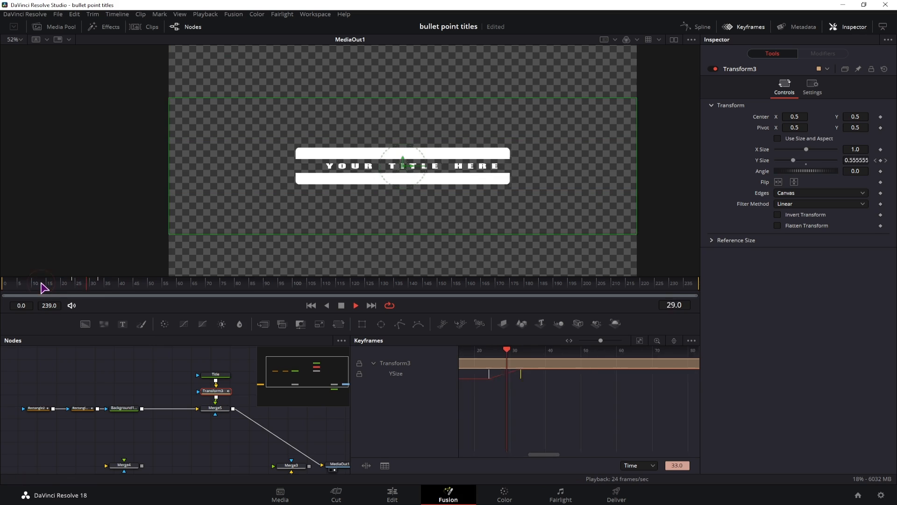
key("space")
key("space")
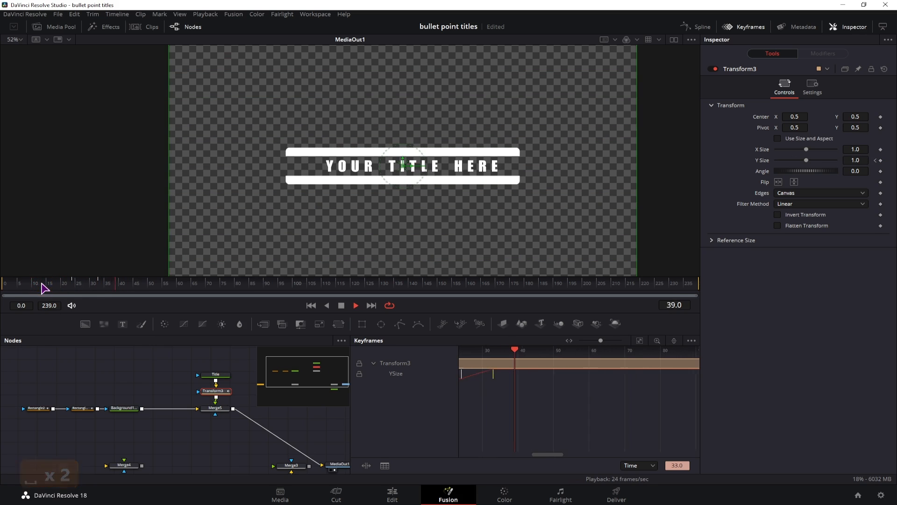
key("space")
Add an overshoot to the title's vertical scaling by setting Transform3's Y Size to 1.2 at frame 30
left_click_drag(41, 286, 94, 292)
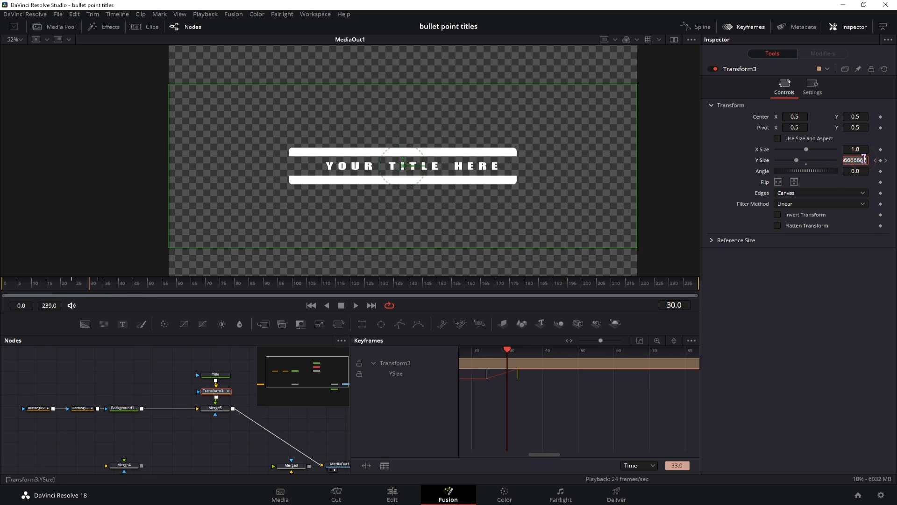
type("1.2")
left_click(800, 303)
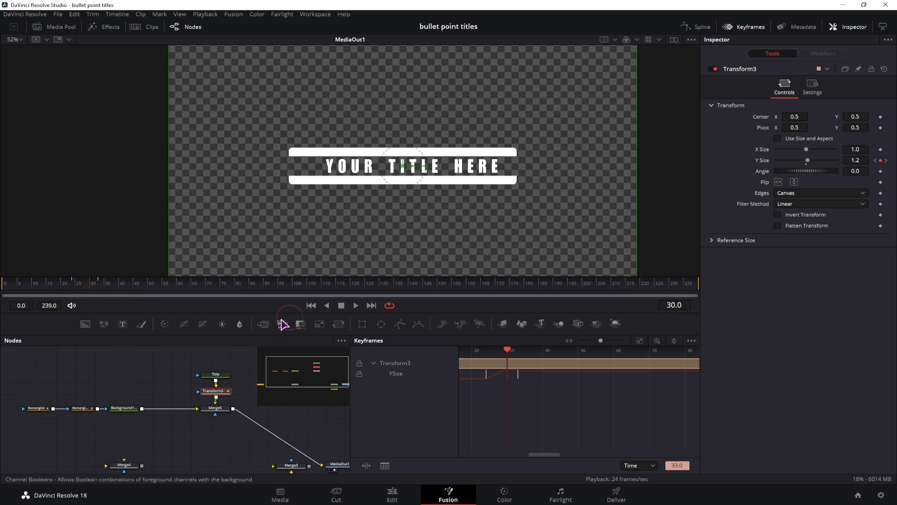
Preview the title reveal with its overshoot and close the Keyframes editor
left_click(47, 284)
left_click(108, 379)
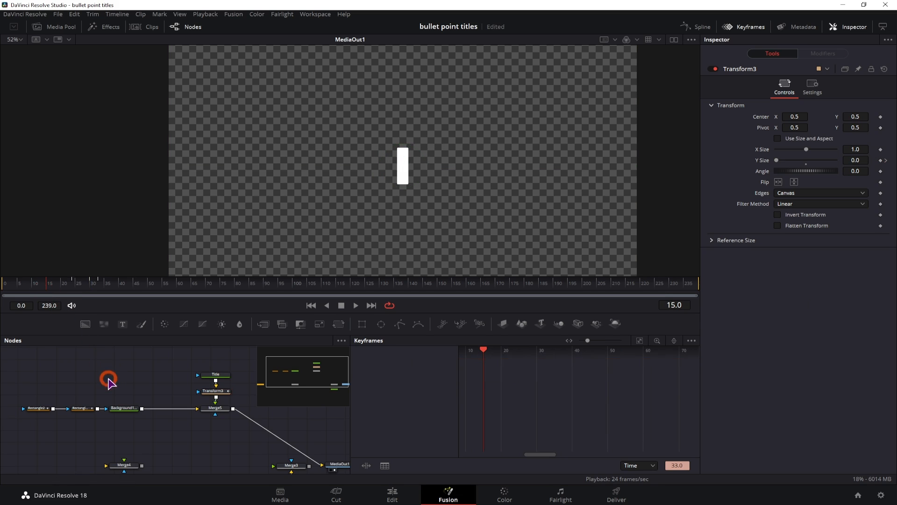
key("space")
left_click(25, 282)
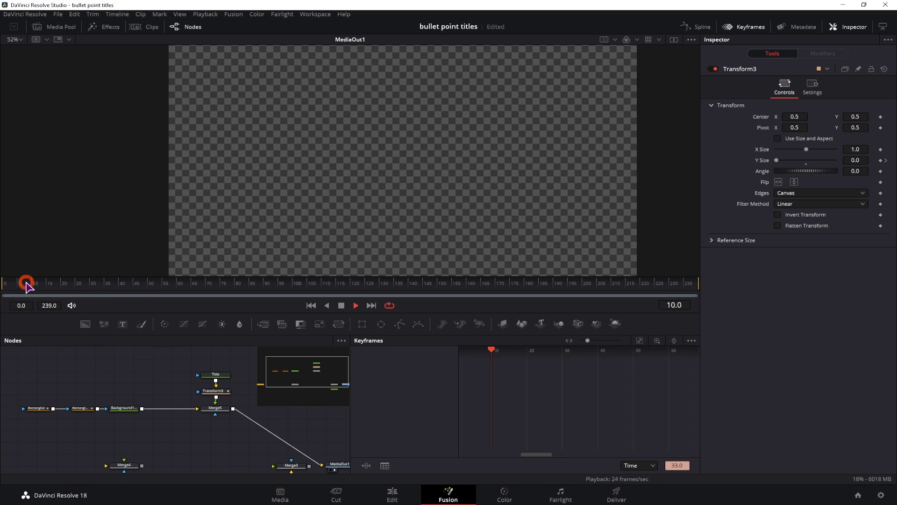
left_click(37, 283)
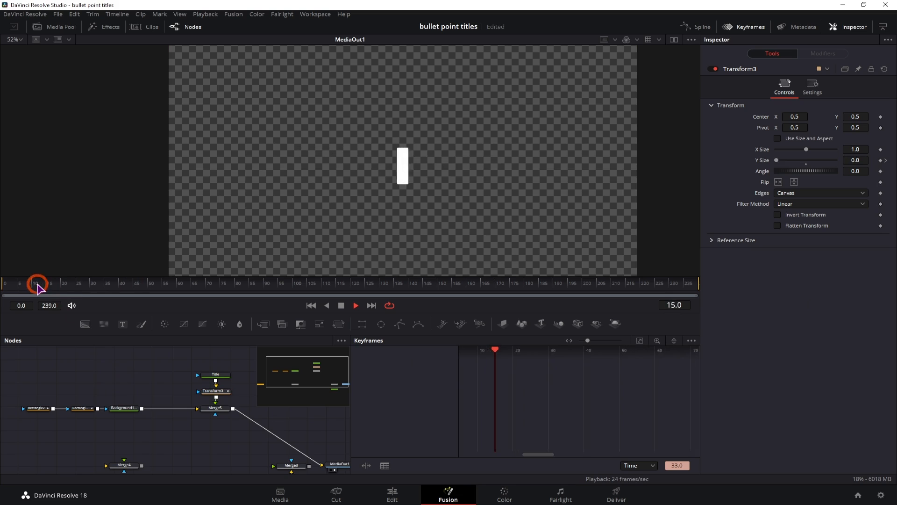
key("space")
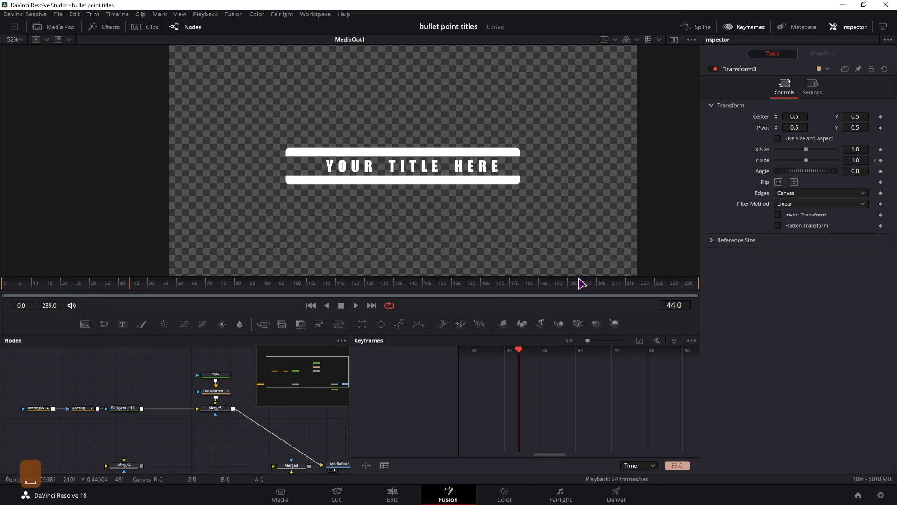
left_click(747, 30)
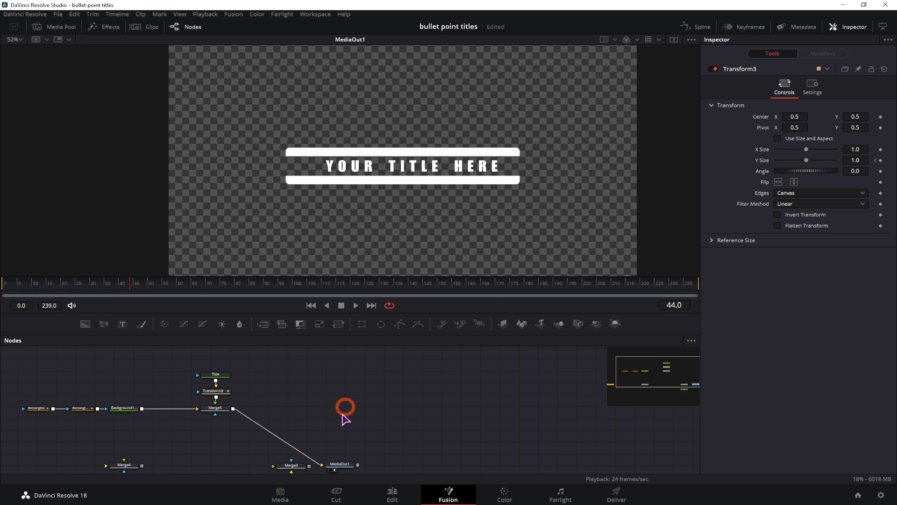
Expand Group1, copy its DropShadow1 node and paste the copy outside the group near the title nodes
left_click_drag(349, 425, 353, 424)
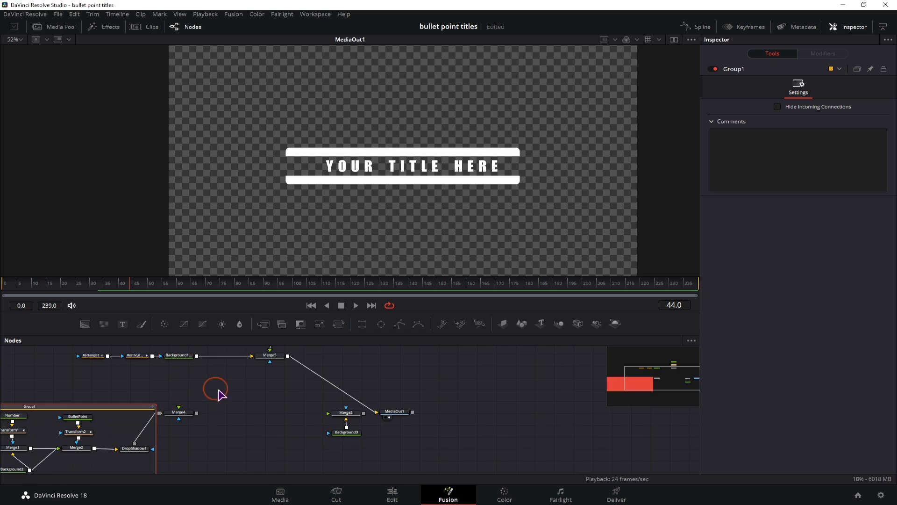
left_click_drag(222, 395, 236, 395)
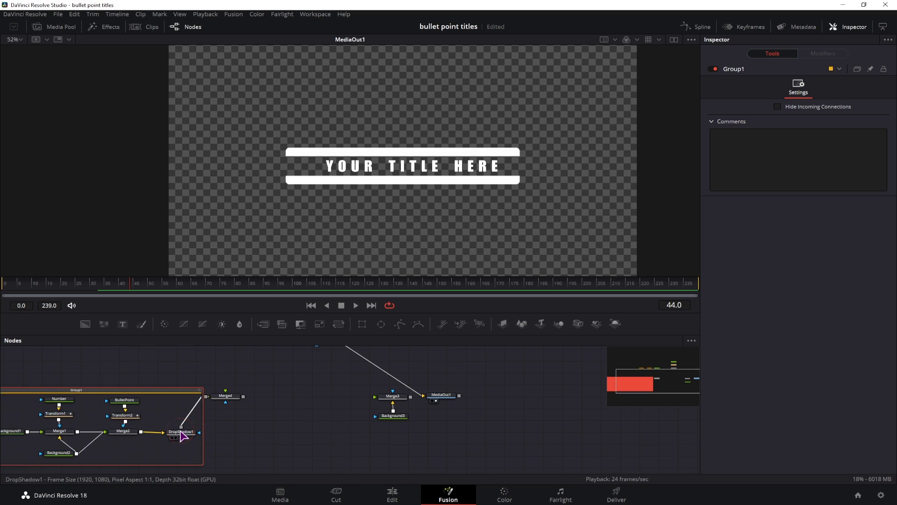
left_click(181, 432)
key("ctrl+c")
left_click(296, 402)
key("ctrl+v")
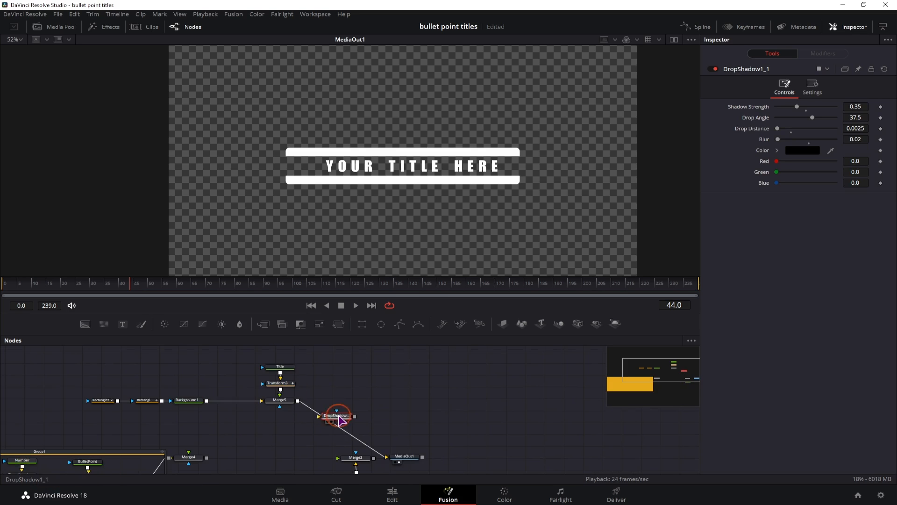
Insert the pasted drop shadow between Merge5 and MediaOut1 and move MediaOut1 further along the node chain
left_click_drag(339, 416, 328, 420)
left_click_drag(380, 451, 383, 417)
left_click_drag(390, 368, 374, 385)
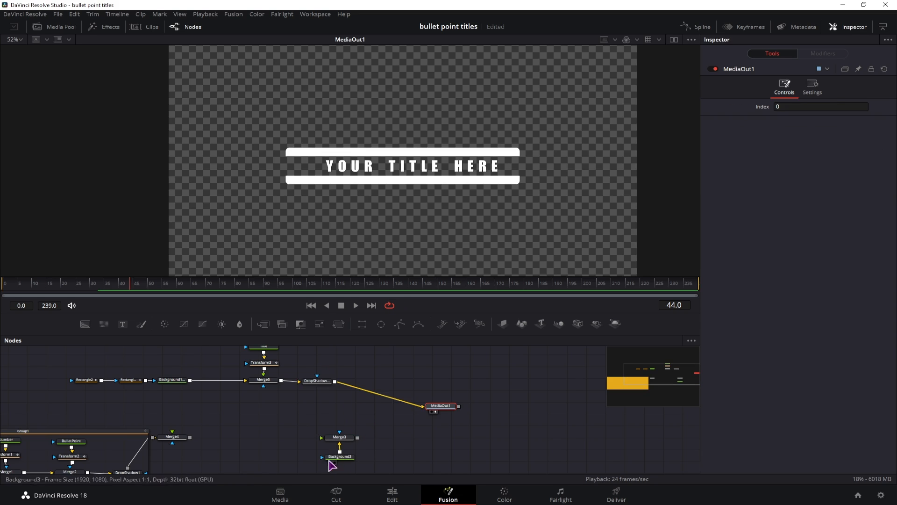
Delete the unused Merge3 and Background3 nodes and group all the title nodes, from Rectangle2 through the drop shadow
left_click_drag(376, 461, 107, 372)
key("BackSpace")
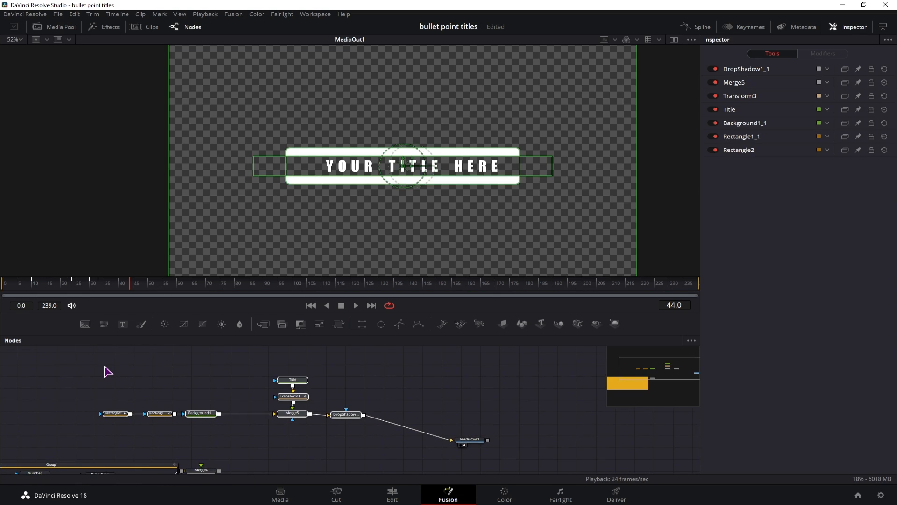
key("ctrl")
key("ctrl+g")
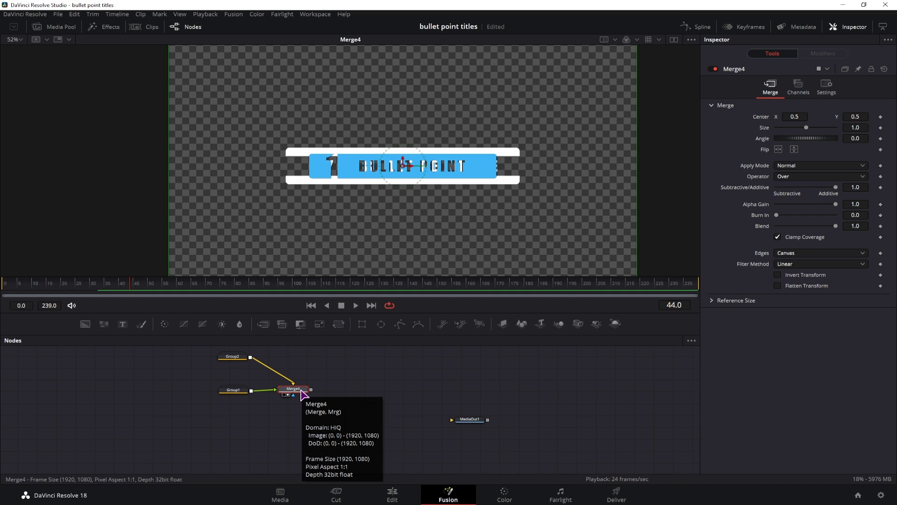
Move the first bullet point below the title, and merge Group1_1 over Merge4 with its center lowered to Y about 0.29
left_click_drag(410, 165, 387, 211)
left_click_drag(247, 419, 312, 389)
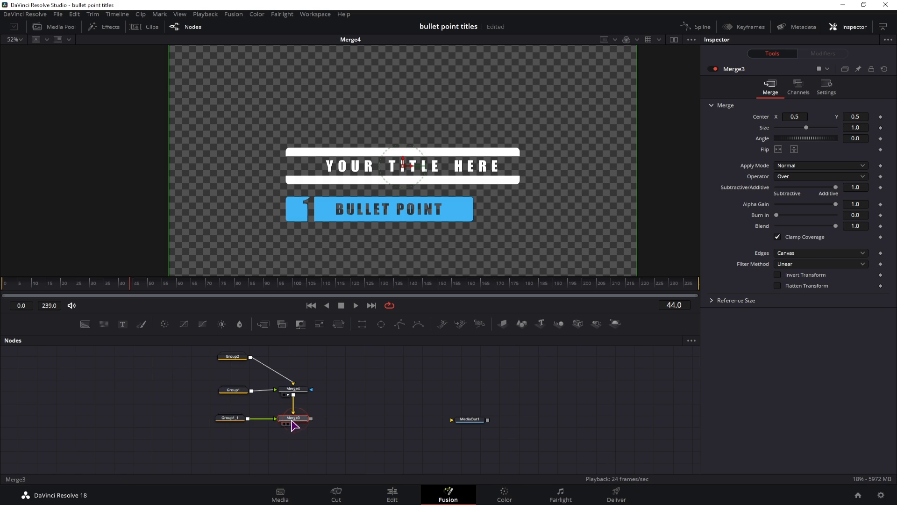
left_click_drag(403, 164, 403, 216)
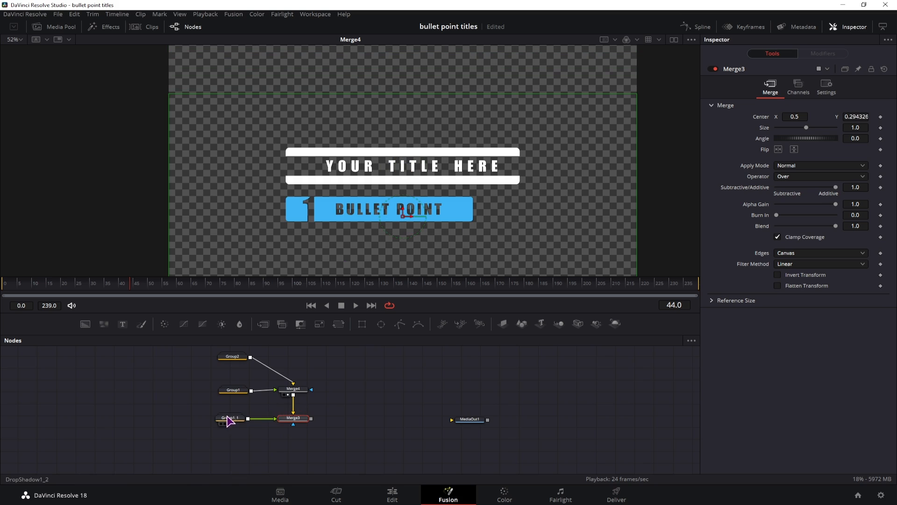
View Merge3 and lower its center to Y about 0.19, aligning the second bullet point beneath the first
key("2")
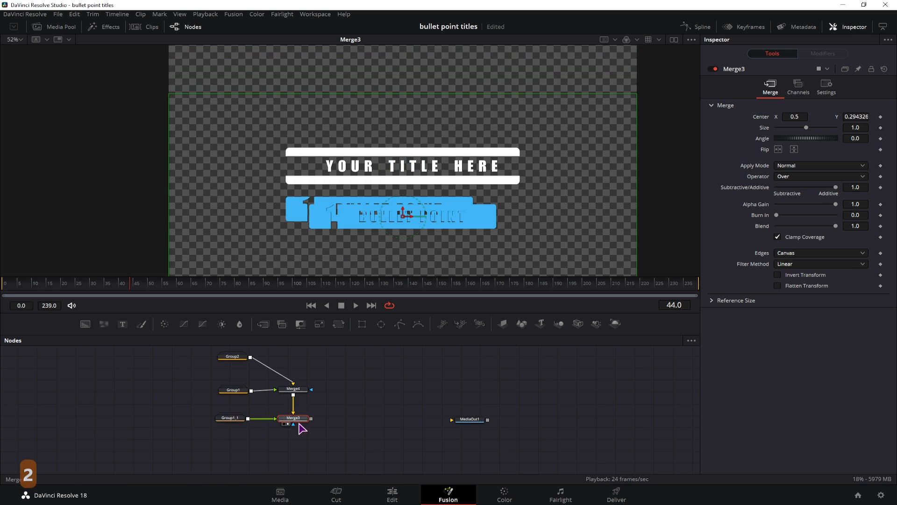
left_click_drag(402, 214, 405, 240)
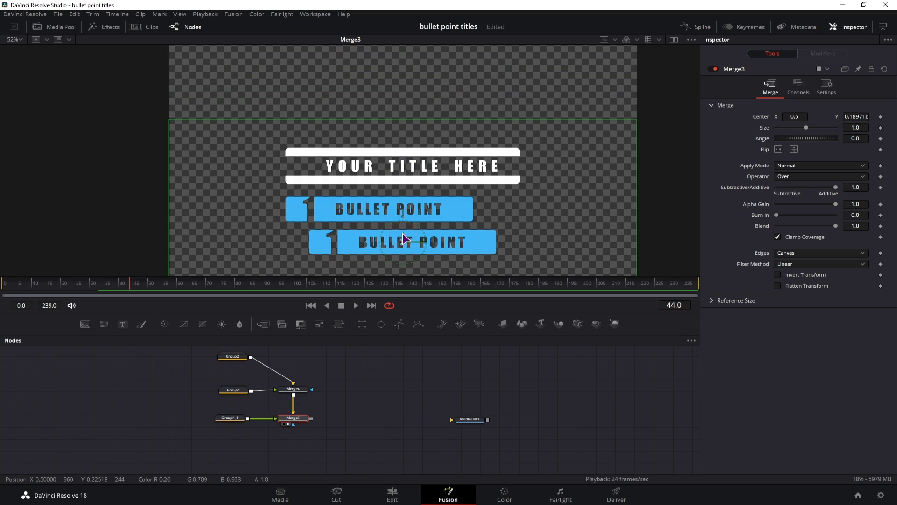
left_click(230, 417)
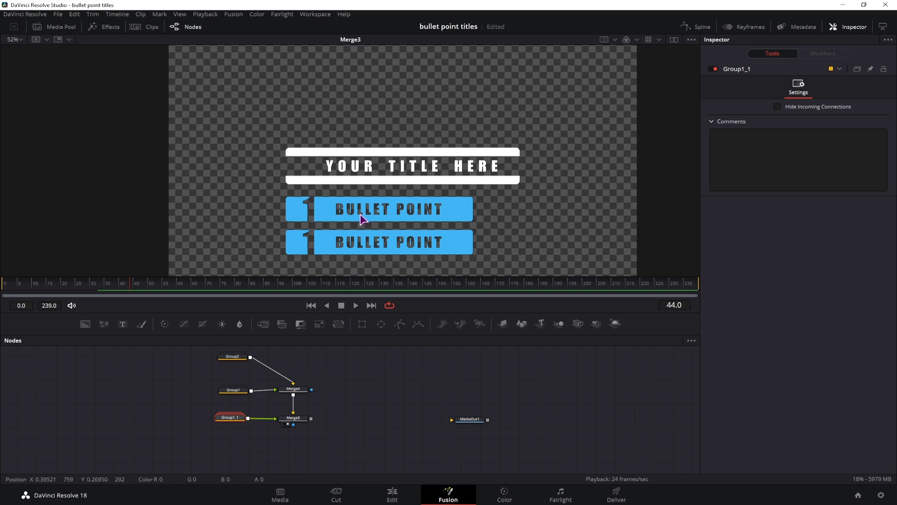
Expand Group1_1, examine its Number_1 and DropShadow1_2 nodes and the shadow's settings, and collapse the group
left_click(244, 418)
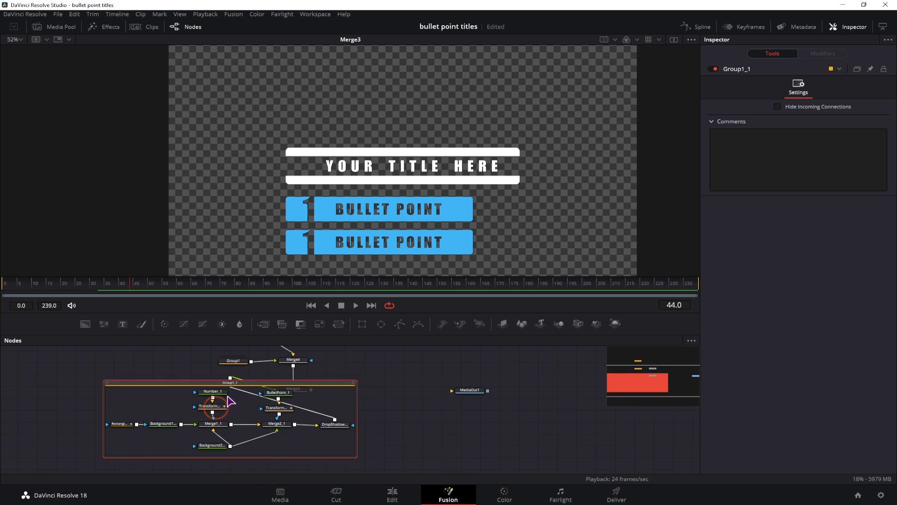
left_click_drag(237, 383, 155, 402)
left_click_drag(302, 420, 341, 419)
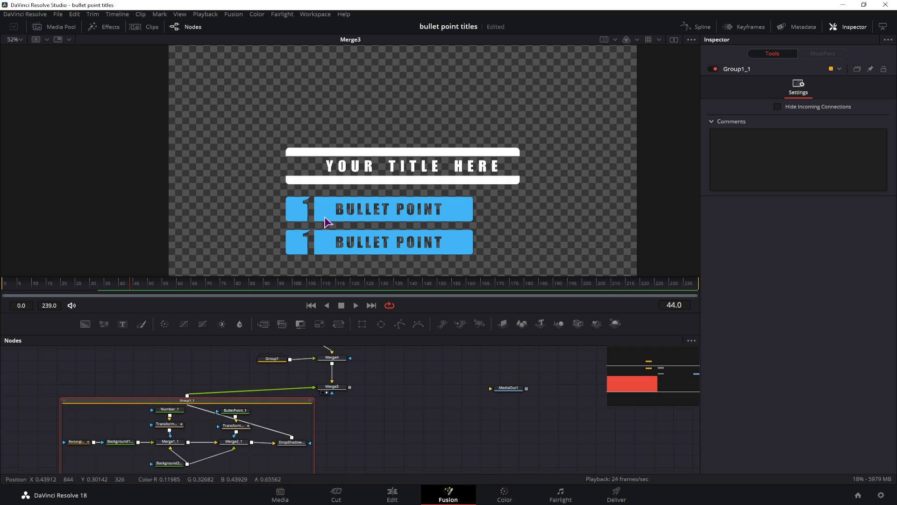
left_click(170, 410)
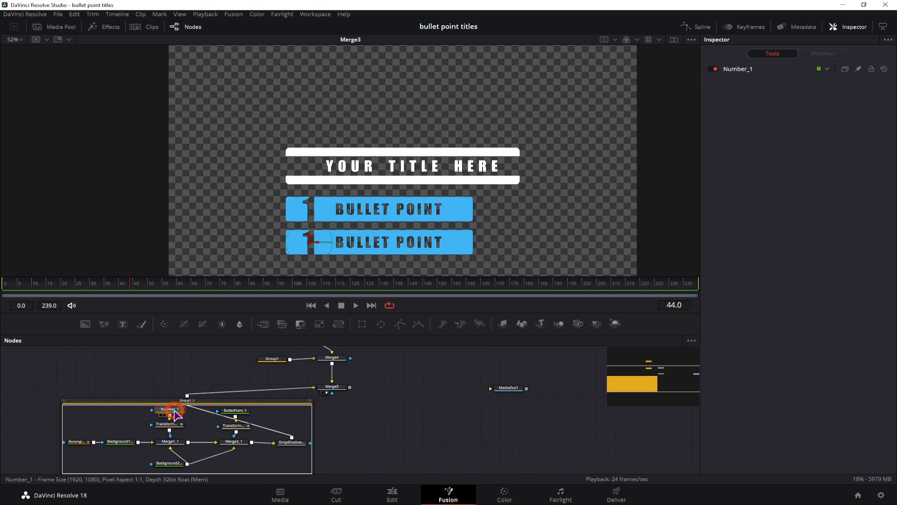
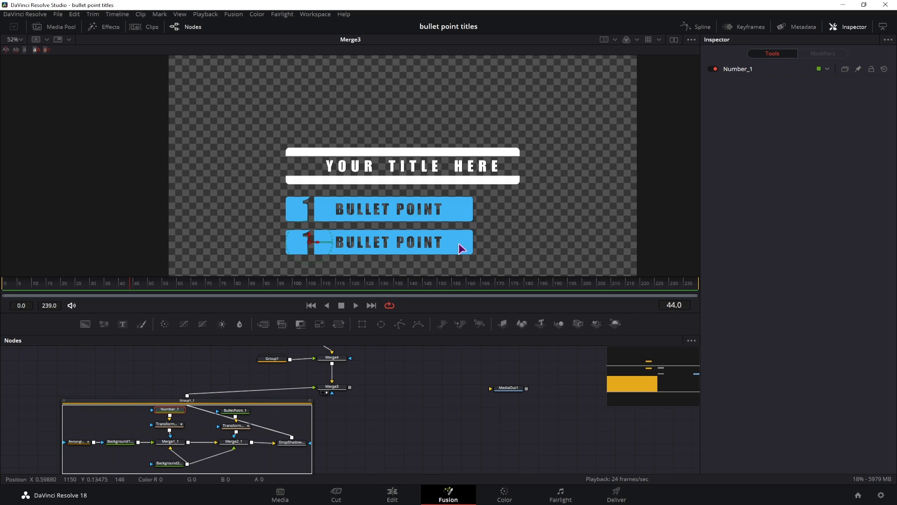
left_click(292, 442)
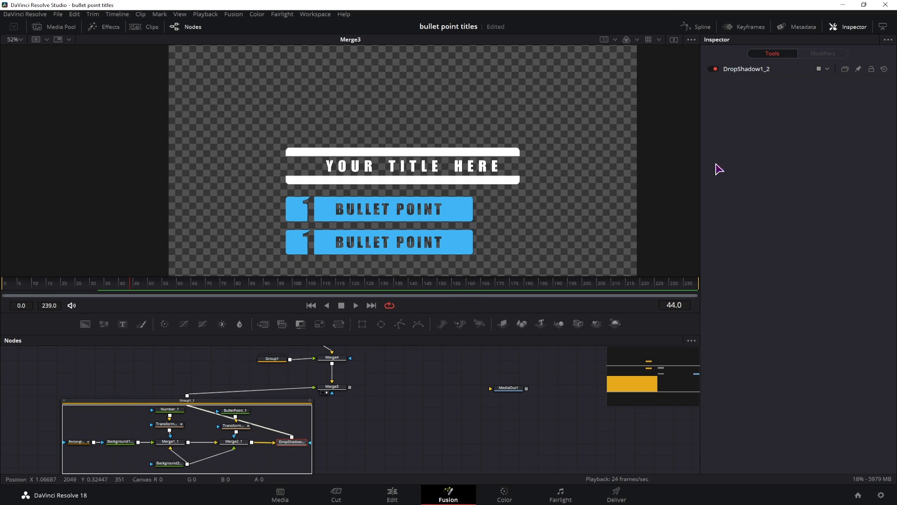
left_click(757, 70)
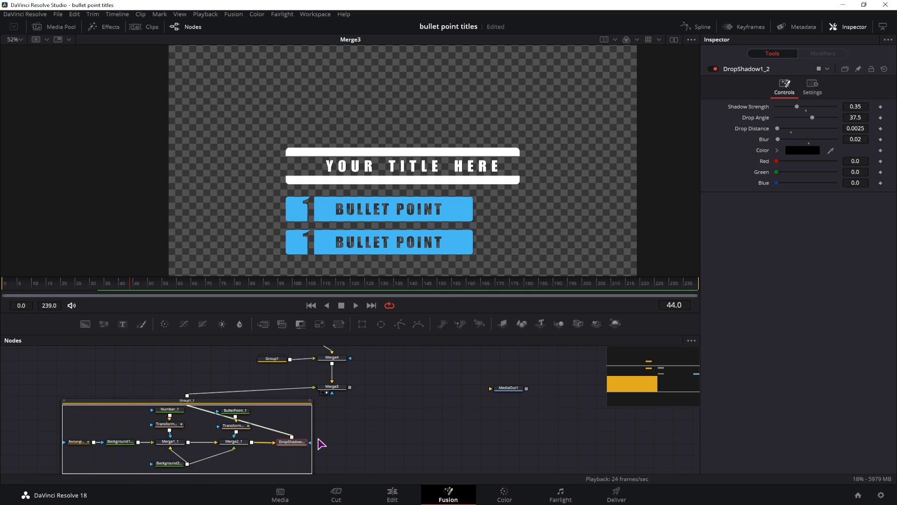
left_click(64, 401)
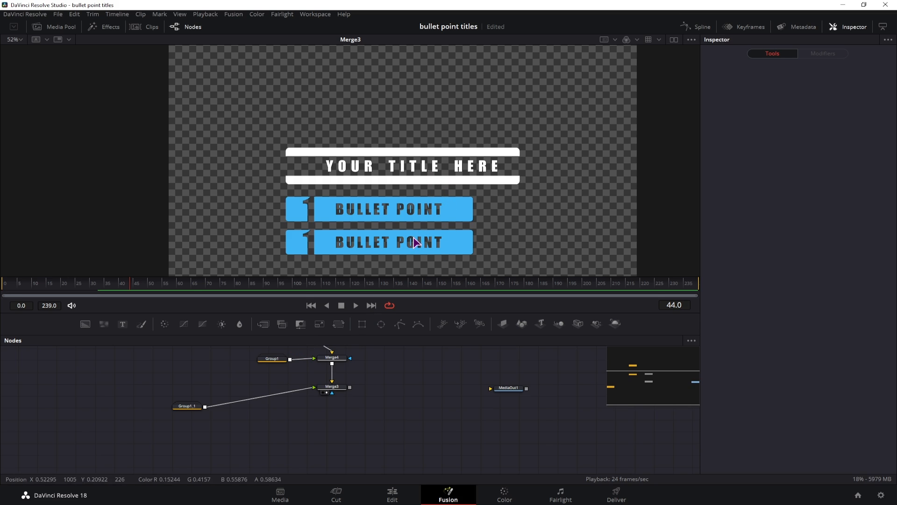
Delete Group1_1 together with Merge3, leaving Group1 and Group2 joined at Merge4, and nudge Merge4 slightly
left_click_drag(347, 429, 177, 388)
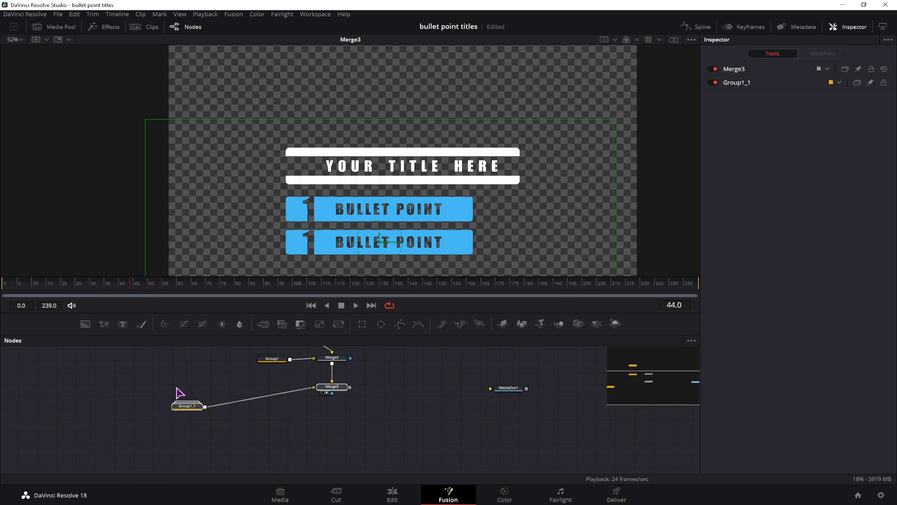
key("Delete")
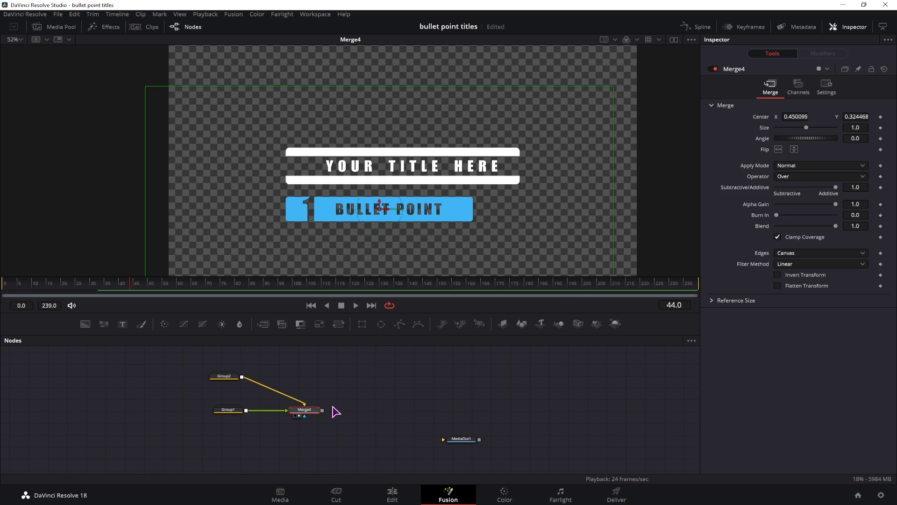
left_click_drag(315, 412, 318, 412)
left_click(360, 408)
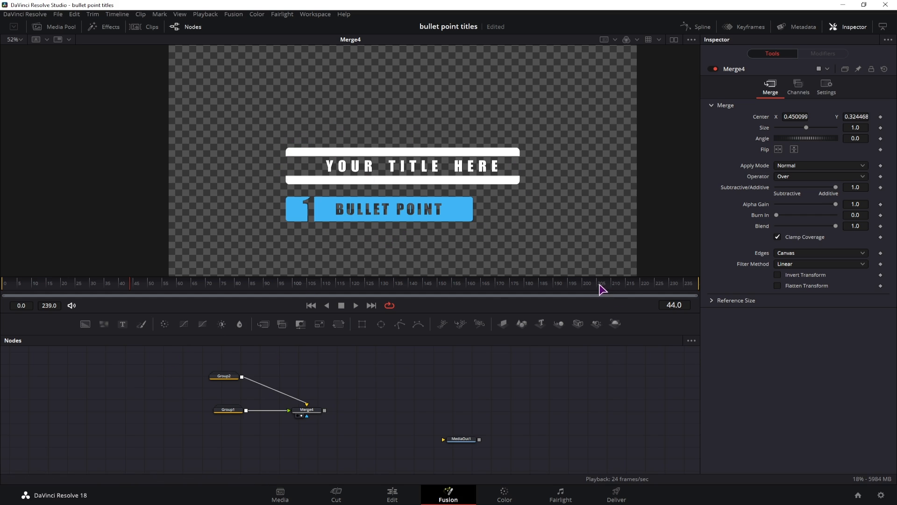
Scrub to the end of the composition, and play the closing animation of the Video 2 title clip on the Edit page
left_click_drag(600, 287, 695, 290)
left_click(393, 495)
left_click_drag(519, 401, 525, 402)
key("space")
key("space")
key("space")
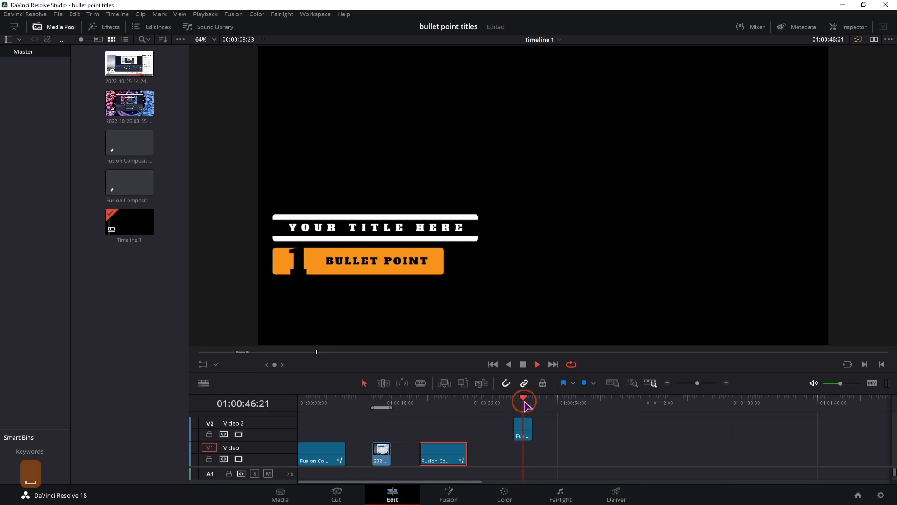
key("space")
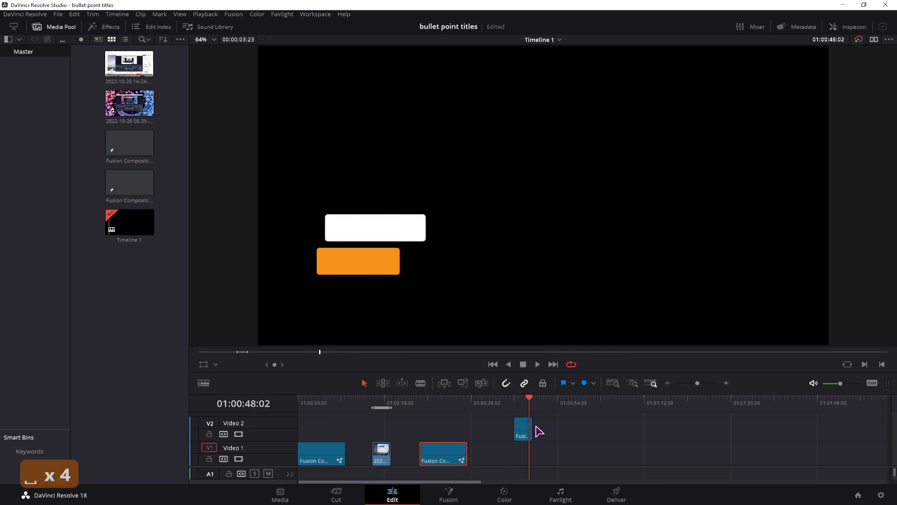
Lengthen the title clip on Video 2 to about the 01:01:00 mark and play its closing animation
left_click_drag(532, 431, 589, 426)
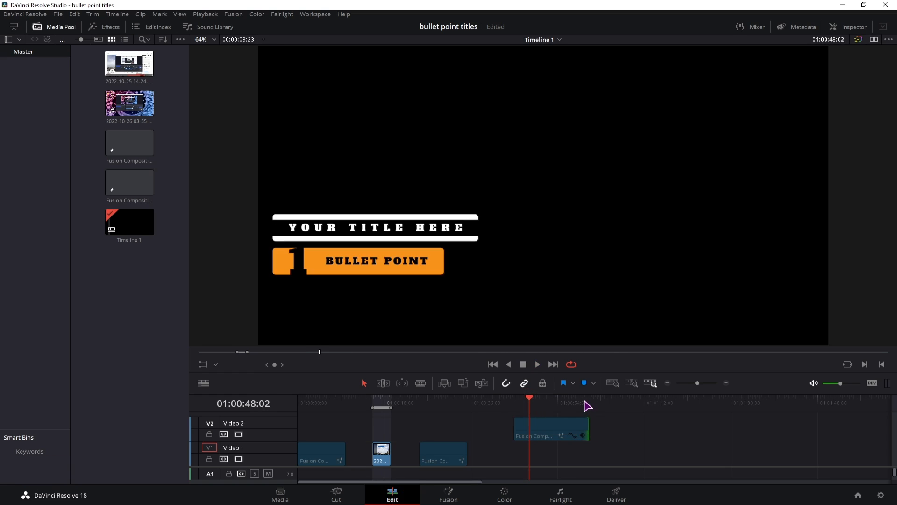
left_click(579, 399)
key("space")
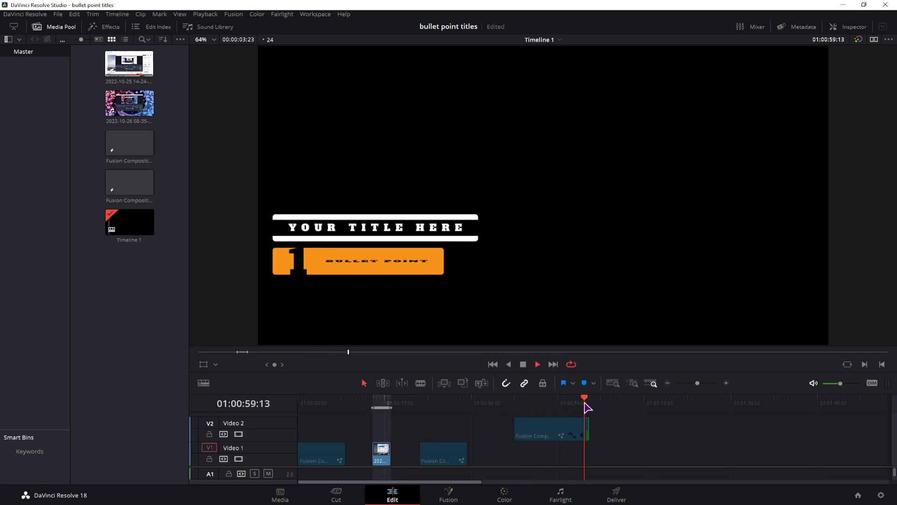
key("space")
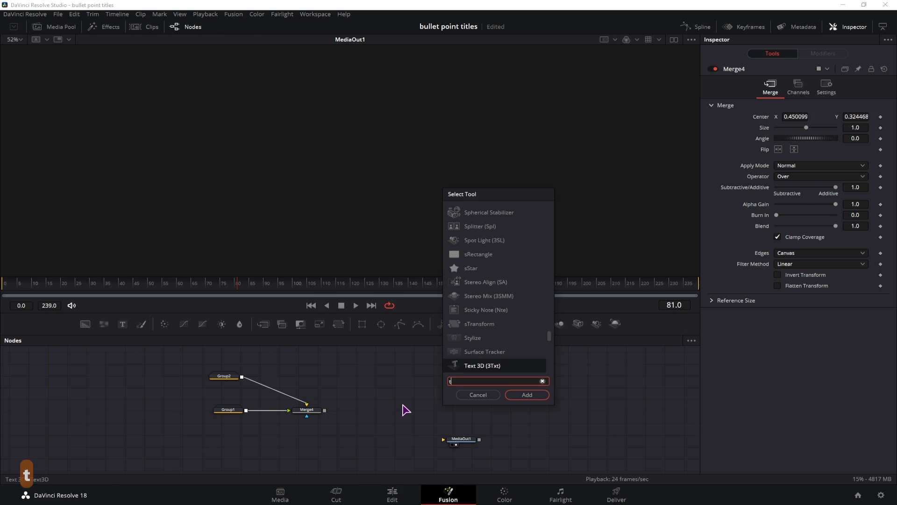
Add a TimeSpeed node and a Dissolve node to the Fusion composition between Merge4 and MediaOut1
type("ime")
key("Down")
key("Down")
key("Down")
key("Return")
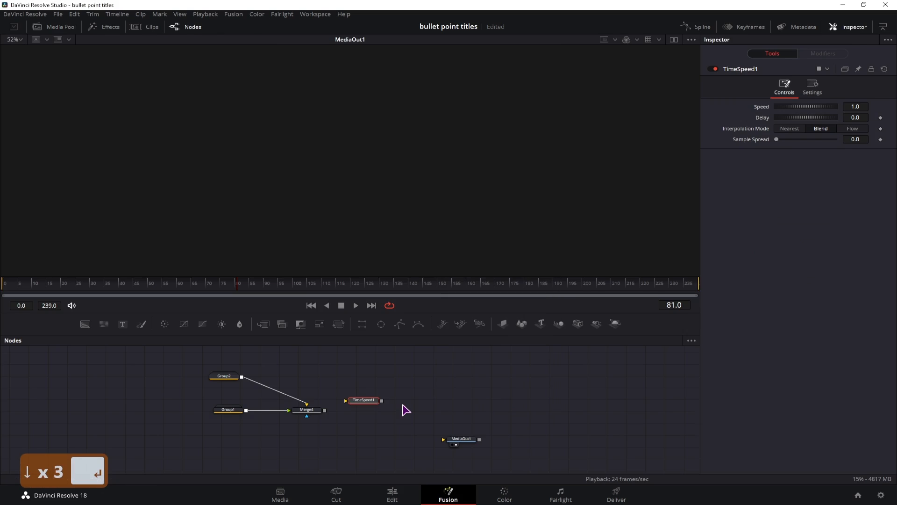
key("ctrl+space")
type("dissolve")
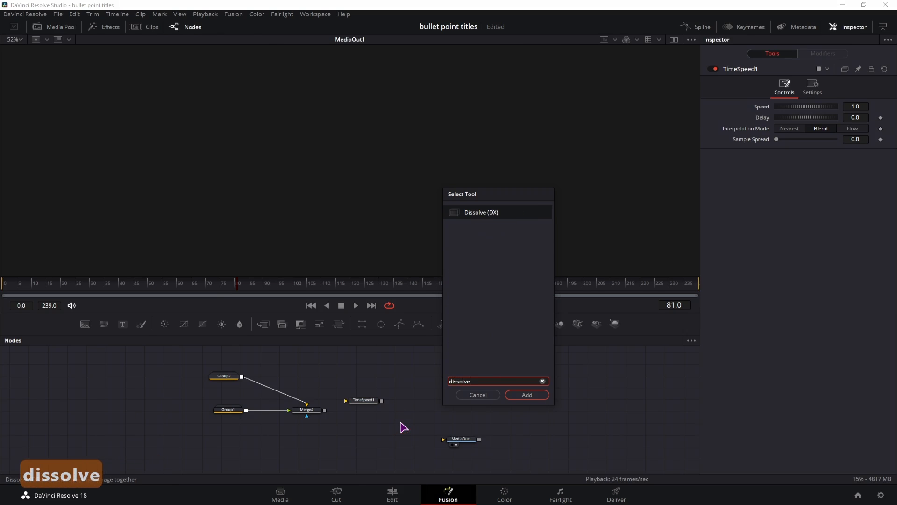
key("Return")
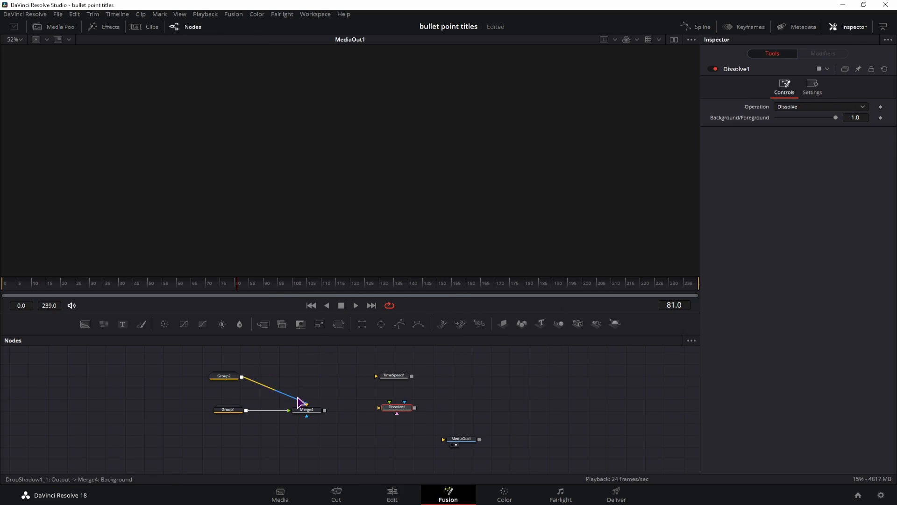
Feed Merge4 into TimeSpeed1 and Dissolve1's background, TimeSpeed1 into Dissolve1's foreground, and Dissolve1 into MediaOut1
left_click_drag(304, 401, 379, 408)
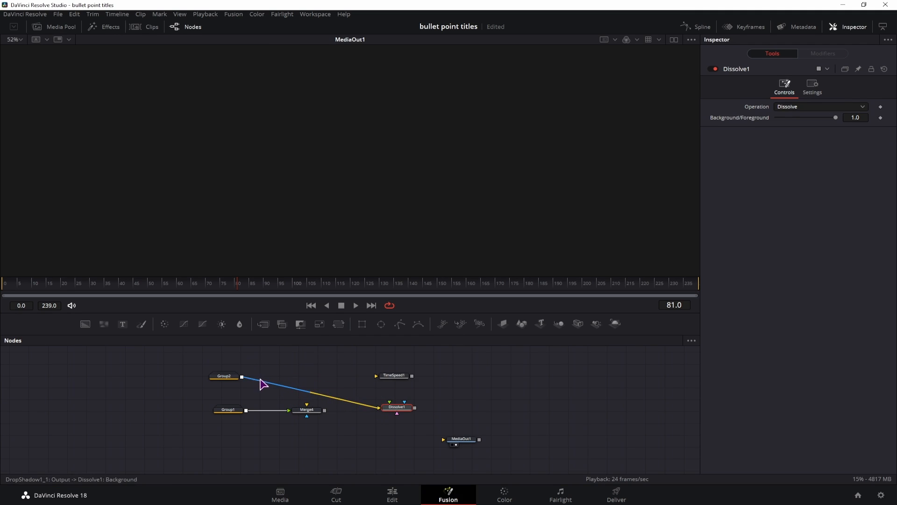
left_click_drag(241, 377, 445, 442)
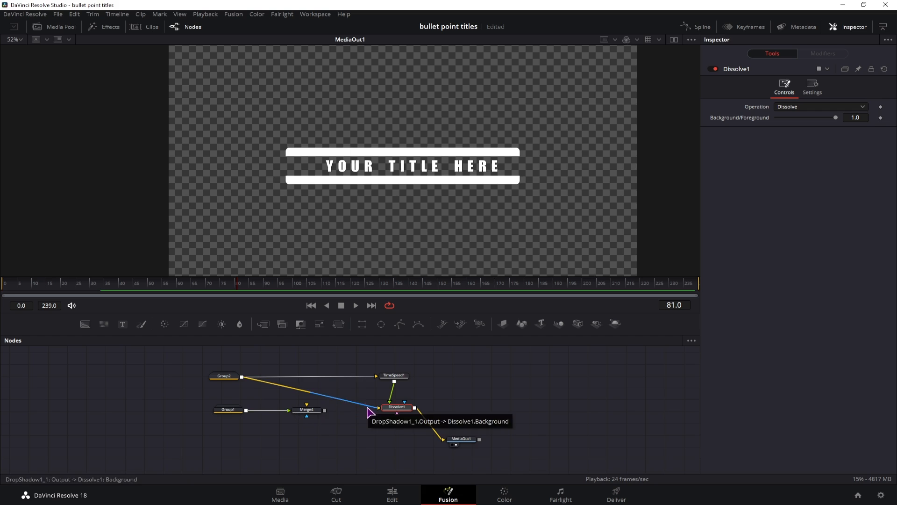
left_click_drag(372, 406, 382, 377)
Set TimeSpeed1's speed to -1.0 and scrub the end and start of the composition to check the reversed animation
left_click(384, 376)
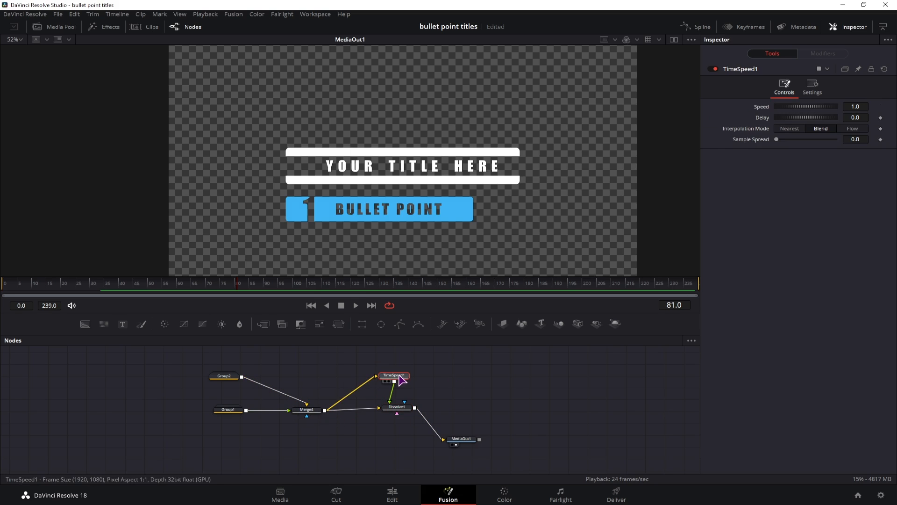
left_click(849, 106)
left_click(858, 187)
type("-")
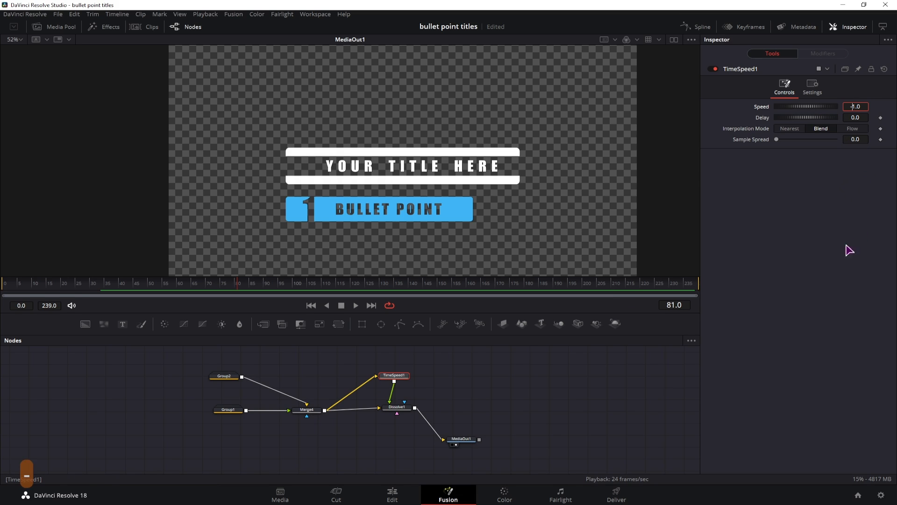
left_click(801, 261)
left_click(602, 285)
left_click_drag(603, 286, 654, 288)
left_click_drag(35, 286, 106, 292)
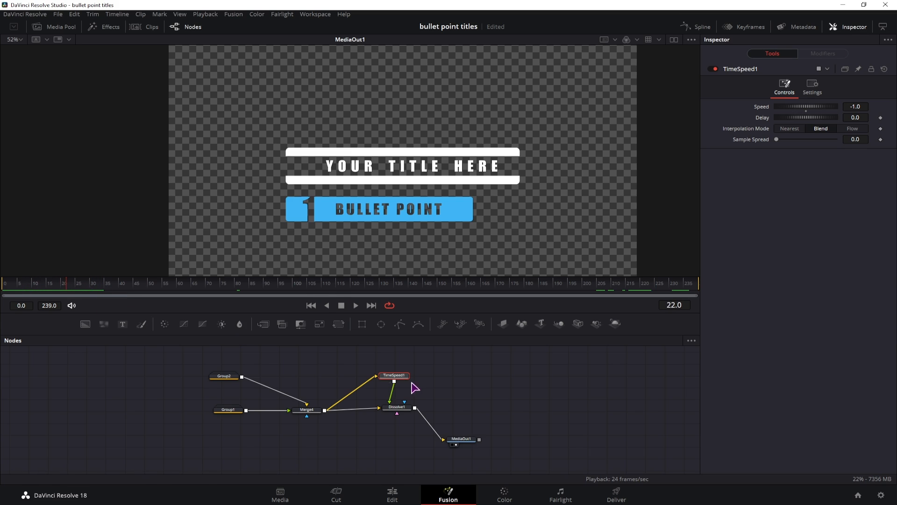
Compare Dissolve1's Background/Foreground at 0.0 and 1.0 by scrubbing the start and end of the composition with each value
left_click(398, 408)
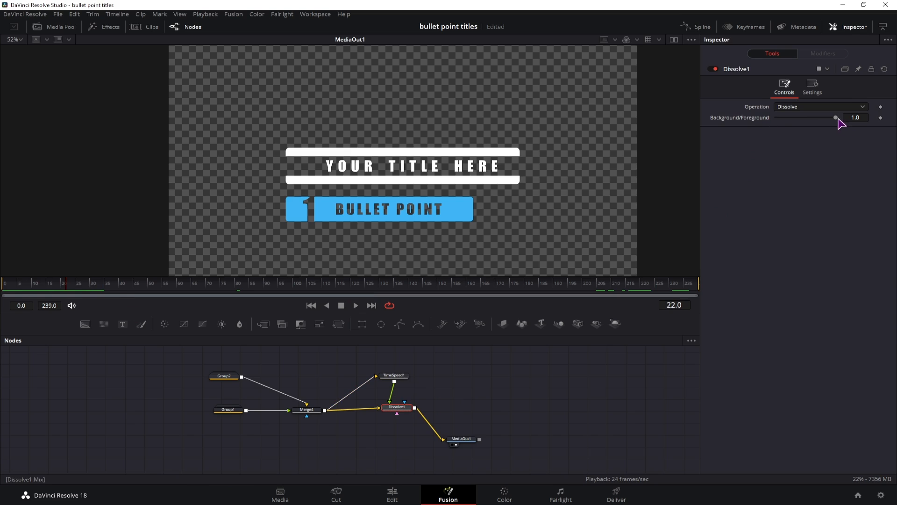
left_click_drag(838, 119, 751, 129)
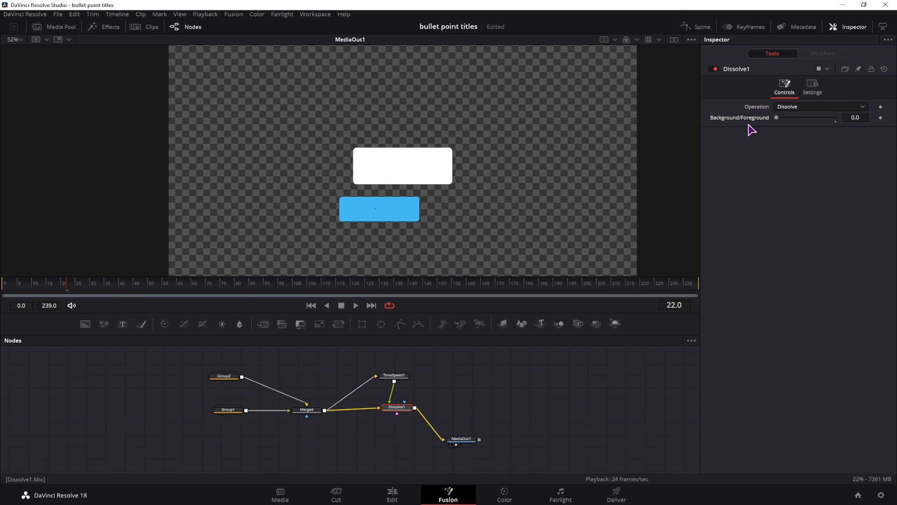
left_click(20, 286)
left_click_drag(20, 288, 101, 289)
left_click_drag(631, 285, 699, 286)
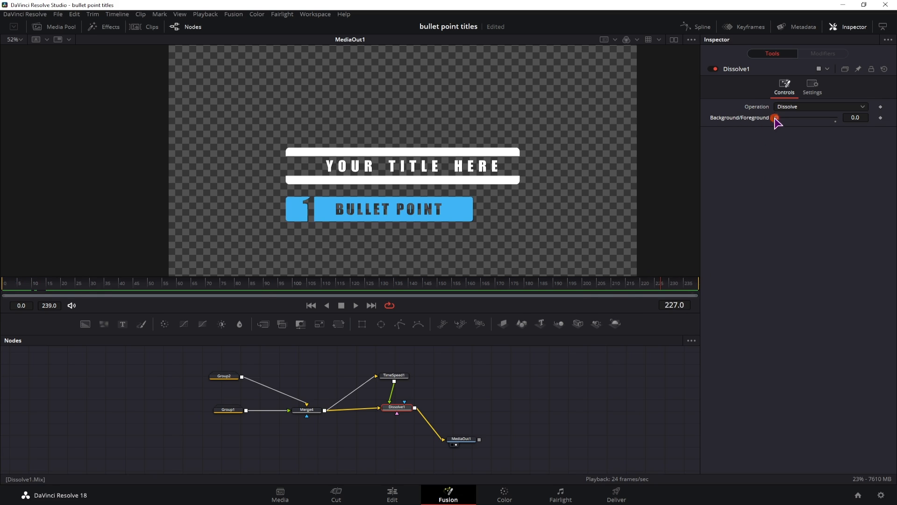
left_click_drag(777, 118, 873, 121)
left_click_drag(653, 286, 664, 290)
left_click_drag(106, 291, 32, 292)
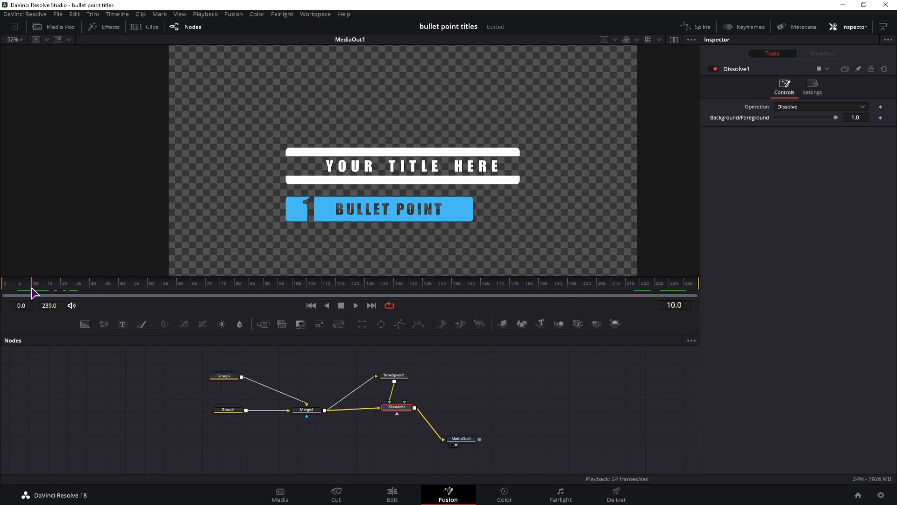
Set Dissolve1's Background/Foreground to 0 and open an expression for that parameter
left_click(866, 117)
type("0")
key("Return")
left_click(747, 136)
right_click(737, 119)
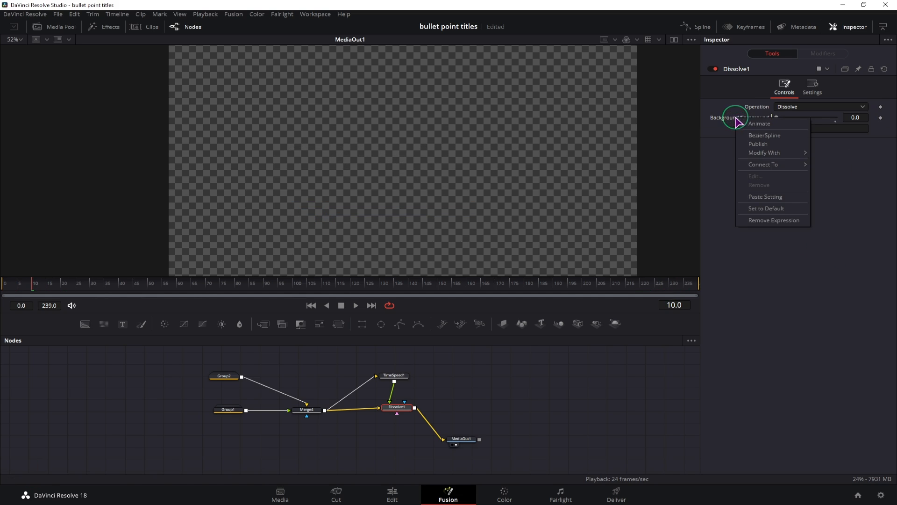
left_click(759, 220)
right_click(748, 120)
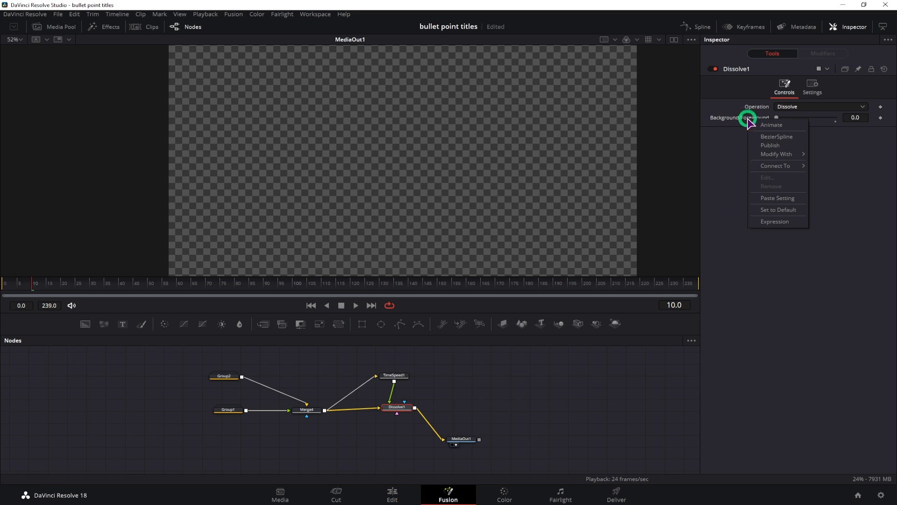
left_click(784, 223)
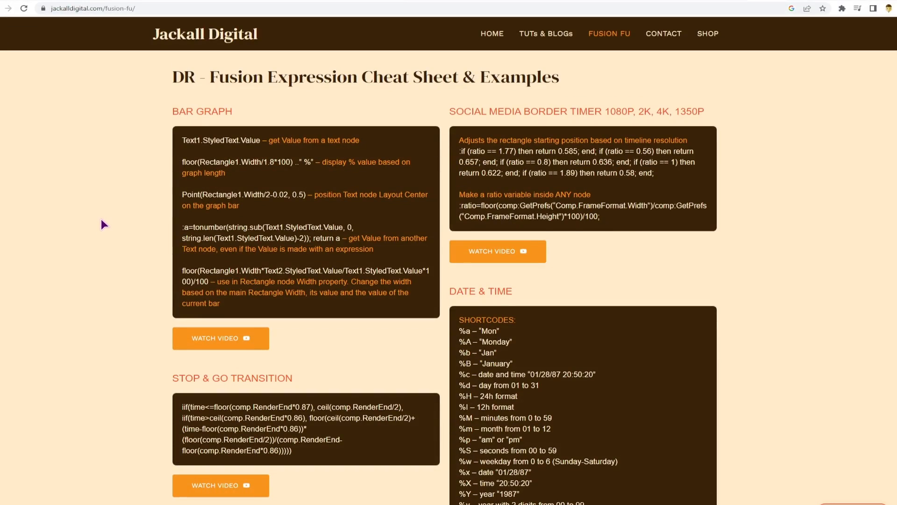
Copy iif(time<(comp.RenderEnd/2),1,0) from the web cheat sheet into Dissolve1's Background/Foreground expression and scrub both ends of the composition
scroll(102, 219, "down", 6)
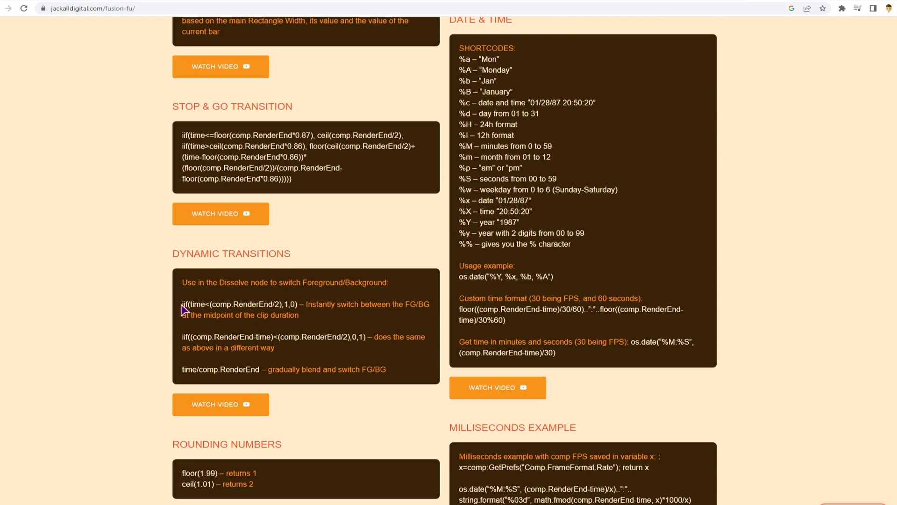
left_click_drag(183, 256, 275, 254)
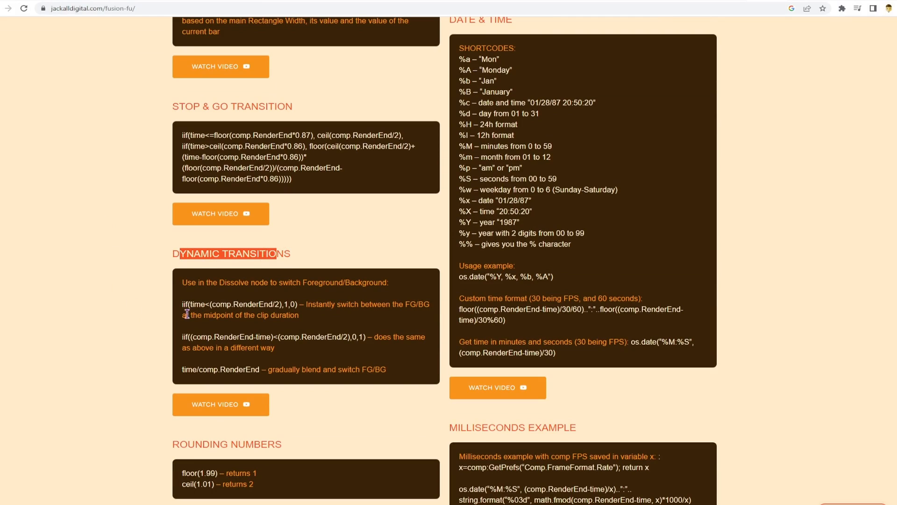
left_click_drag(183, 302, 298, 306)
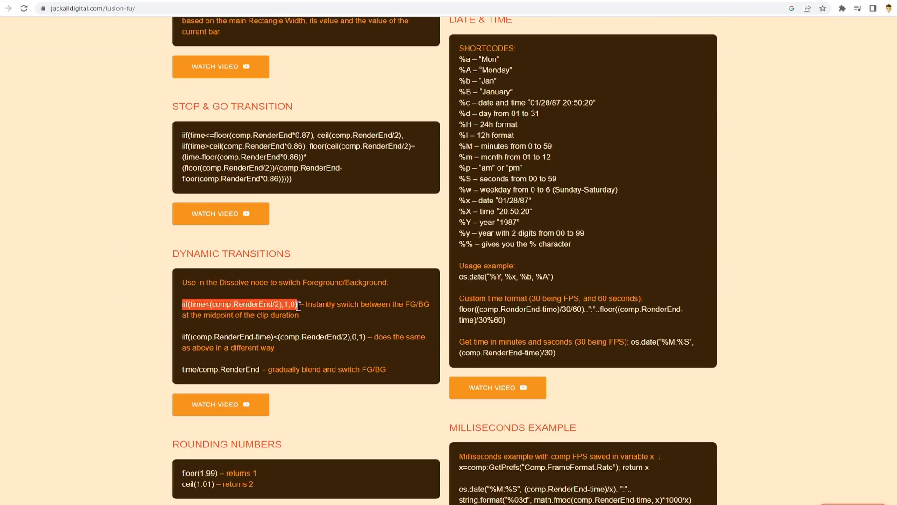
key("ctrl+c")
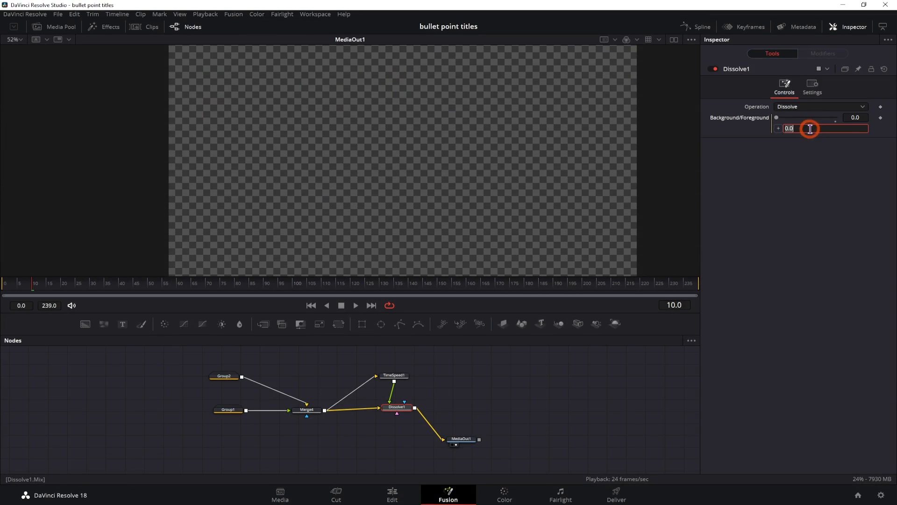
key("ctrl+v")
key("Return")
left_click_drag(14, 284, 68, 293)
left_click_drag(647, 283, 684, 290)
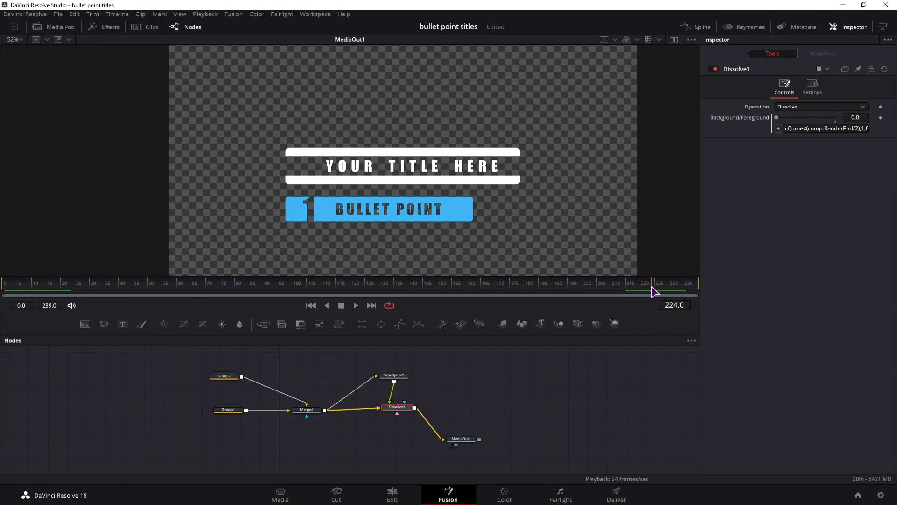
Swap Dissolve1's foreground and background inputs and scrub the start and end of the composition to check the animation
left_click(866, 128)
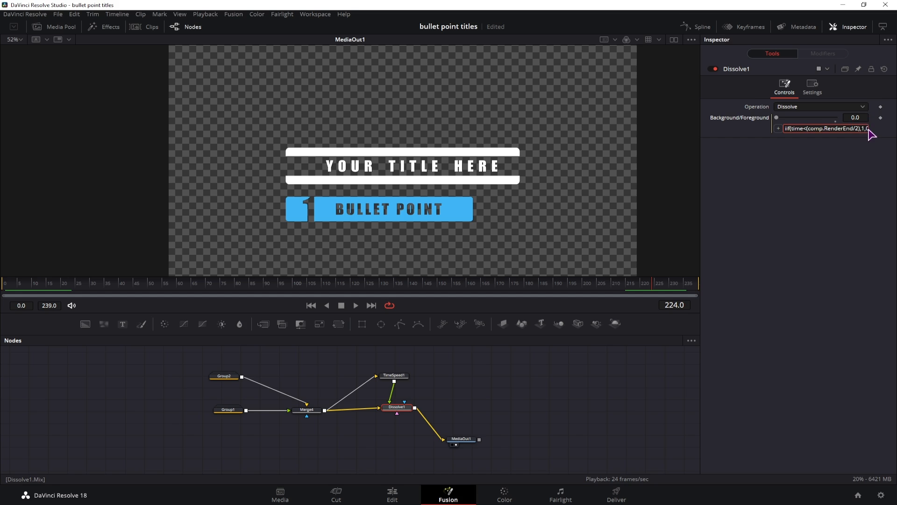
left_click(400, 409)
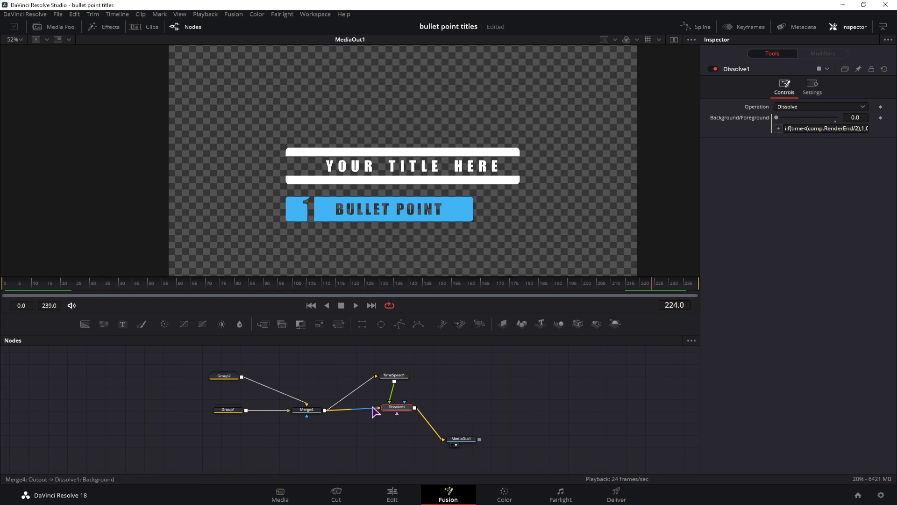
key("ctrl")
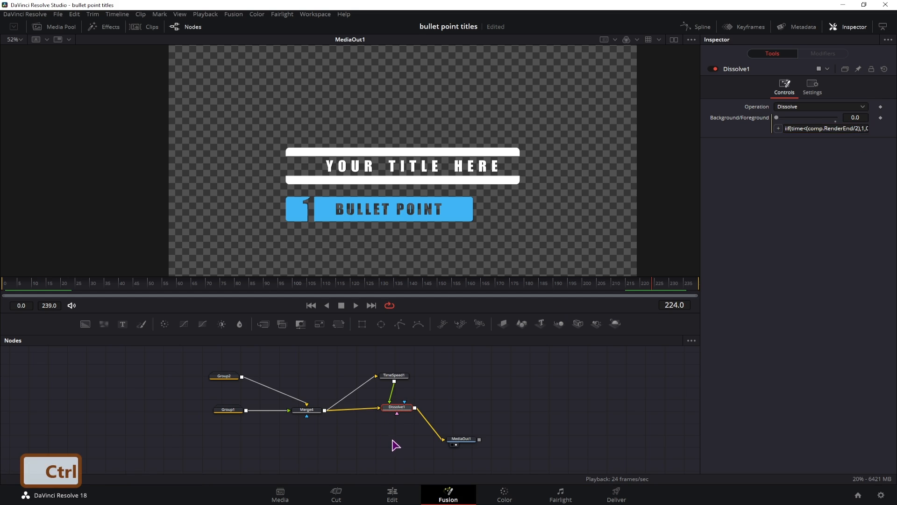
key("ctrl+t")
left_click_drag(21, 294, 102, 293)
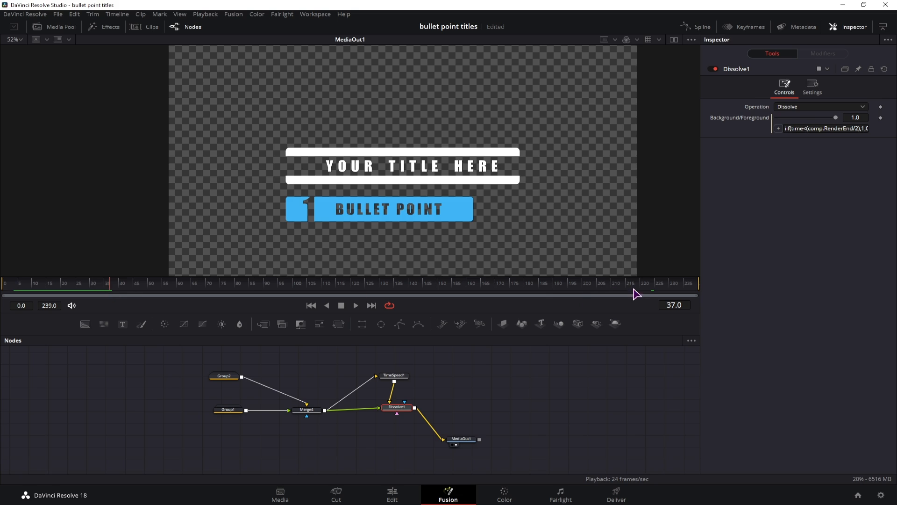
left_click_drag(636, 293, 611, 294)
Move MediaOut1 further away from Dissolve1 and ungroup both Group2 and Group1
left_click_drag(461, 439, 517, 415)
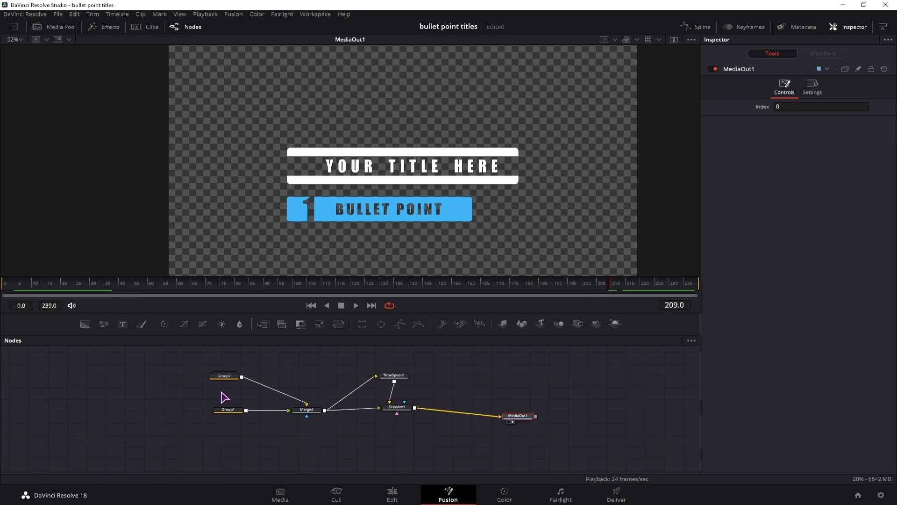
left_click(224, 376)
right_click(225, 376)
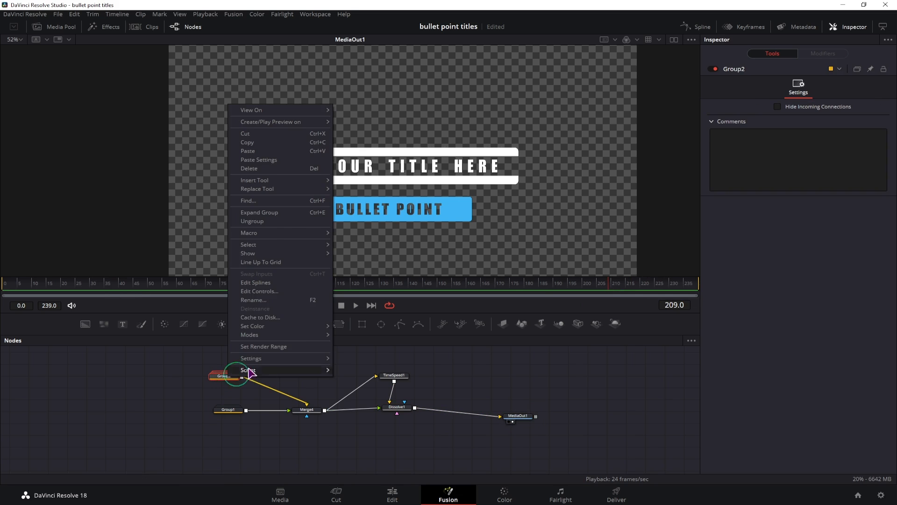
left_click(267, 221)
left_click(229, 410)
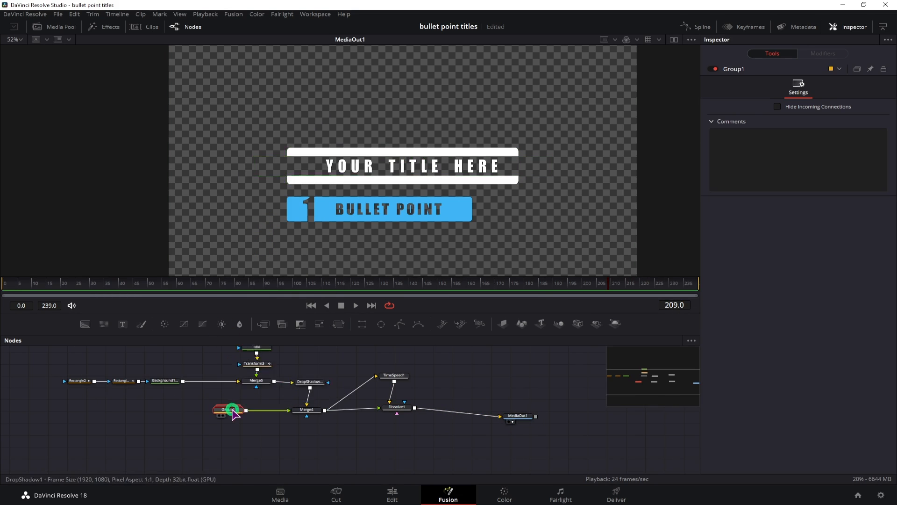
right_click(233, 412)
left_click(280, 256)
left_click(311, 435)
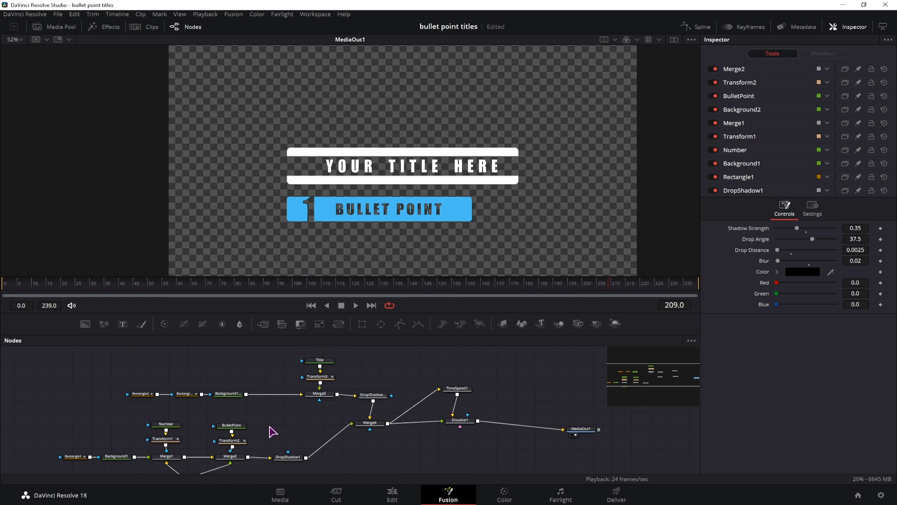
mouse_move(264, 446)
left_mouse_down()
mouse_move(268, 435)
mouse_move(277, 440)
left_mouse_up()
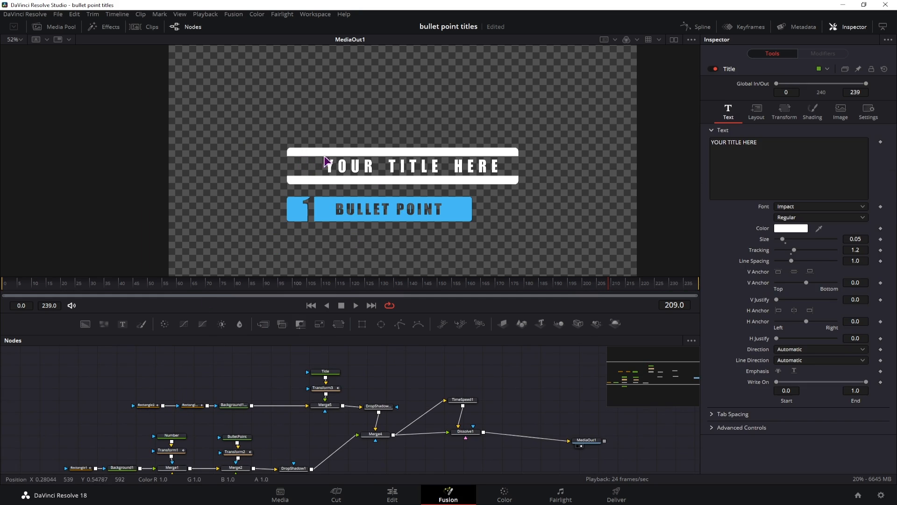
Select the customizable nodes in the order Background1_1, Title, DropShadow1_1, Background1, Number and BulletPoint
left_click(233, 405, "ctrl")
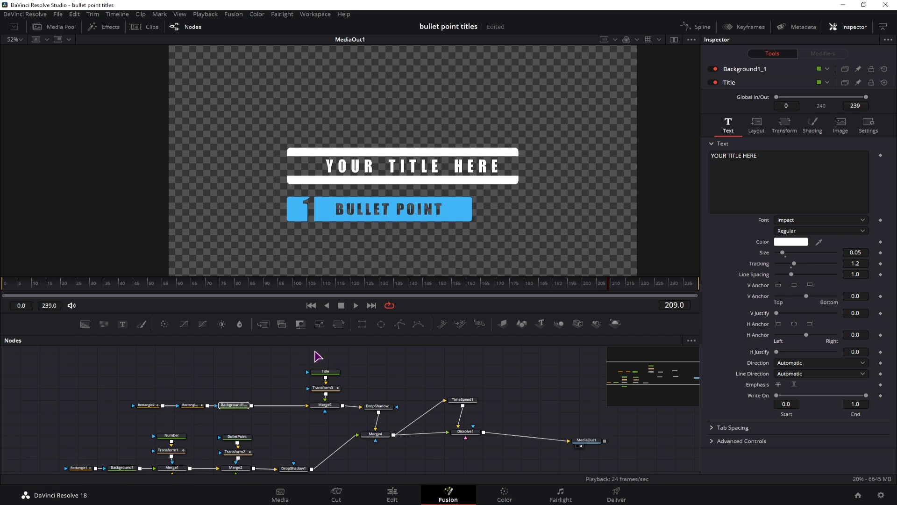
left_click(326, 372, "ctrl")
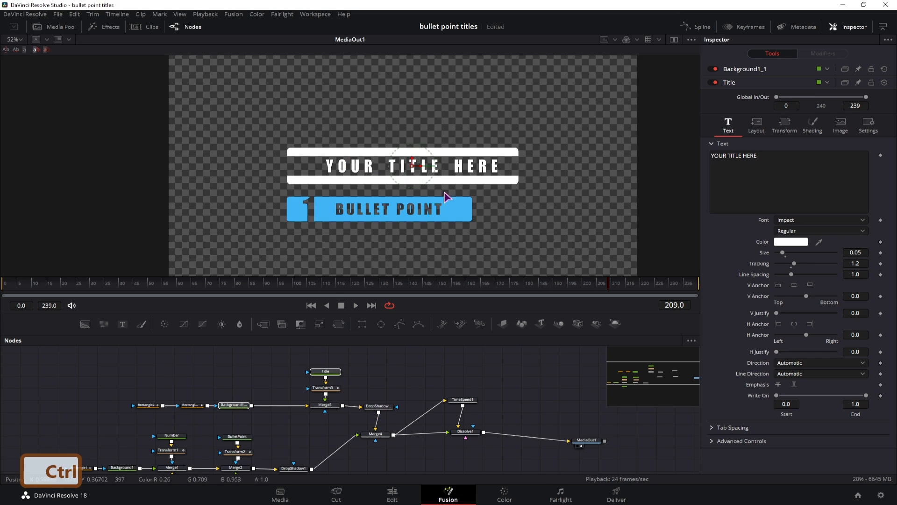
left_click(380, 406, "ctrl")
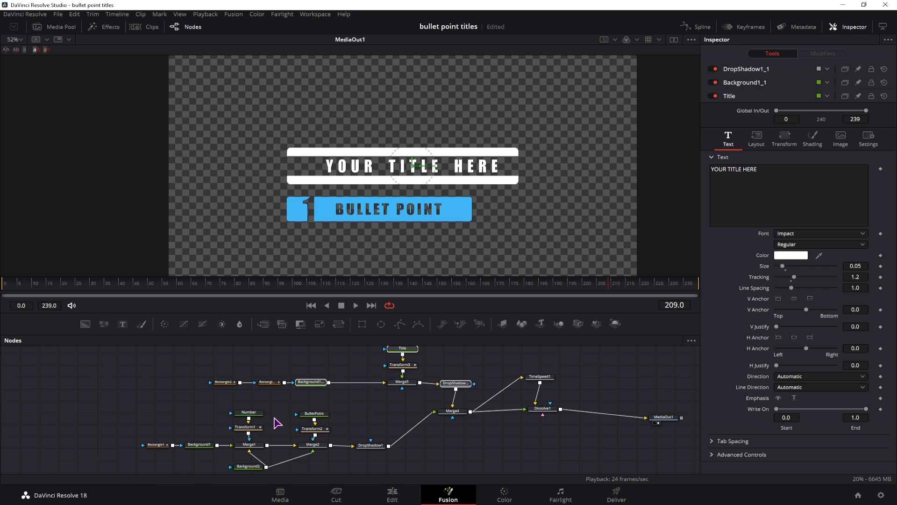
key("ctrl")
left_click(206, 446, "ctrl")
left_click(254, 413, "ctrl")
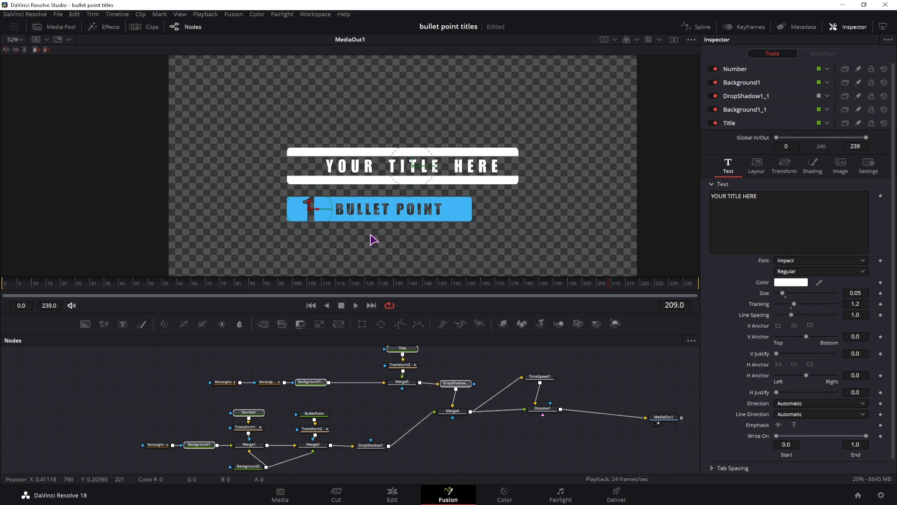
left_click(316, 414, "ctrl")
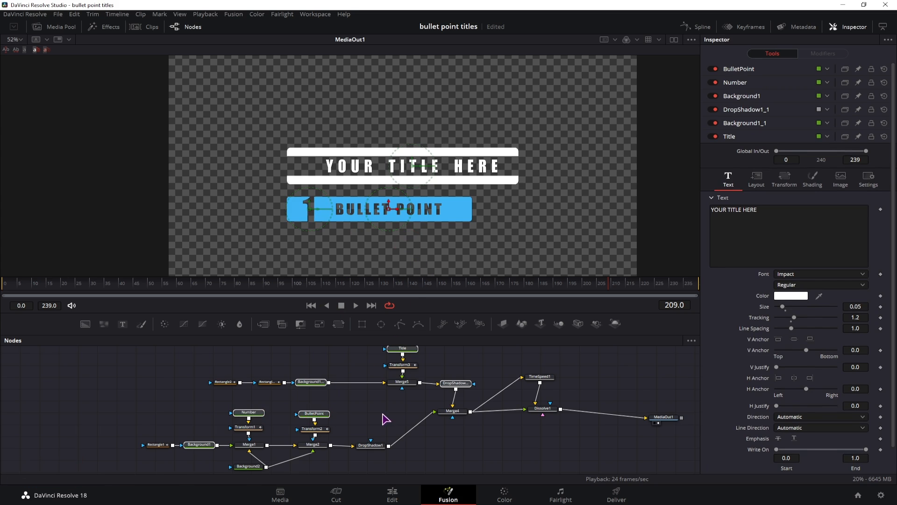
Add all the remaining nodes except MediaOut1 to the selection
left_click_drag(381, 418, 388, 443)
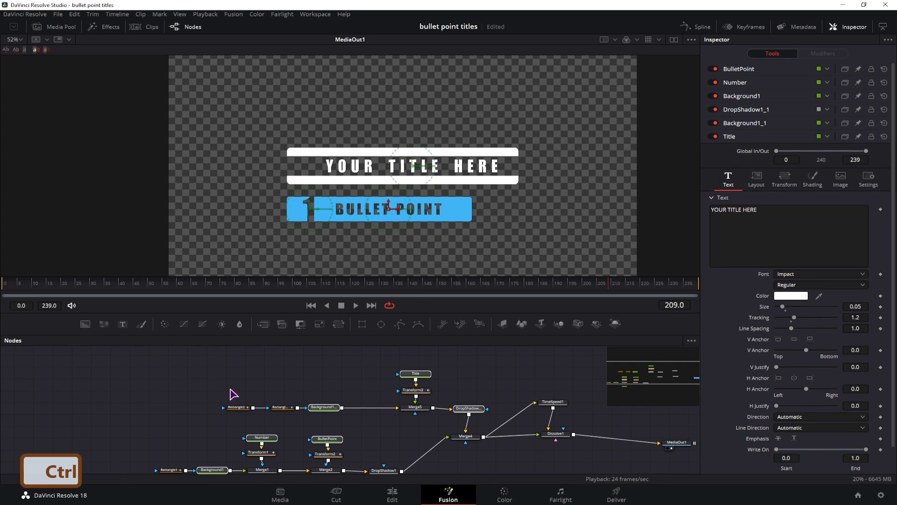
left_click(239, 407, "ctrl")
left_click(281, 408, "ctrl")
left_click_drag(430, 422, 410, 397)
left_click_drag(410, 398, 398, 390)
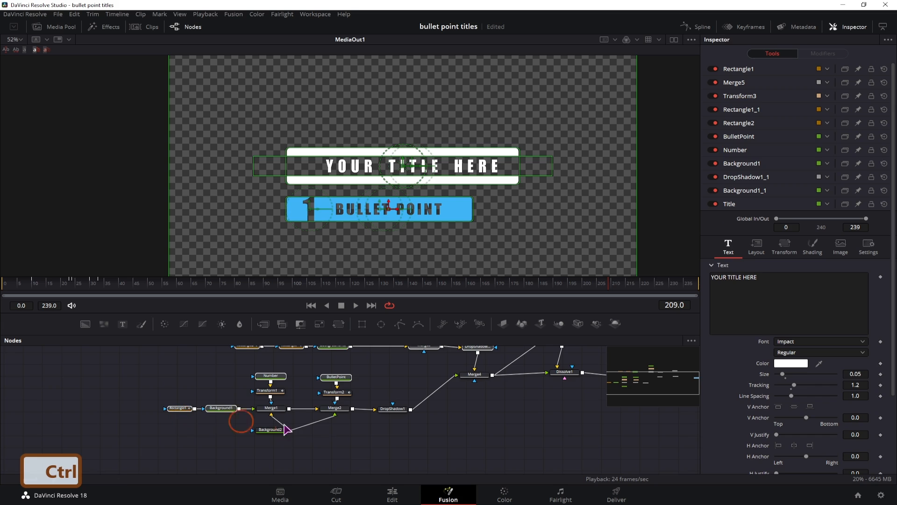
left_click_drag(311, 449, 274, 389)
left_click_drag(419, 435, 346, 391)
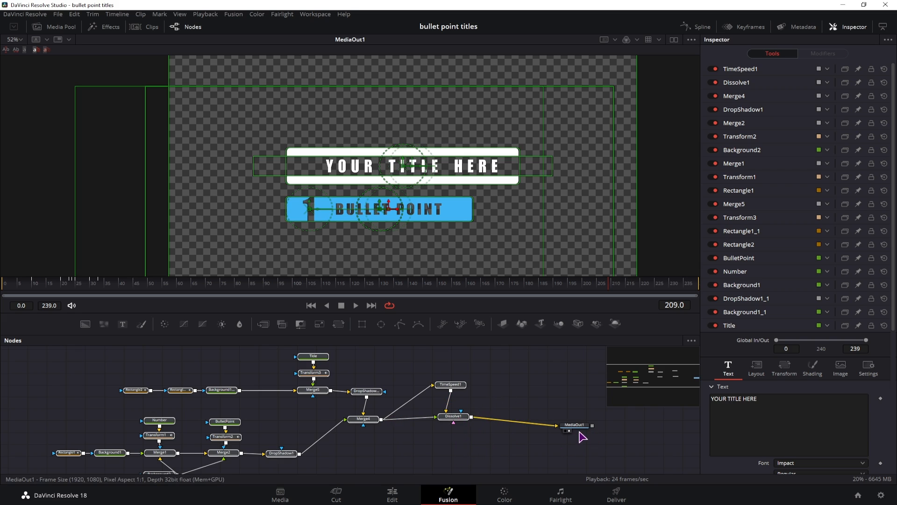
Start creating a macro from the selected nodes and collapse the node entries in the Macro Editor
right_click(461, 419)
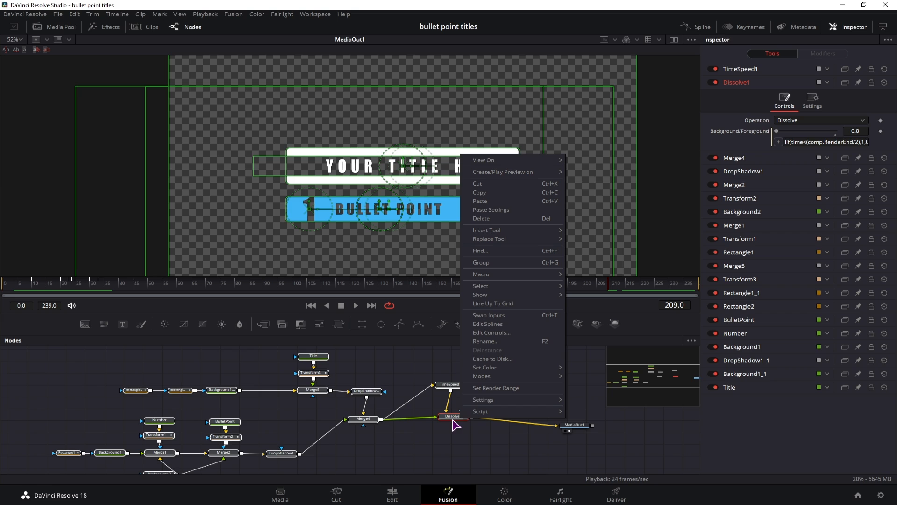
mouse_move(490, 276)
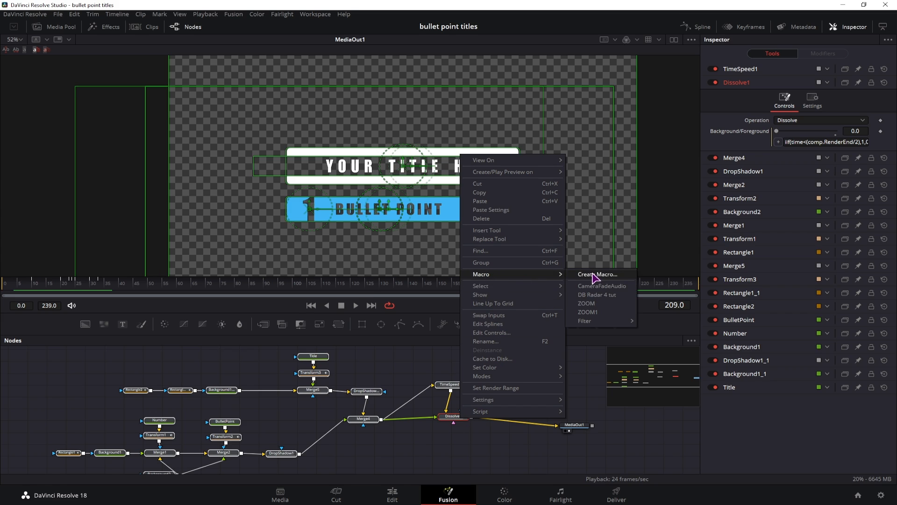
left_click(594, 277)
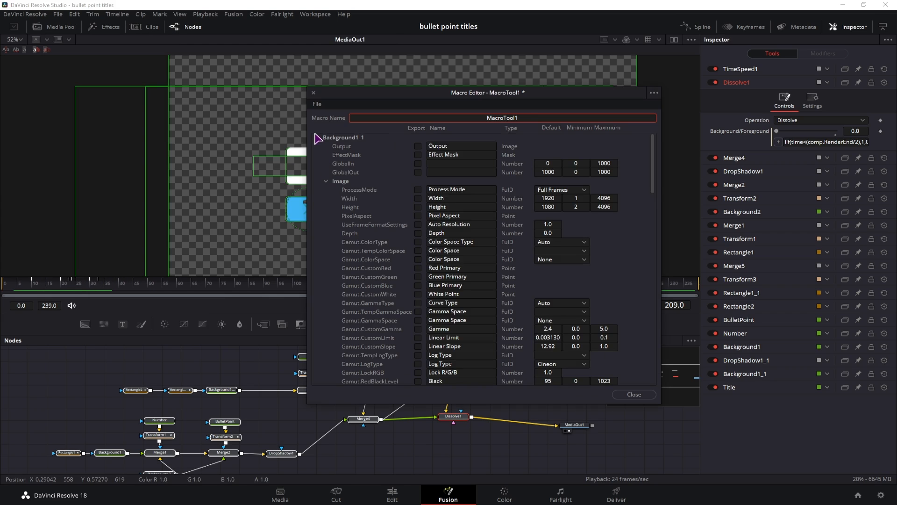
left_click(318, 138)
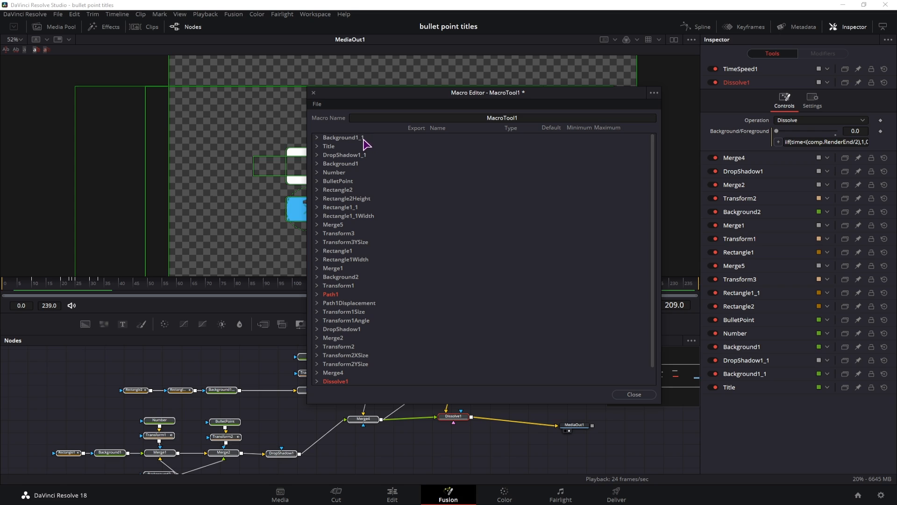
Mark Background1_1's Color parameters from Type through Gradient for export in the macro
left_click(326, 138)
left_click(418, 198)
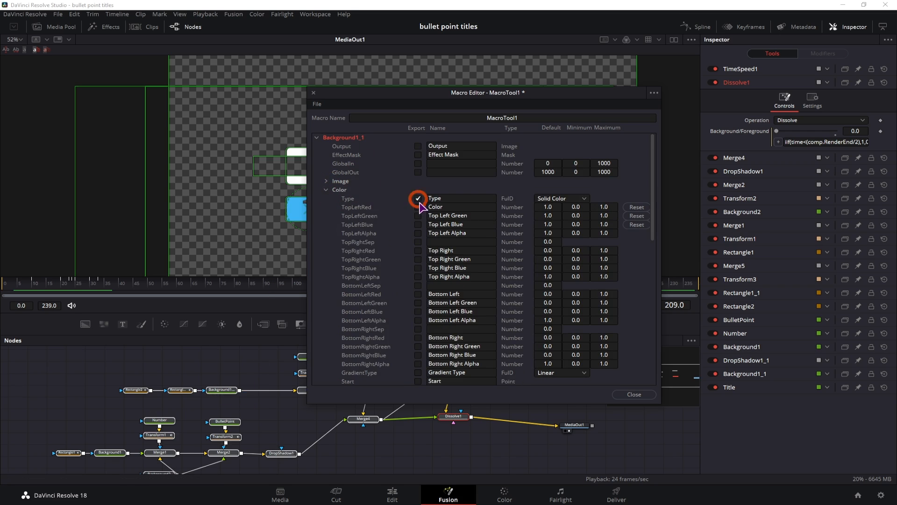
left_click(417, 207)
left_click(417, 216)
left_click(418, 225)
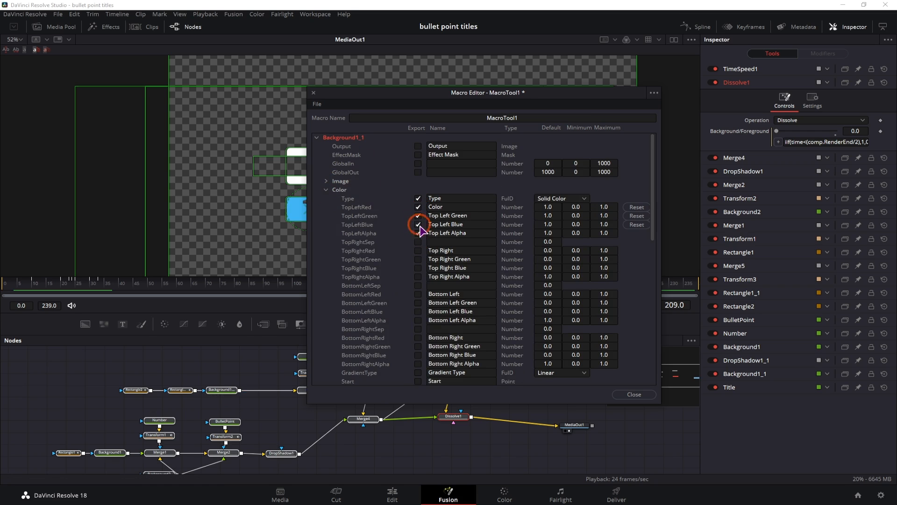
left_click(419, 232)
left_click(420, 295)
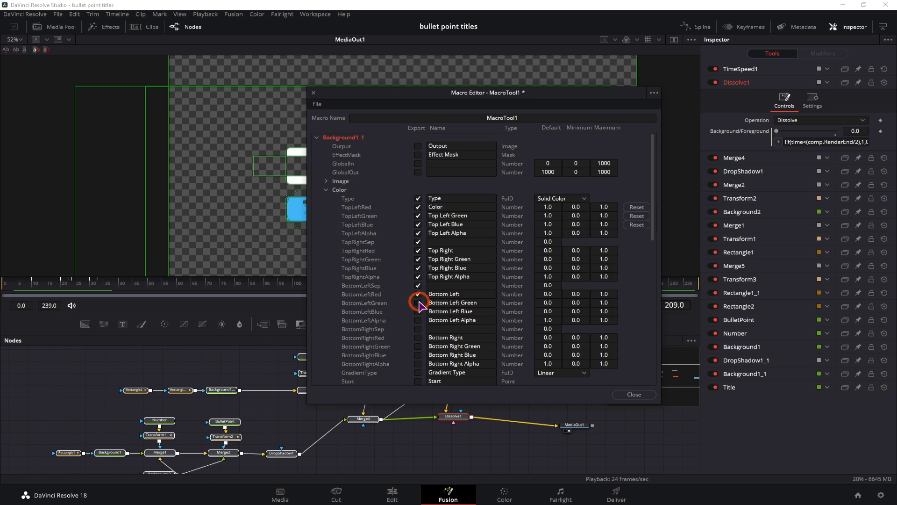
left_click(419, 303)
left_click(417, 312)
left_click(418, 321)
left_click(418, 329)
left_click(418, 337)
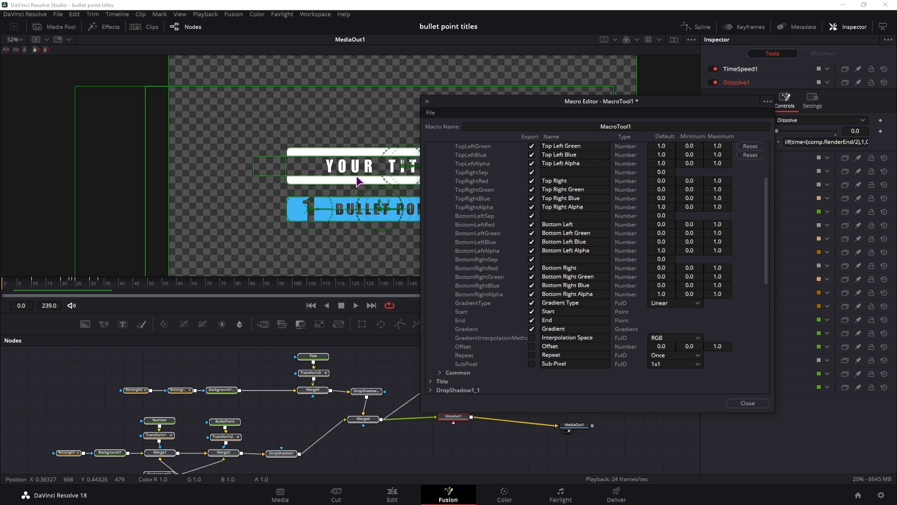
Rename Background1_1's TopLeftRed parameter as Title Background Color in the Macro Editor
left_click_drag(545, 108, 417, 103)
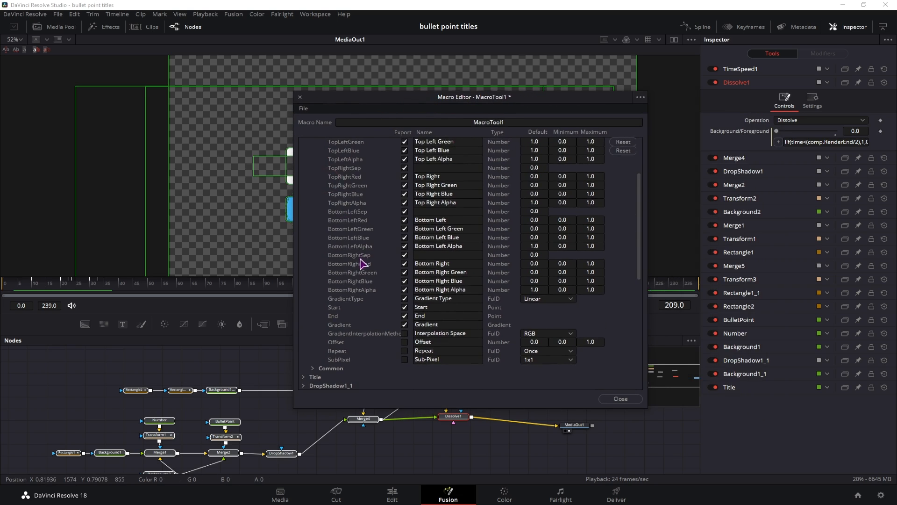
scroll(360, 262, "up", 3)
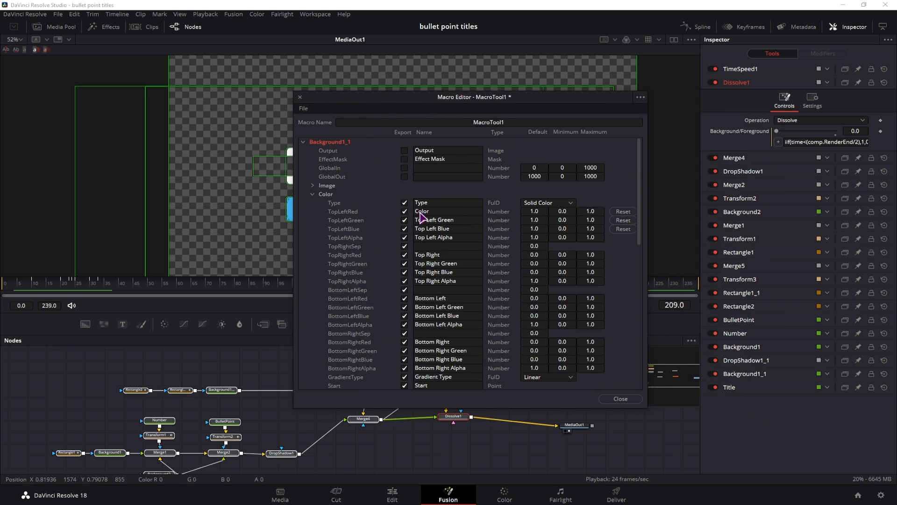
left_click(420, 213)
type("Title Background")
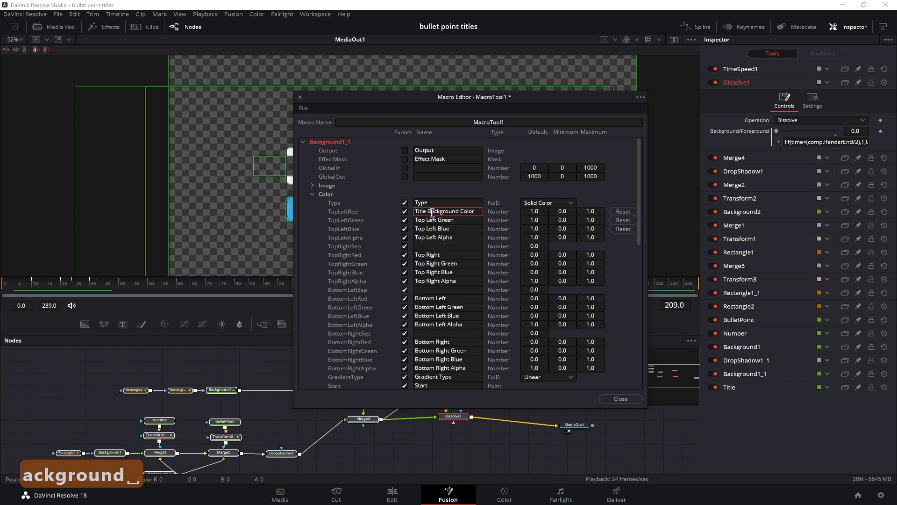
left_click(464, 213)
left_click(439, 208)
left_click(478, 211)
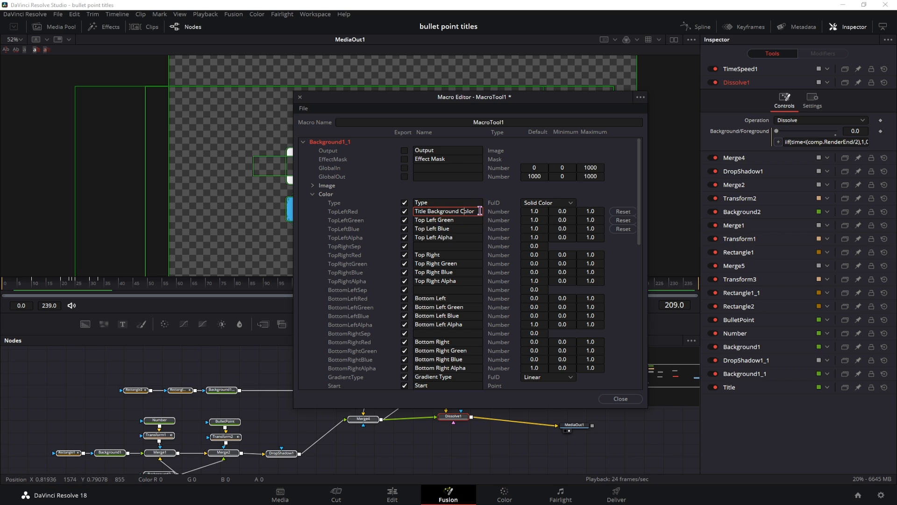
Bring Title's Text parameters into view in the Macro Editor and select the Title node for reference
left_click(303, 142)
left_click(304, 150)
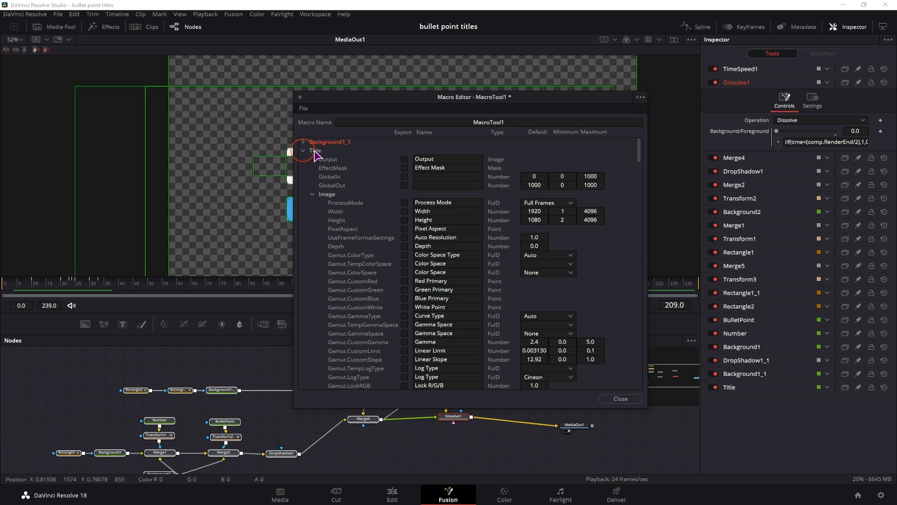
left_click(312, 195)
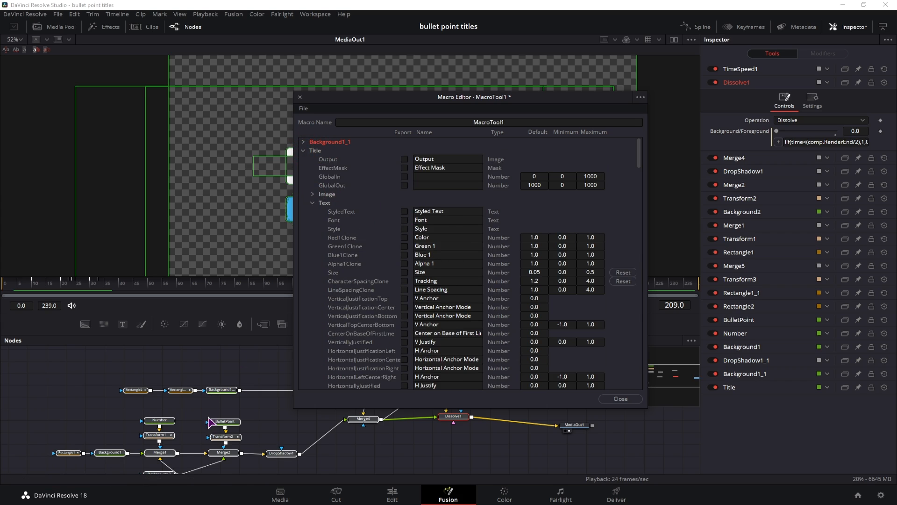
mouse_move(341, 452)
left_mouse_down()
mouse_move(382, 430)
mouse_move(341, 439)
left_mouse_up()
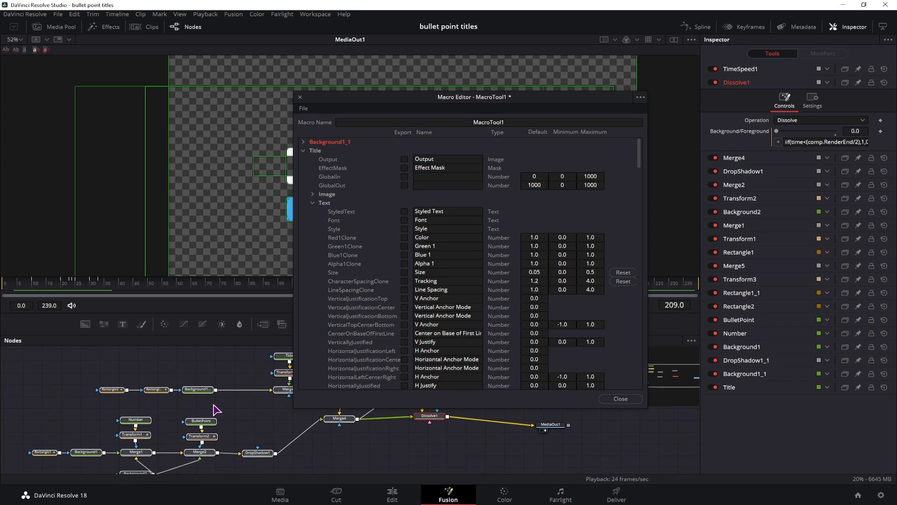
left_click_drag(216, 411, 134, 428)
left_click(211, 377)
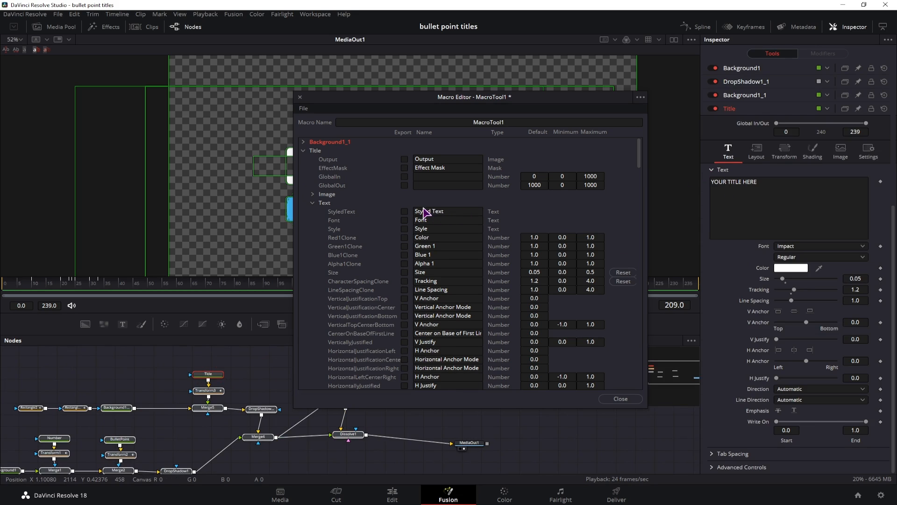
Mark Title's Text parameters from StyledText through LineSpacingClone for export in the macro
left_click(405, 212)
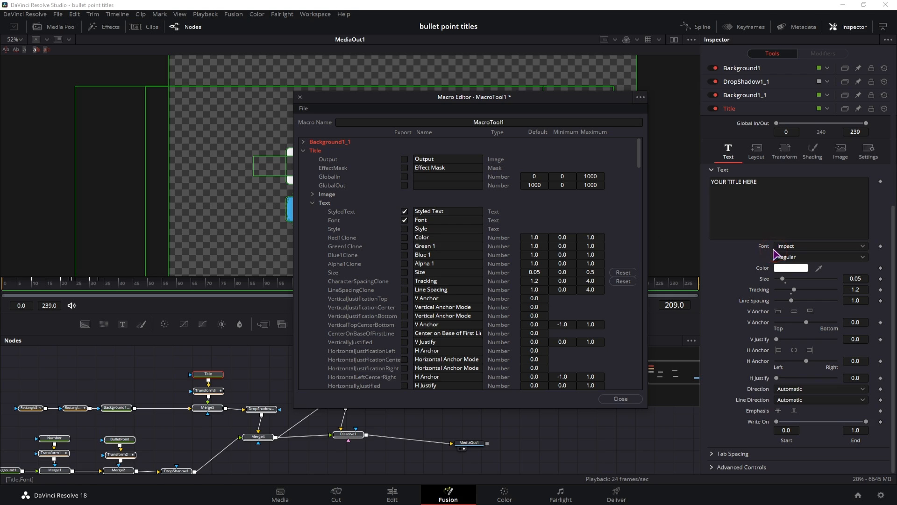
left_click(405, 225)
left_click(405, 229)
left_click(405, 238)
left_click(405, 247)
left_click(405, 254)
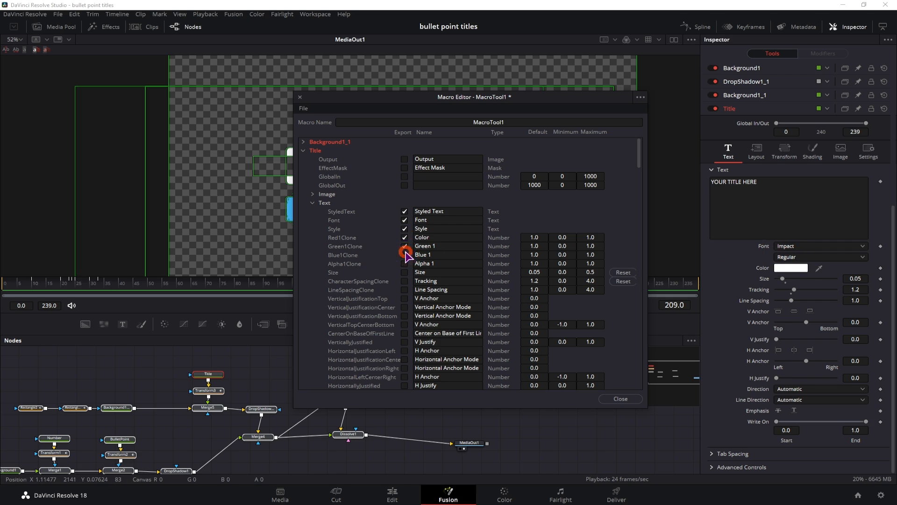
left_click(405, 264)
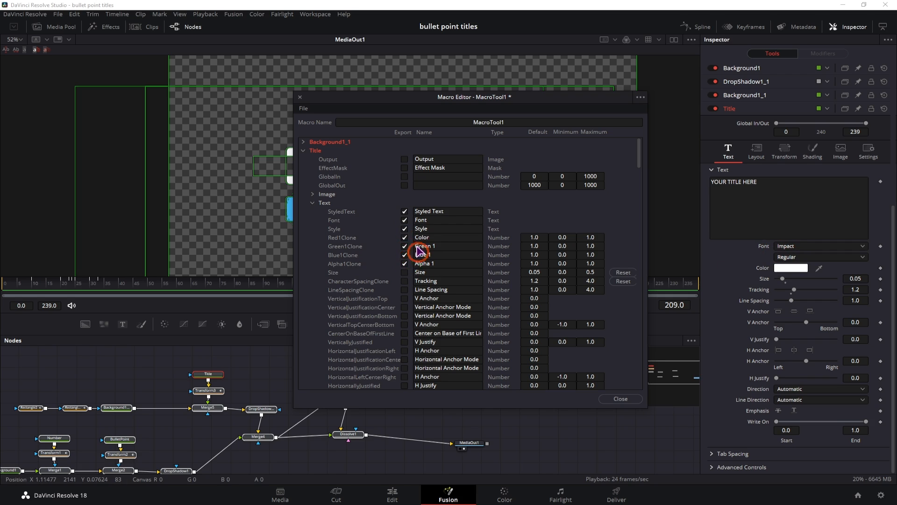
left_click(405, 273)
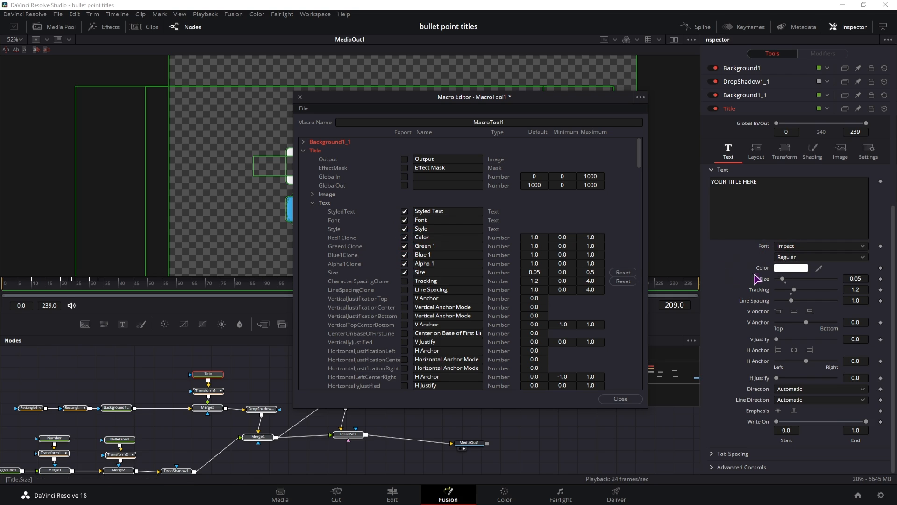
left_click(405, 280)
left_click(405, 290)
Mark Title's SelectTransform and LineSpacing parameters in the Transform group for export, and collapse the Title entry
scroll(455, 310, "down", 10)
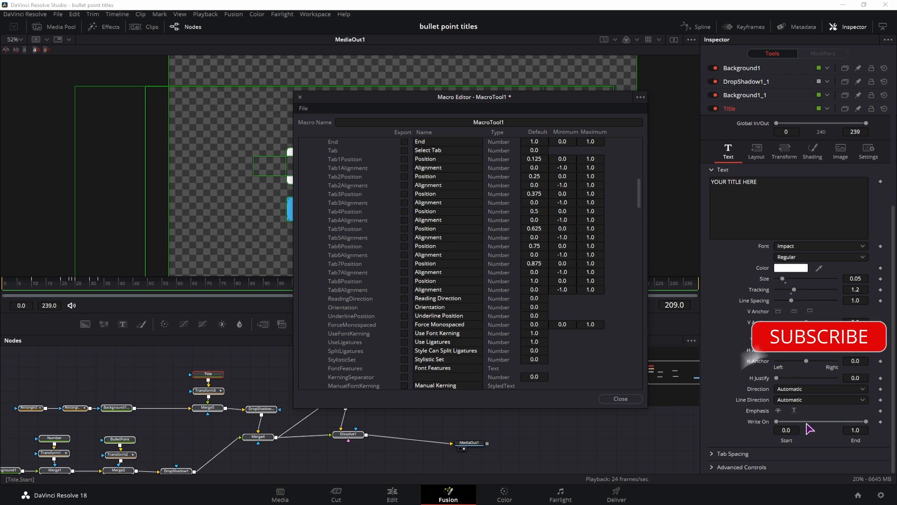
scroll(443, 326, "up", 4)
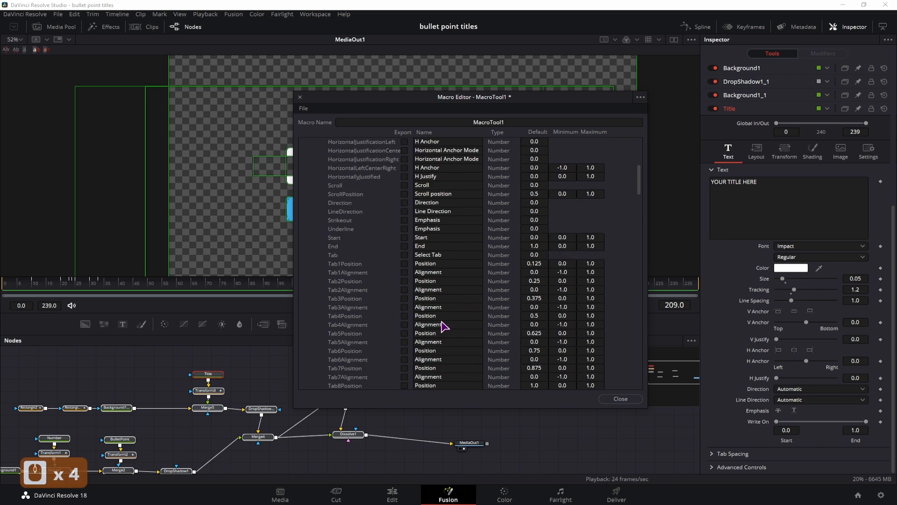
scroll(444, 326, "up", 2)
left_click(784, 152)
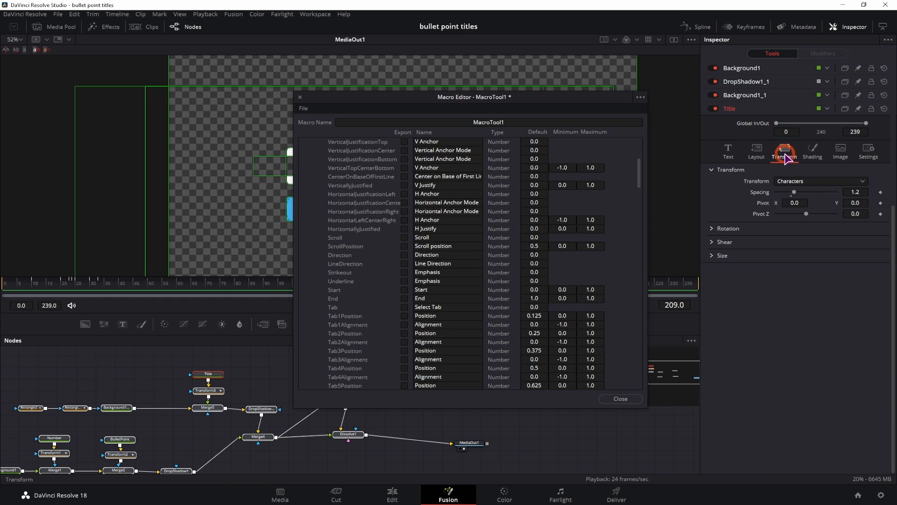
scroll(340, 257, "up", 6)
left_click(312, 204)
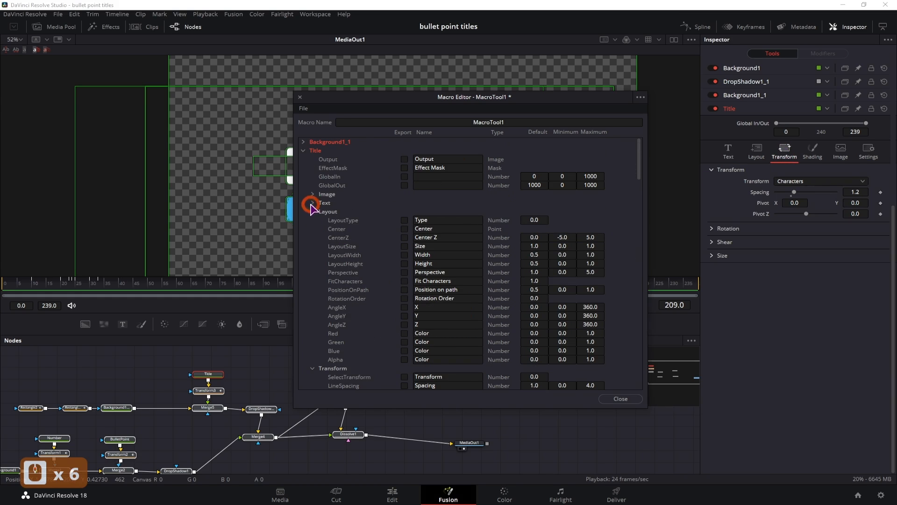
left_click(312, 212)
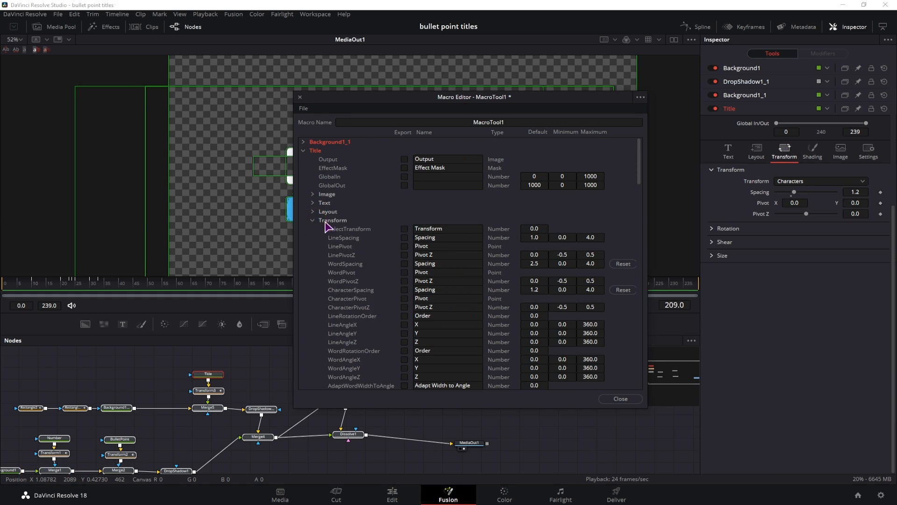
left_click(404, 229)
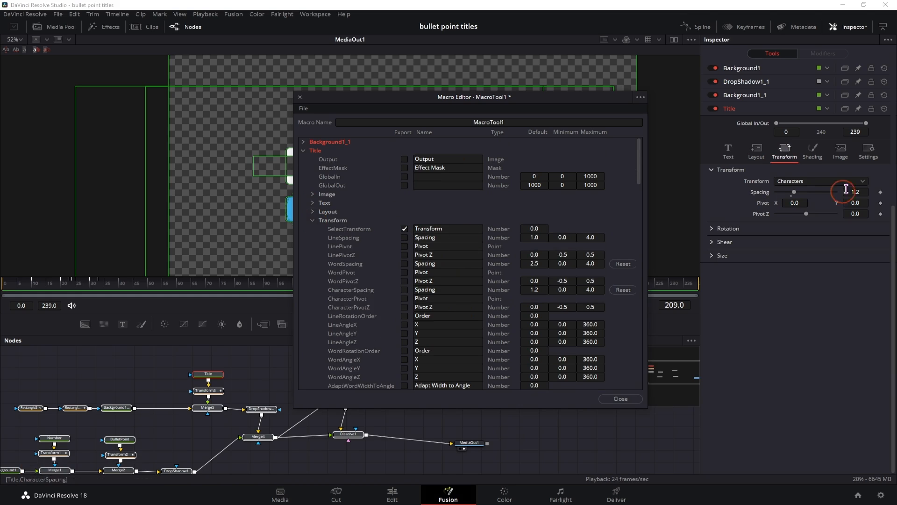
left_click(405, 237)
left_click(303, 150)
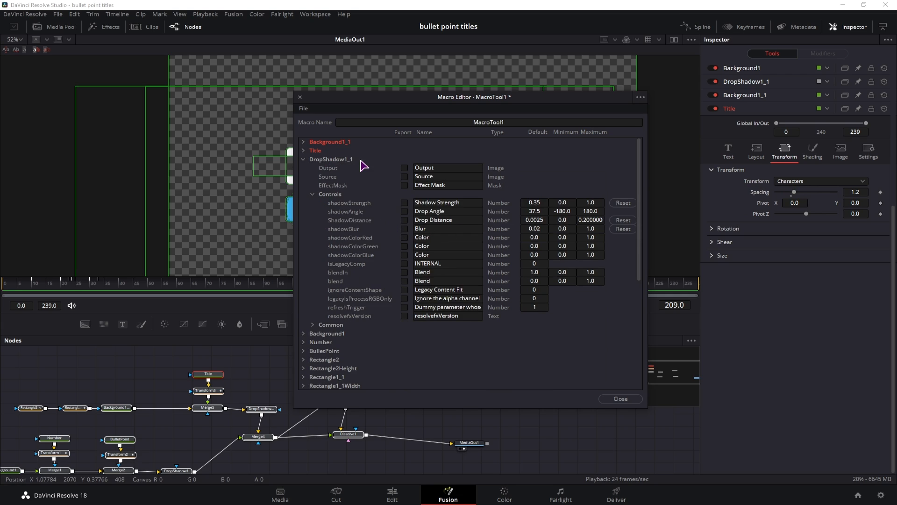
Export DropShadow1_1's red, green and blue shadow color parameters and rename shadowColorRed as Title Shadow Color
left_click(262, 409)
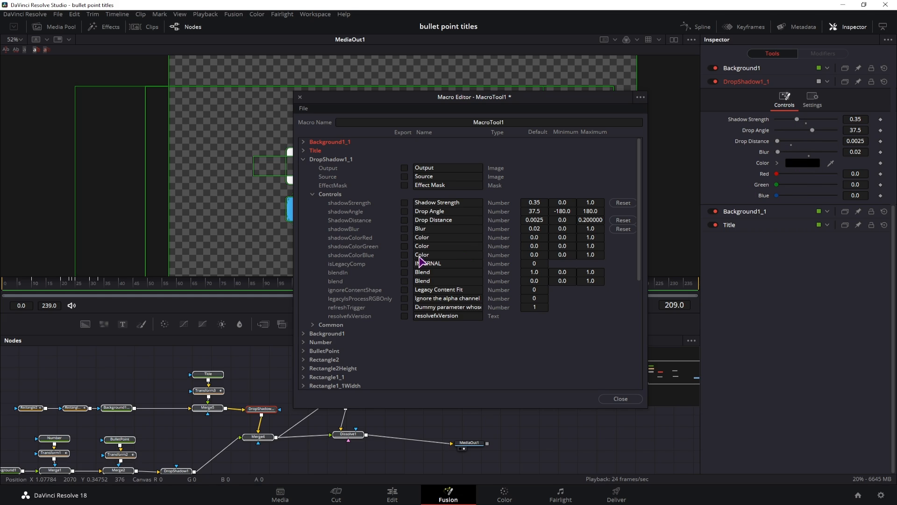
left_click(405, 238)
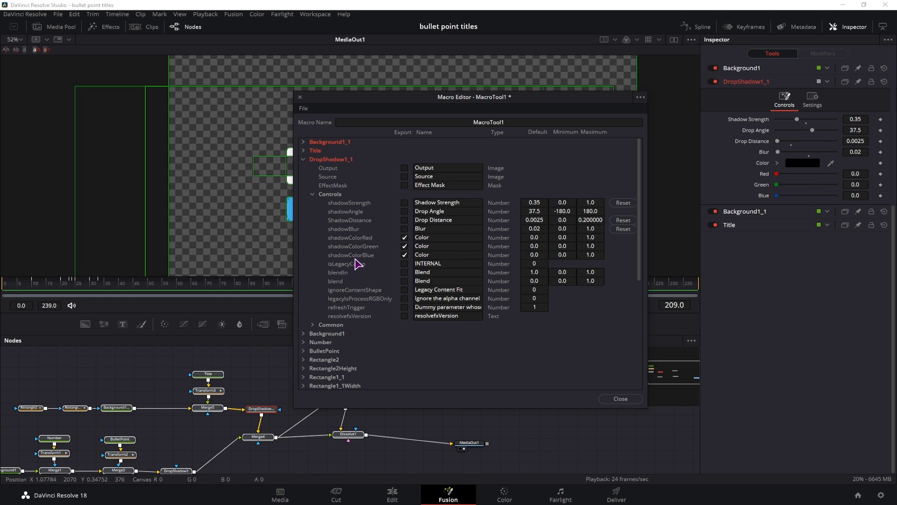
left_click(415, 238)
type("Title Shadow")
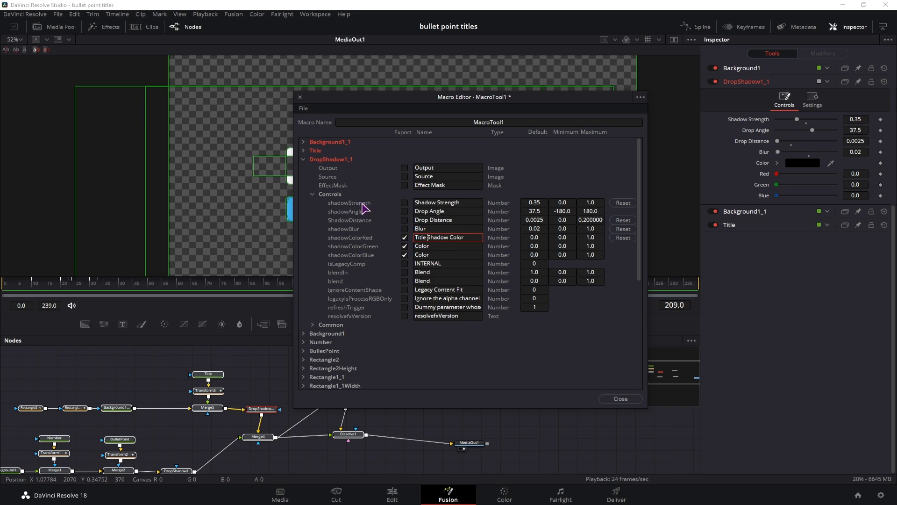
Rename Title's StyledText parameter as Title Text in the Macro Editor and collapse the Title entry
left_click(303, 151)
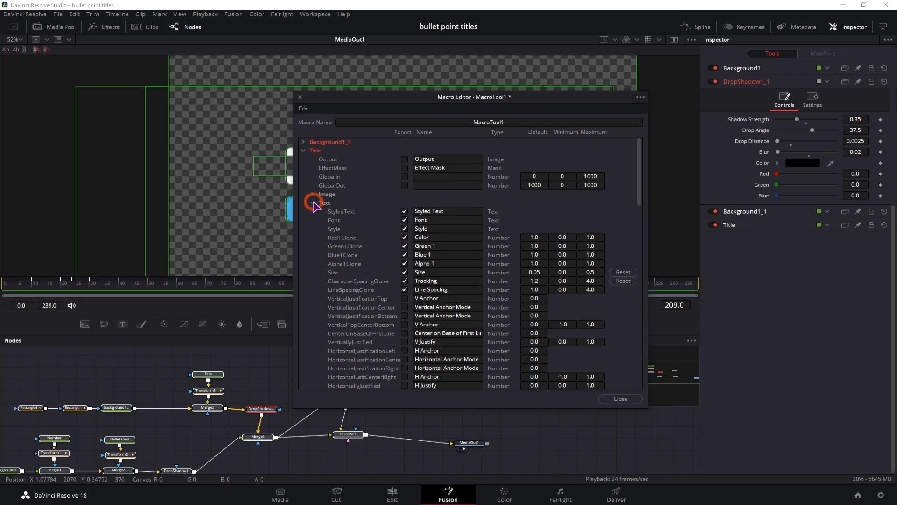
left_click(446, 211)
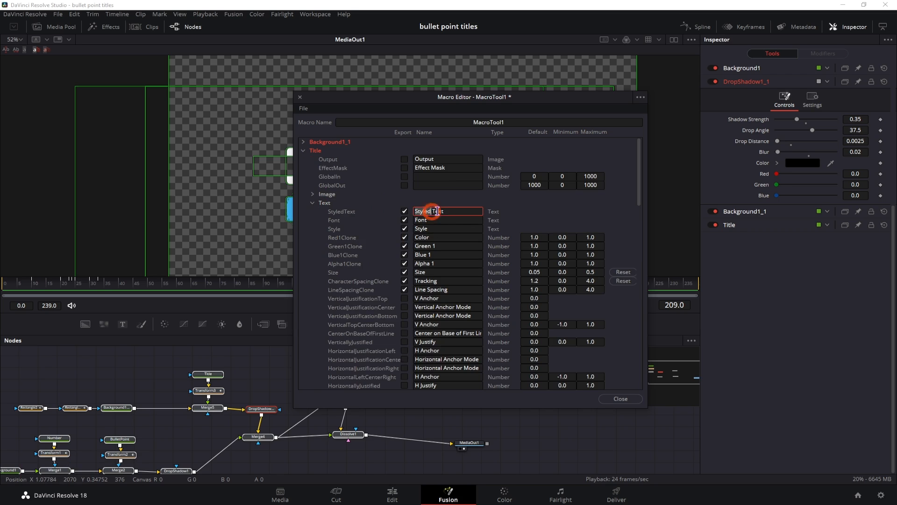
type("Title")
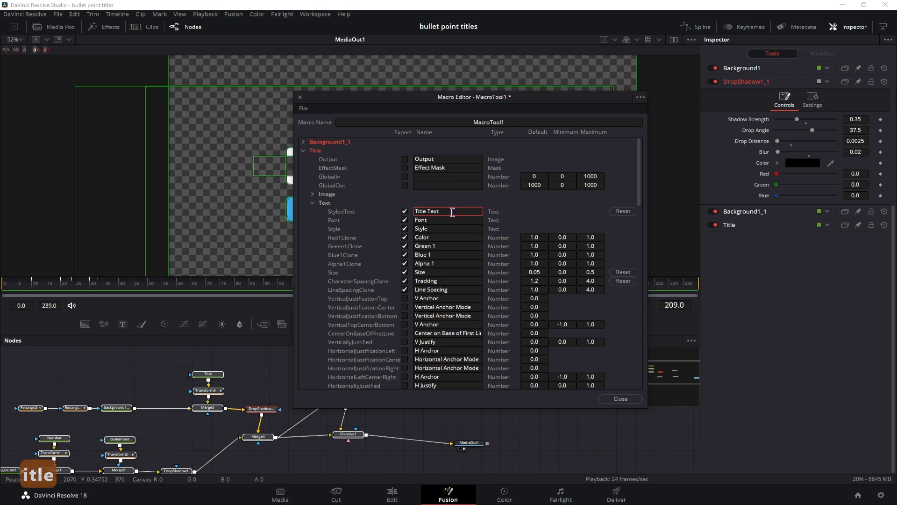
left_click(304, 150)
Mark Background1's Color parameters from Type through TopRightAlpha for export in the macro
left_click(305, 168)
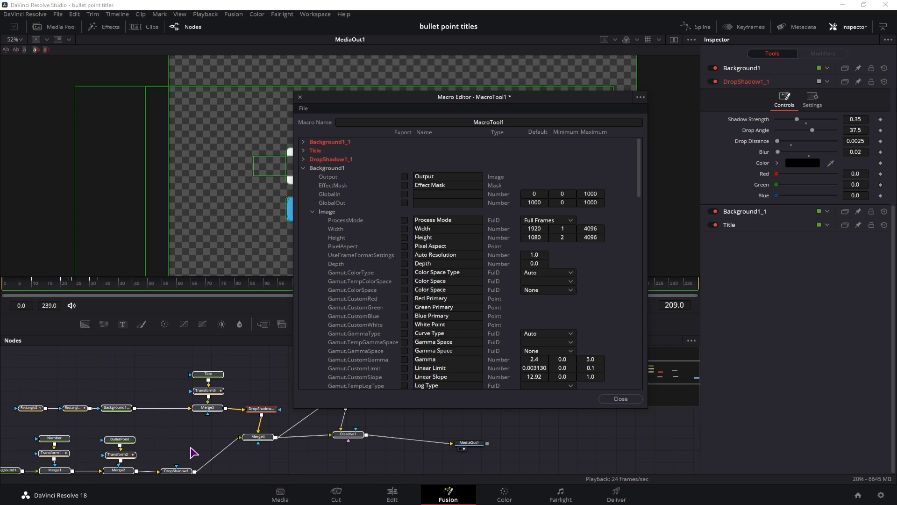
left_click_drag(9, 471, 121, 427)
left_click(116, 427)
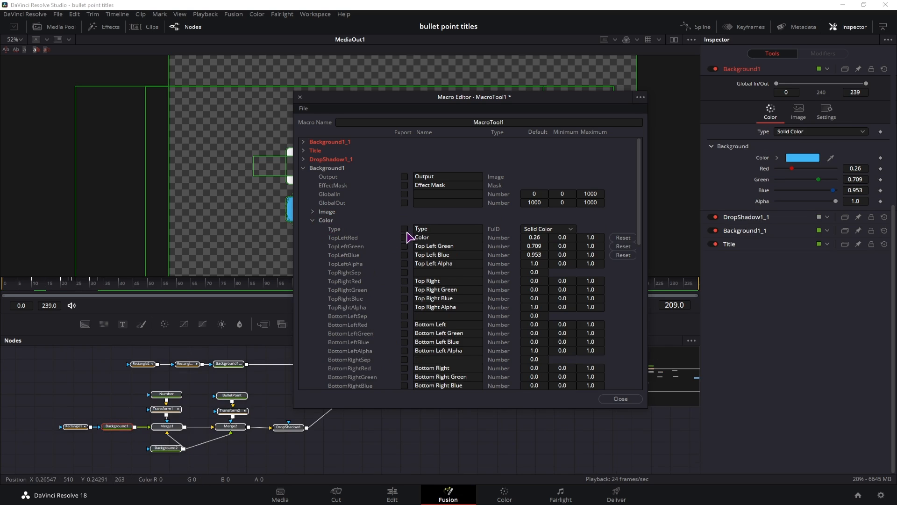
left_click(404, 229)
left_click(405, 237)
left_click(404, 247)
left_click(404, 254)
left_click(404, 264)
left_click(404, 272)
left_click(404, 281)
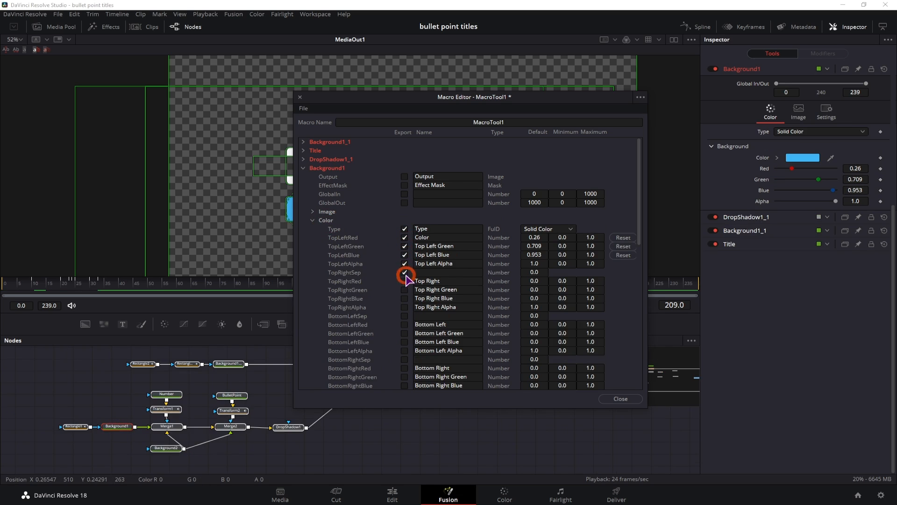
left_click(404, 290)
left_click(405, 298)
left_click(405, 307)
Rename Background1's TopLeftRed parameter as BulletPoint BG Color and export its remaining Color parameters from BottomLeftSep through Gradient
left_click(414, 239)
type("BulletPoint Background")
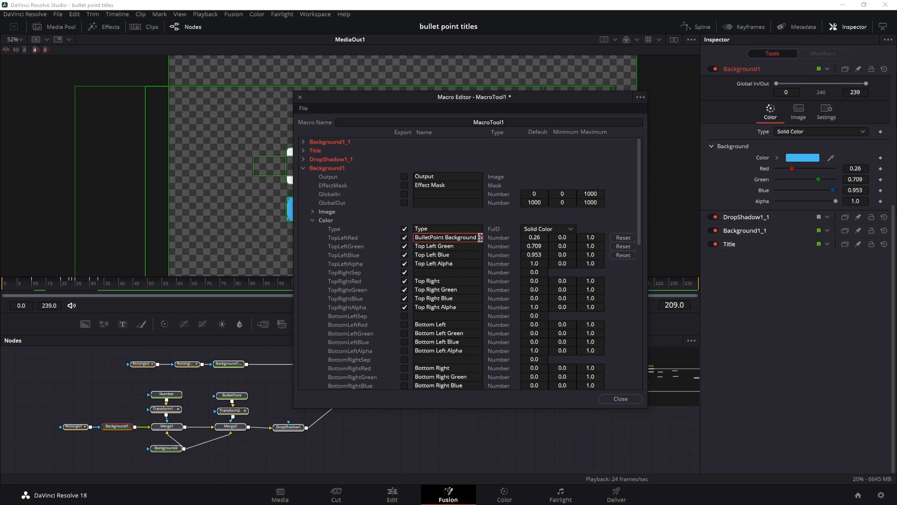
left_click(448, 237)
type("G")
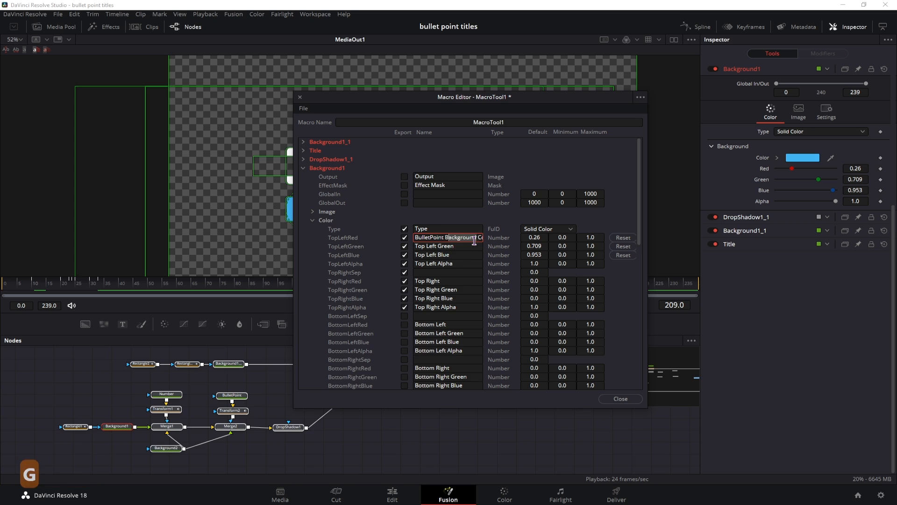
scroll(408, 322, "down", 2)
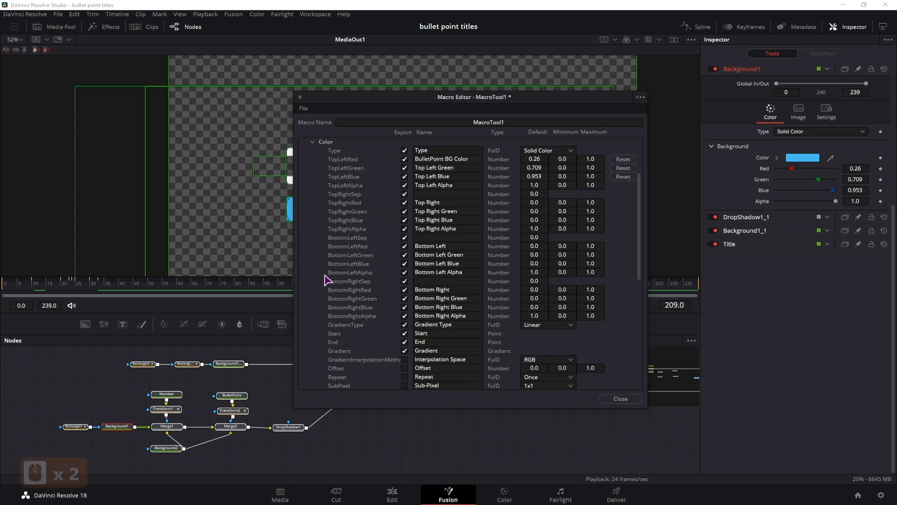
scroll(326, 279, "up", 4)
left_click(312, 194)
left_click(303, 142)
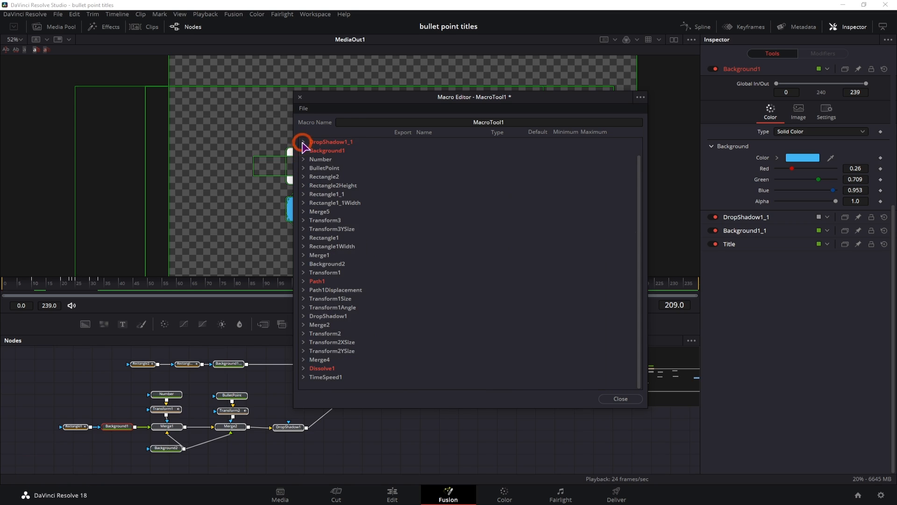
Mark the Number node's StyledText, Font and Style parameters for export and collapse its entry
left_click(303, 158)
left_click(167, 395)
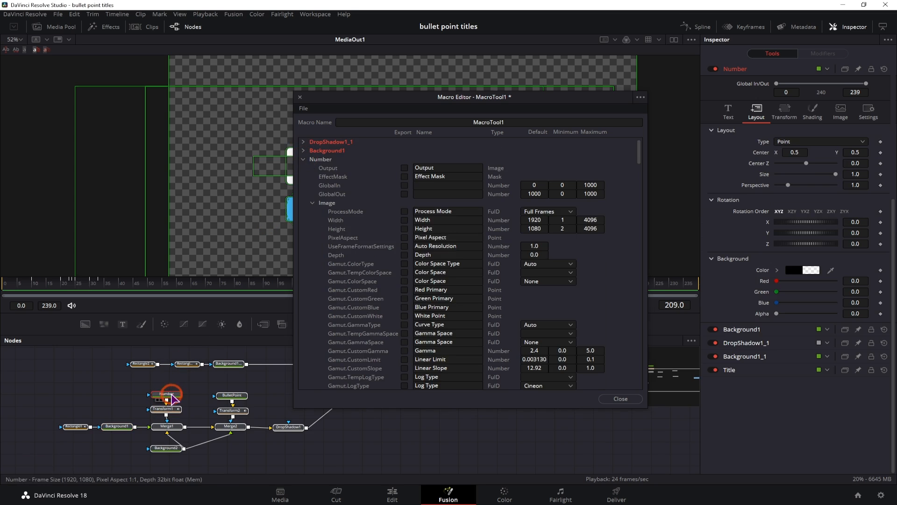
left_click(734, 111)
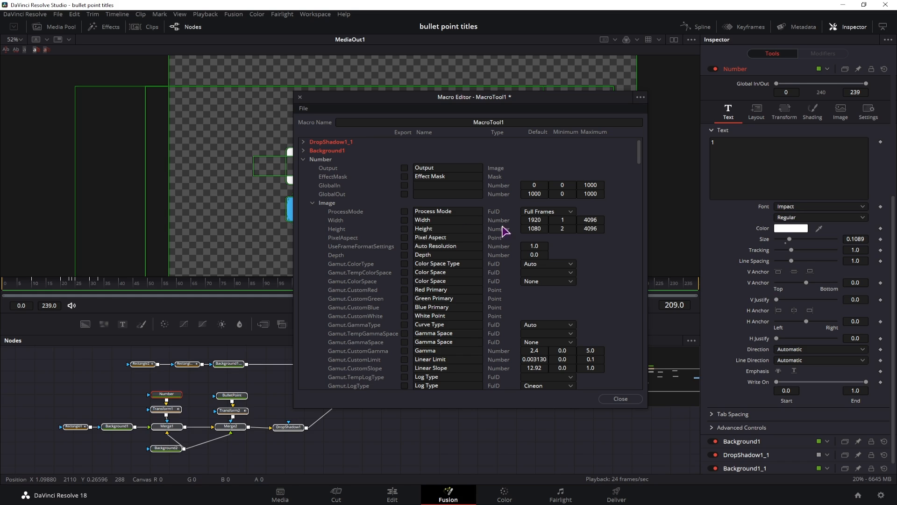
left_click(313, 203)
left_click(405, 219)
left_click(404, 229)
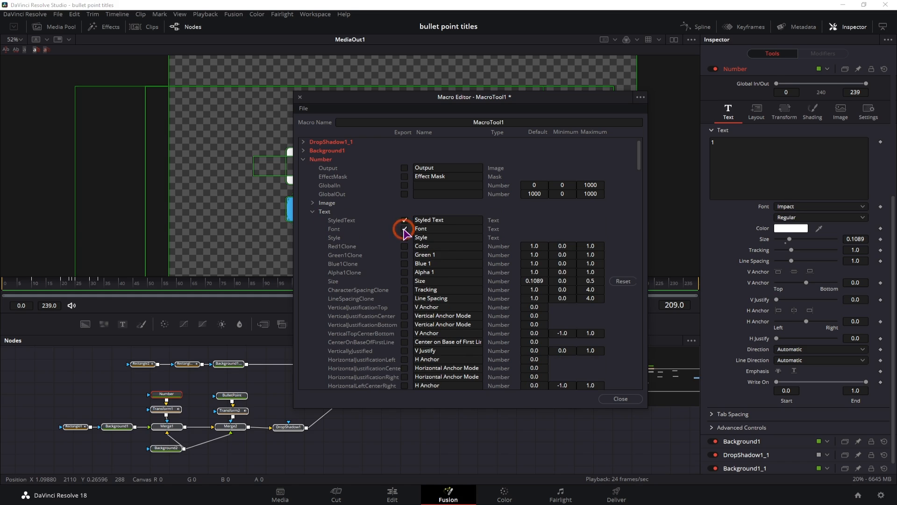
left_click(405, 237)
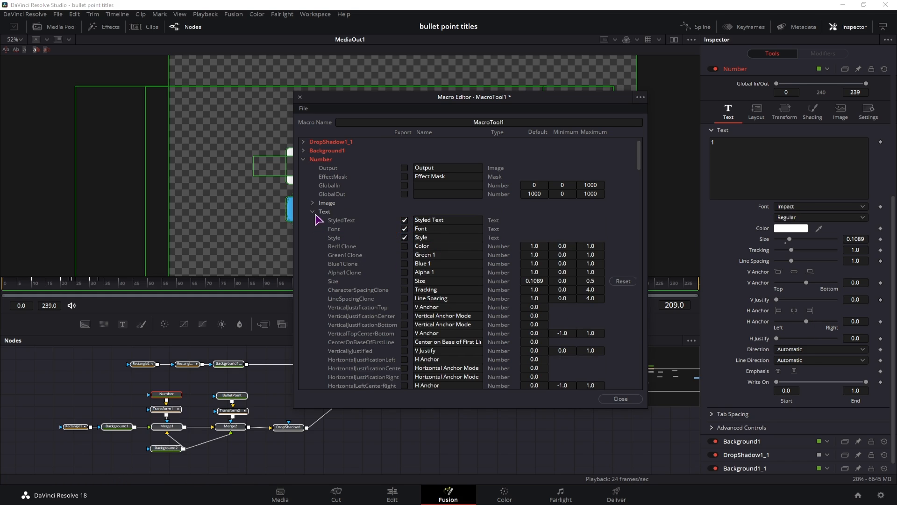
left_click(303, 159)
Mark BulletPoint's StyledText, Font, Style and Size parameters for export in the Macro Editor and collapse its Text group
left_click(303, 169)
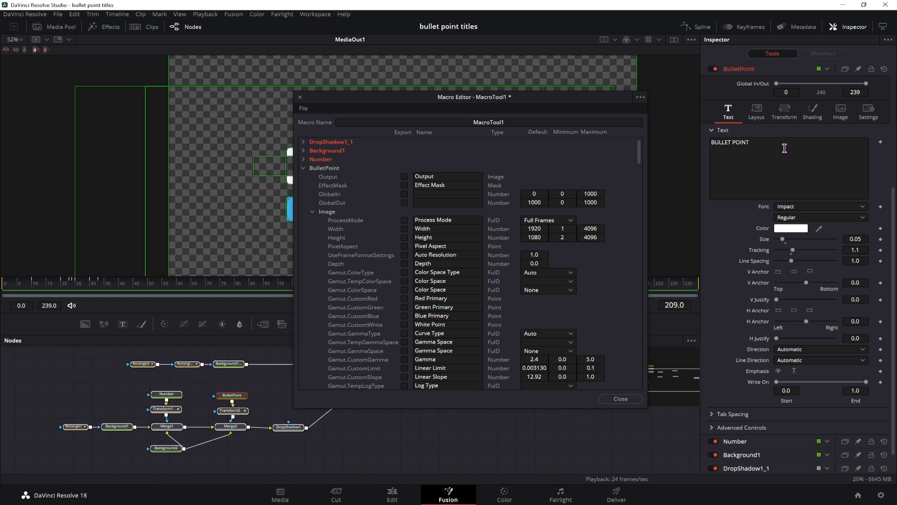
left_click(312, 211)
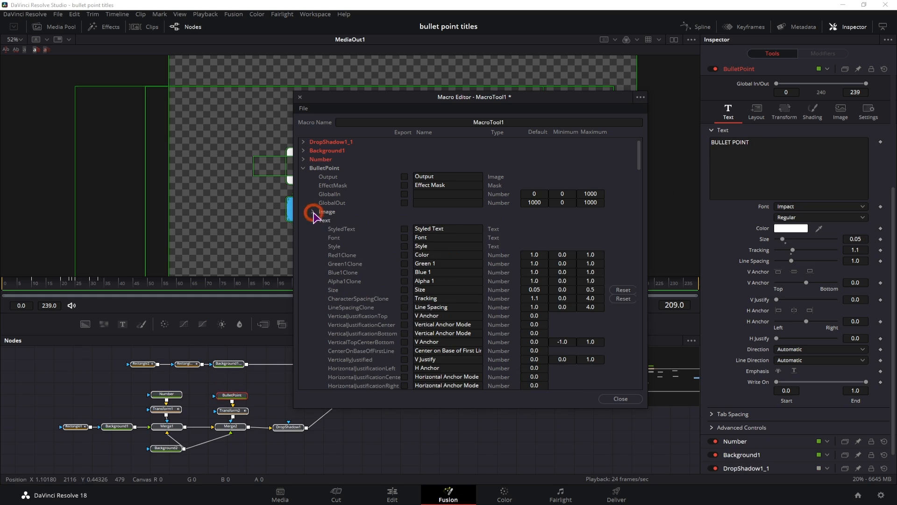
left_click(405, 255)
left_click(405, 264)
left_click(405, 263)
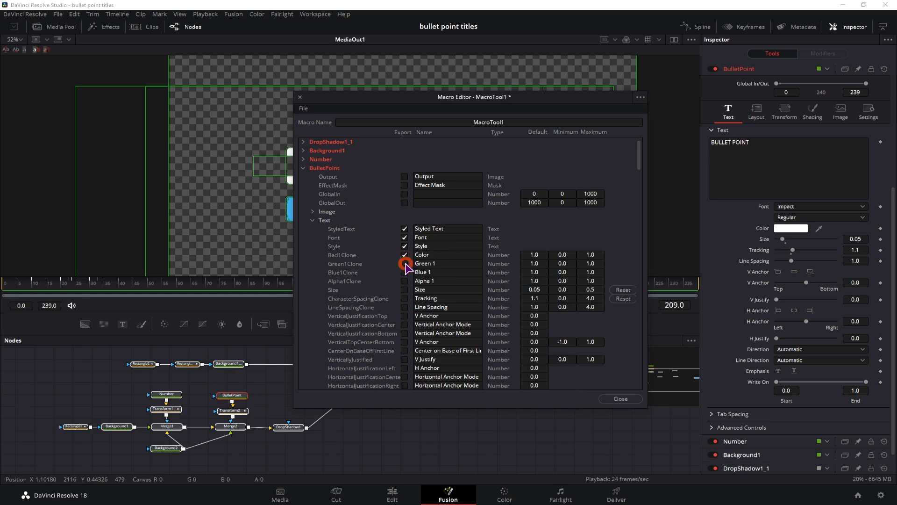
left_click(405, 254)
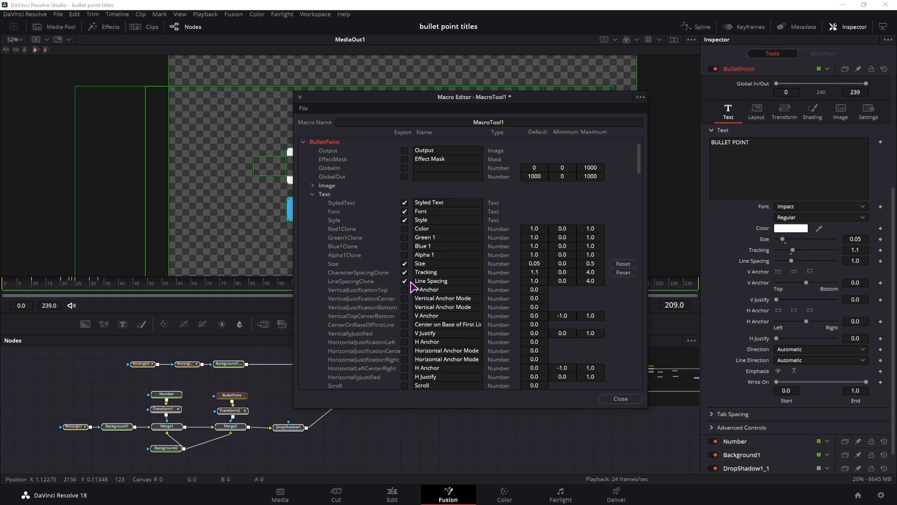
left_click(404, 281)
left_click(404, 272)
left_click(312, 194)
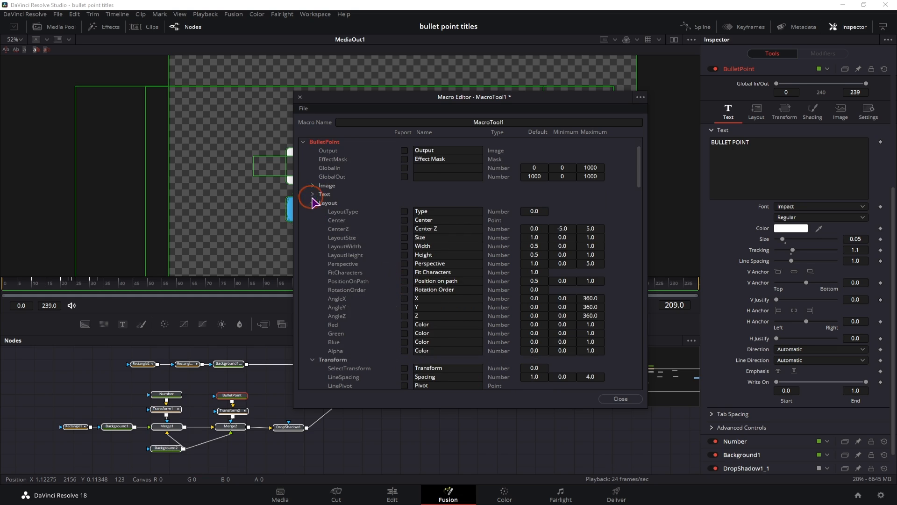
Mark BulletPoint's SelectTransform and LineSpacing parameters in the Transform group for export and collapse the BulletPoint entry
left_click(312, 203)
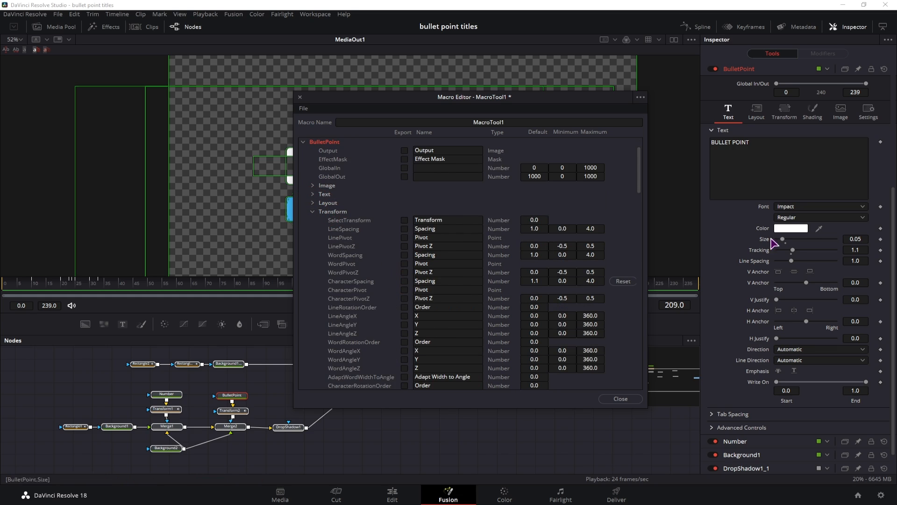
left_click(785, 112)
left_click(405, 219)
left_click(404, 228)
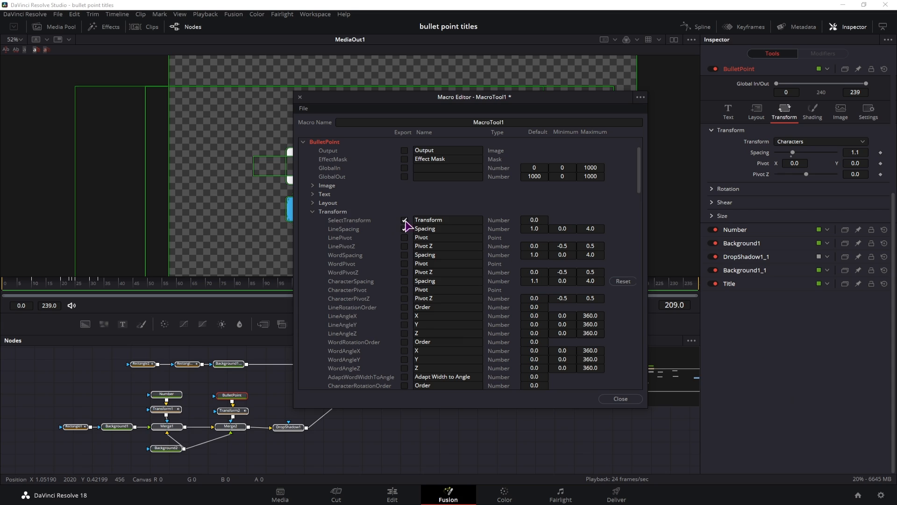
left_click(313, 211)
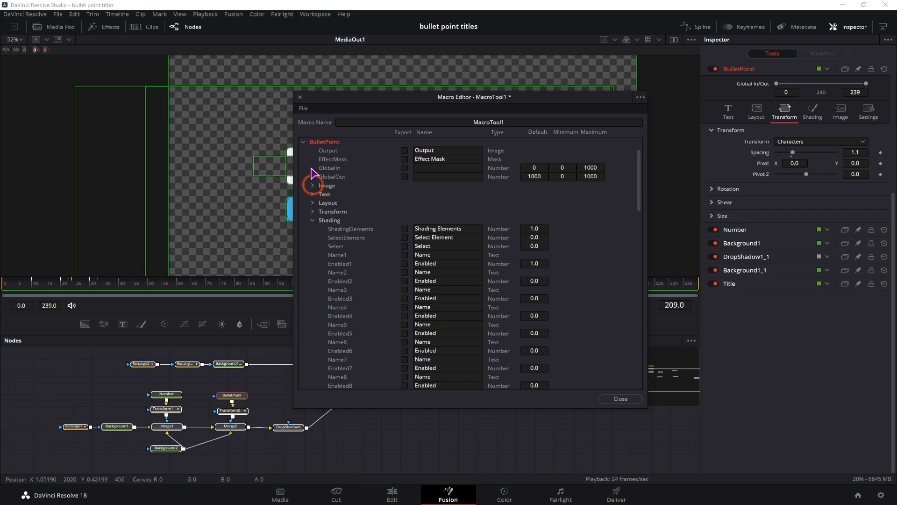
left_click(302, 142)
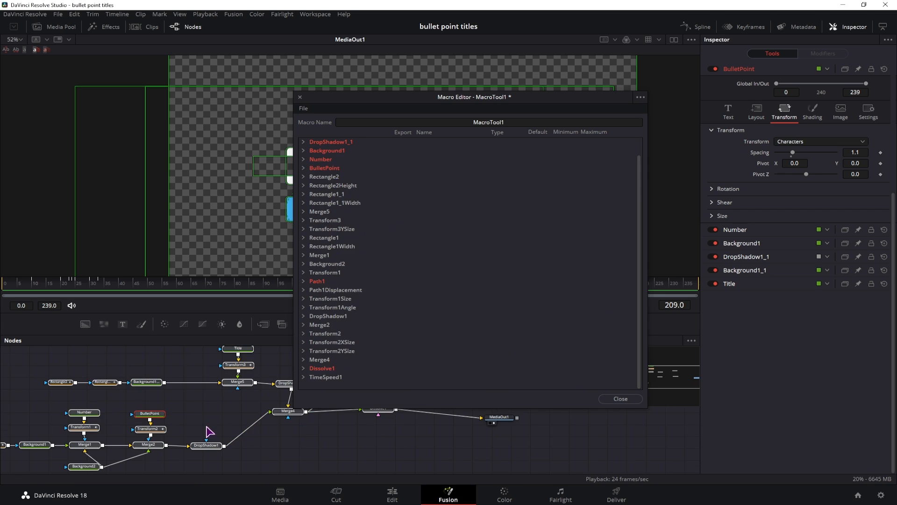
Export DropShadow1's shadowColorRed, shadowColorGreen and shadowColorBlue parameters, and rename the red one as BP Shadow Color
left_click(213, 445)
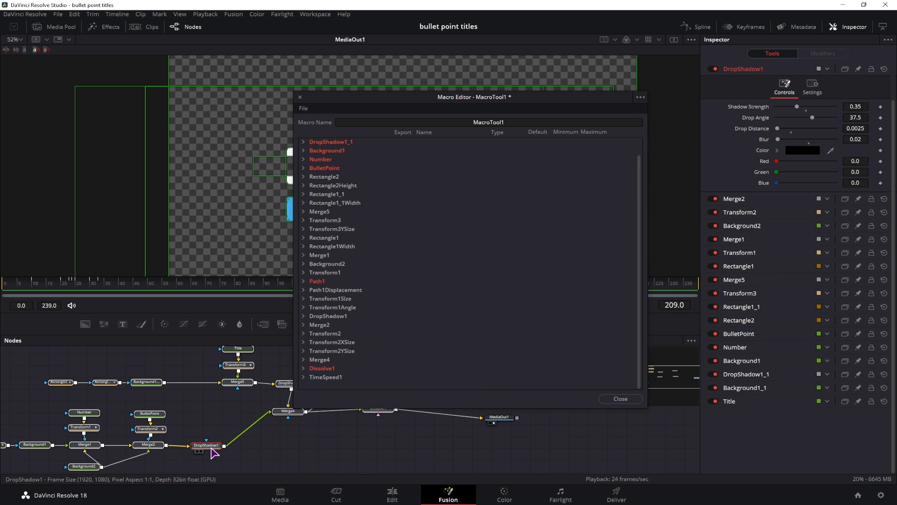
left_click(304, 317)
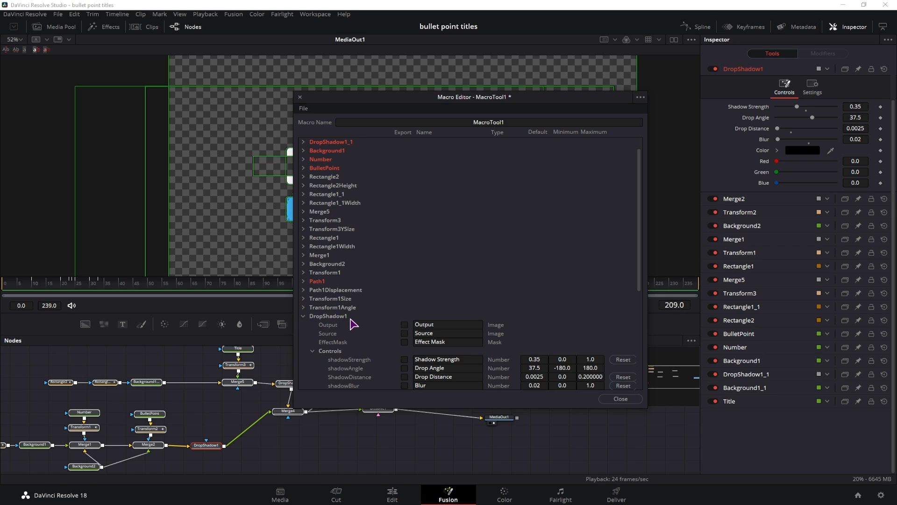
scroll(355, 325, "down", 6)
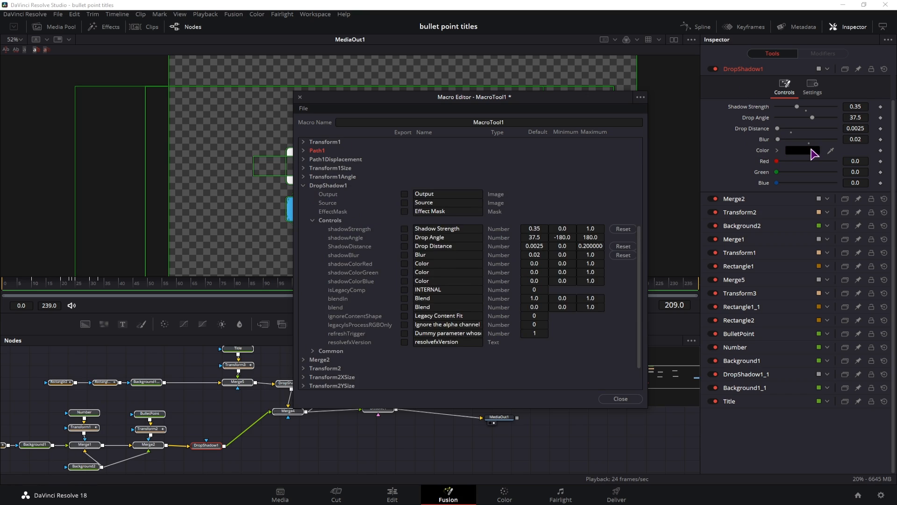
left_click(407, 264)
left_click(405, 271)
left_click(404, 281)
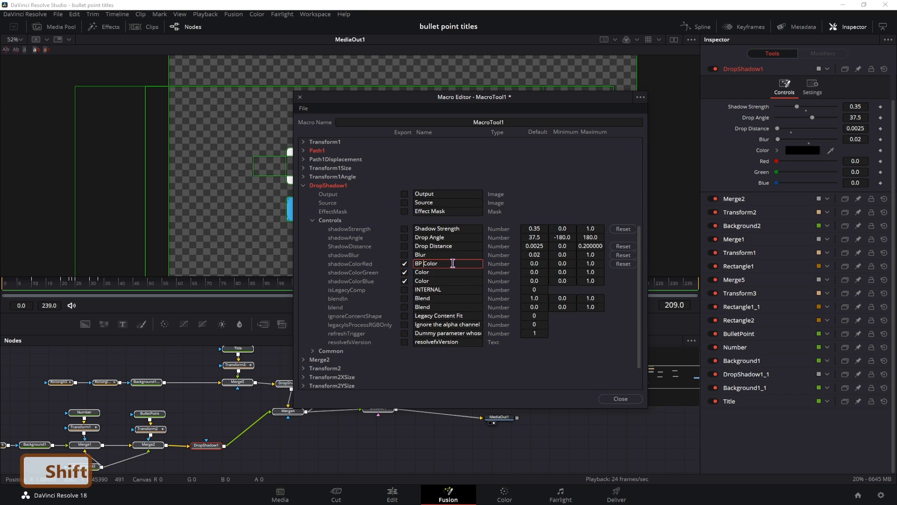
type("Shadow")
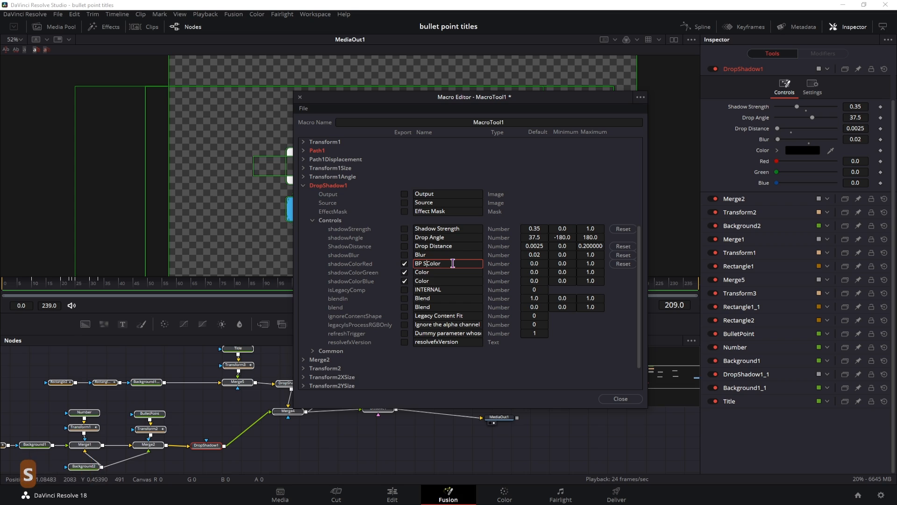
Collapse the DropShadow1 entry and rename BulletPoint's StyledText parameter as BP Text
left_click(305, 185)
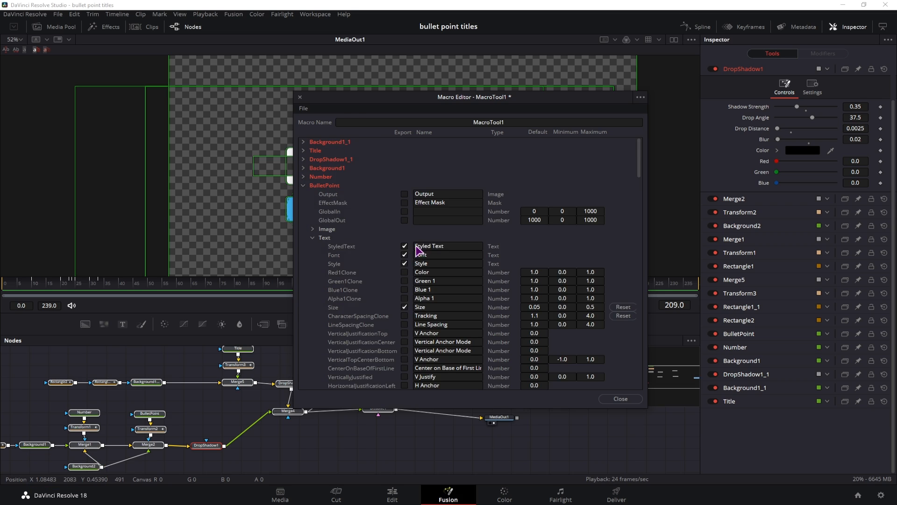
left_click(423, 245)
type("BP")
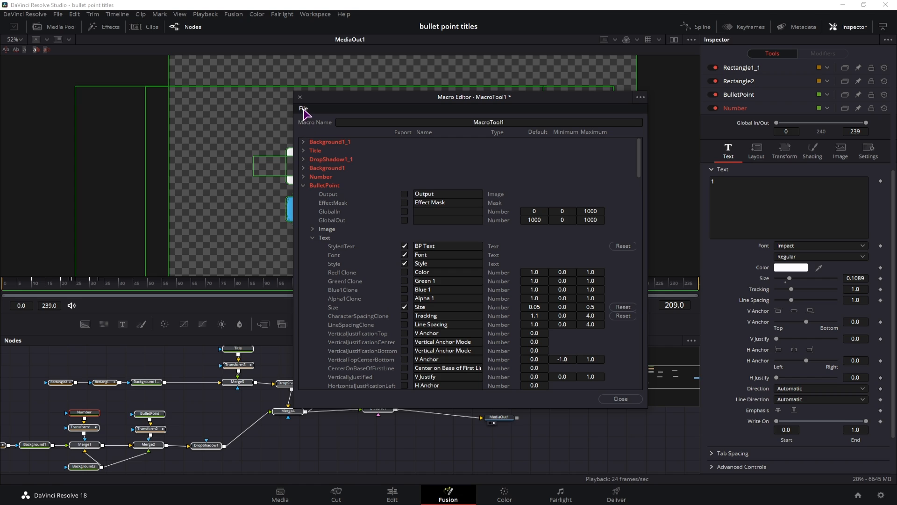
Save the macro as Modern Title BP.setting in the Fusion Templates, Edit, Titles folder and close the Macro Editor
left_click(304, 109)
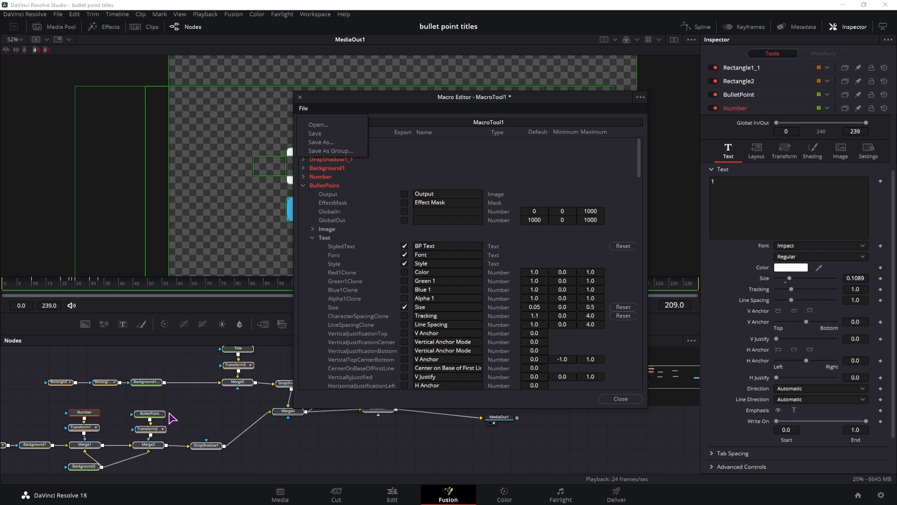
left_click(343, 143)
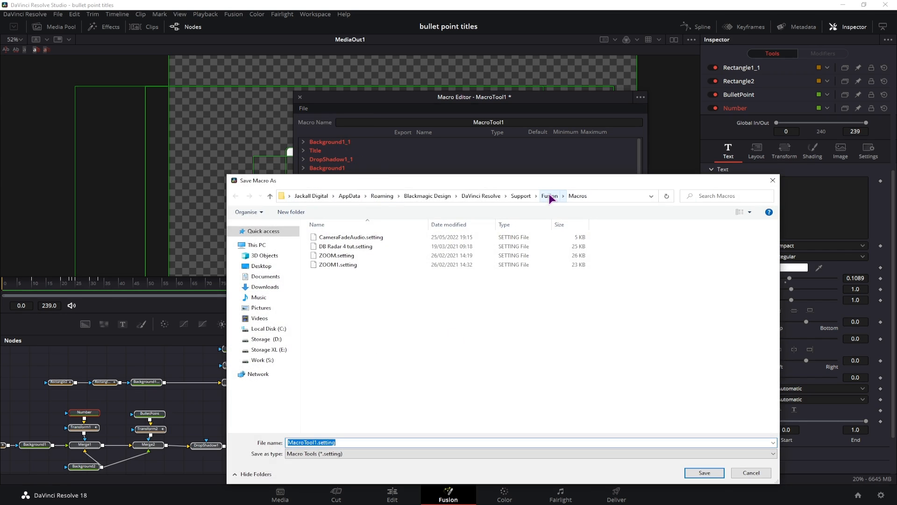
left_click(550, 197)
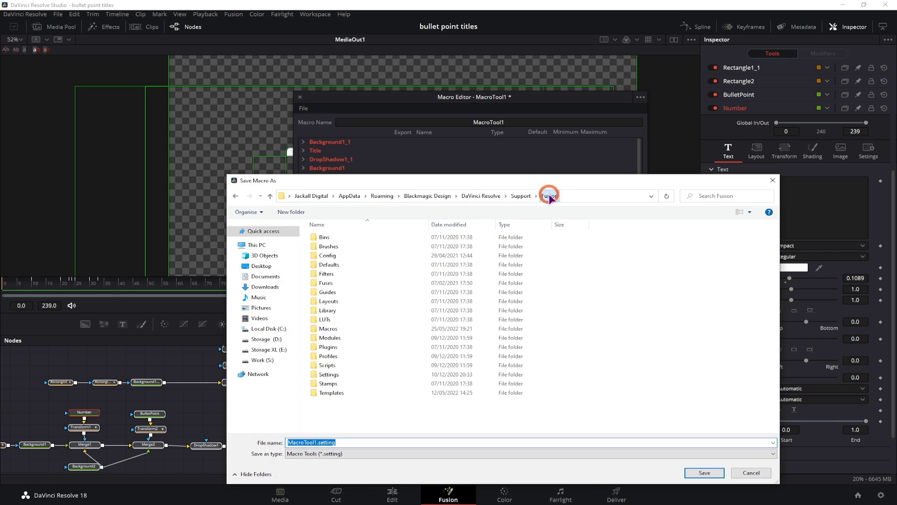
left_click(329, 394)
double_click(329, 395)
double_click(332, 237)
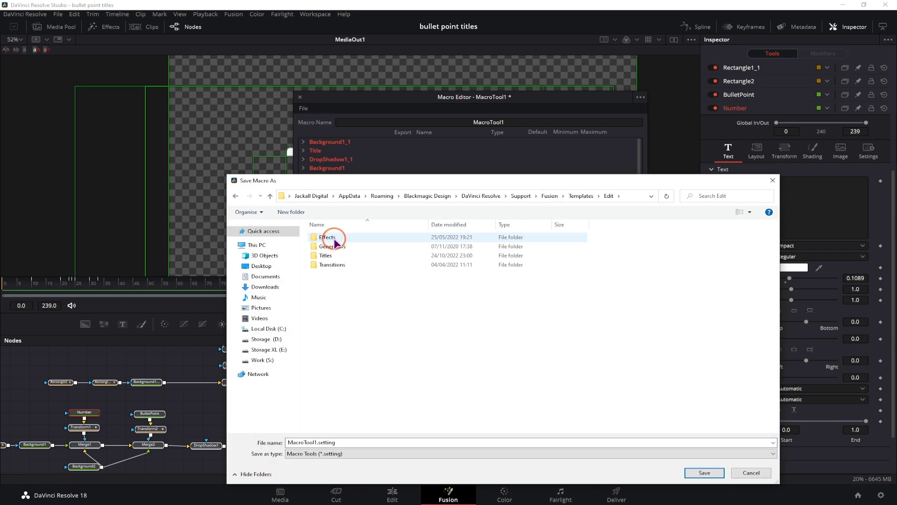
double_click(329, 257)
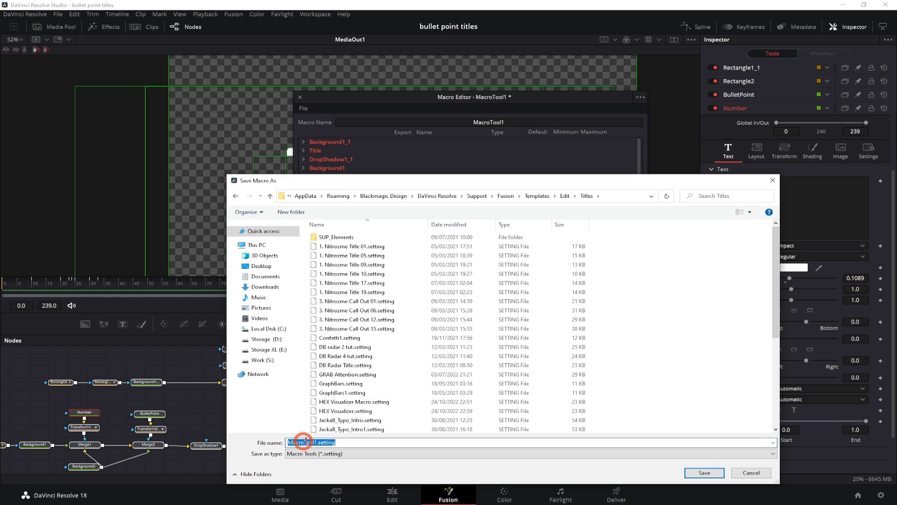
left_click(320, 442)
double_click(288, 442)
type("Modern Title BP")
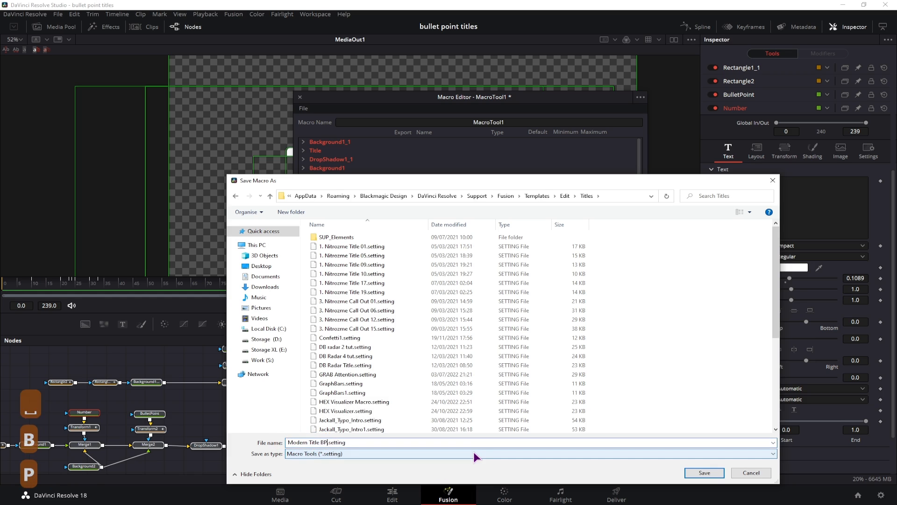
left_click(704, 472)
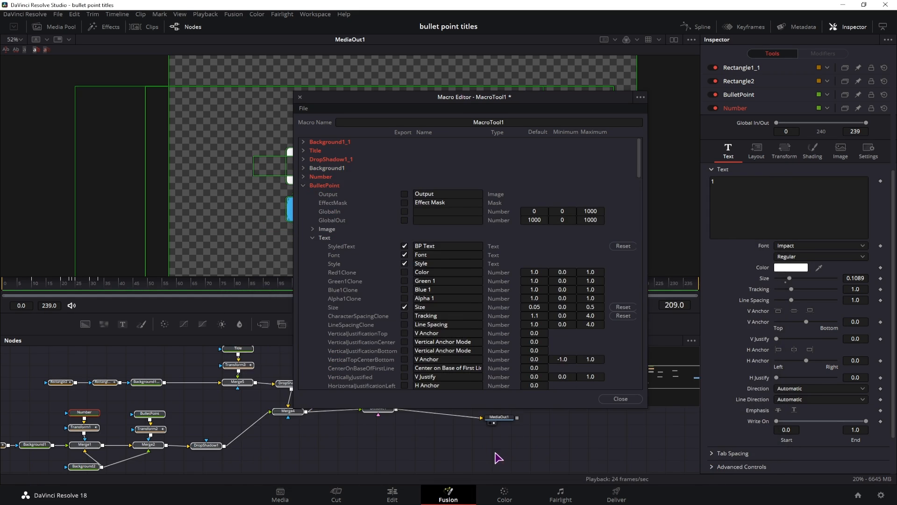
left_click(618, 399)
On the Edit page, search the effects for "modern" and place Modern Title BP on Video 1 after the existing clips
left_click(393, 497)
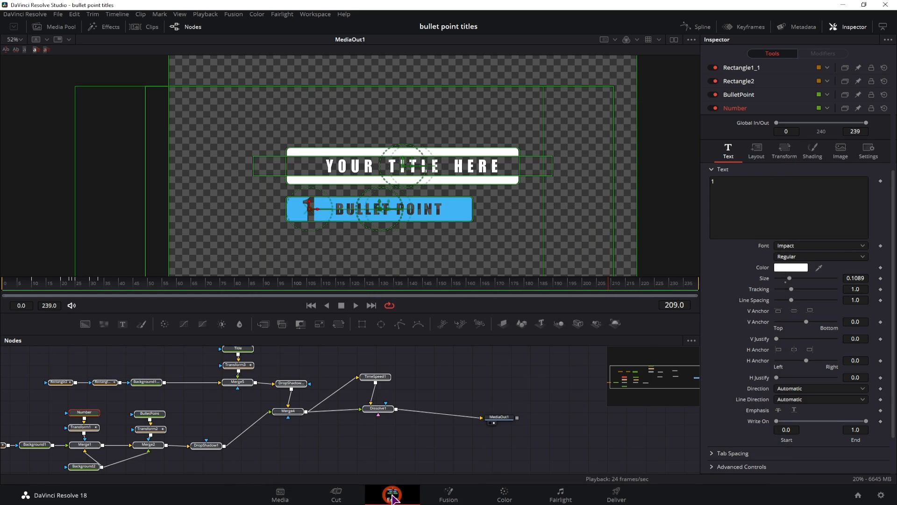
left_click(621, 401)
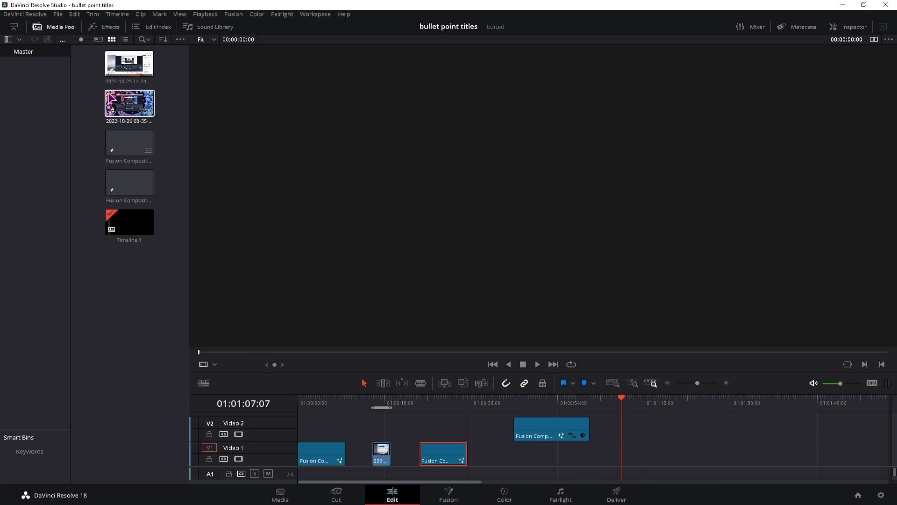
left_click(110, 26)
left_click(163, 264)
type("mod")
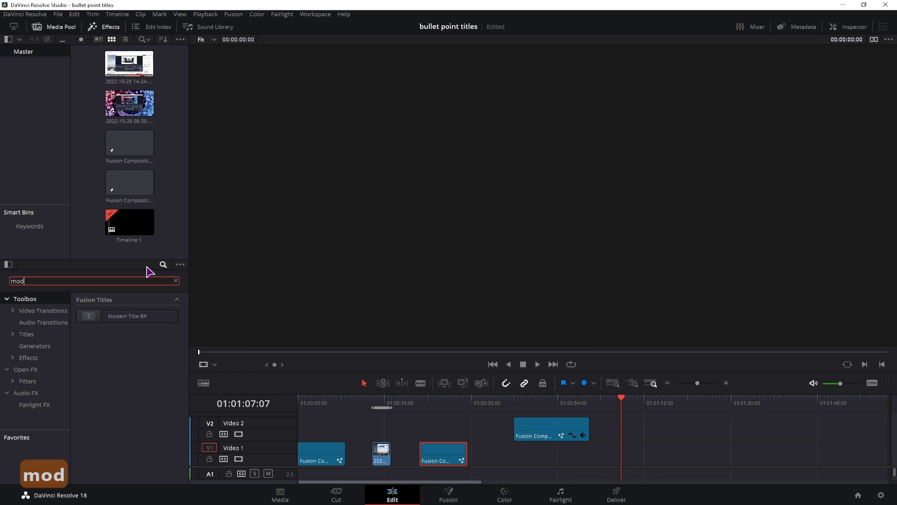
type("ern")
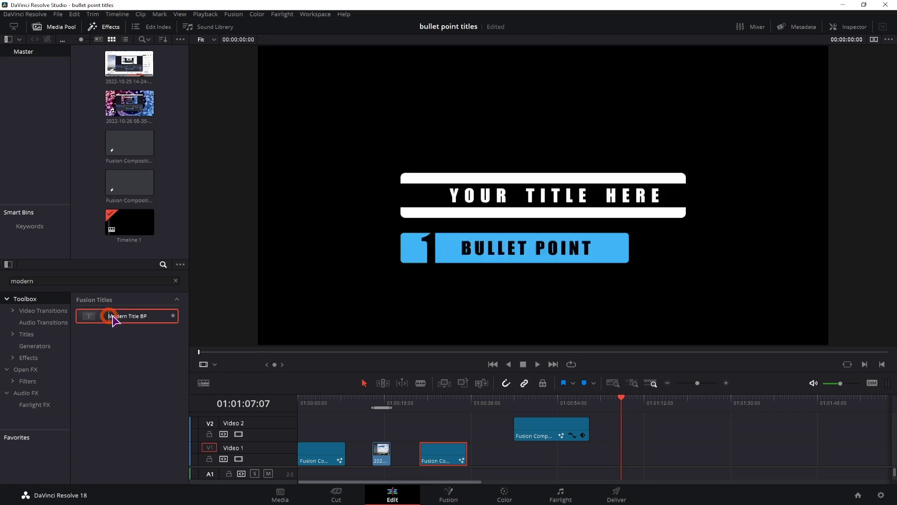
left_click_drag(114, 316, 634, 453)
Play back the Modern Title BP clip in the timeline to check its animation
key("space")
left_click_drag(702, 440, 563, 440)
key("space")
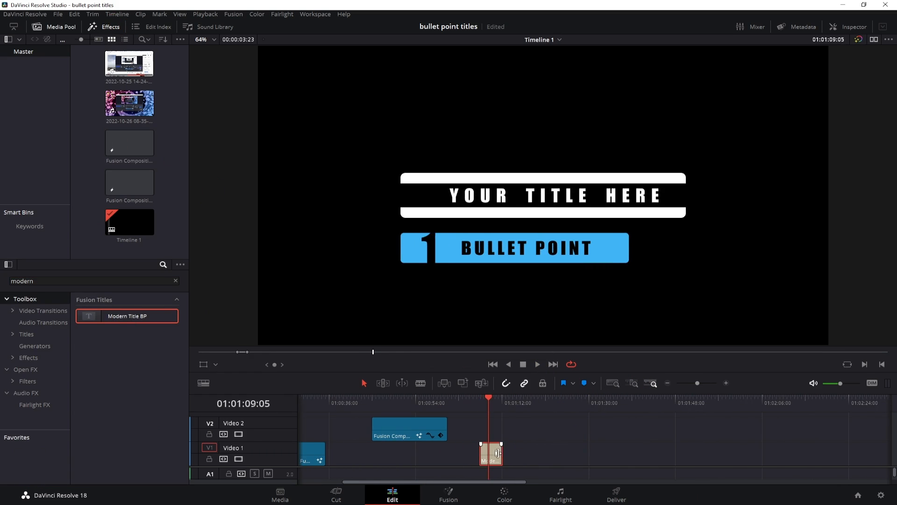
Search the effects for "solid" and place a Solid Color generator on Video 1 after the title clip
left_click(116, 282)
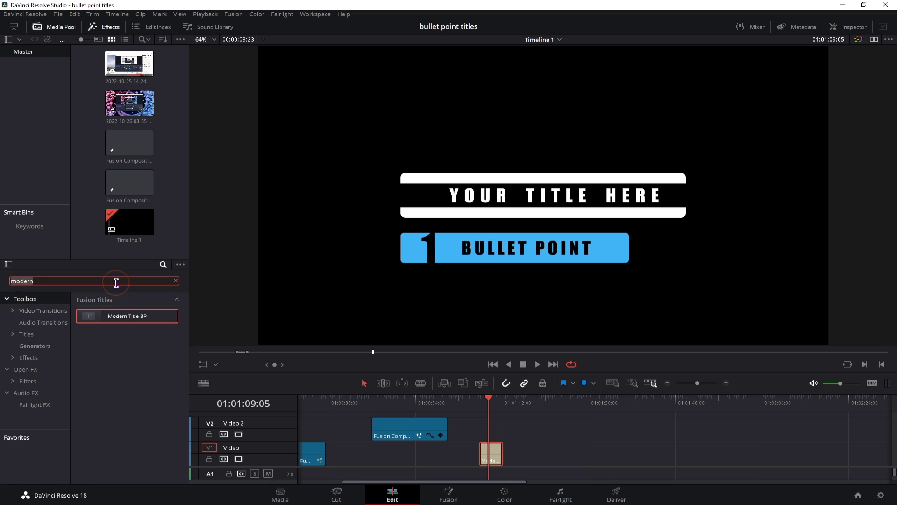
type("solid")
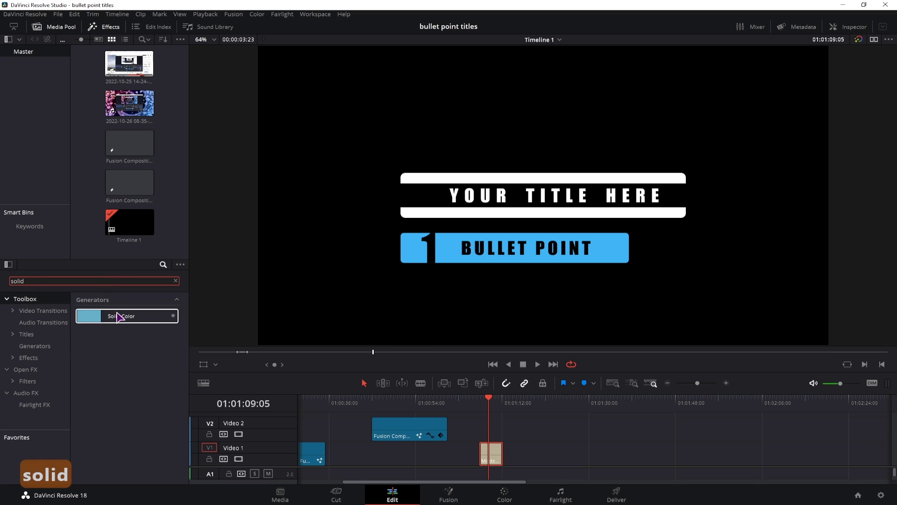
left_click_drag(120, 316, 543, 452)
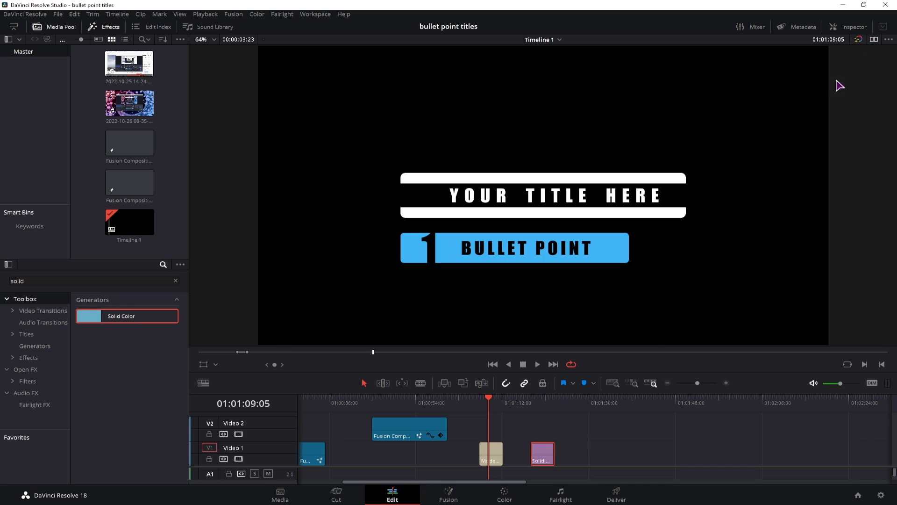
Change the Solid Color generator to yellow-green and move the Modern Title BP clip above it on Video 2
left_click(849, 27)
left_click(776, 107)
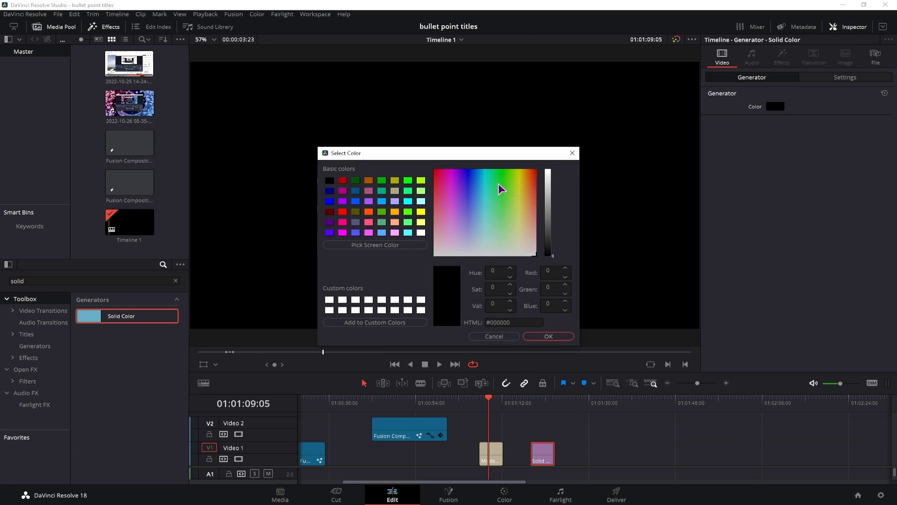
left_click(544, 335)
left_click_drag(486, 454, 537, 433)
left_click(542, 400)
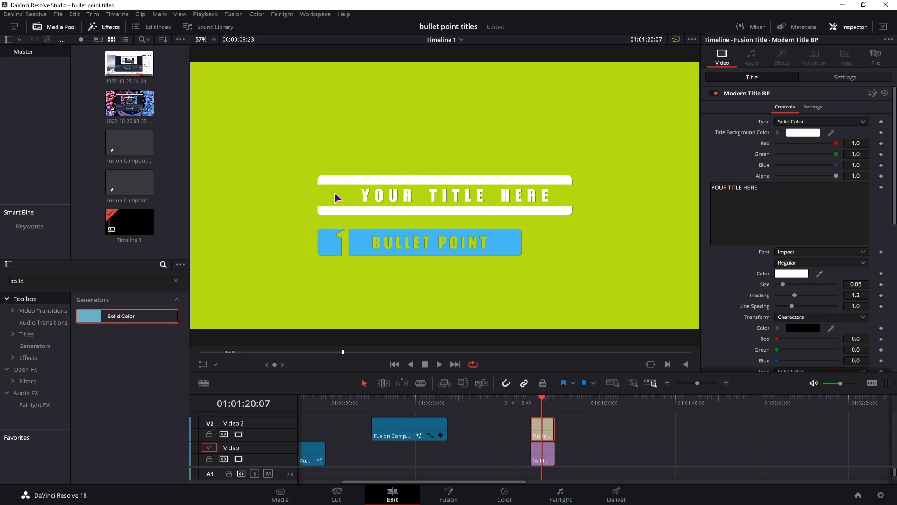
Search the effects for "moder" and stack a second Modern Title BP on Video 3 above the first one
double_click(23, 281)
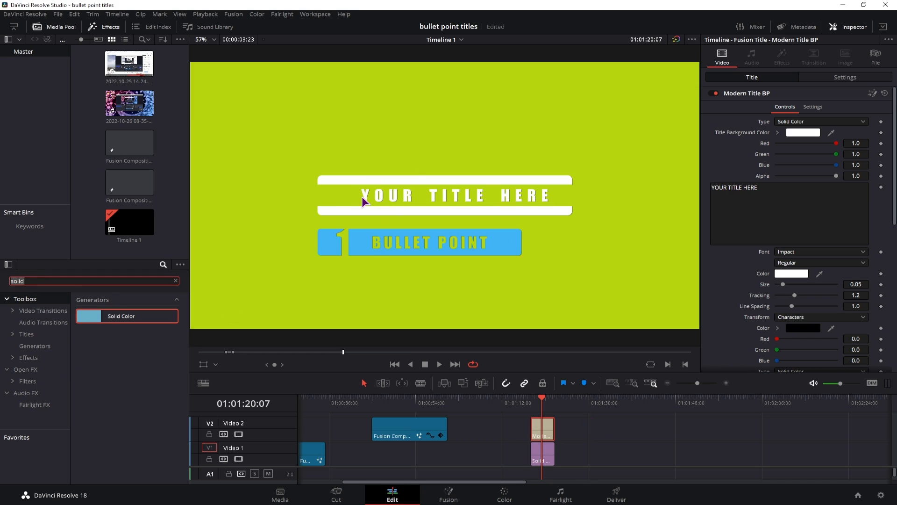
type("moder")
left_click_drag(105, 316, 537, 425)
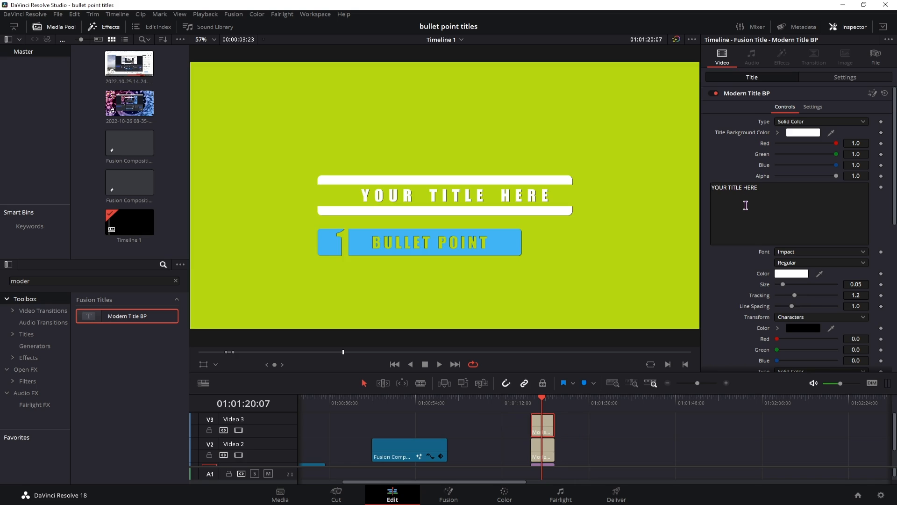
Move the Modern Title BP clip on Video 3 to position X -435, Y 405
scroll(746, 205, "down", 3)
scroll(752, 247, "down", 6)
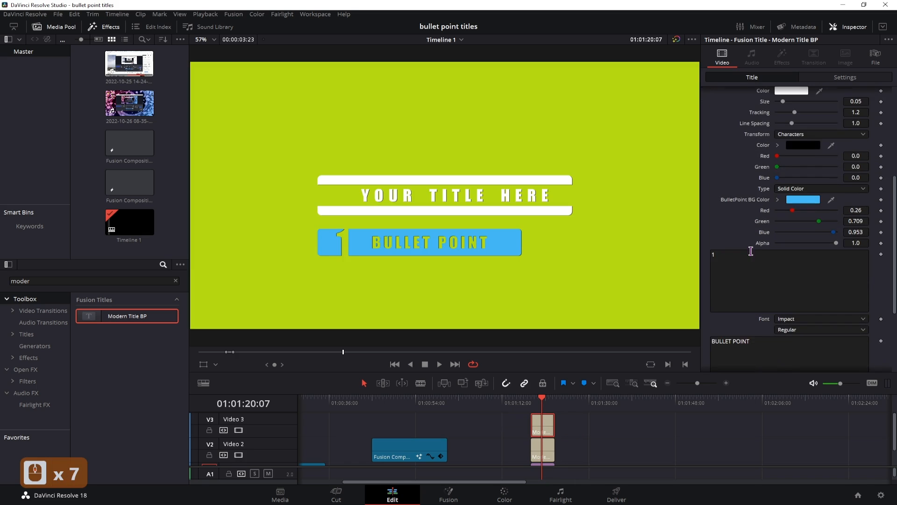
scroll(757, 282, "down", 6)
scroll(756, 284, "up", 14)
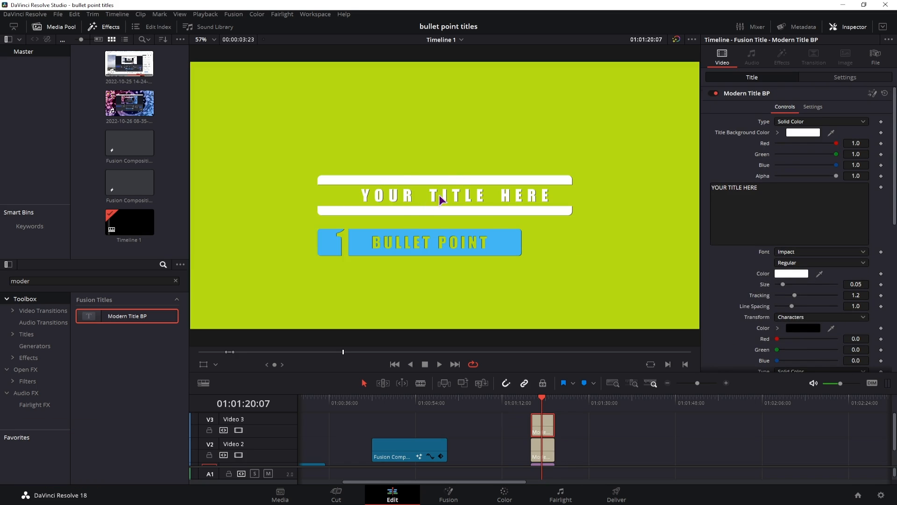
left_click(847, 77)
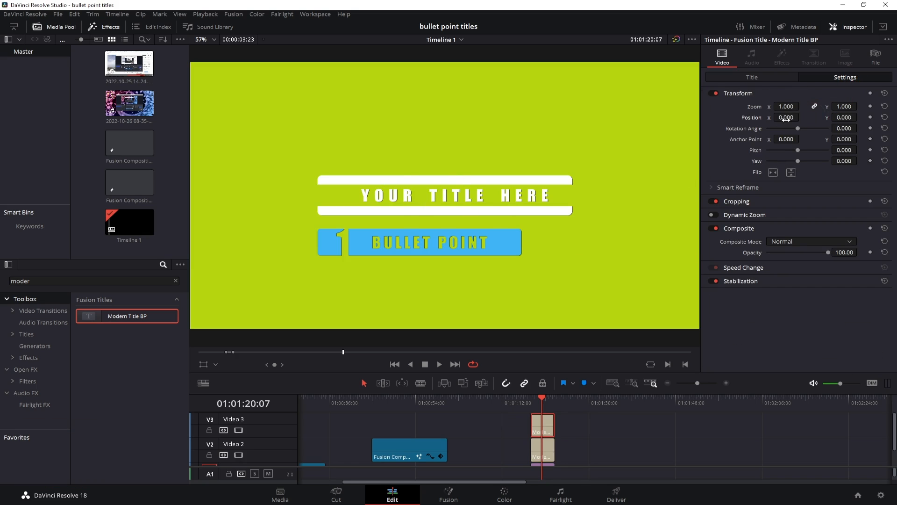
left_click_drag(844, 117, 881, 118)
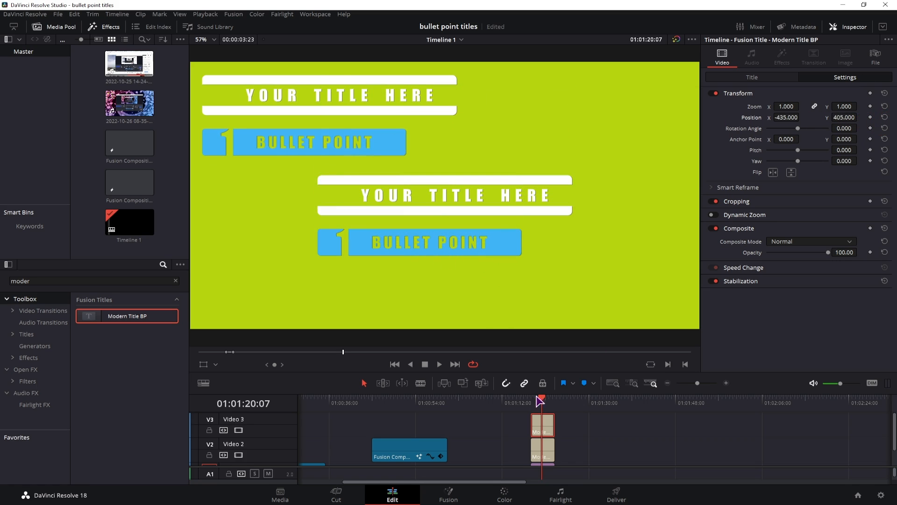
Move the Modern Title BP clip on Video 2 to position X -435, Y 266 and crop its top by about 647 to hide its heading
left_click(545, 450)
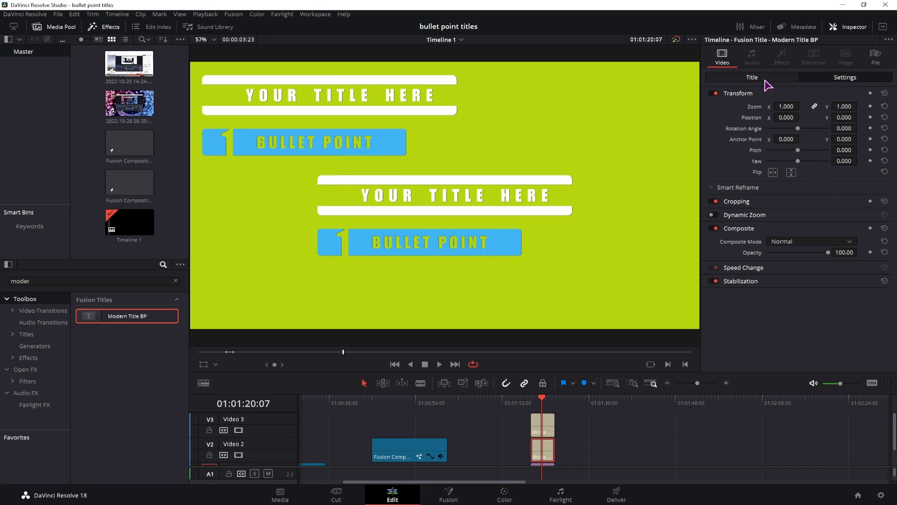
left_click_drag(788, 117, 748, 117)
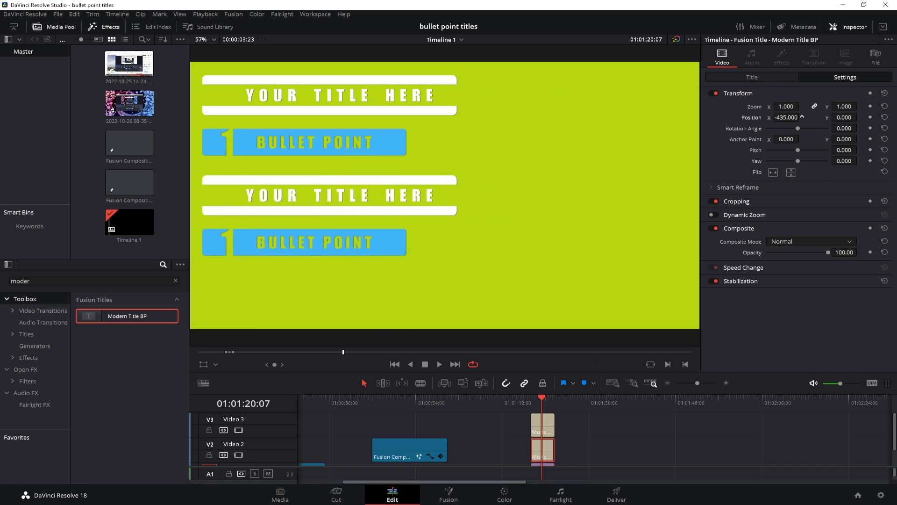
left_click_drag(844, 117, 860, 117)
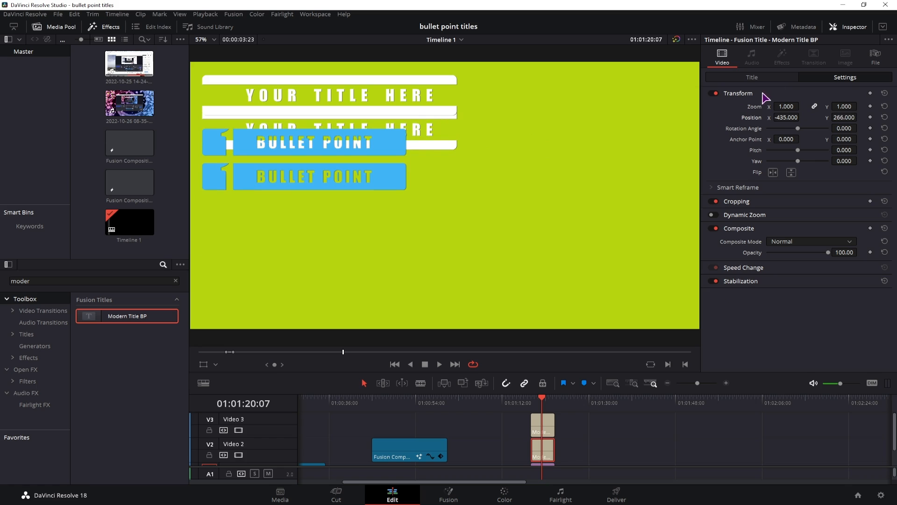
left_click(740, 206)
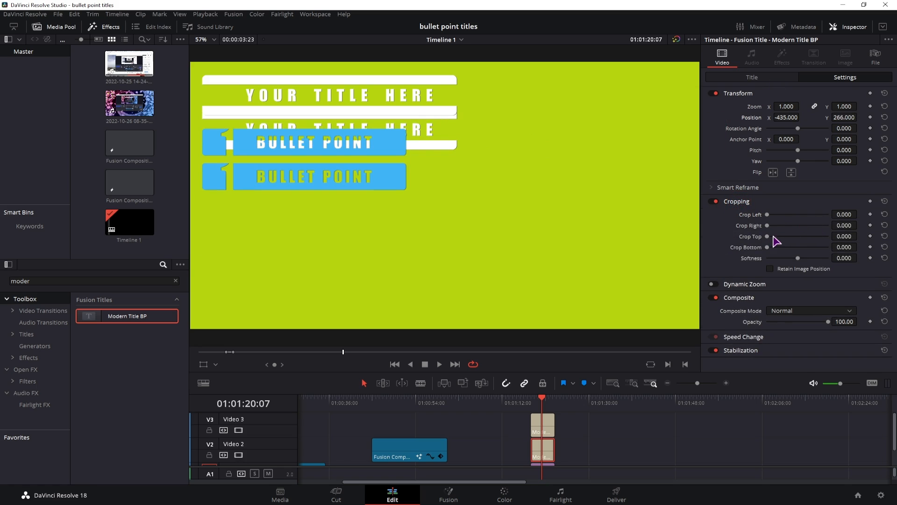
left_click_drag(844, 236, 860, 236)
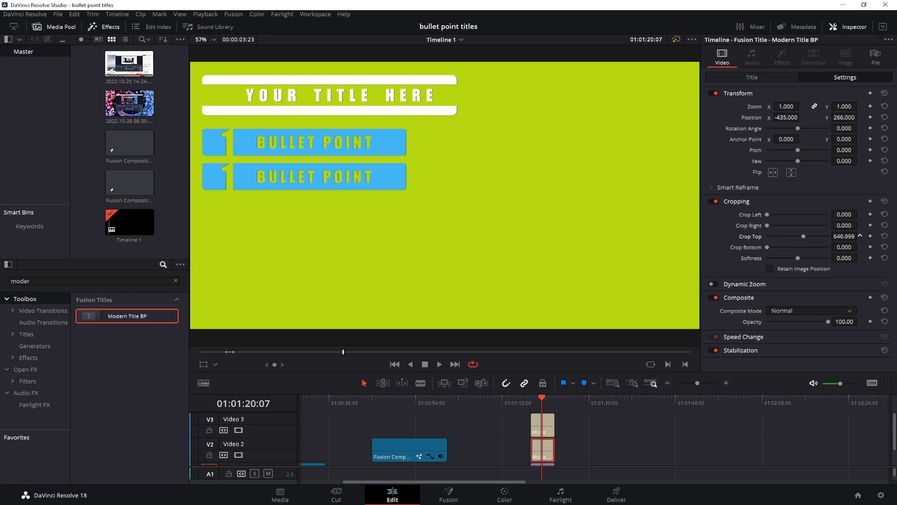
Change the bullet number text of the Video 2 title to 2
left_click(761, 77)
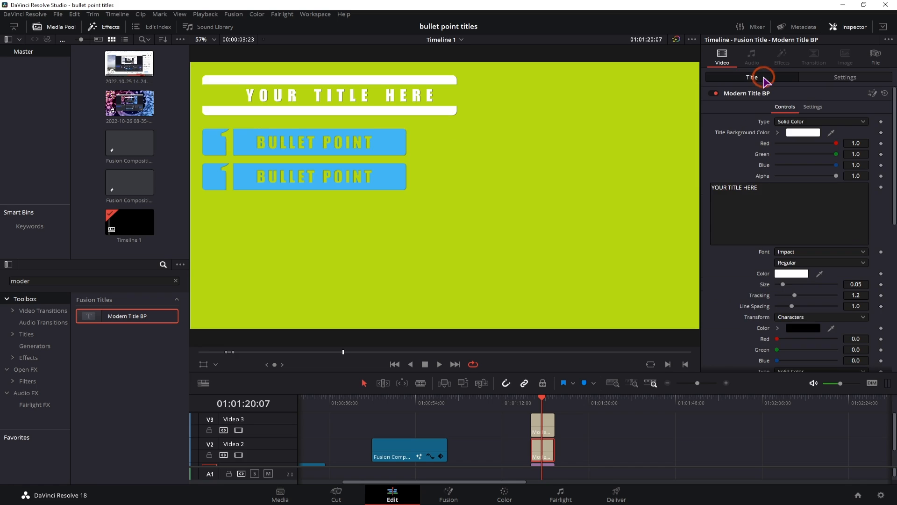
scroll(743, 226, "down", 6)
scroll(739, 226, "down", 2)
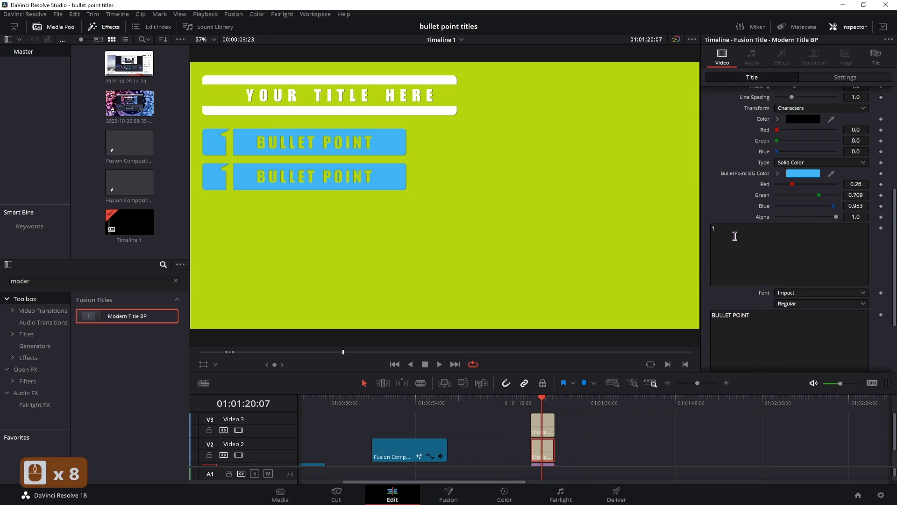
left_click(712, 230)
key("BackSpace")
type("2")
left_click(728, 203)
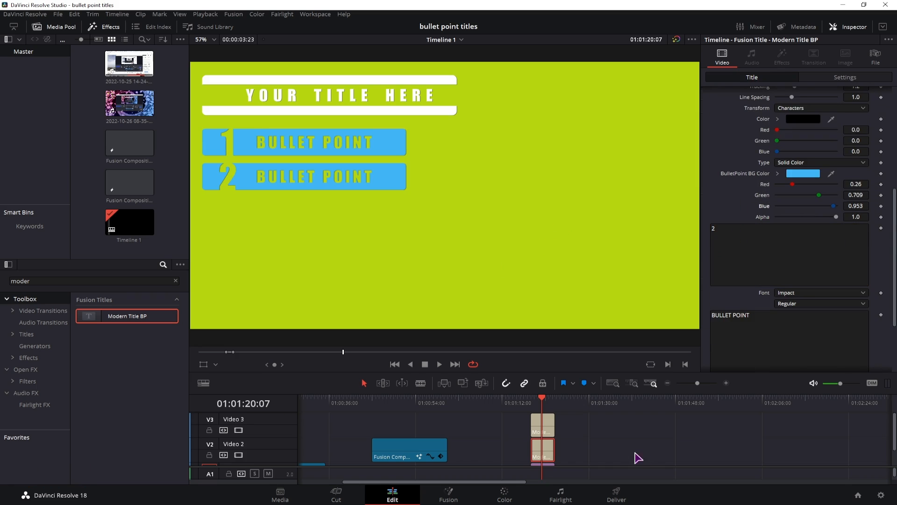
scroll(763, 273, "up", 11)
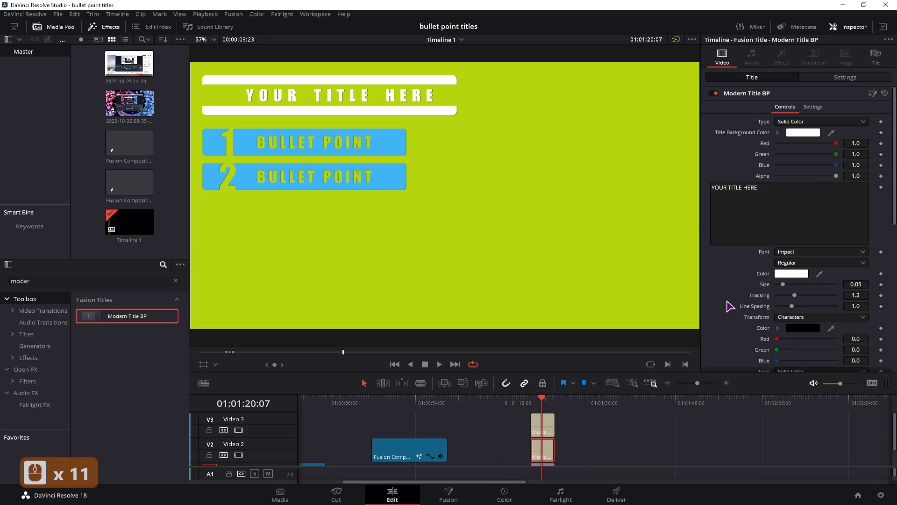